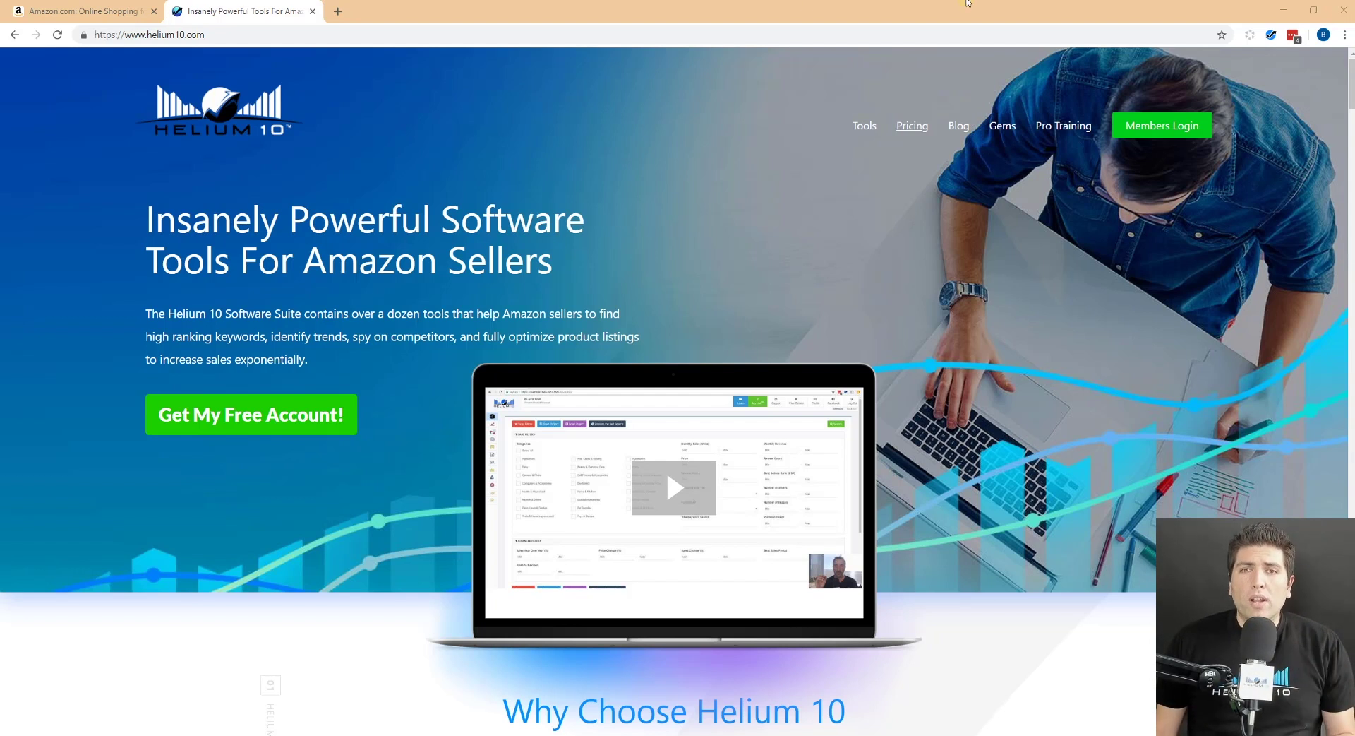
View the Helium 10 extension's Chrome Web Store page in a new tab and close that tab
left_click(336, 11)
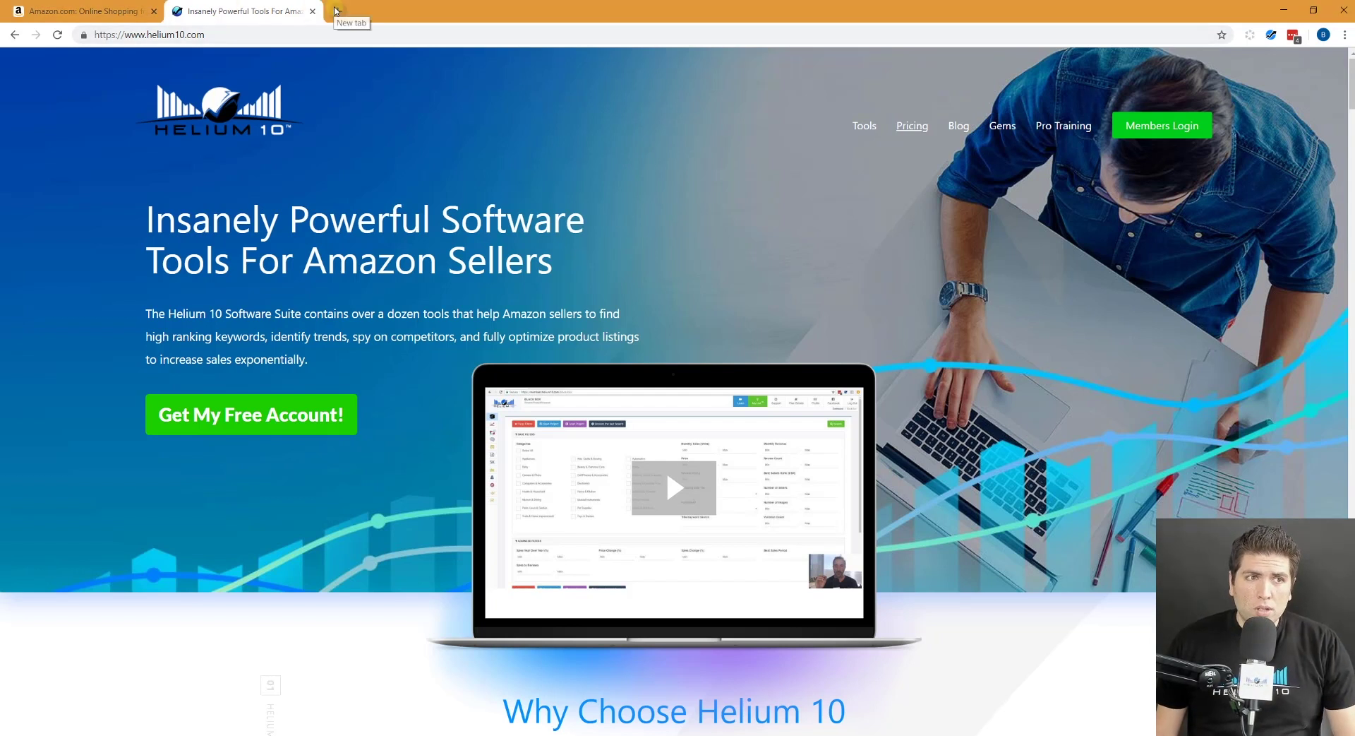
left_click(336, 11)
type("heliu")
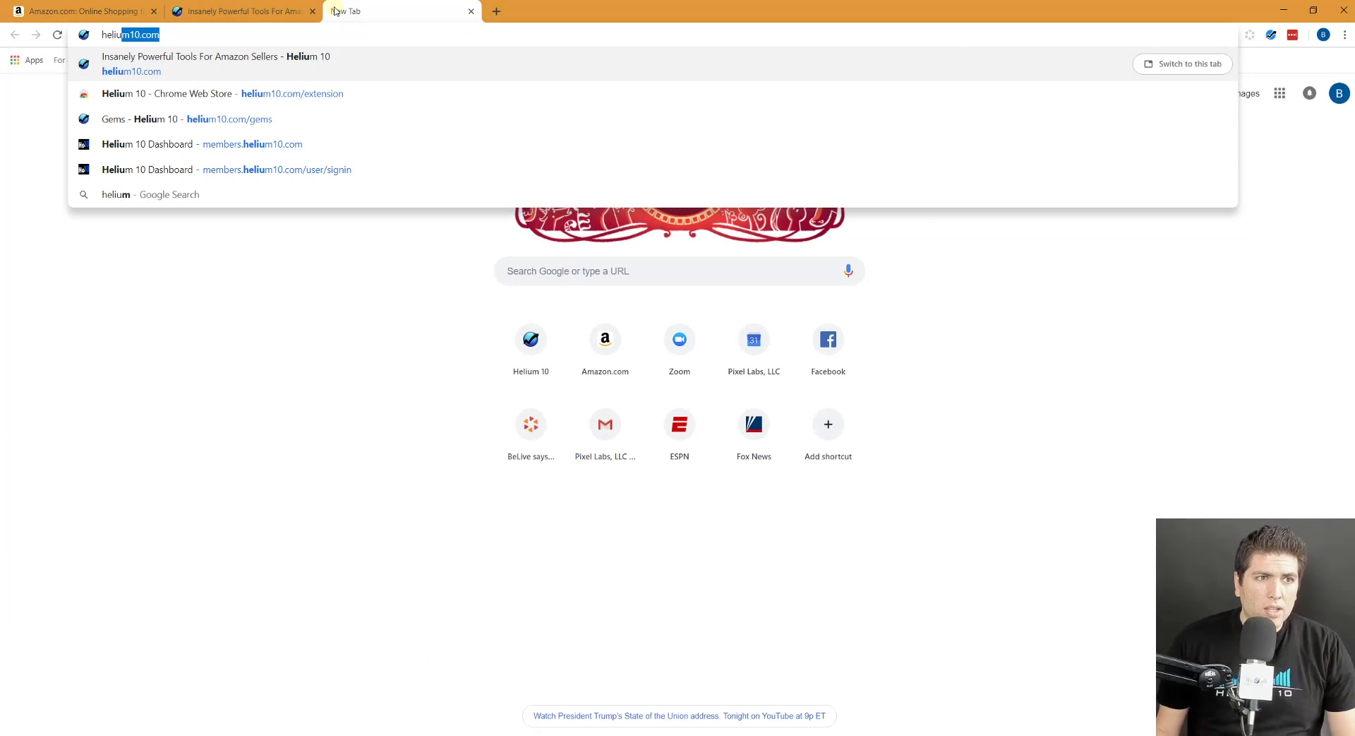
left_click(339, 95)
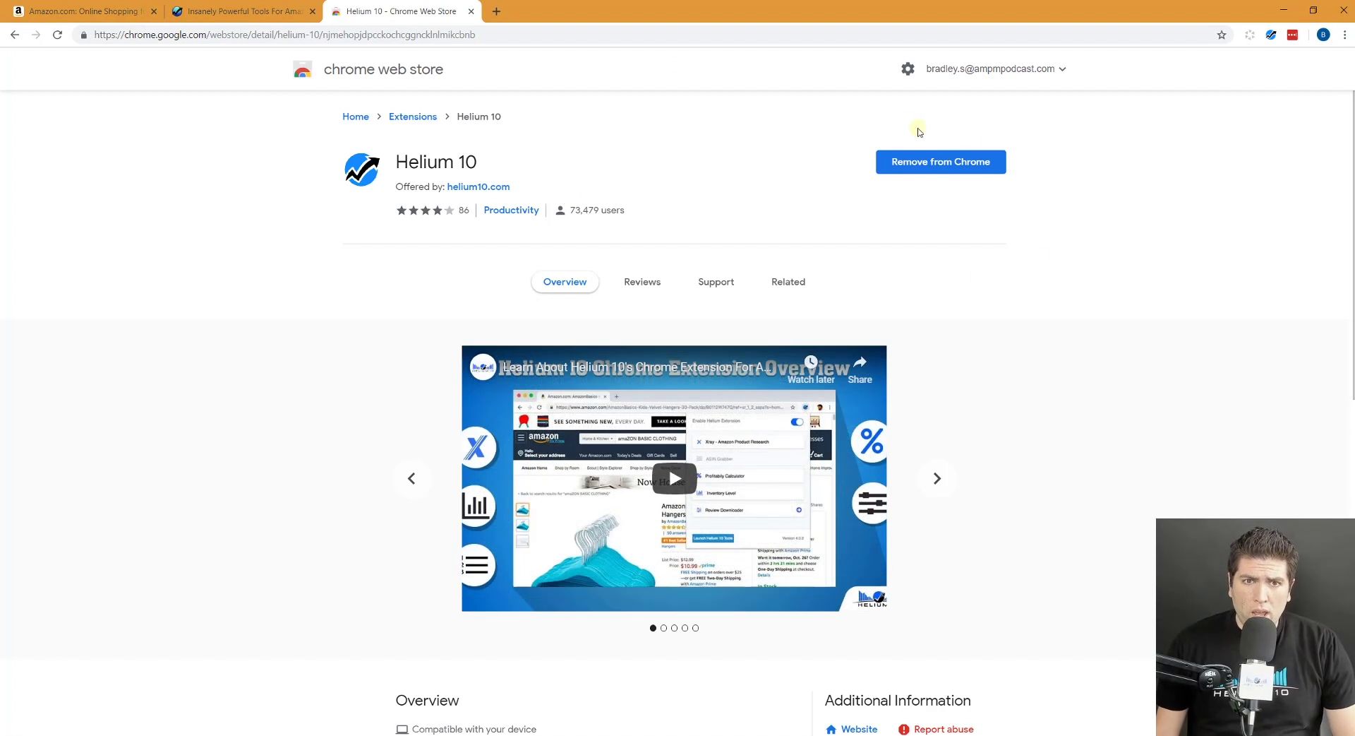
left_click(890, 161)
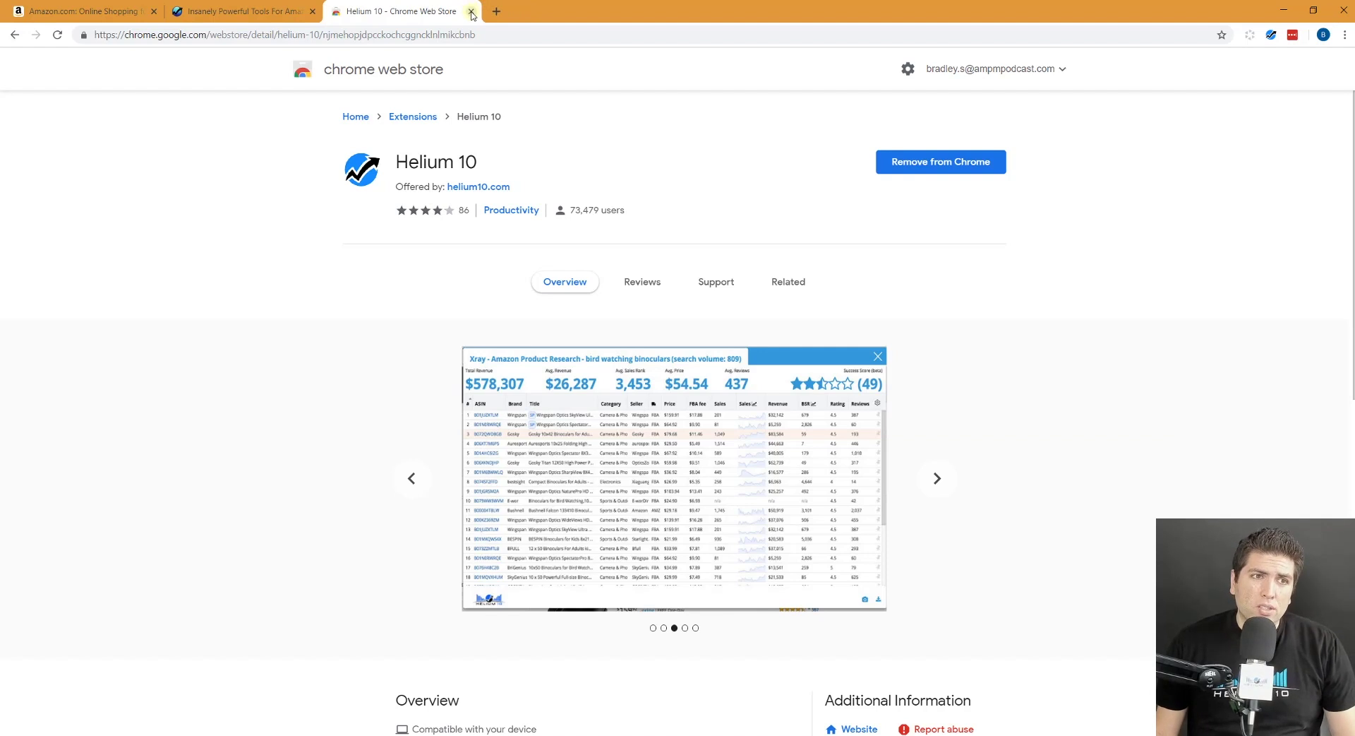
left_click(471, 11)
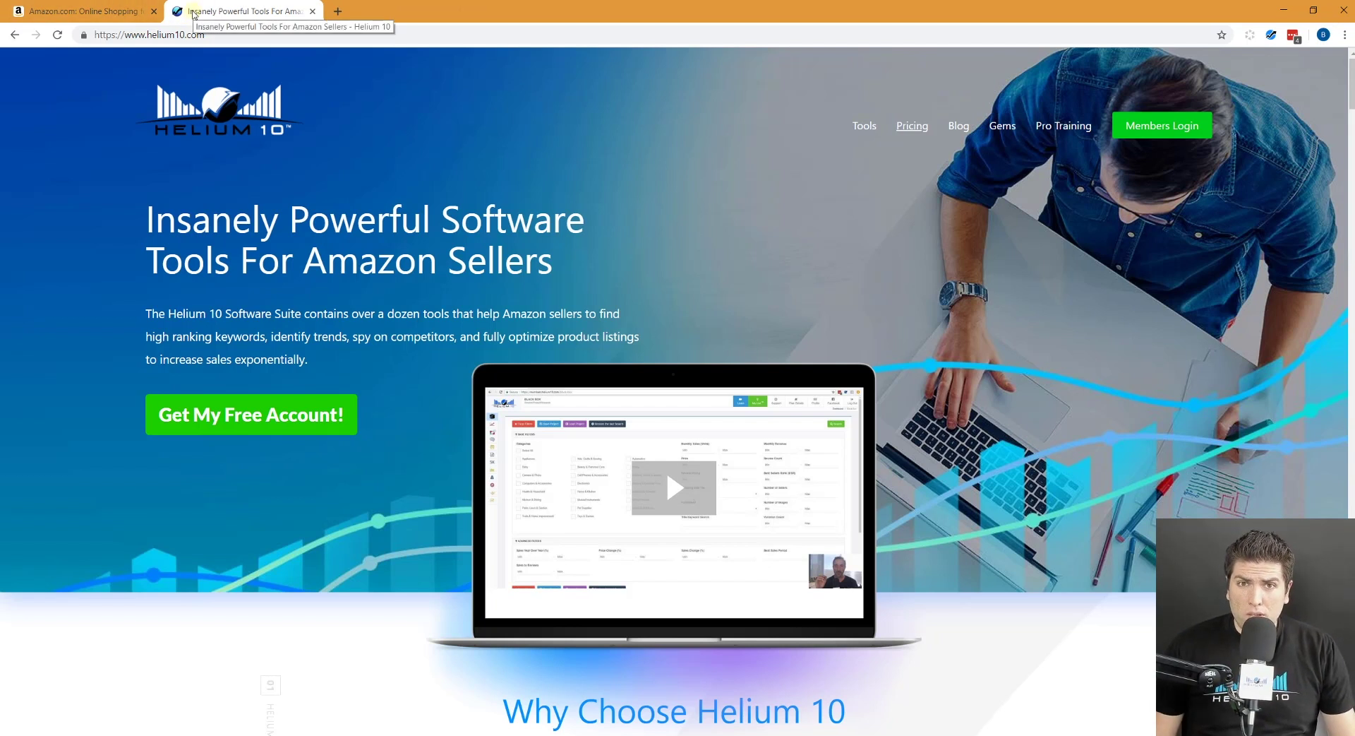
Search Amazon for "collagen peptides"
left_click(106, 12)
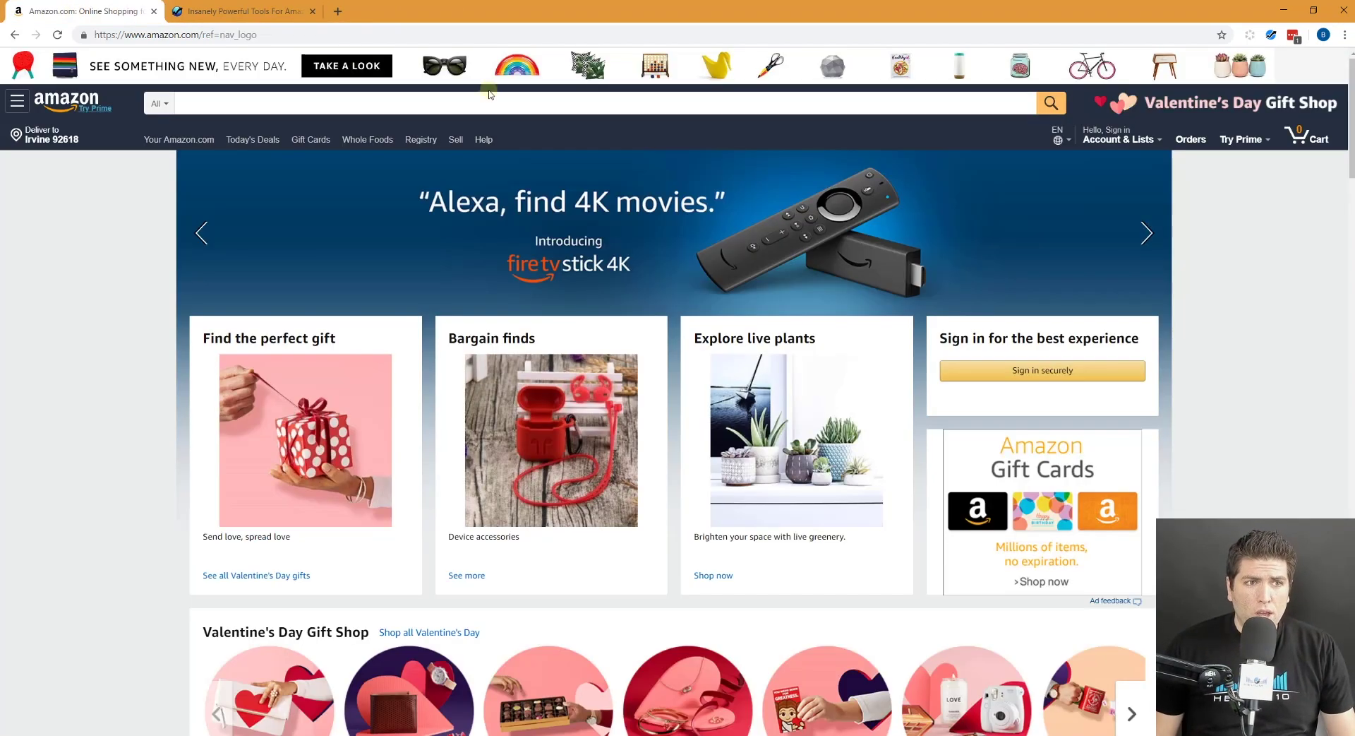
left_click(472, 98)
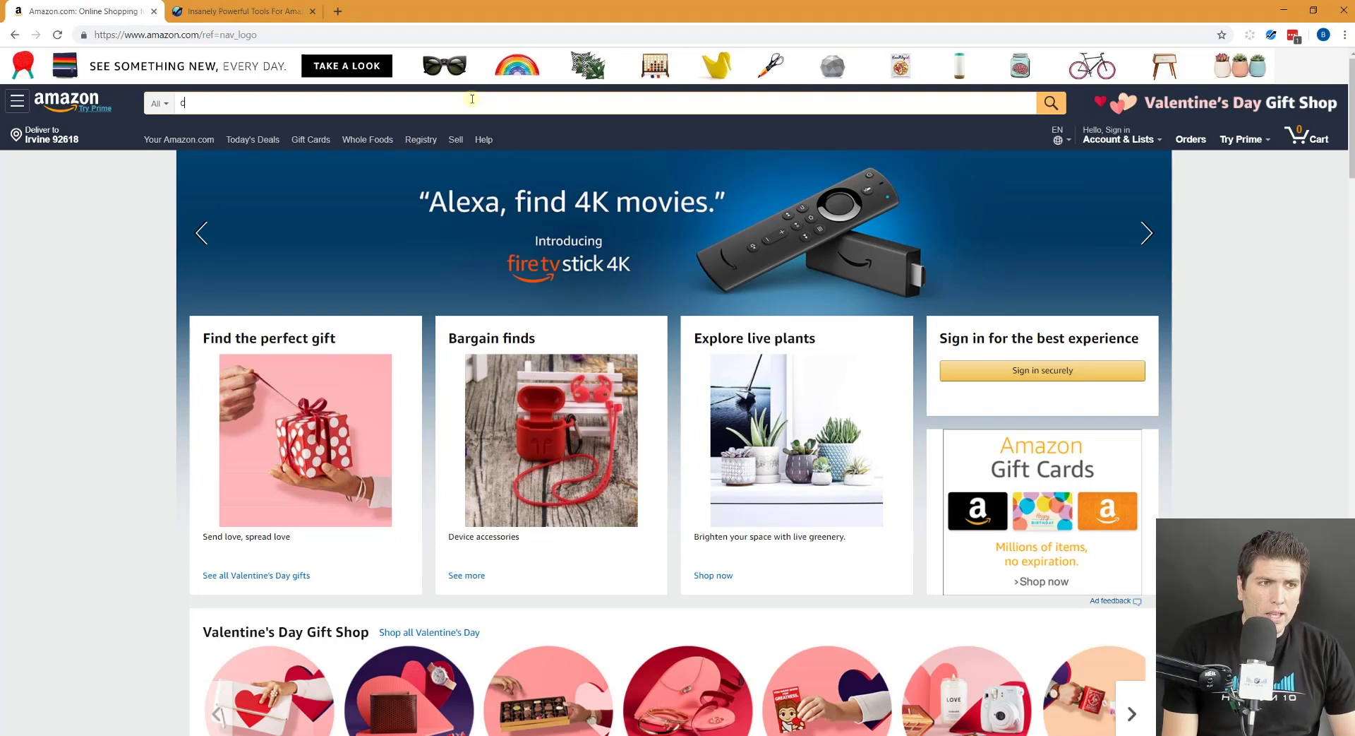
type("collagen peptides")
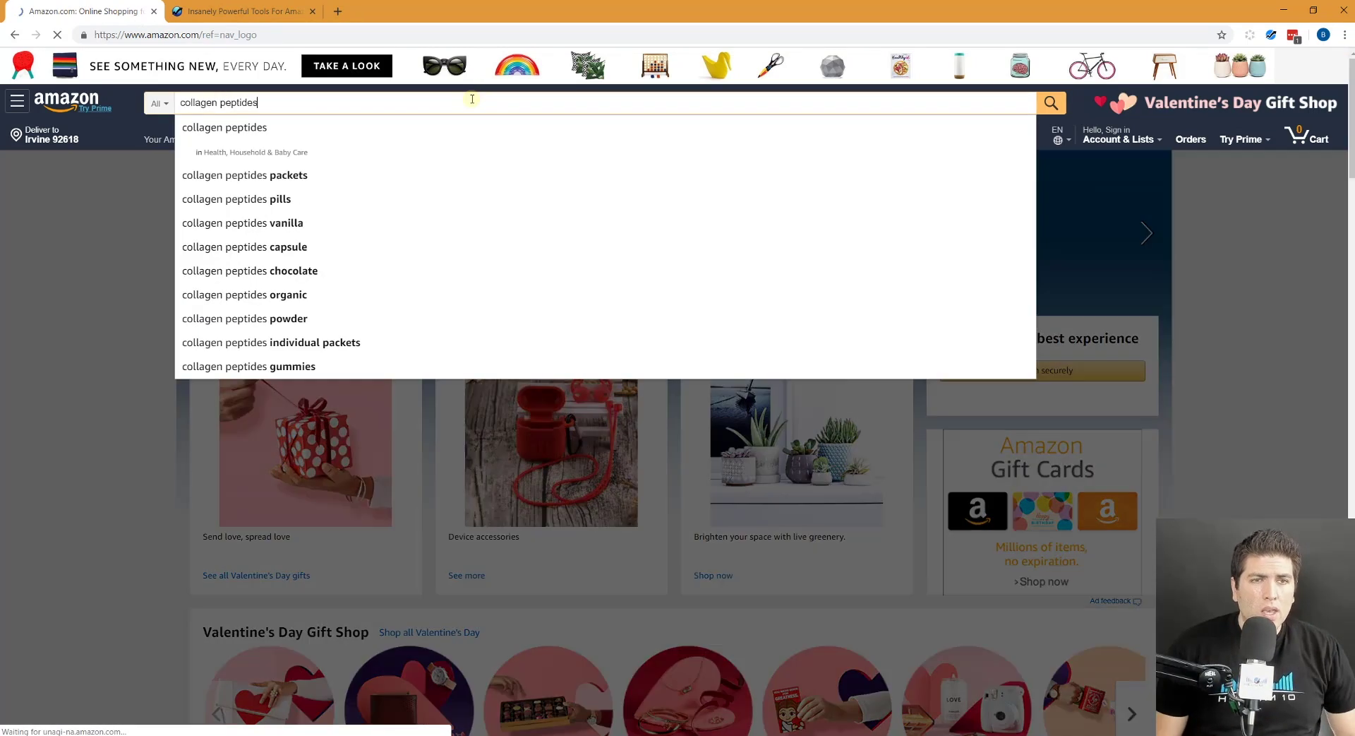
key("Return")
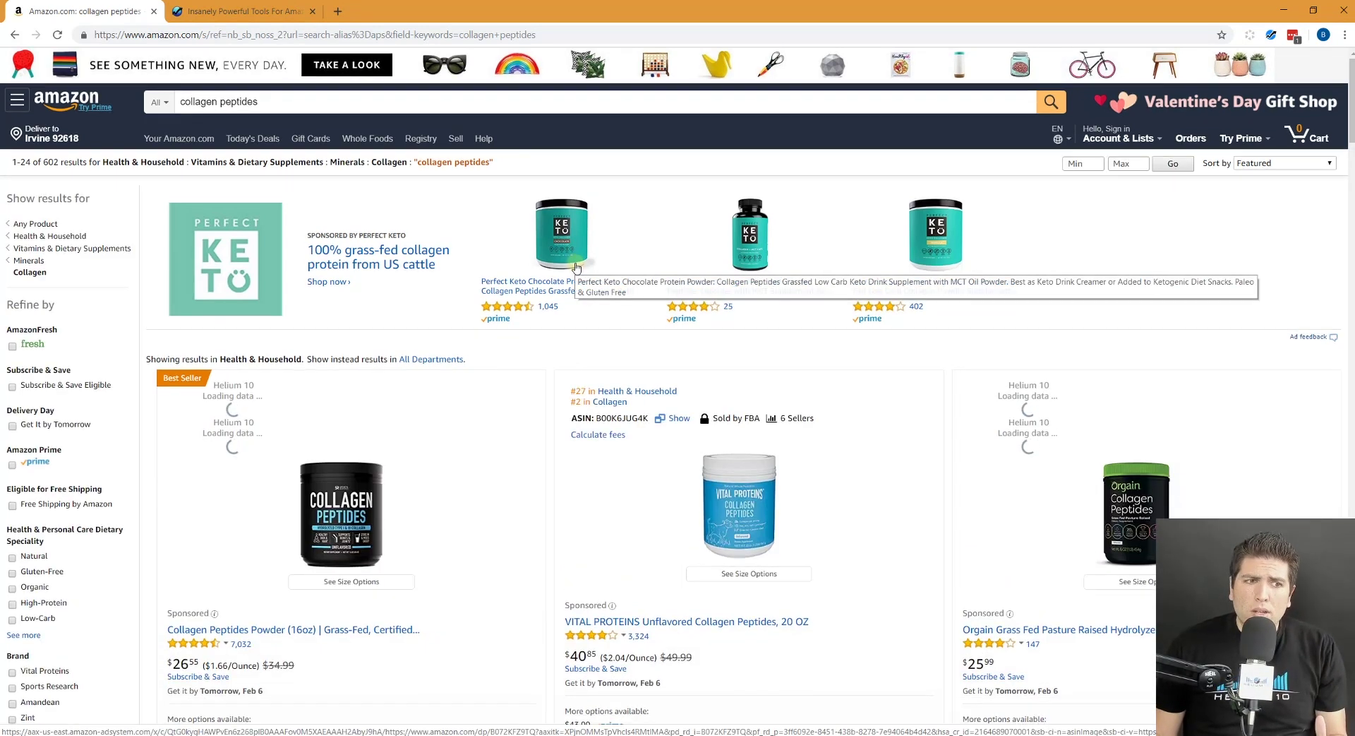
Run Helium 10's Xray product research on the search results and examine the sales, revenue and review columns
scroll(576, 268, "down", 1)
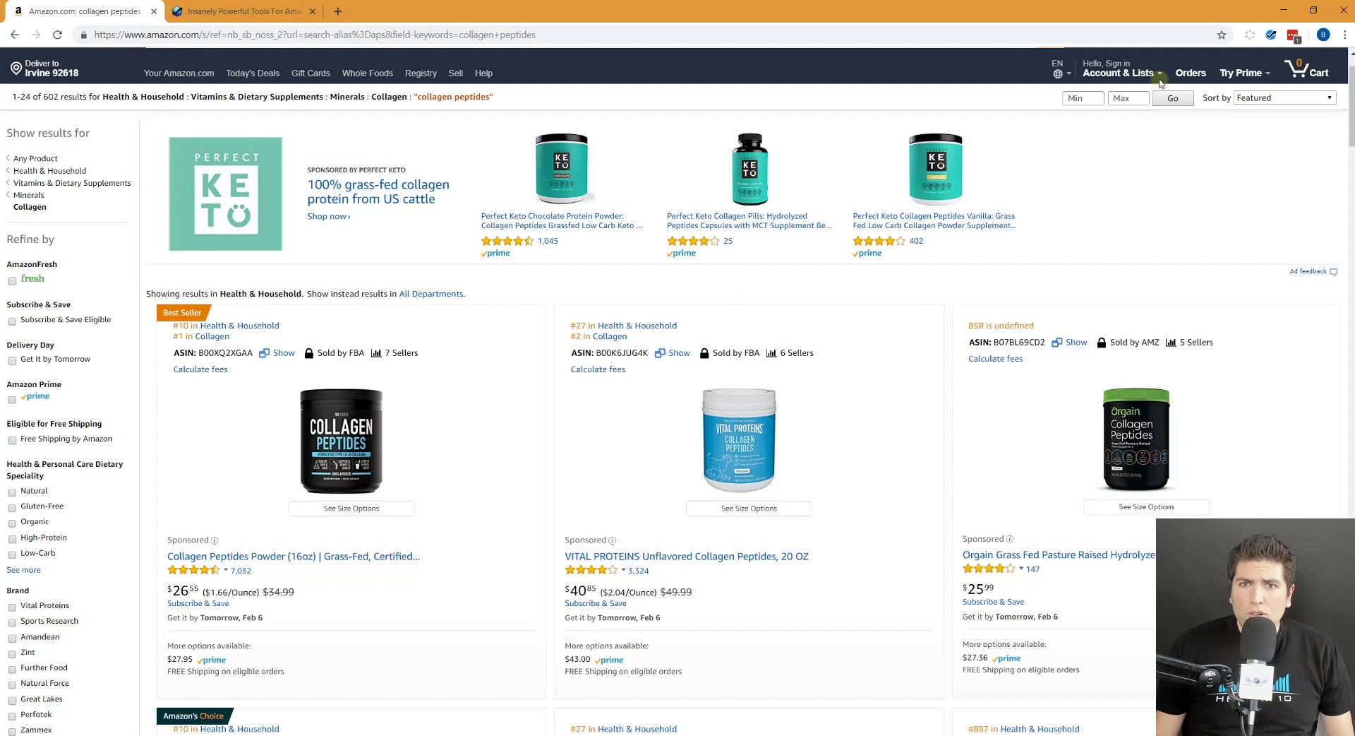
left_click(1272, 36)
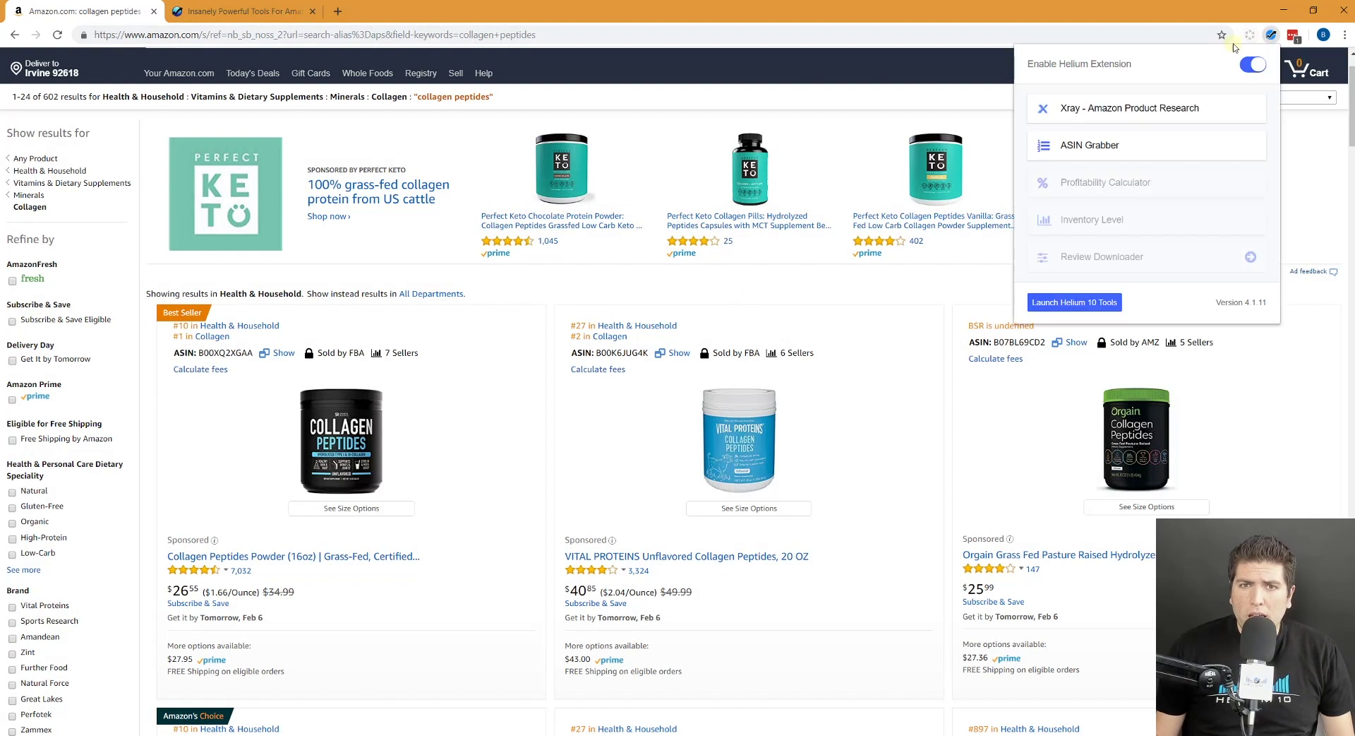
left_click(1133, 110)
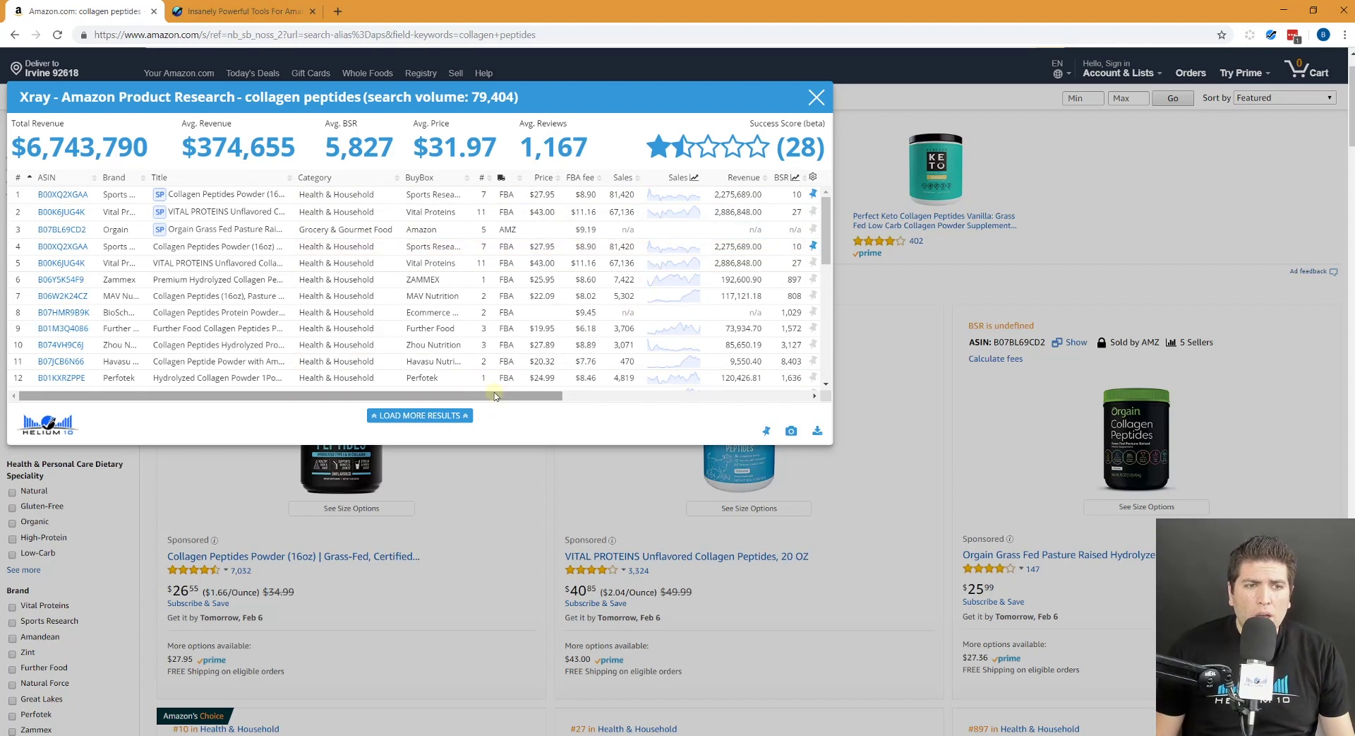
left_click_drag(498, 396, 663, 397)
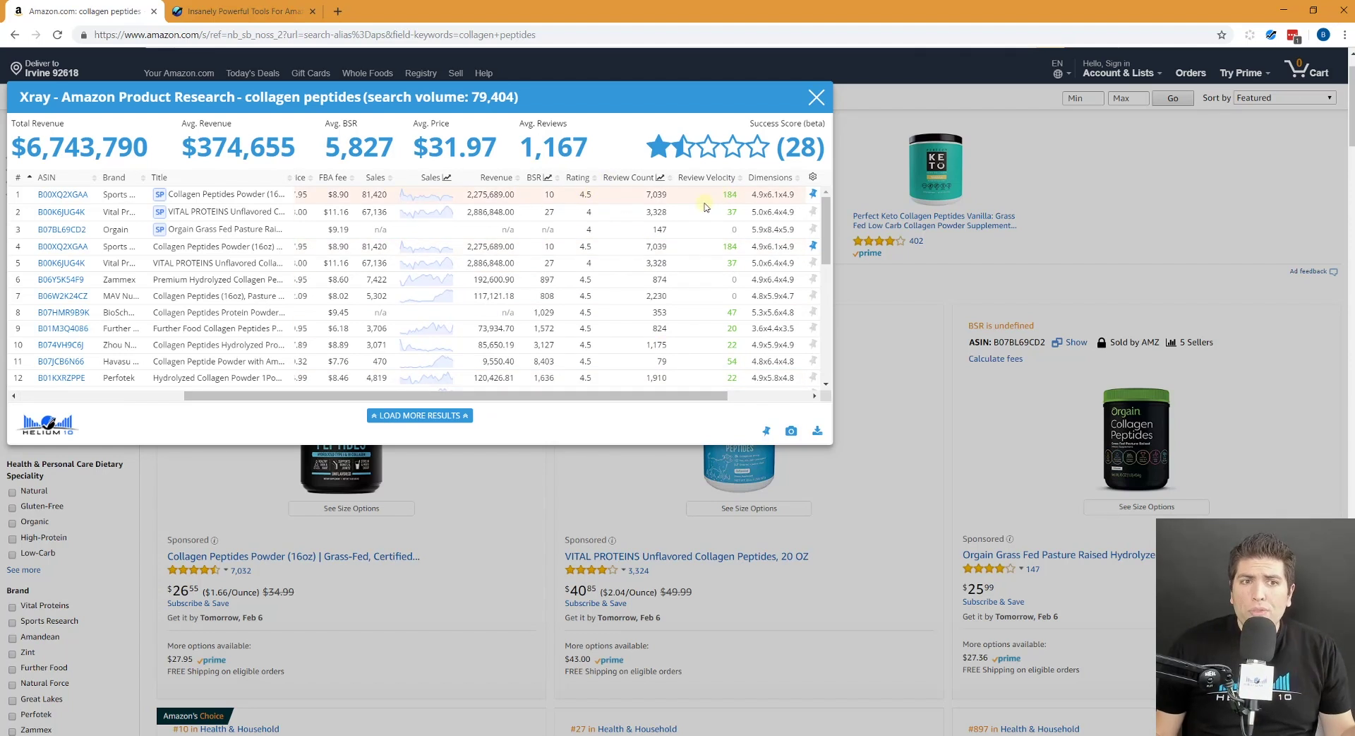
Examine the 1 Year reviews chart for Premium Hydrolyzed Collagen Peptides (21oz) and the weight, size tier and images columns, closing Xray when finished
left_click(661, 282)
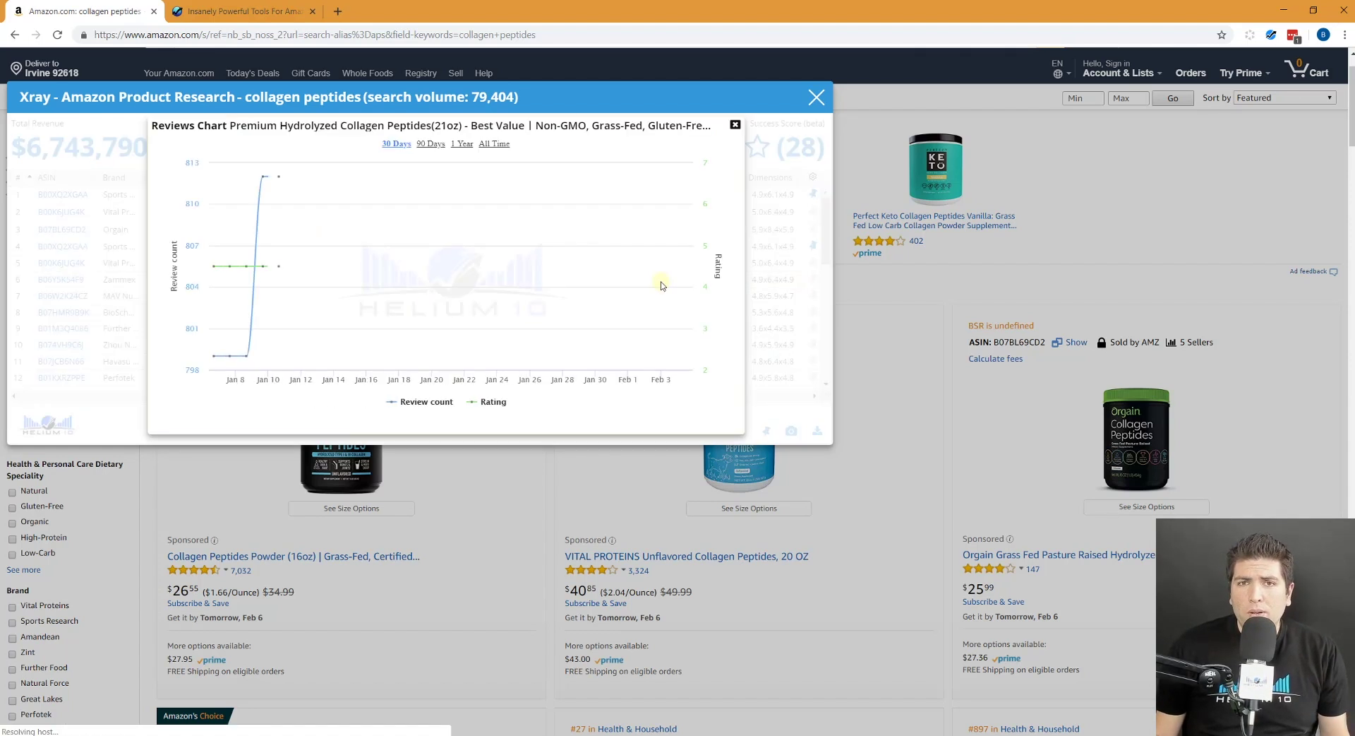
left_click(461, 143)
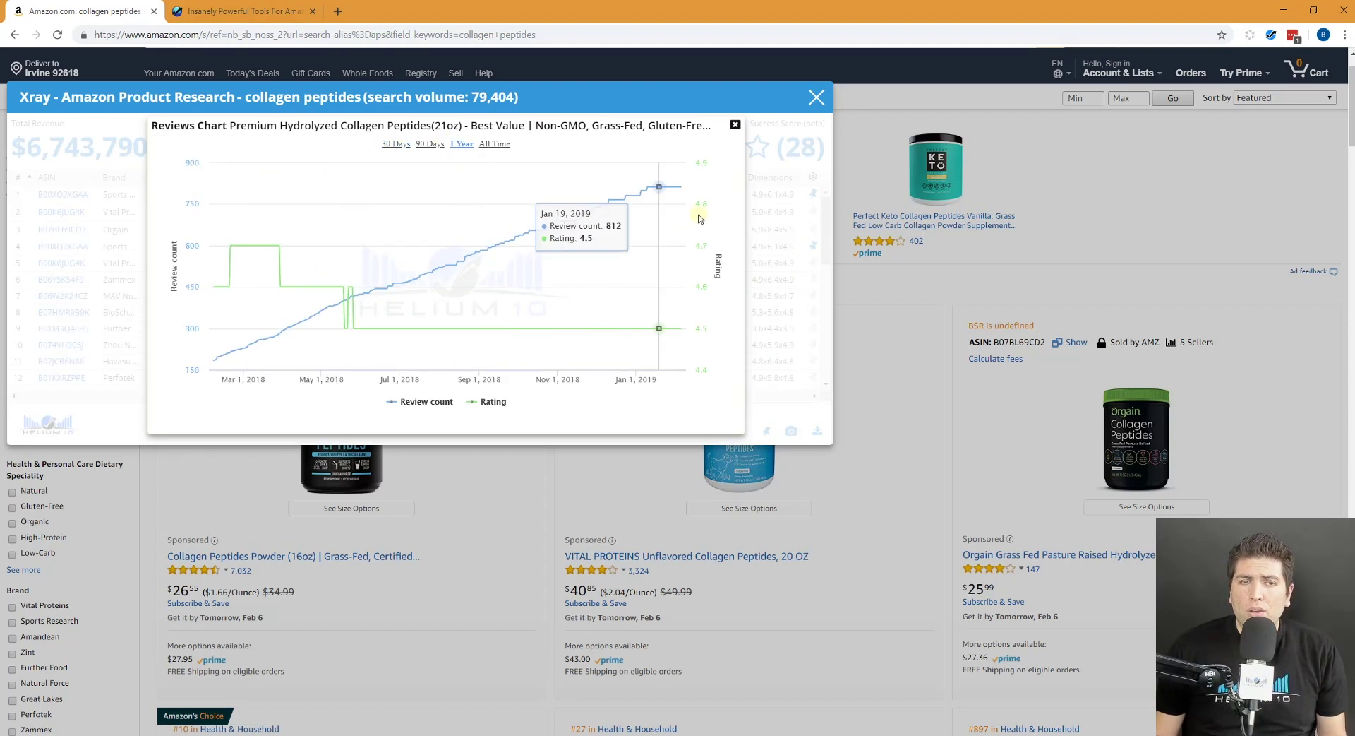
left_click(736, 126)
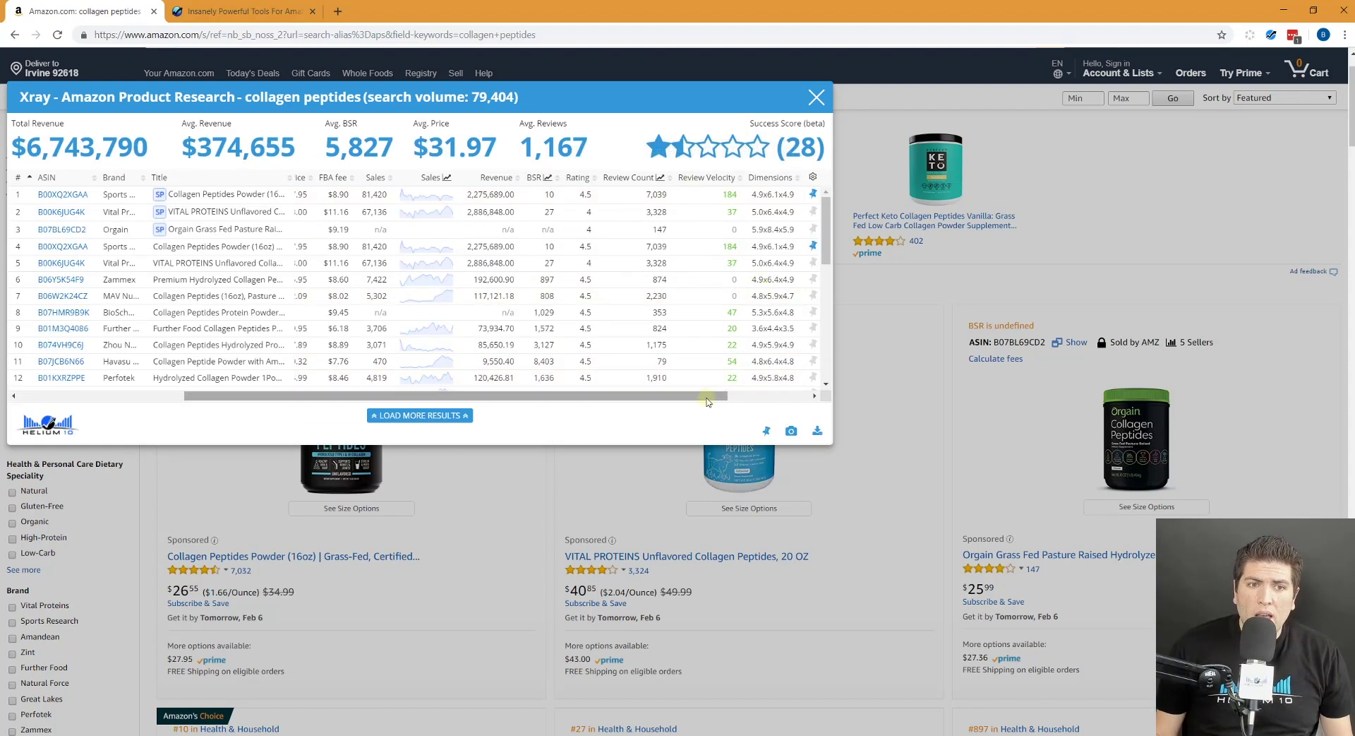
left_click_drag(710, 395, 792, 407)
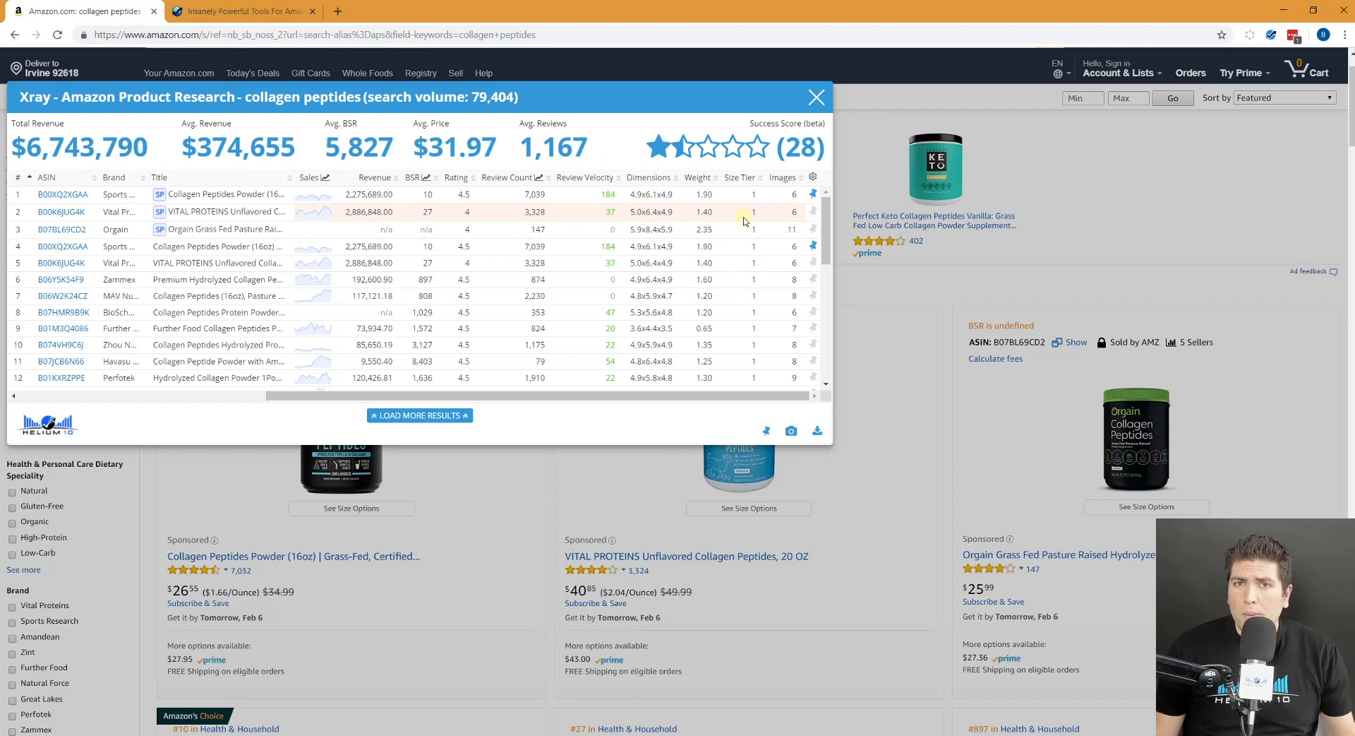
left_click(817, 99)
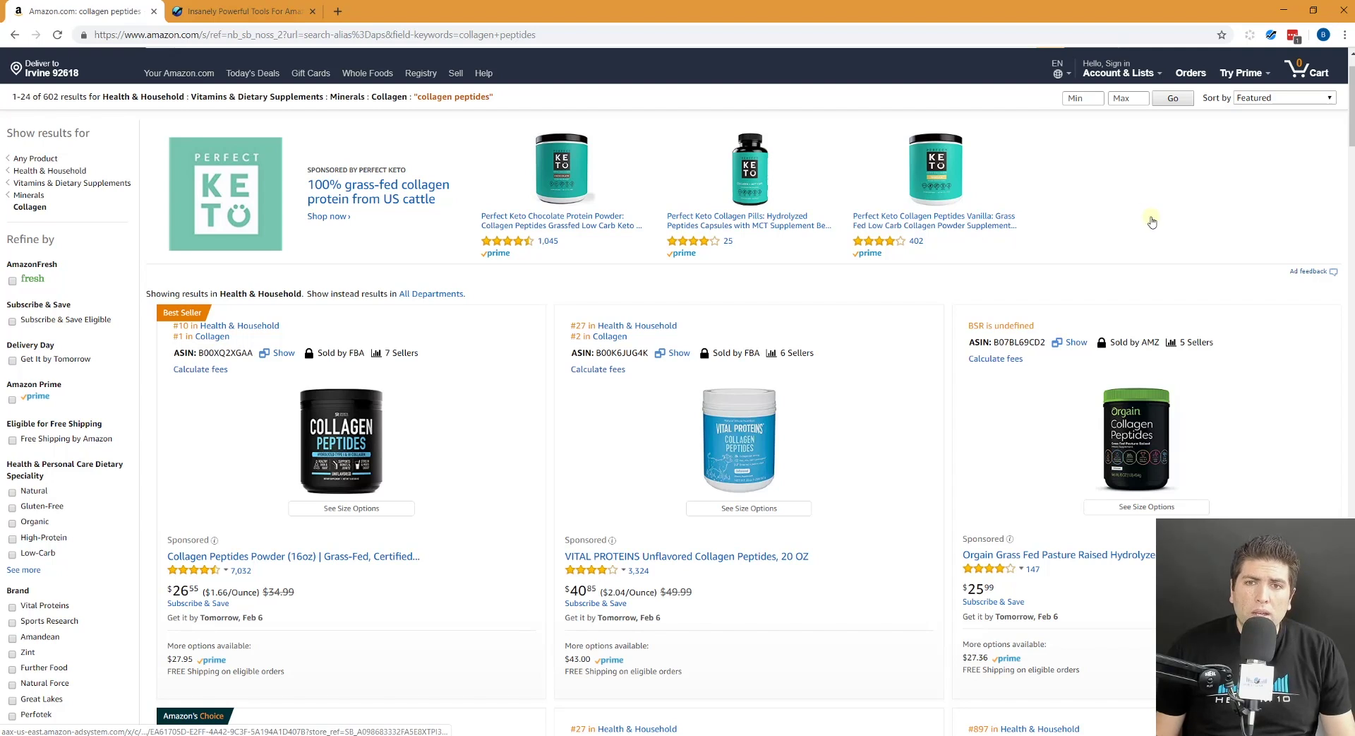
Check which extension tools are available for the search results and look through the Helium 10 data on the collagen peptides listings
scroll(1268, 73, "up", 1)
left_click(1271, 35)
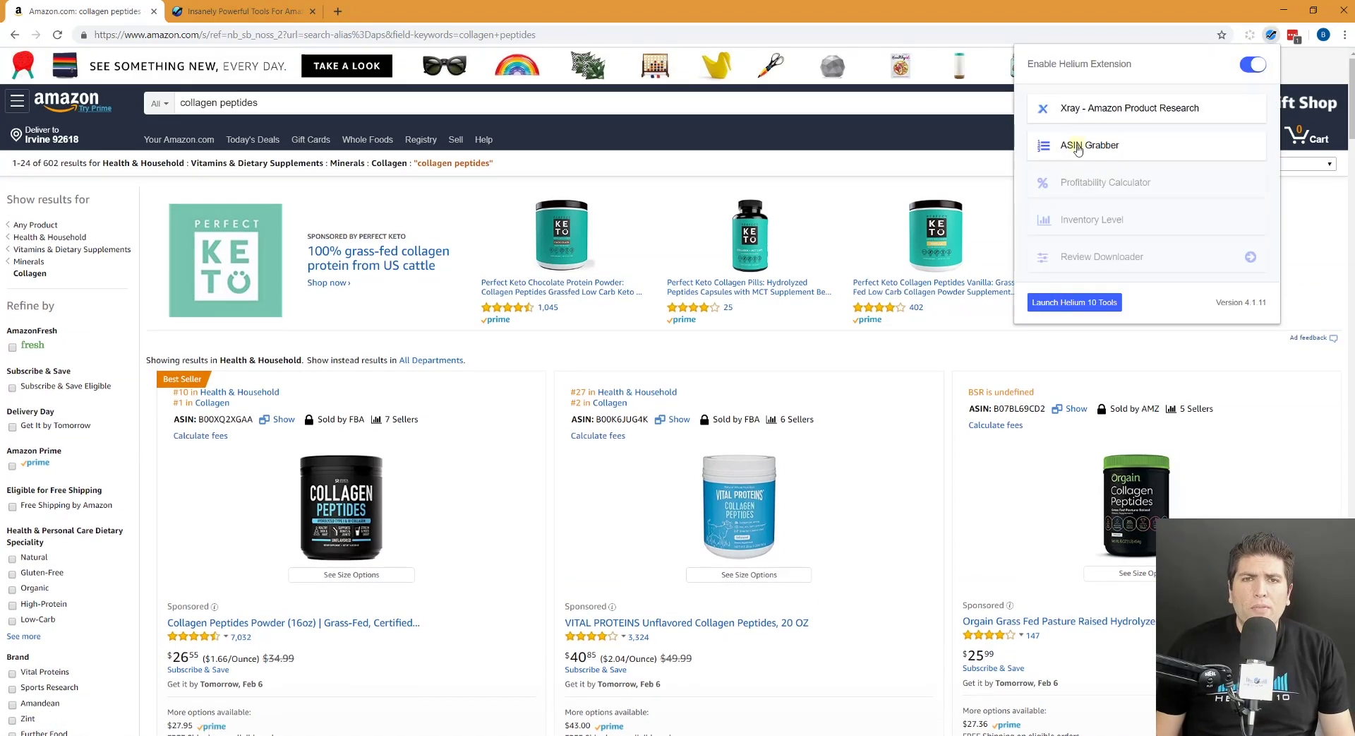
left_click(1245, 401)
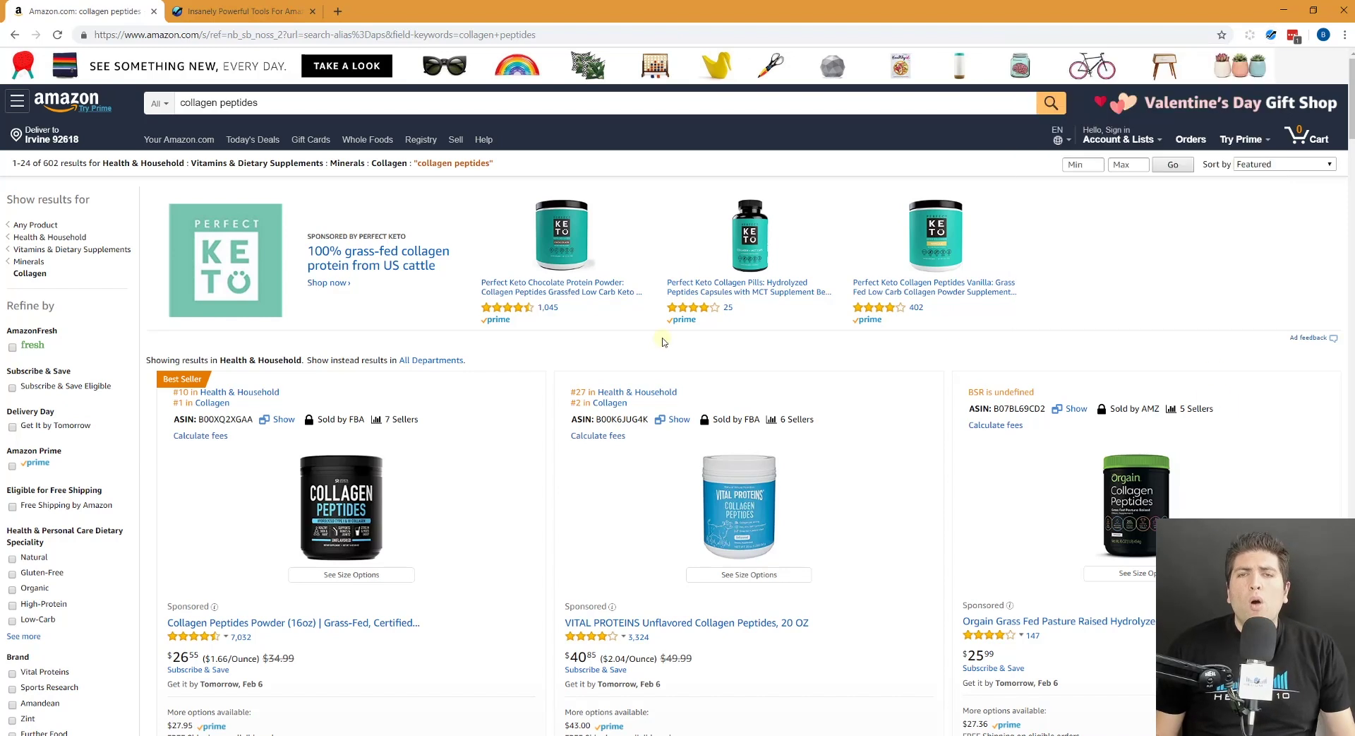
scroll(700, 272, "down", 7)
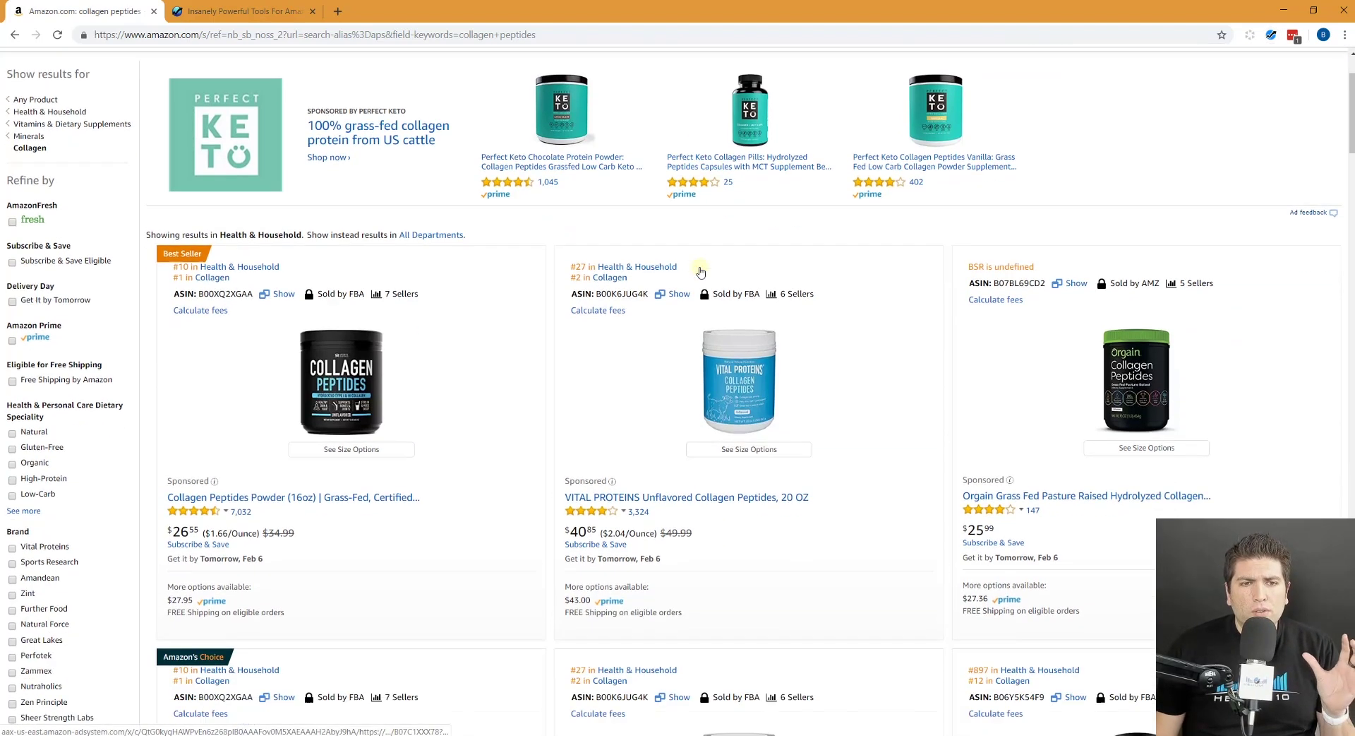
scroll(701, 272, "down", 10)
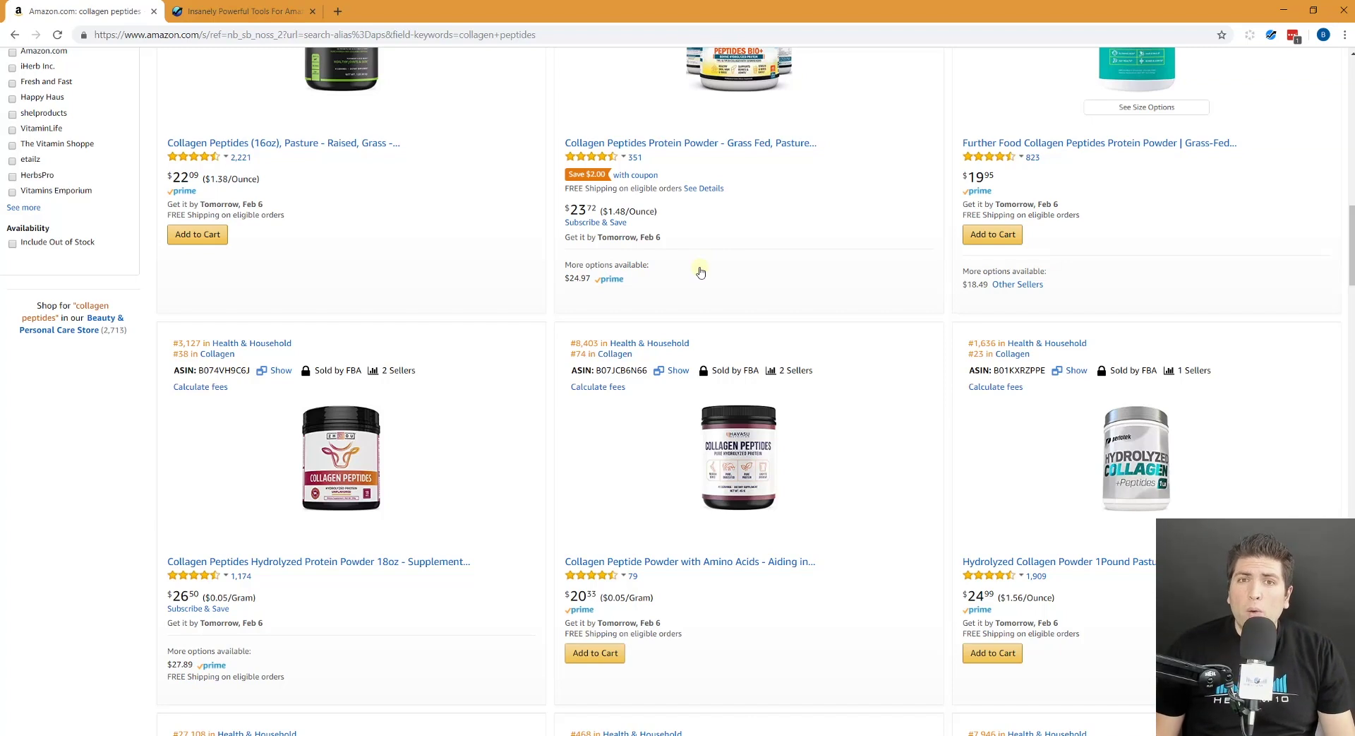
scroll(700, 272, "up", 15)
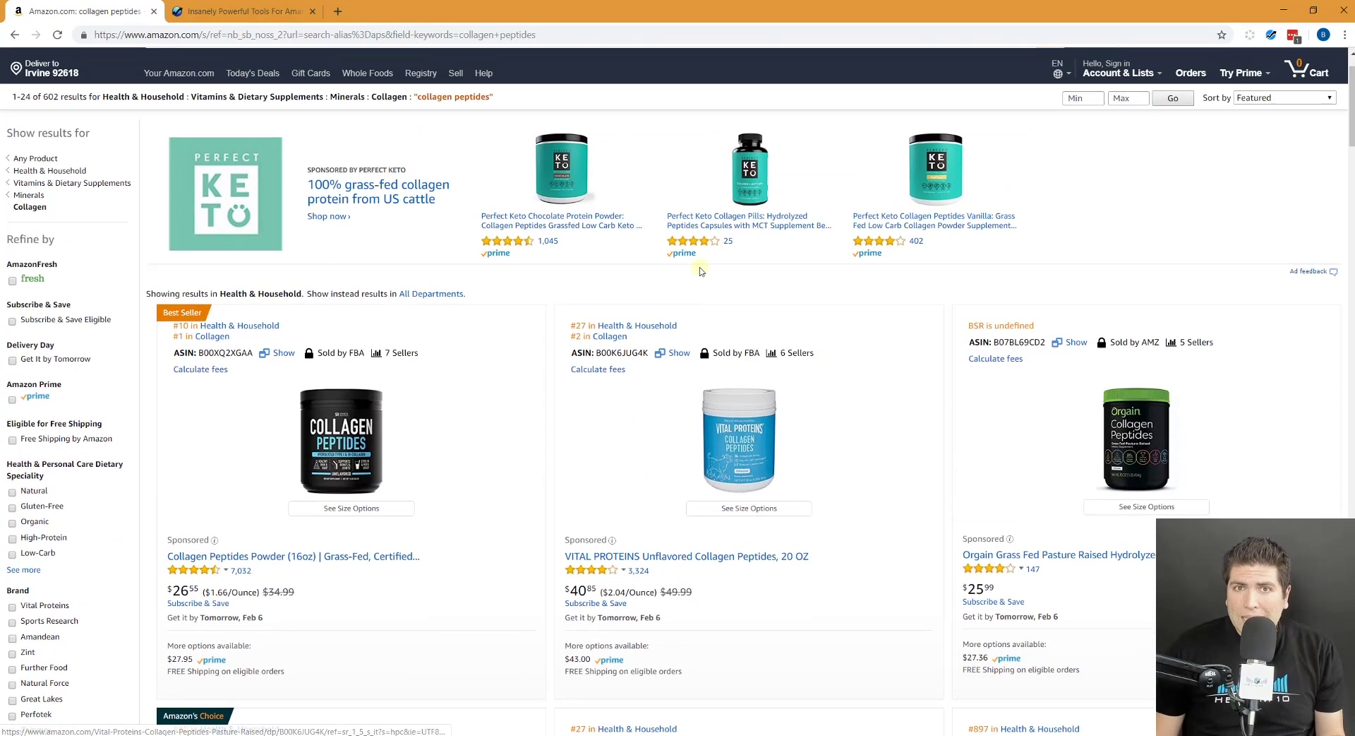
scroll(700, 272, "up", 2)
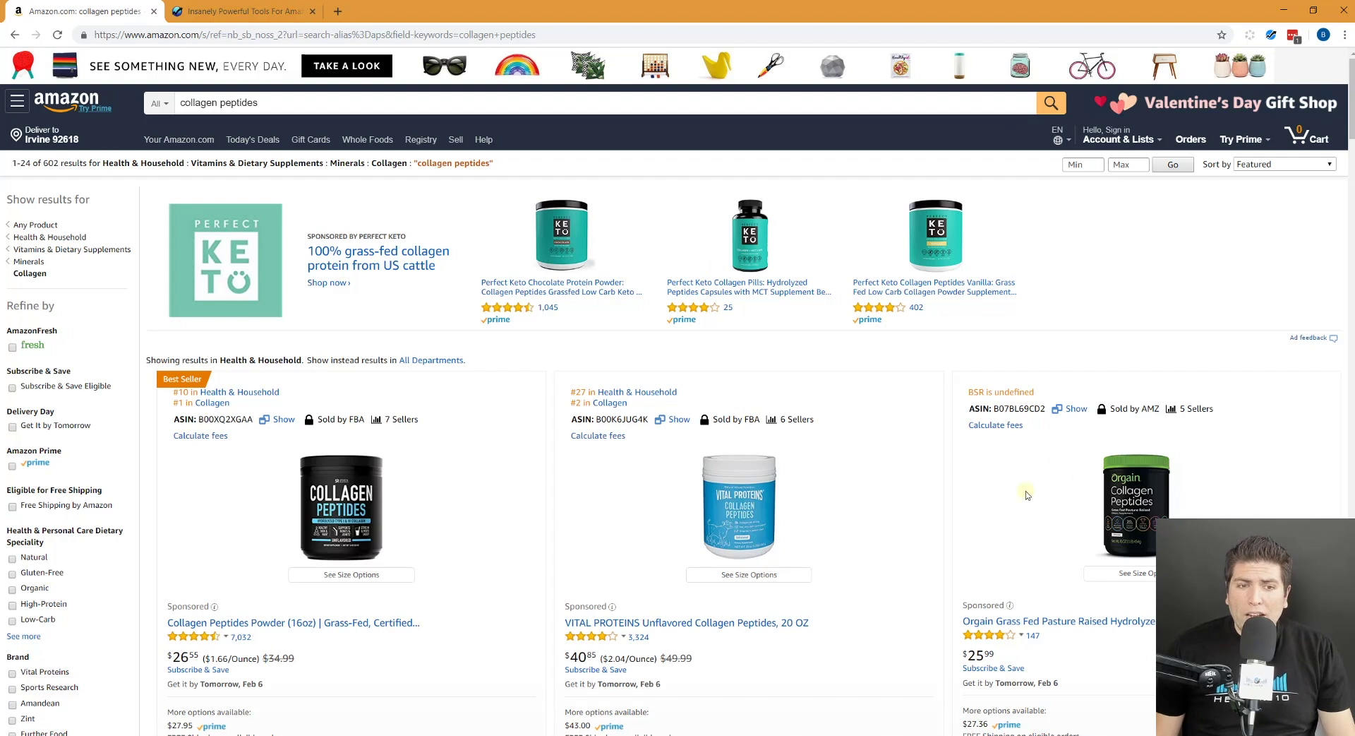
Open the Collagen Peptides Powder (16oz) product page and examine its Helium 10 price and sales rank chart
left_click(346, 503)
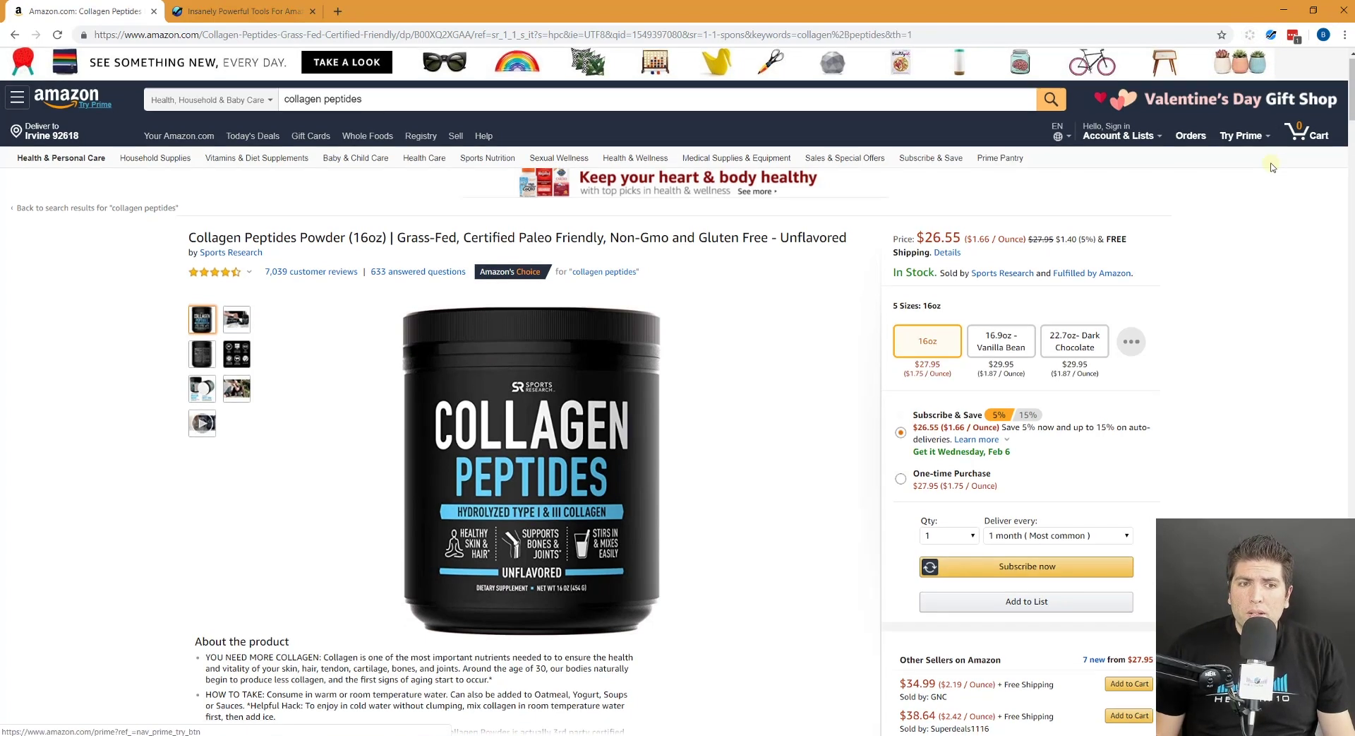
scroll(1273, 167, "down", 5)
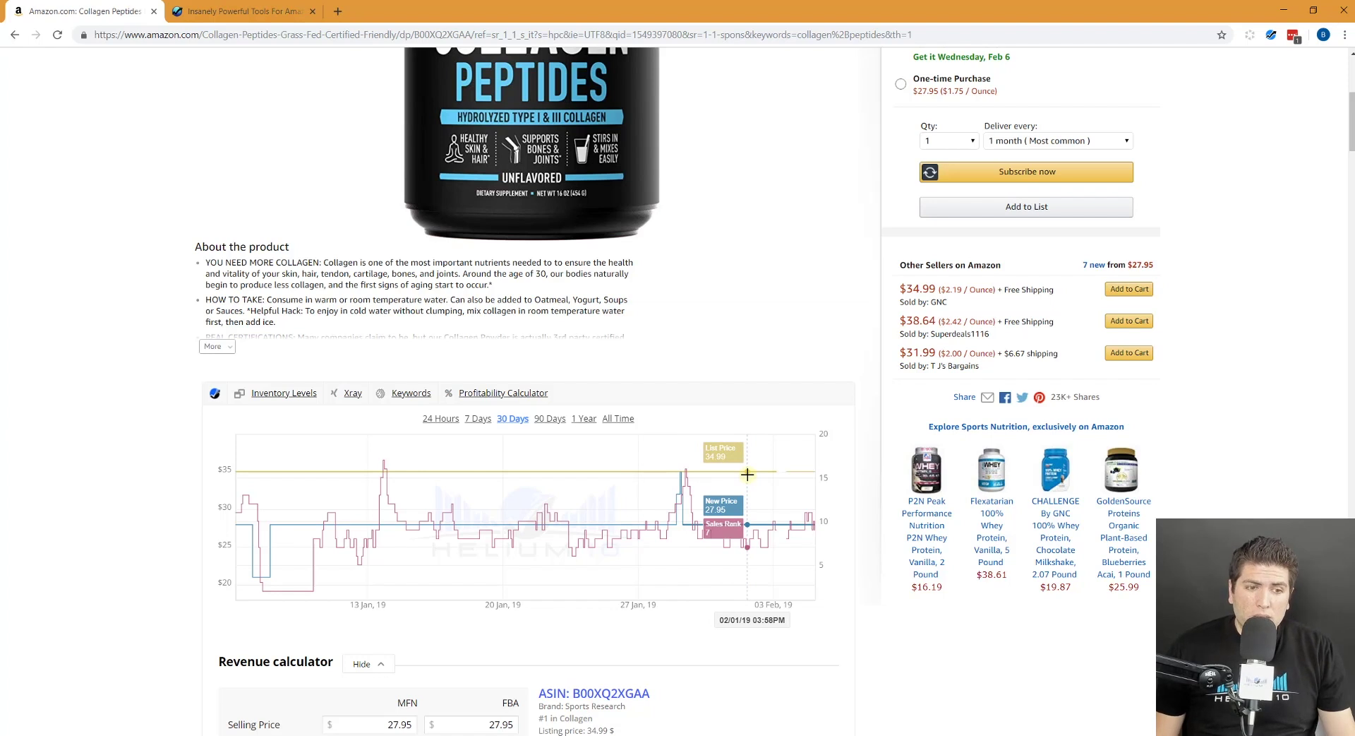
scroll(747, 474, "up", 6)
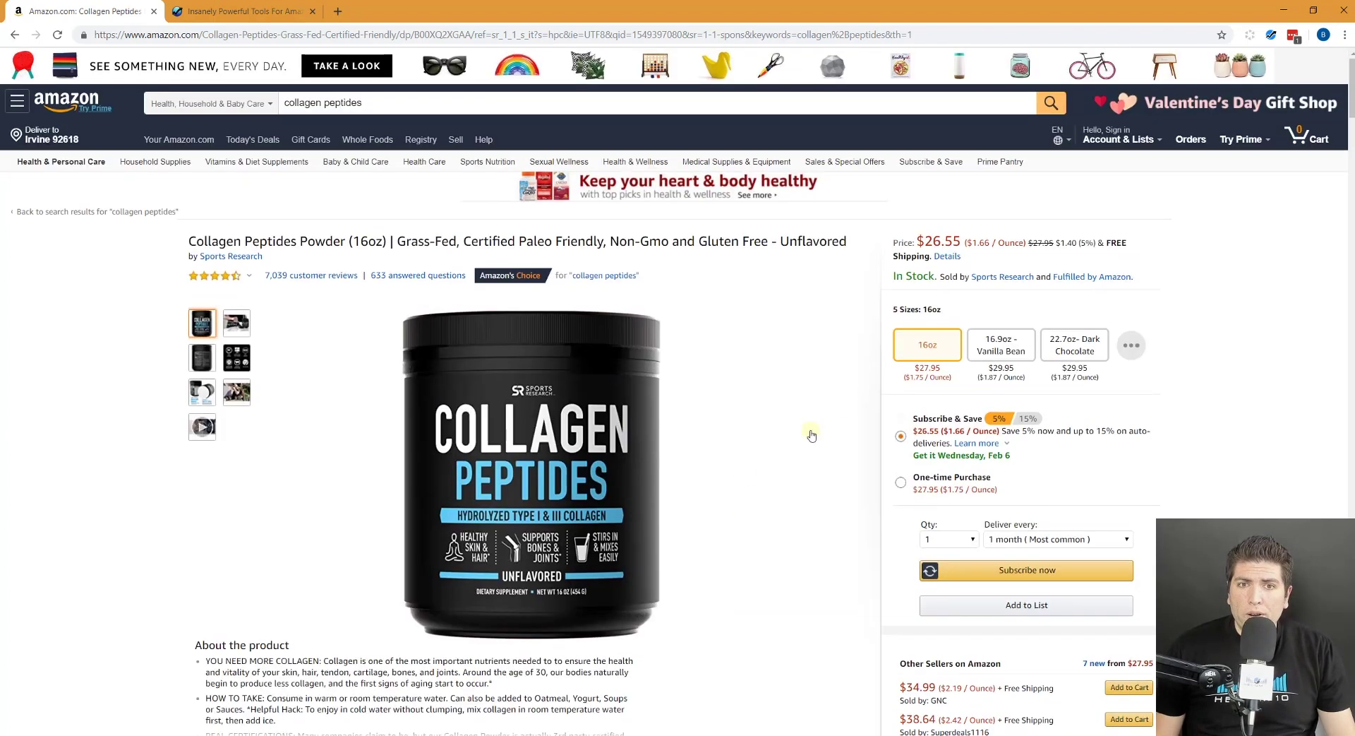
Examine the product's costs, fees and margins in the Profitability Calculator and close it
left_click(1272, 35)
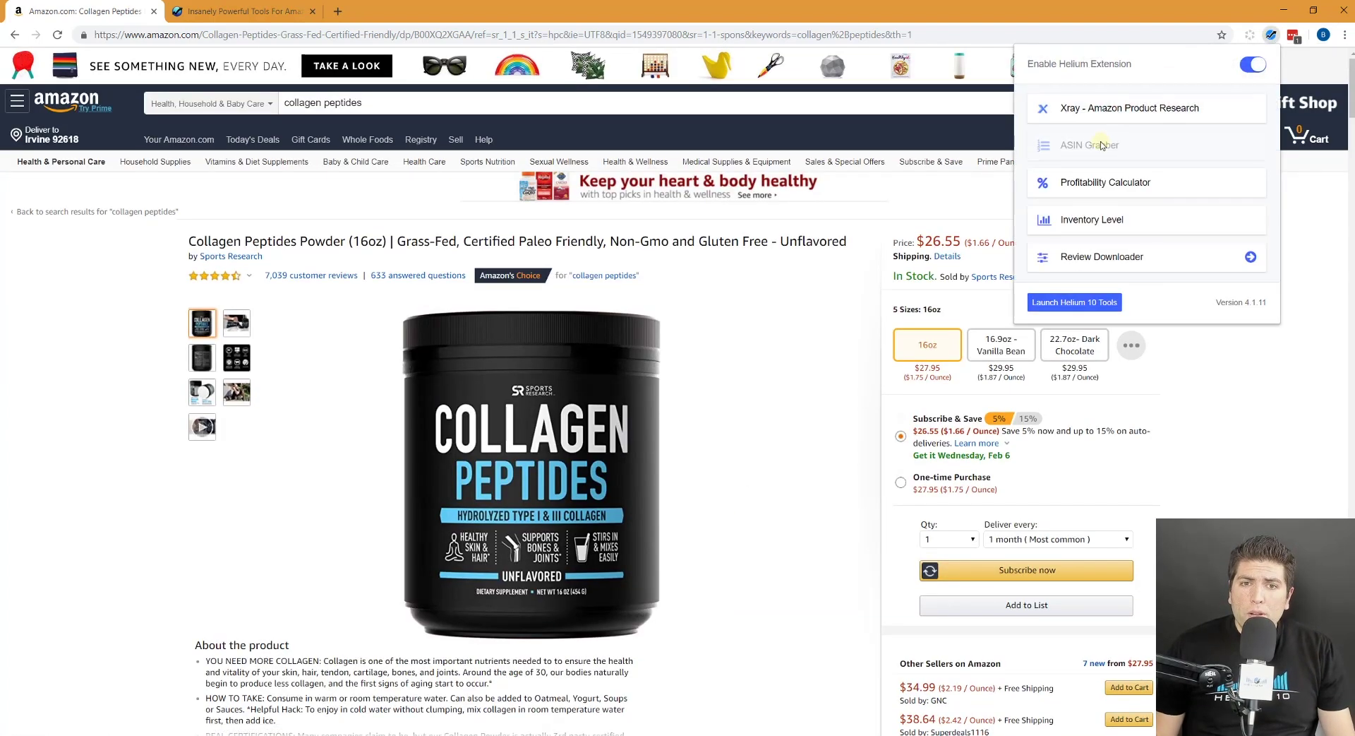
left_click(1091, 184)
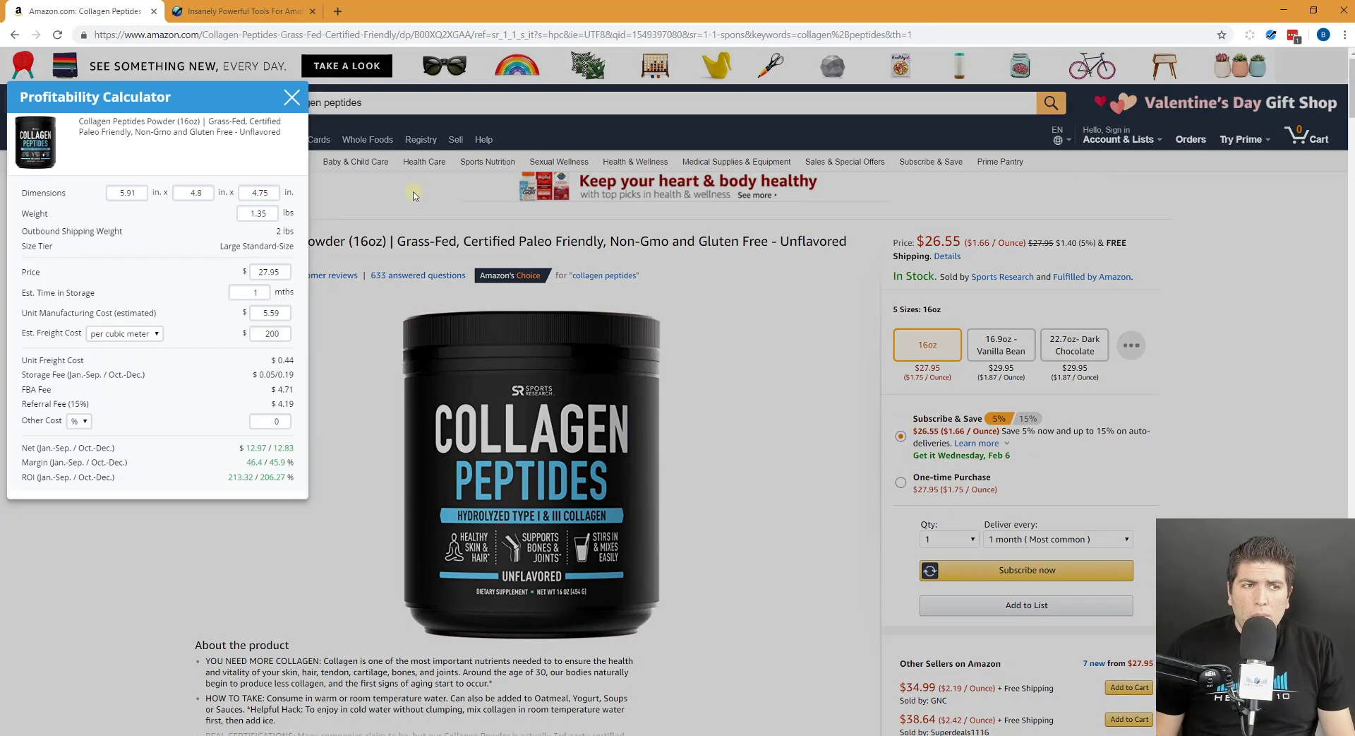
left_click_drag(277, 124, 301, 124)
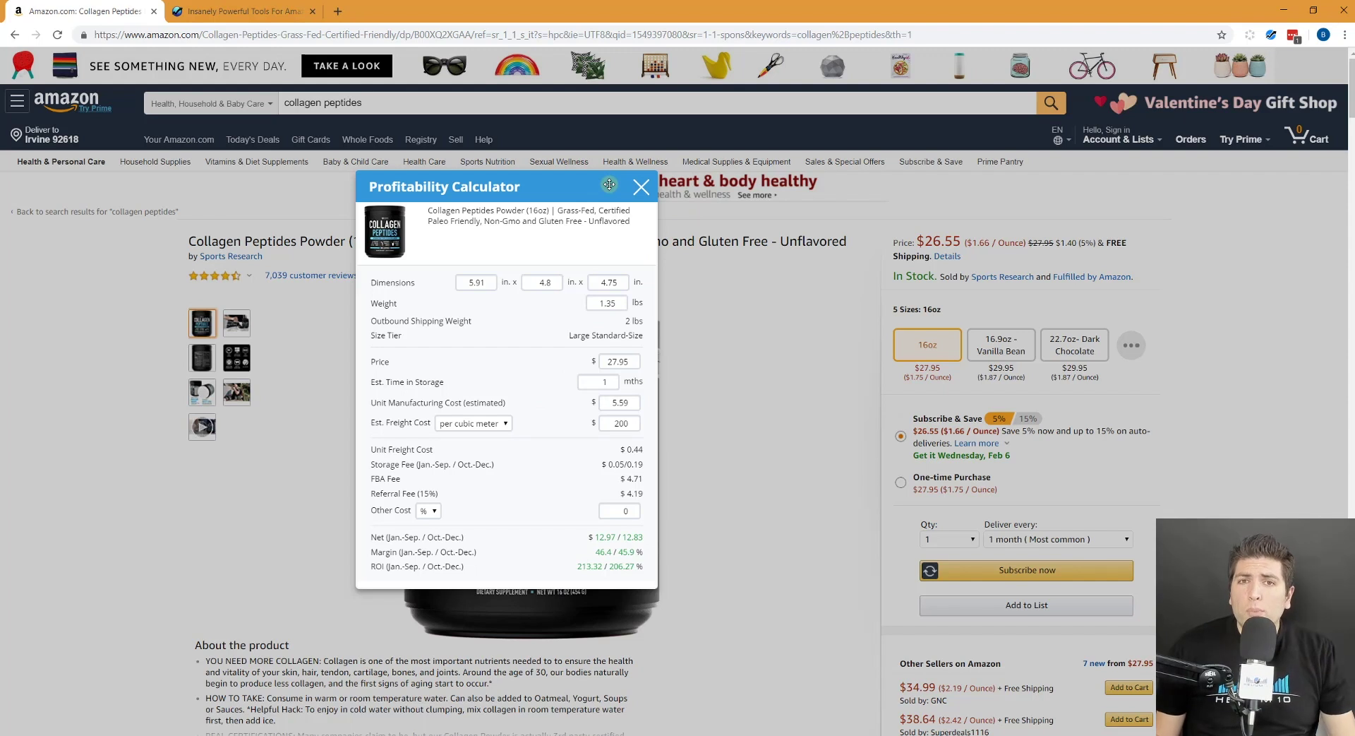
left_click(641, 186)
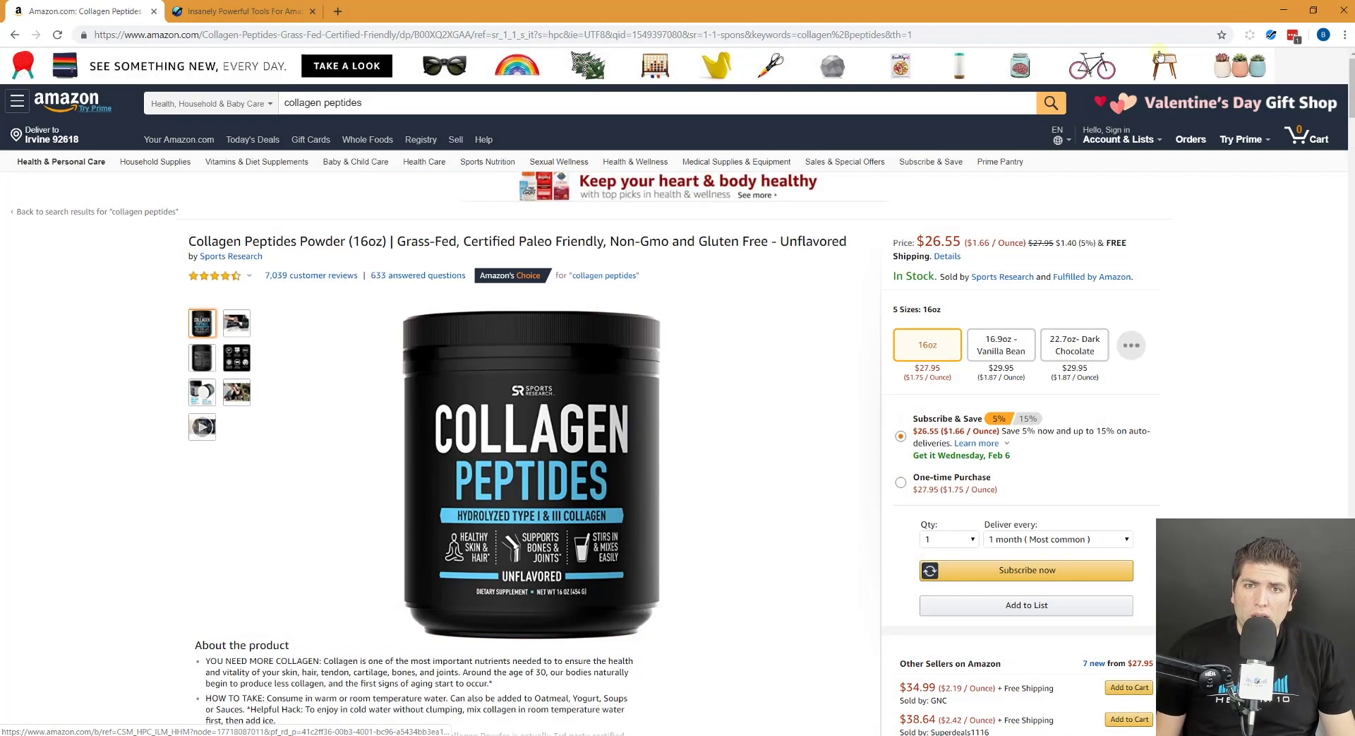
Examine each seller's stock for the product with the Inventory Level tool and close it
left_click(1271, 34)
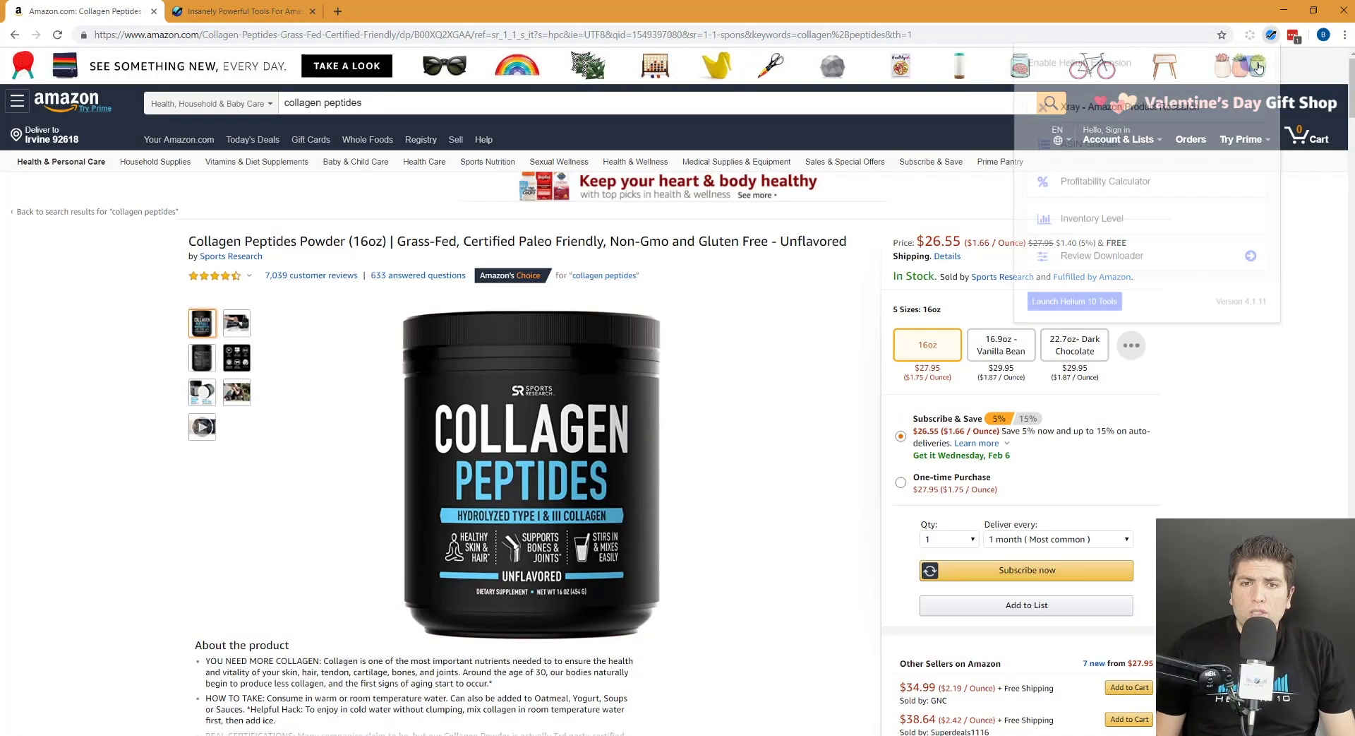
left_click(1085, 221)
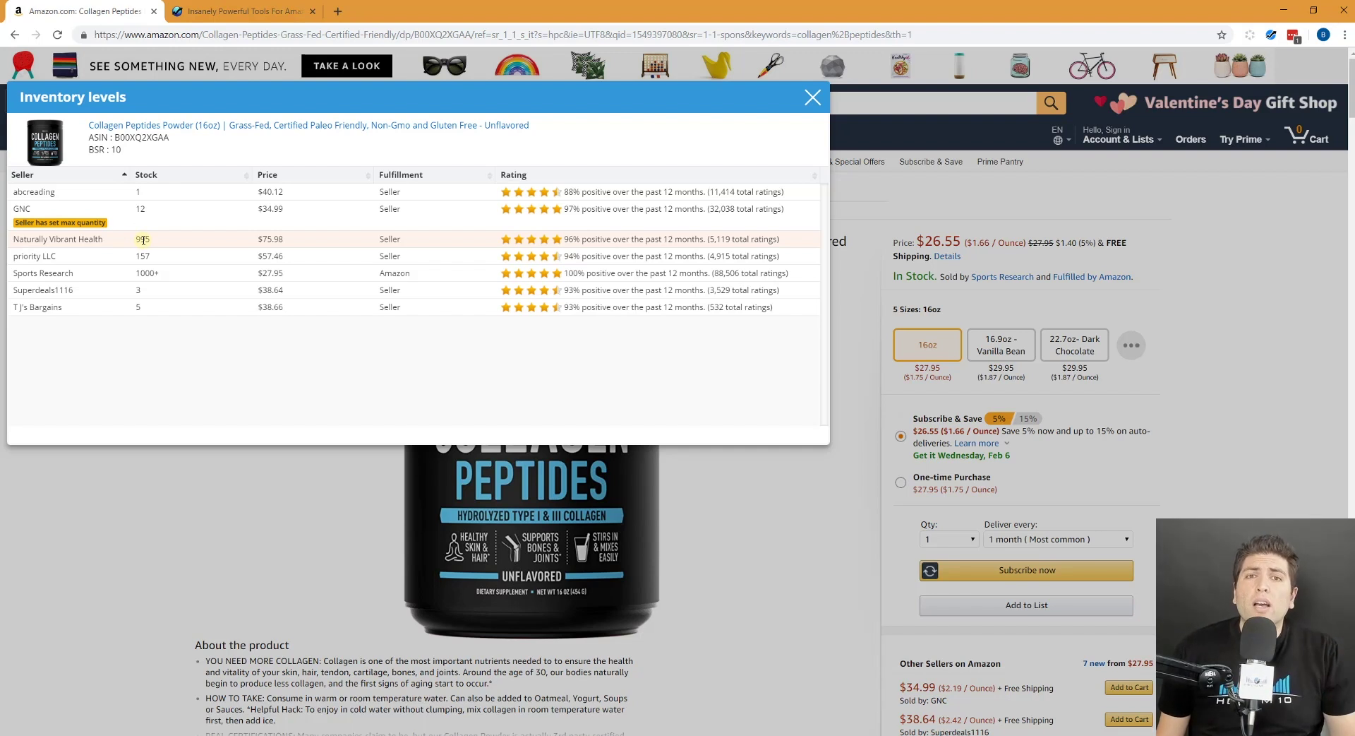
left_click(812, 98)
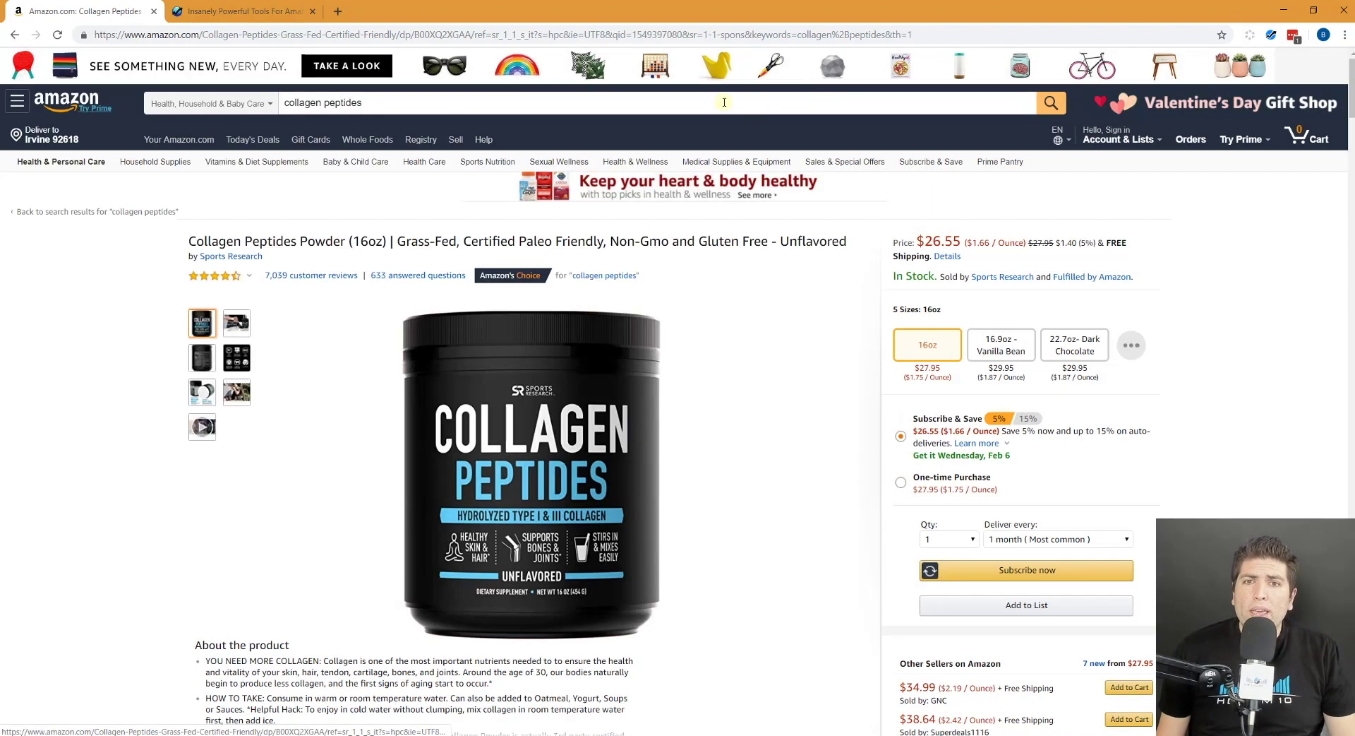
Open the Review Downloader for the collagen peptides product and set its start date to 1 February, 2018
left_click(1270, 37)
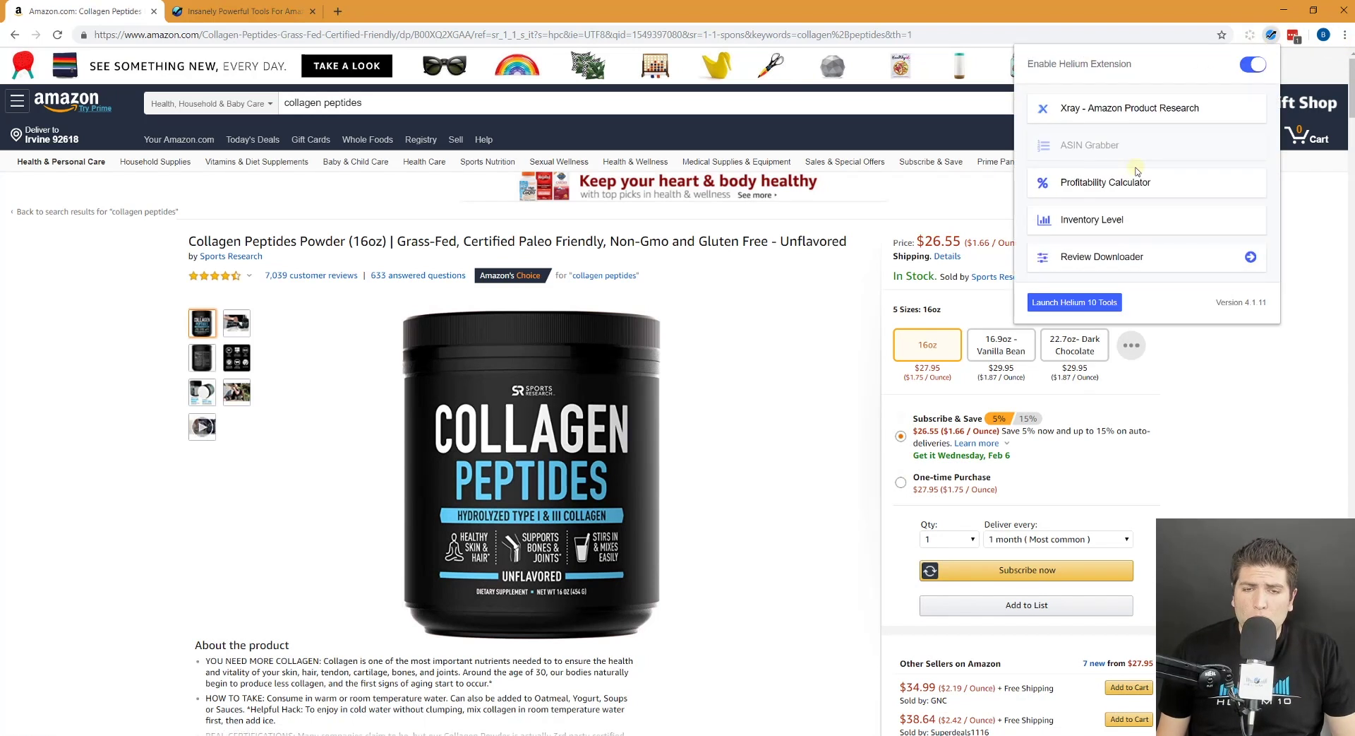
left_click(1120, 258)
scroll(1116, 254, "down", 1)
left_click(1100, 217)
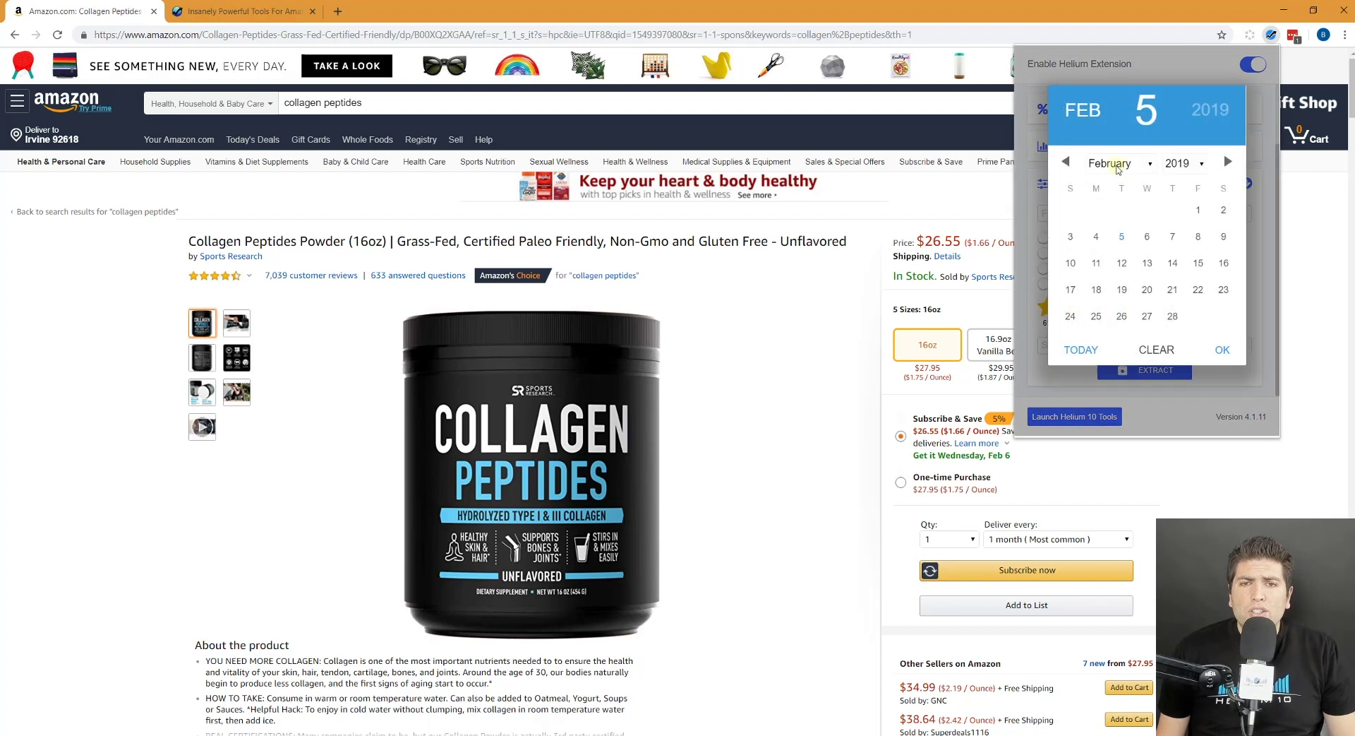
left_click(1261, 200)
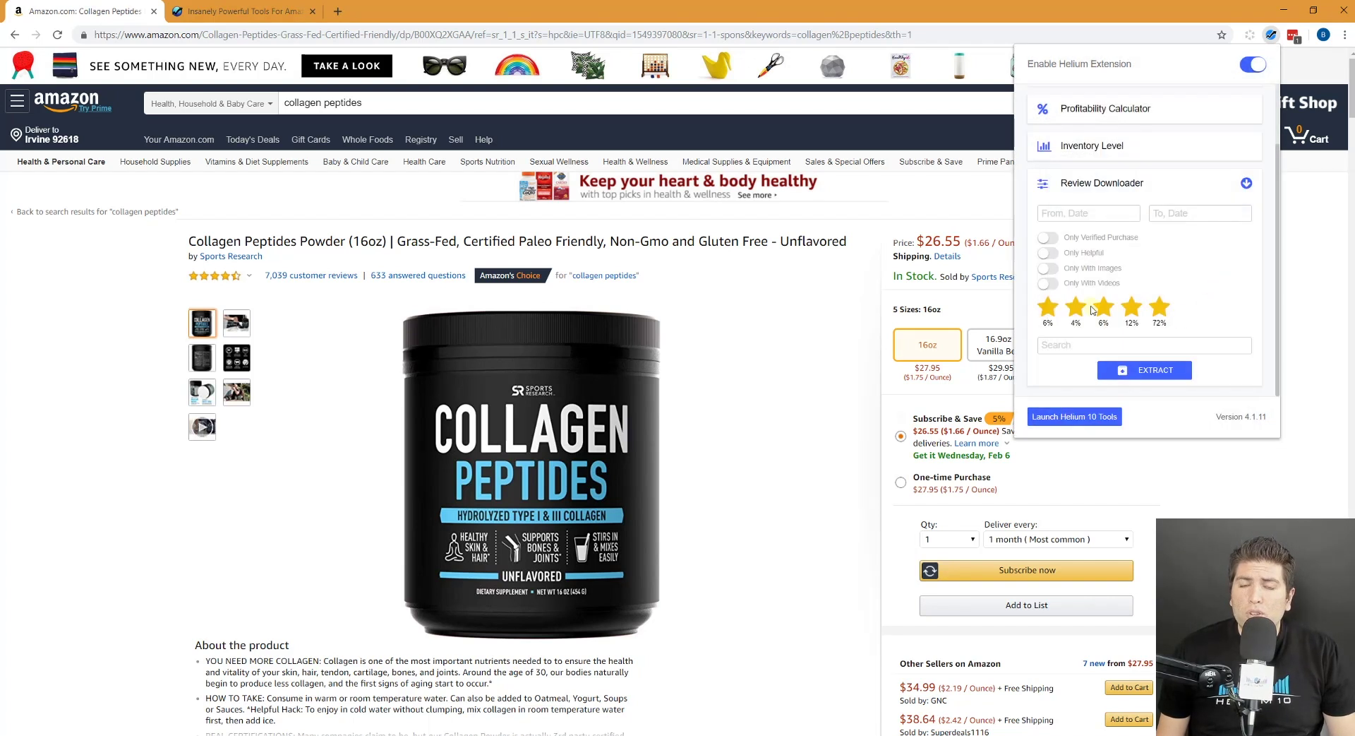
left_click(1084, 219)
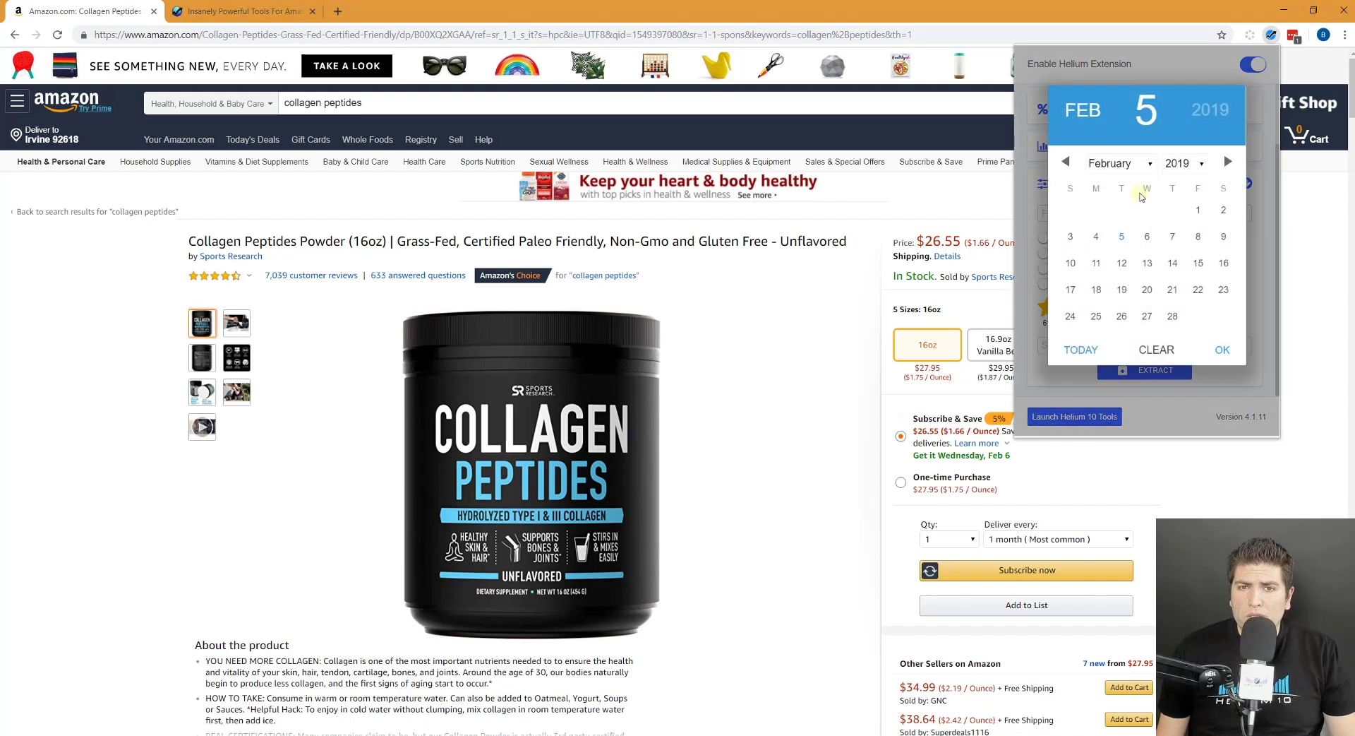
left_click(1190, 163)
left_click(1178, 260)
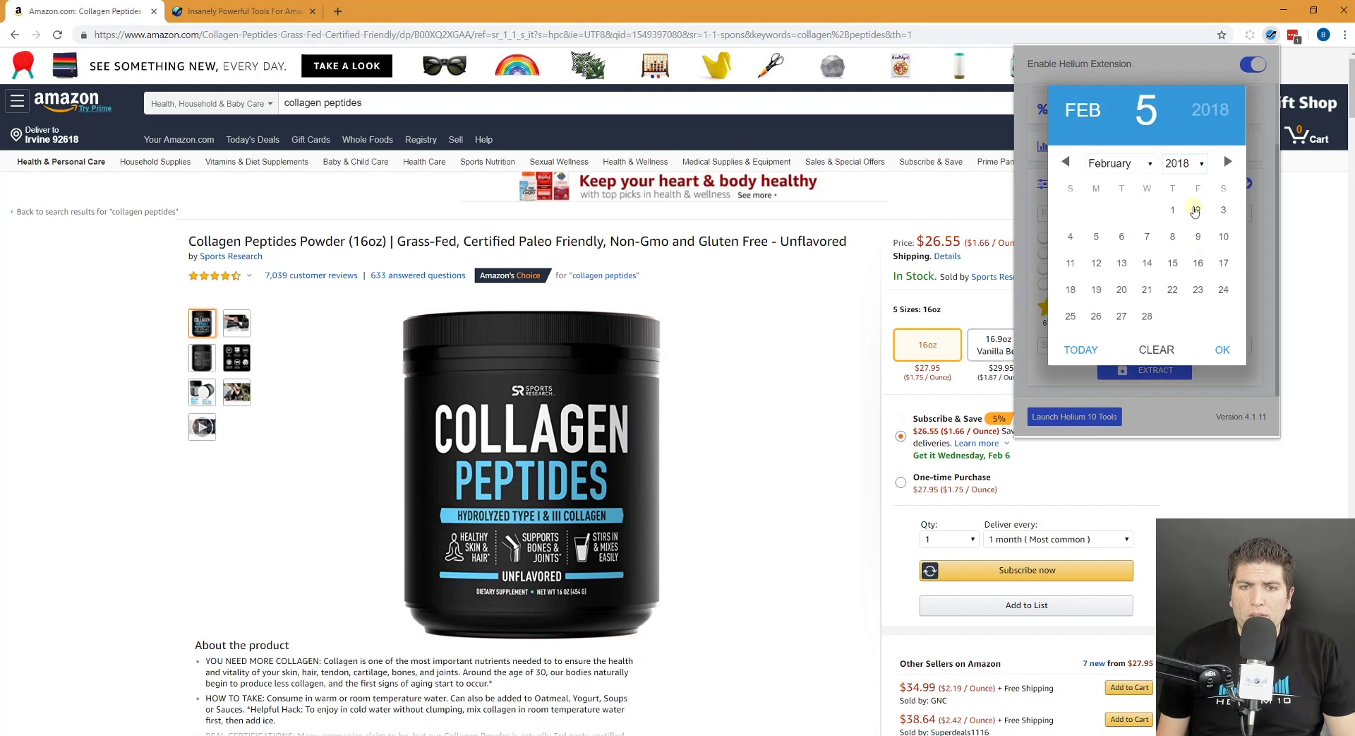
left_click(1173, 210)
left_click(1223, 349)
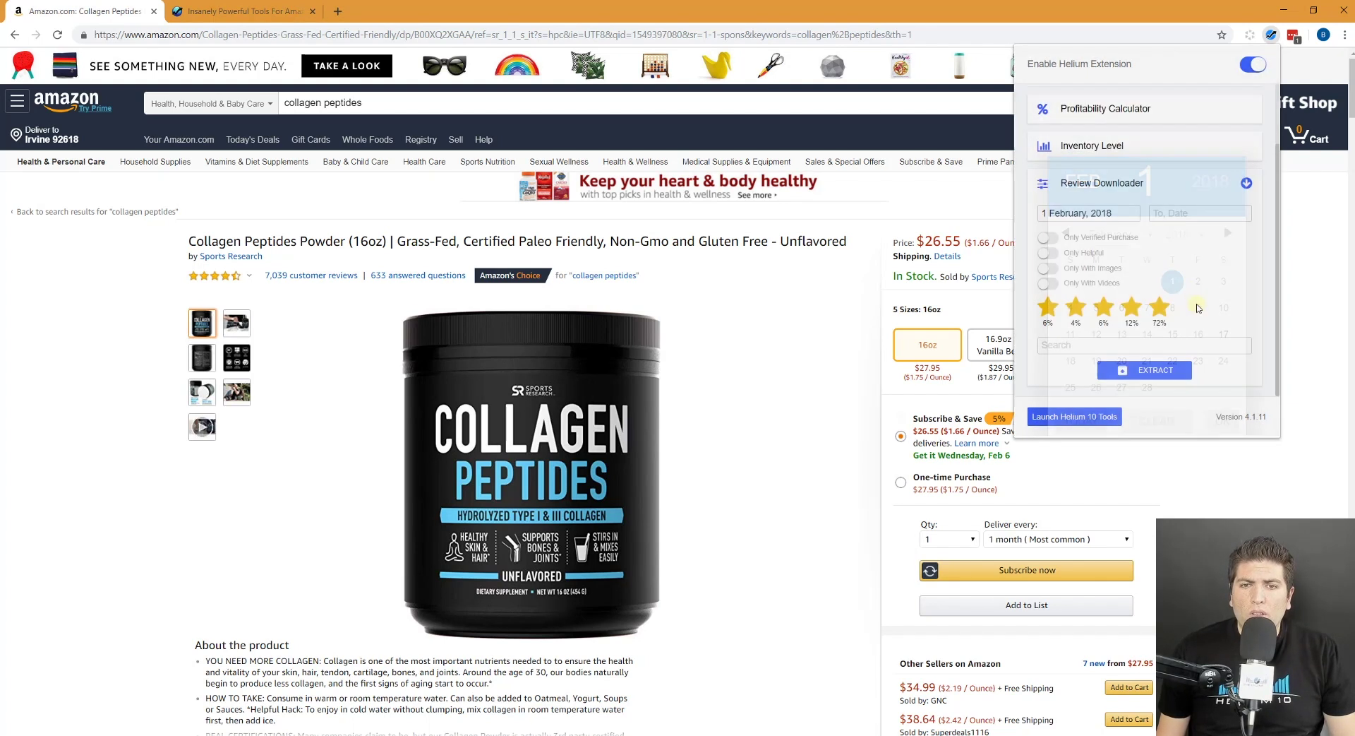
Set the Review Downloader's end date to 1 February, 2019 and extract the reviews
left_click(1193, 215)
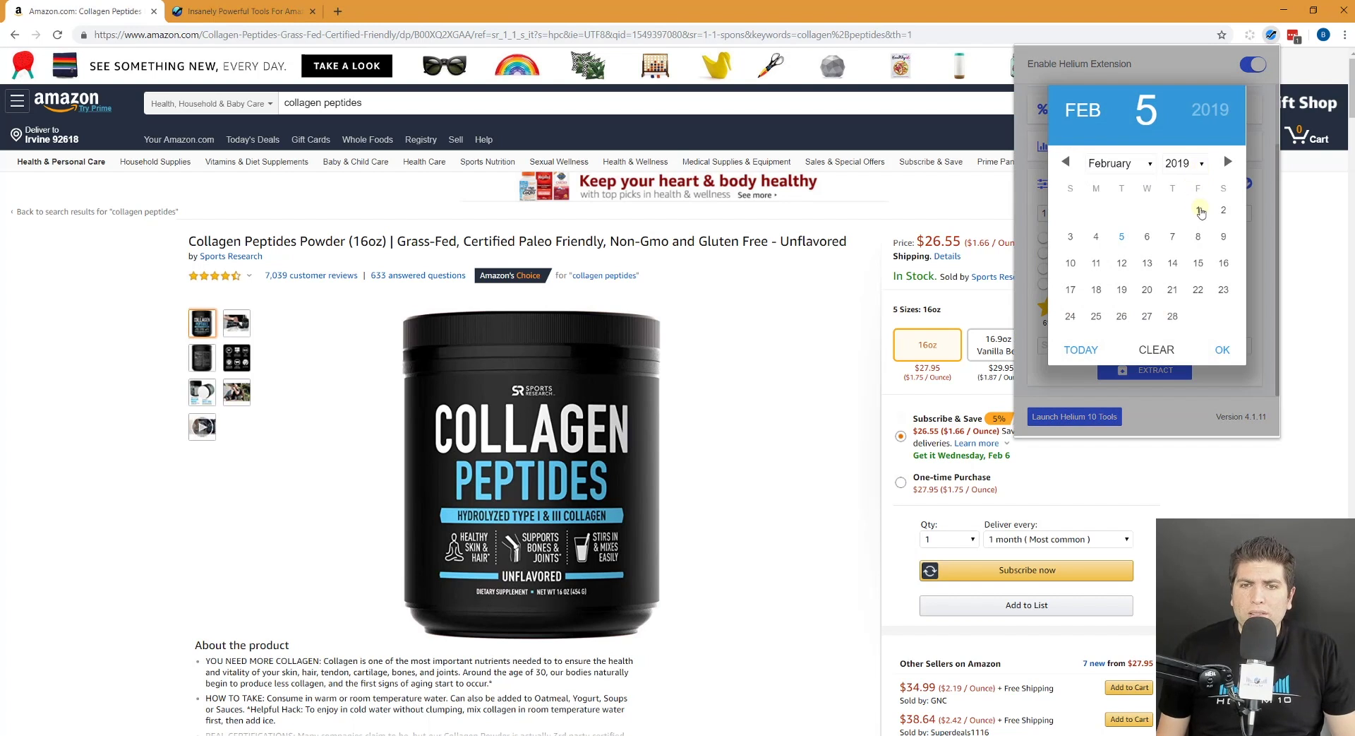
left_click(1197, 211)
left_click(1223, 351)
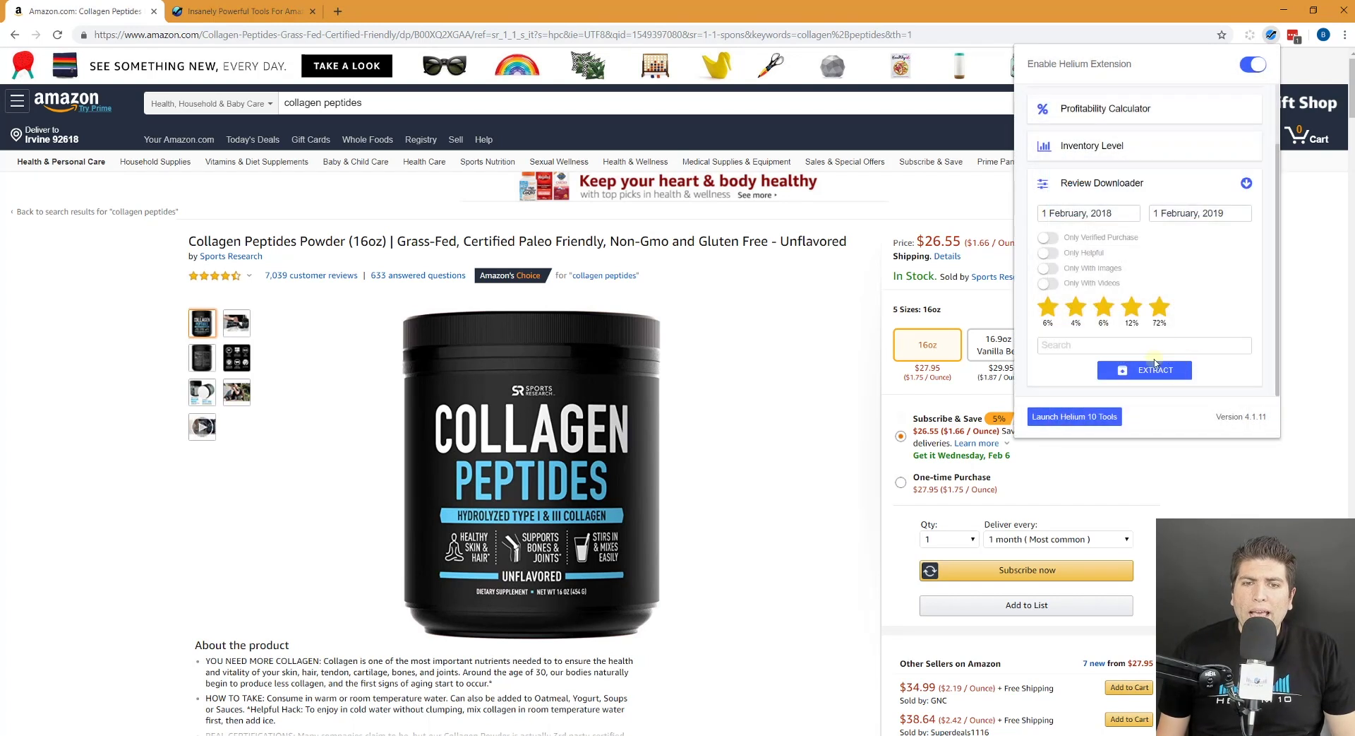
left_click(1150, 367)
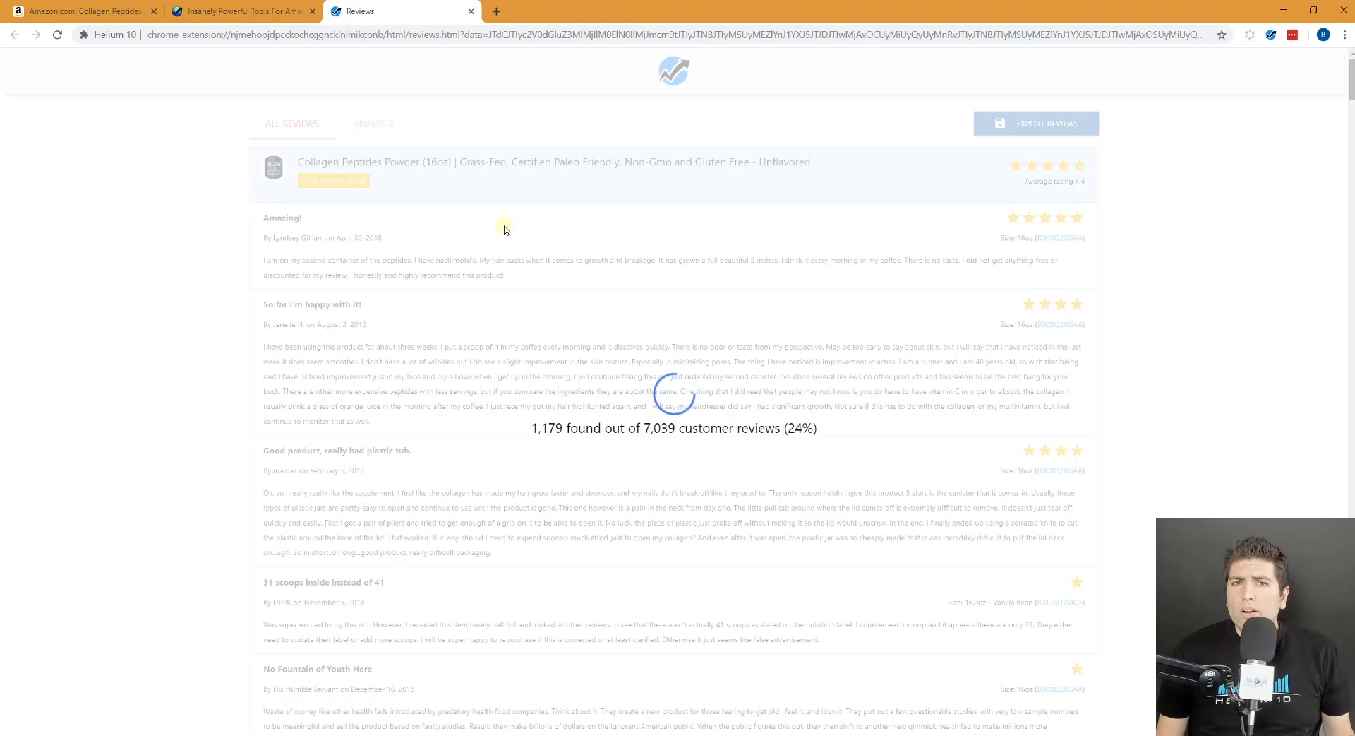
Return to the product page and restrict the Review Downloader's rating filter to one-star reviews, switching it to five-star reviews only
left_click(85, 11)
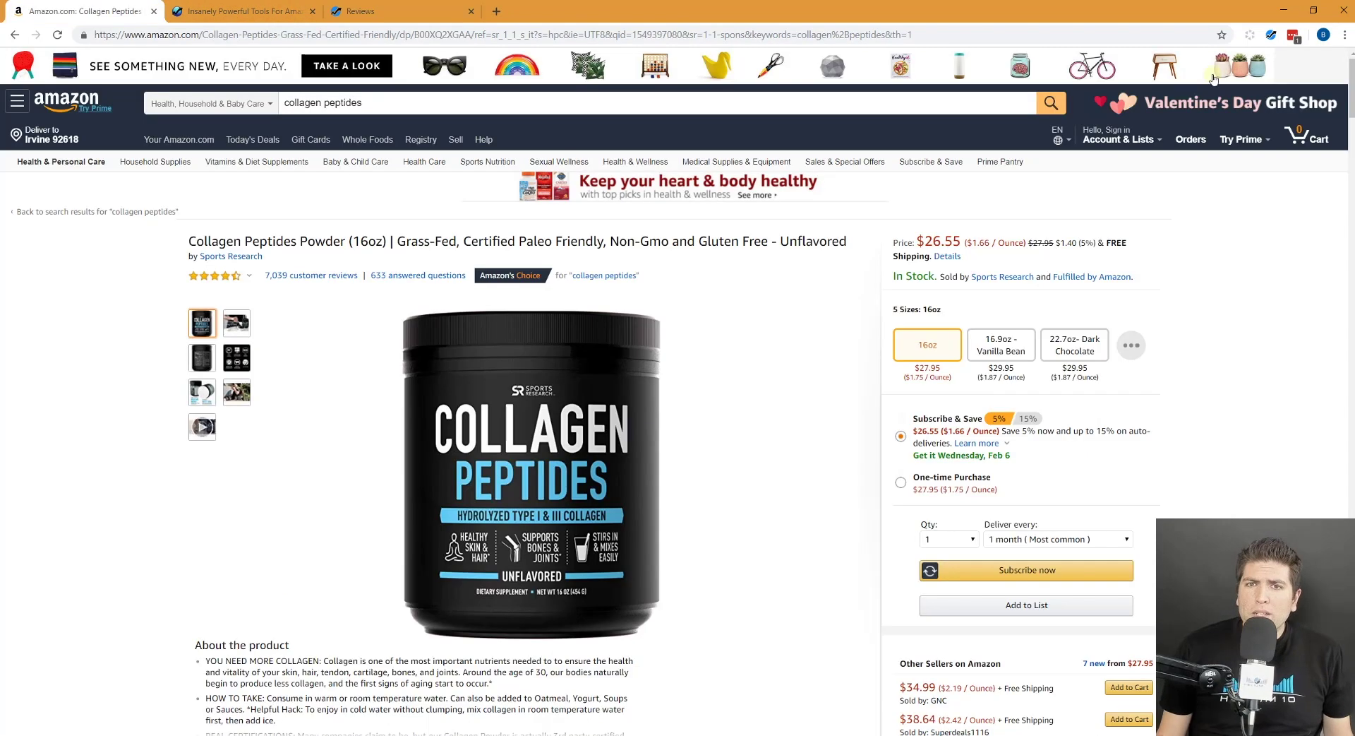
left_click(1270, 36)
left_click(1165, 268)
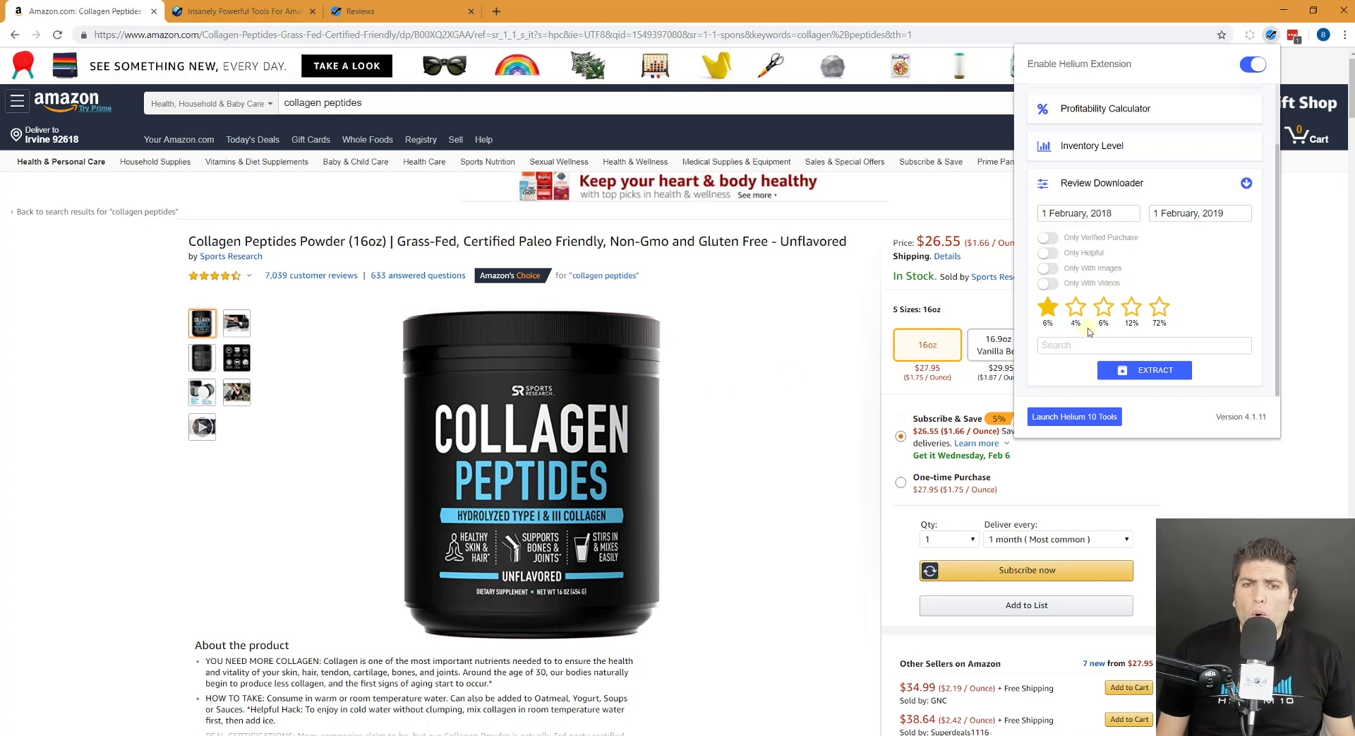
left_click(1159, 307)
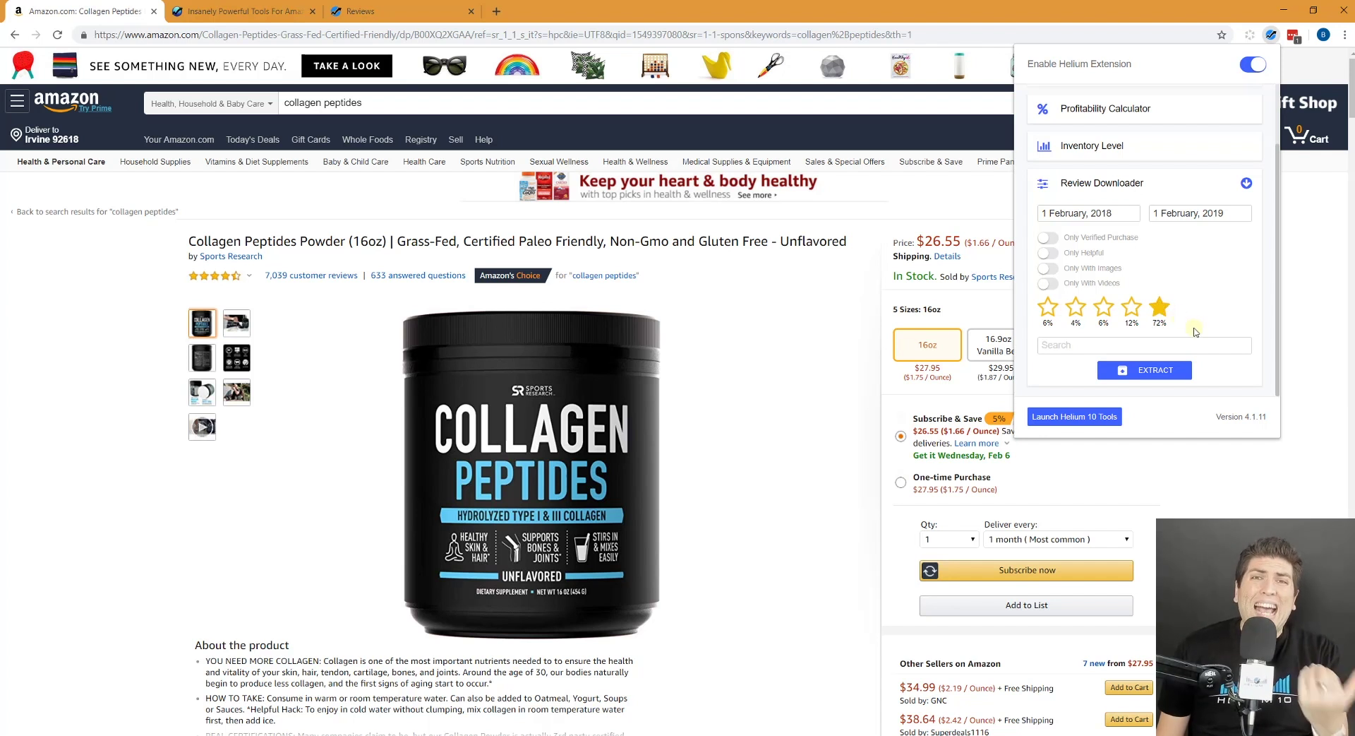
Go to the extracted reviews, analyse their common phrases and examine the reviews that contain "in my coffee"
left_click(374, 11)
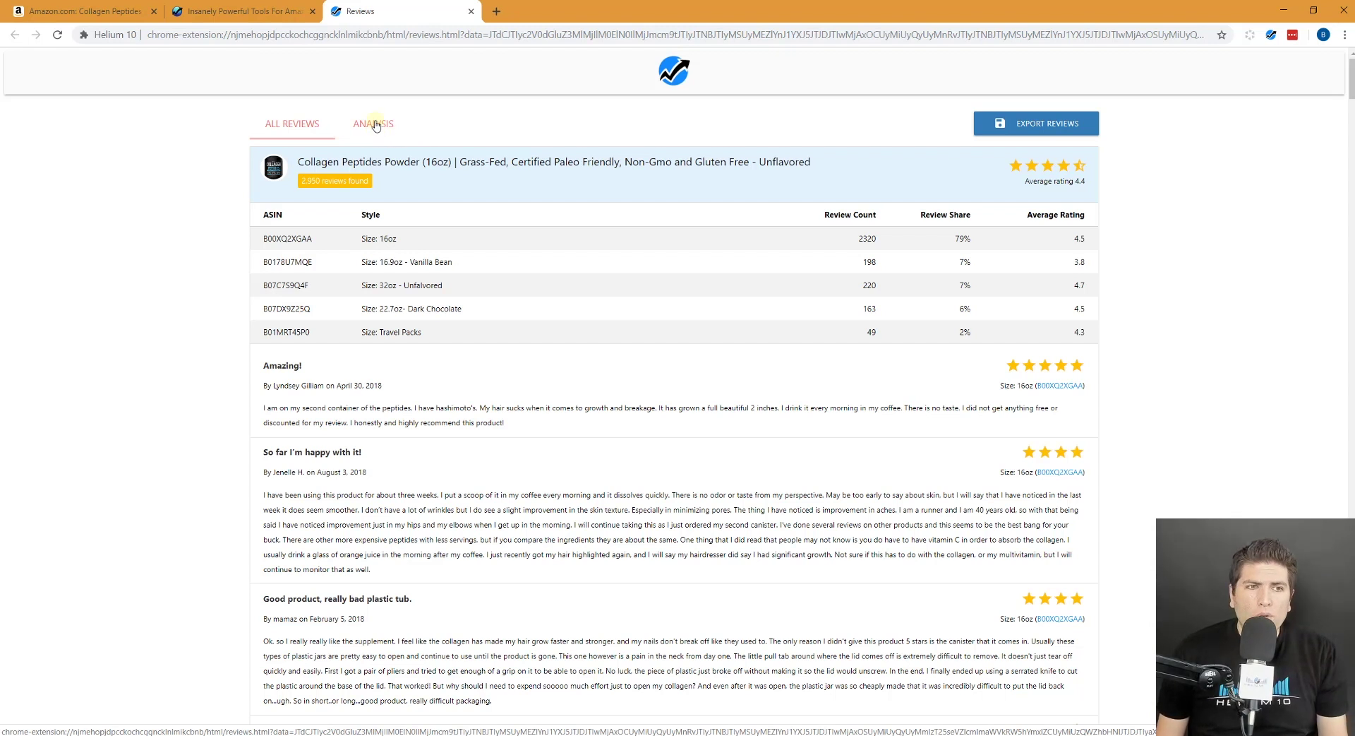
left_click(375, 127)
scroll(551, 266, "down", 1)
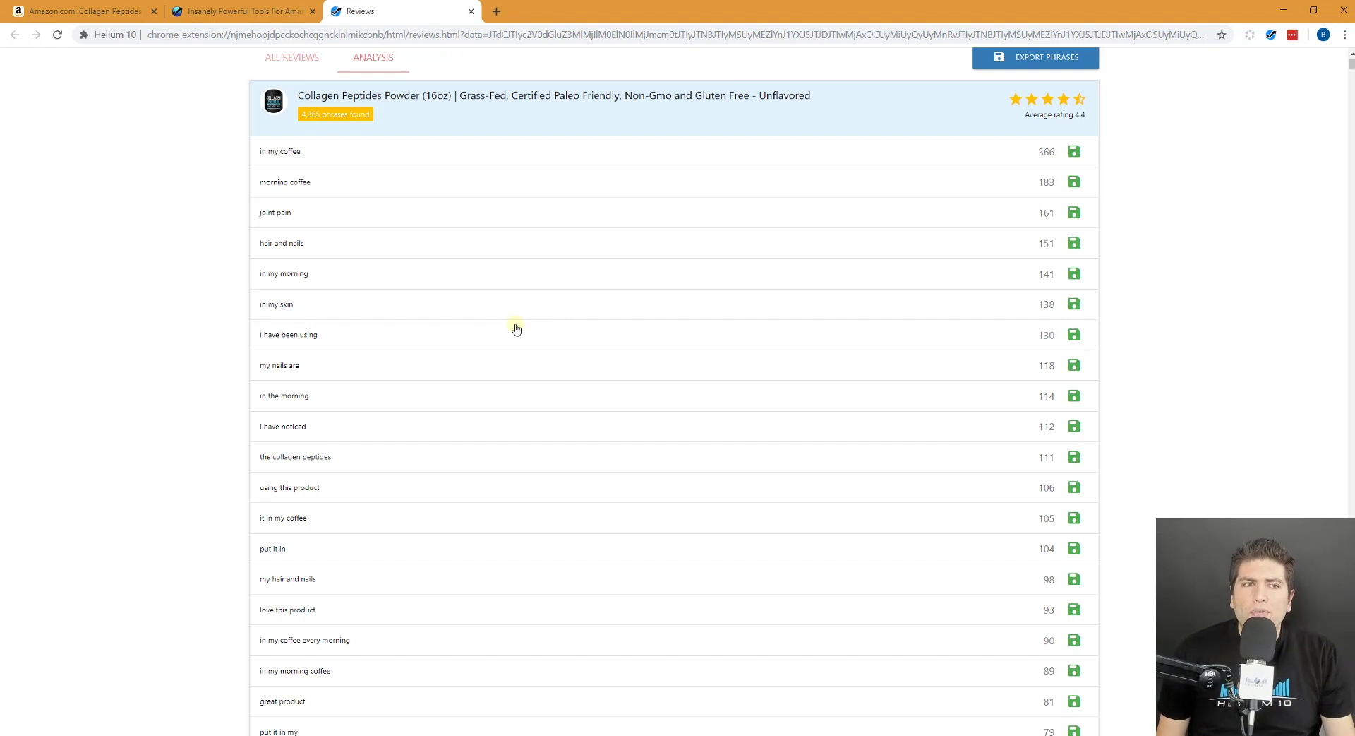
left_click(293, 157)
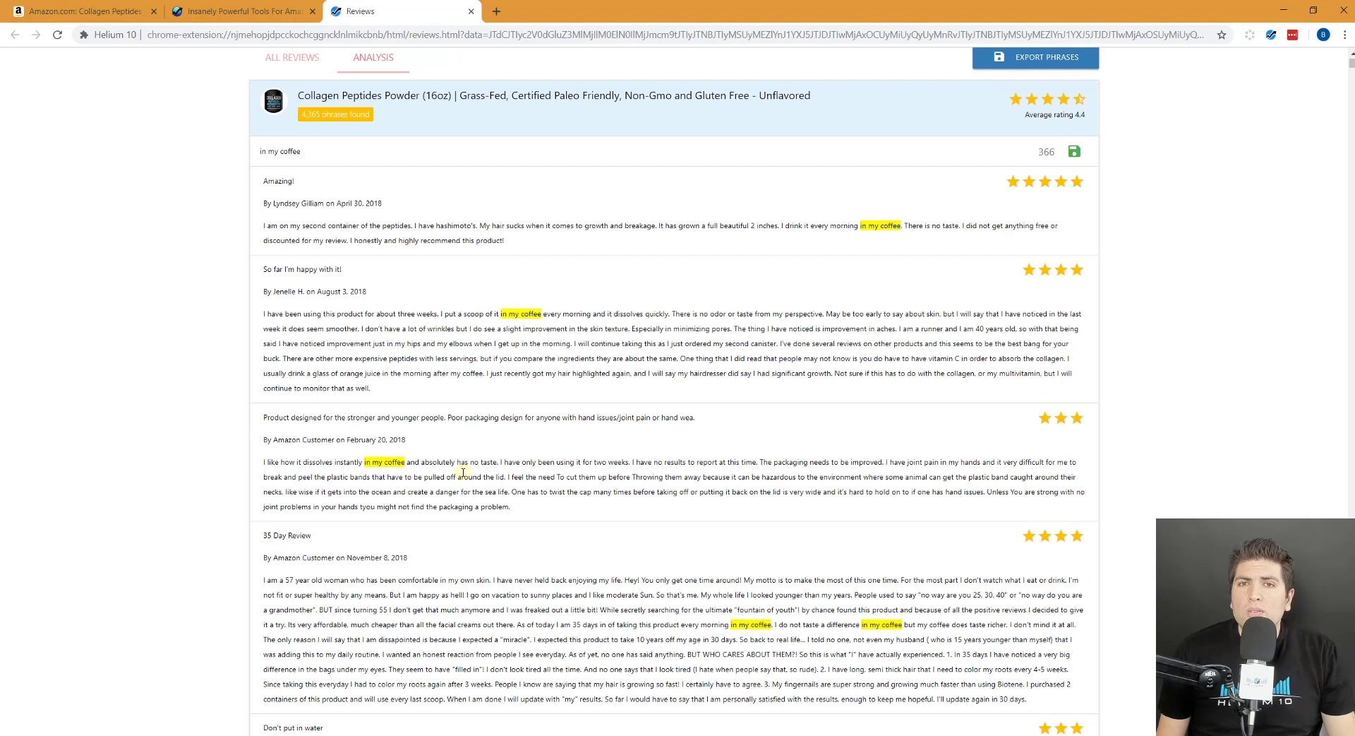
Switch to the Helium 10 website and enter the members' tools dashboard
left_click(84, 12)
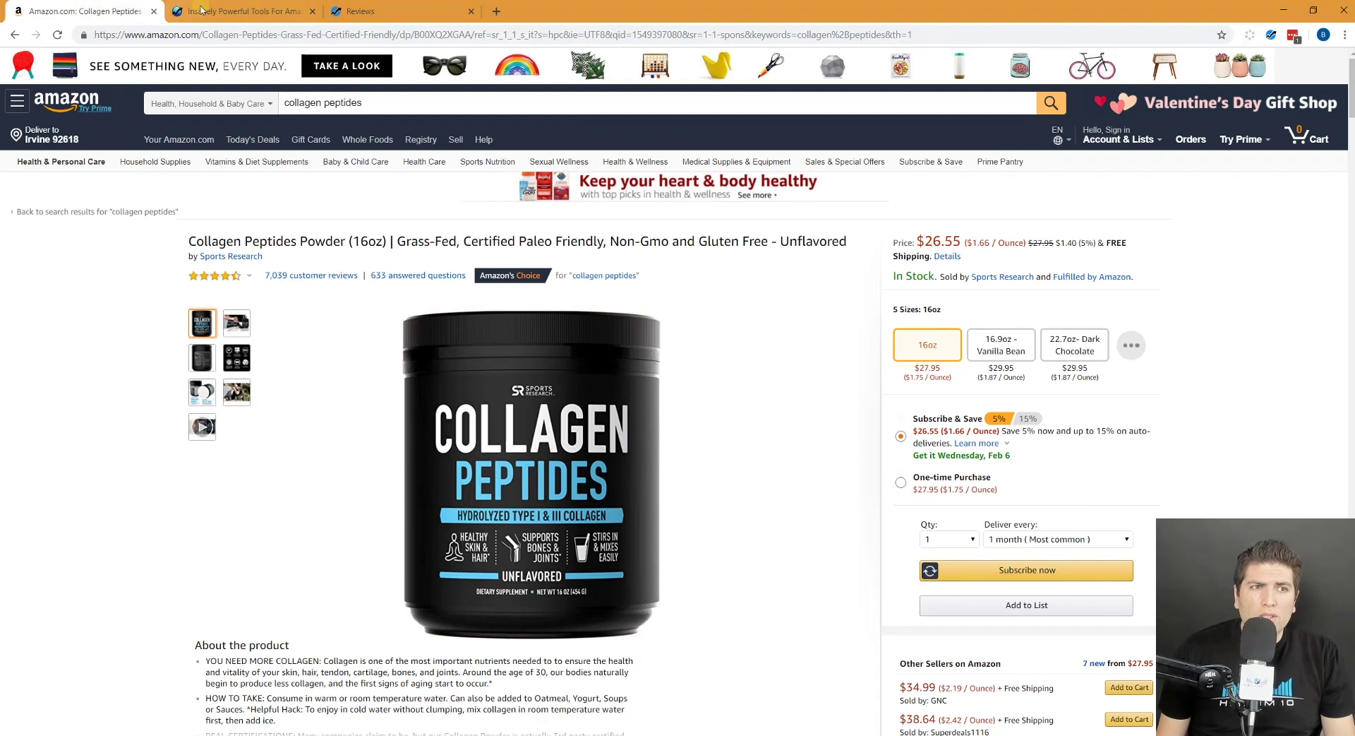
left_click(232, 10)
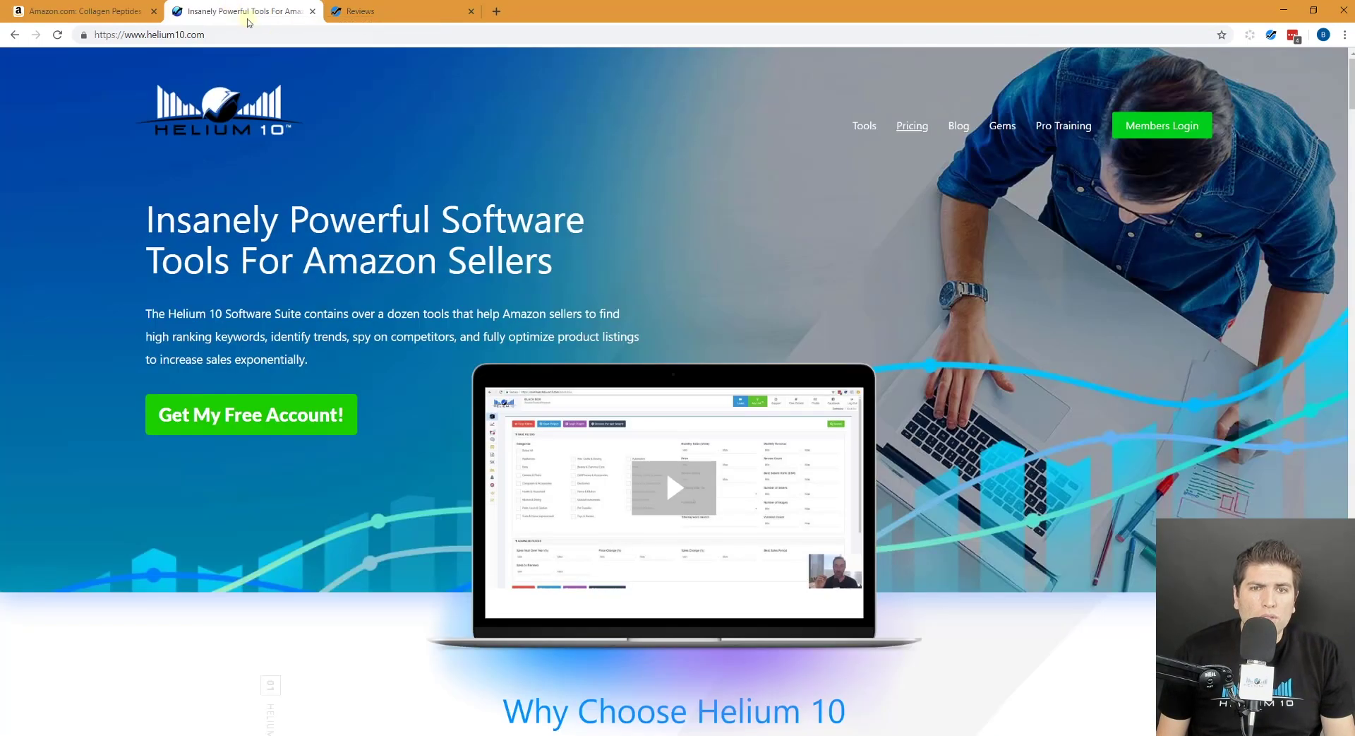
left_click(1159, 132)
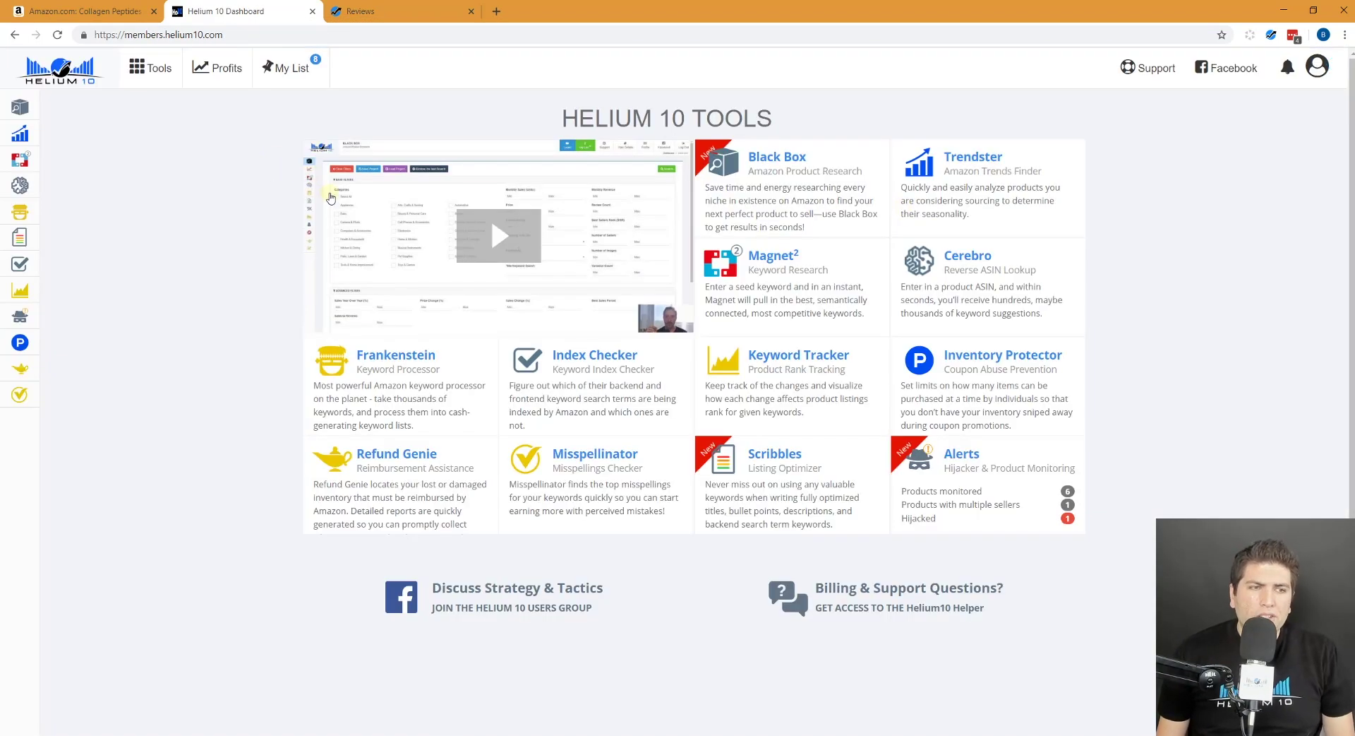
mouse_move(19, 106)
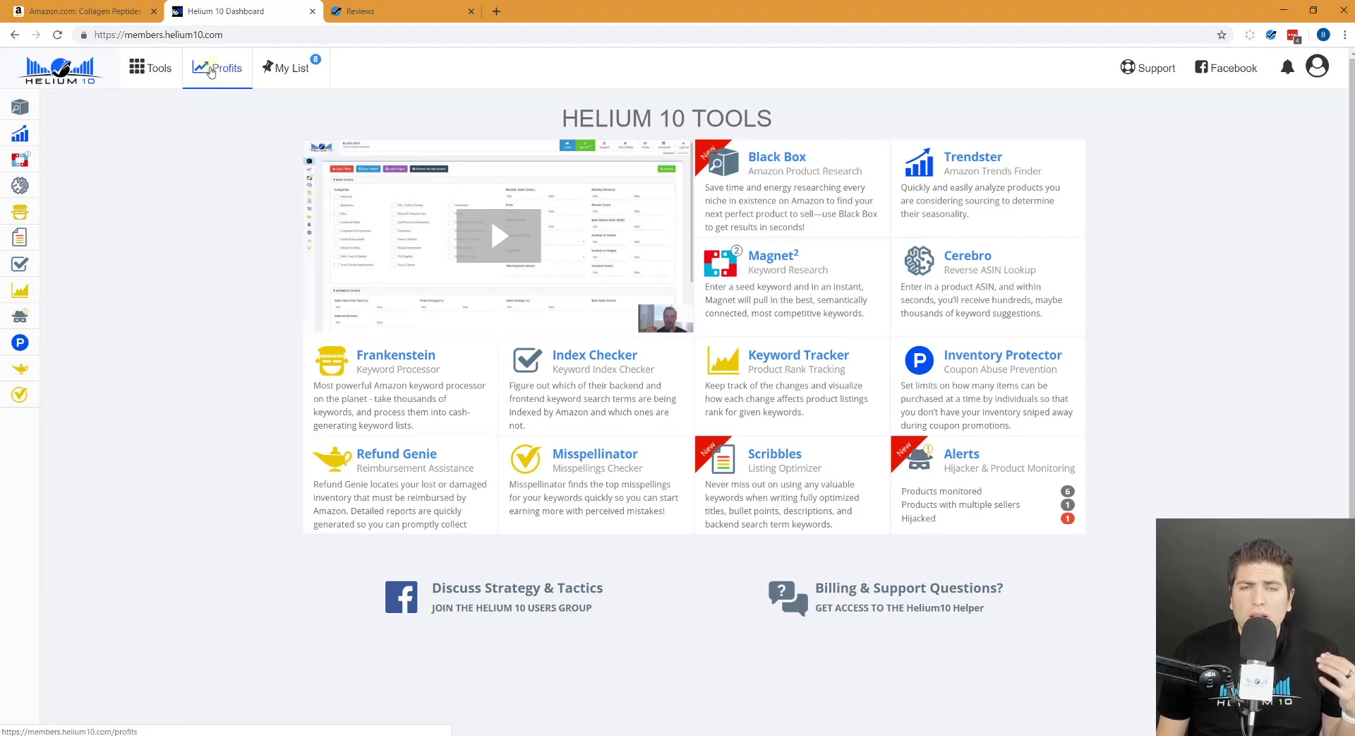
Open the Profits dashboard and examine its sales trends, performance matrix, unit and profit charts, inventory levels and bestsellers
left_click(211, 71)
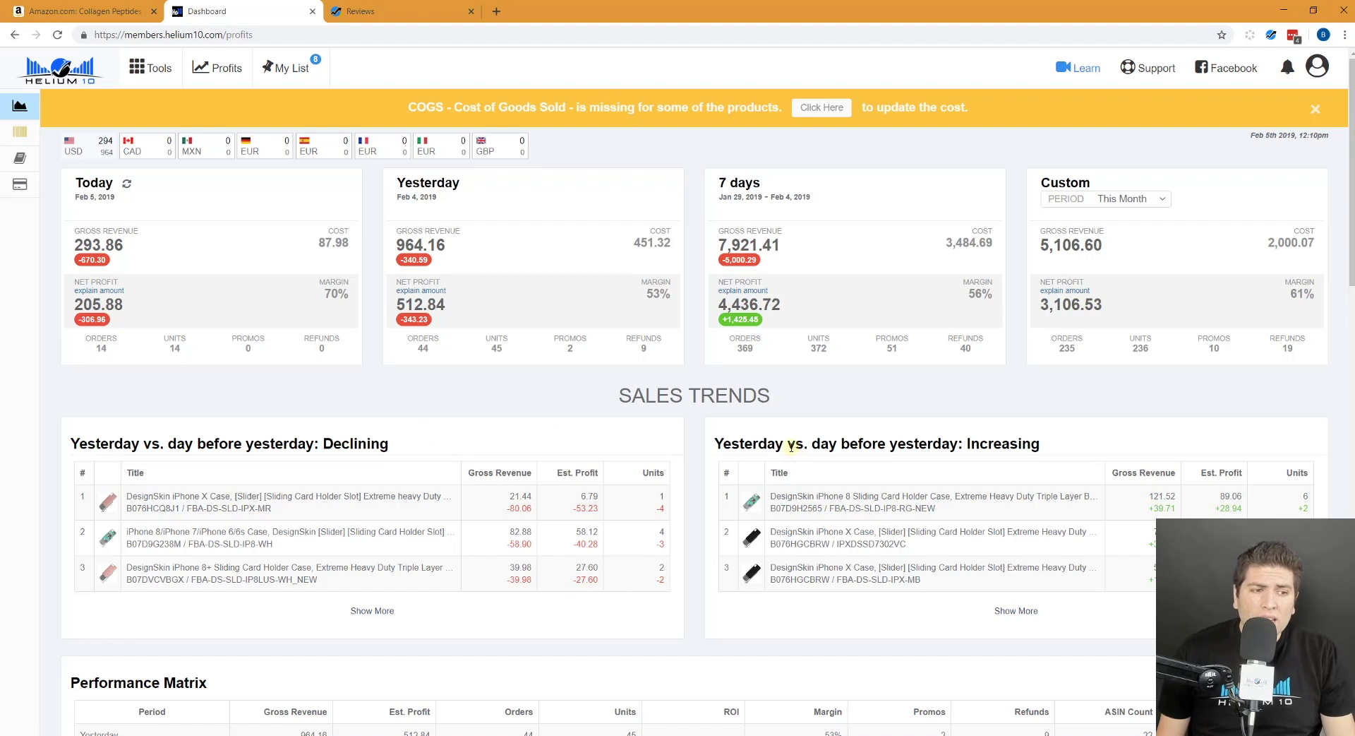
scroll(794, 452, "down", 9)
scroll(783, 442, "down", 1)
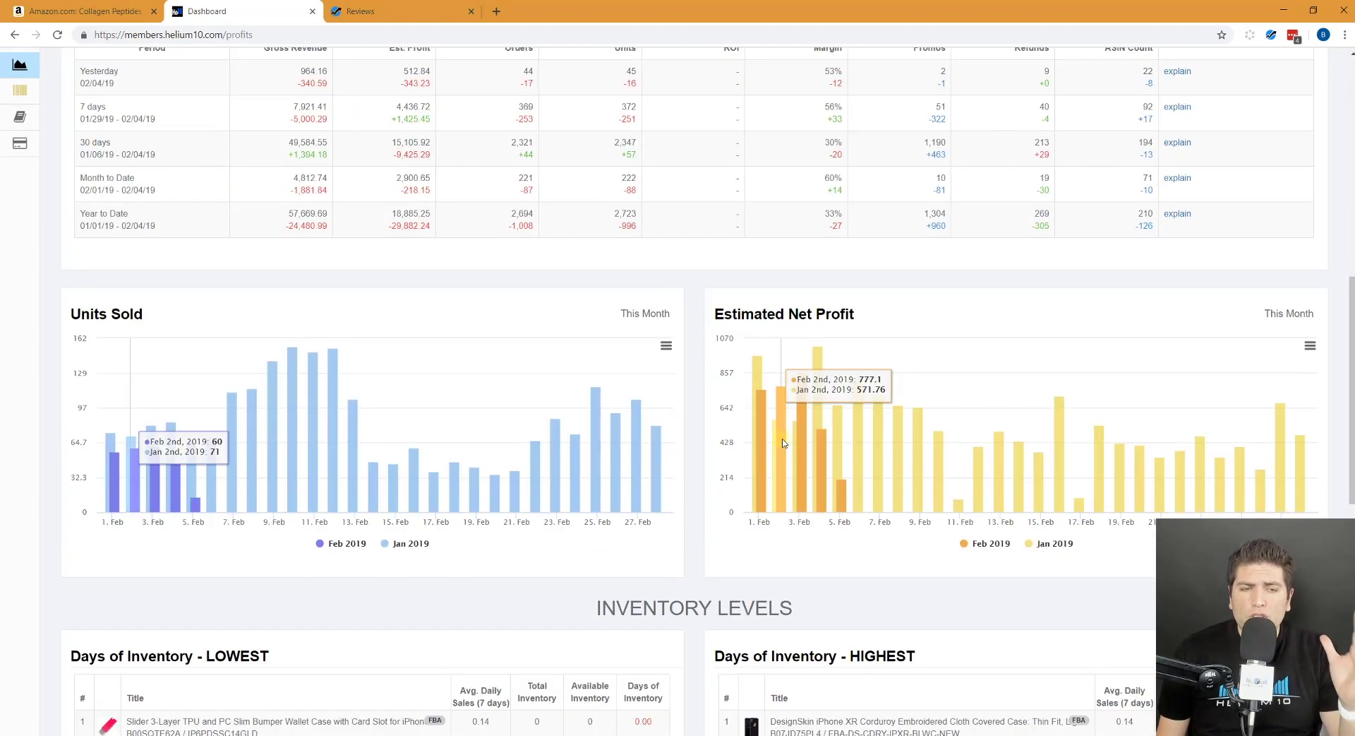
scroll(782, 443, "down", 4)
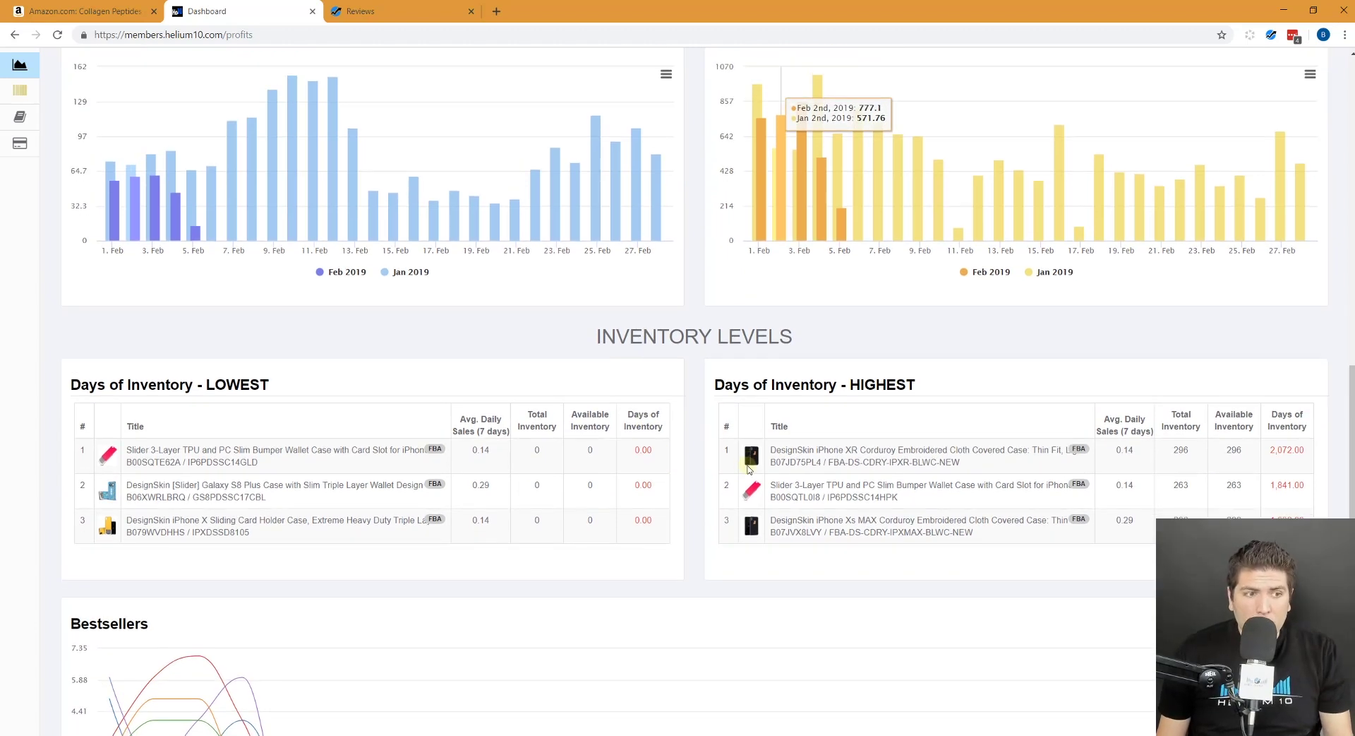
scroll(742, 466, "down", 4)
scroll(738, 450, "down", 2)
scroll(735, 447, "up", 10)
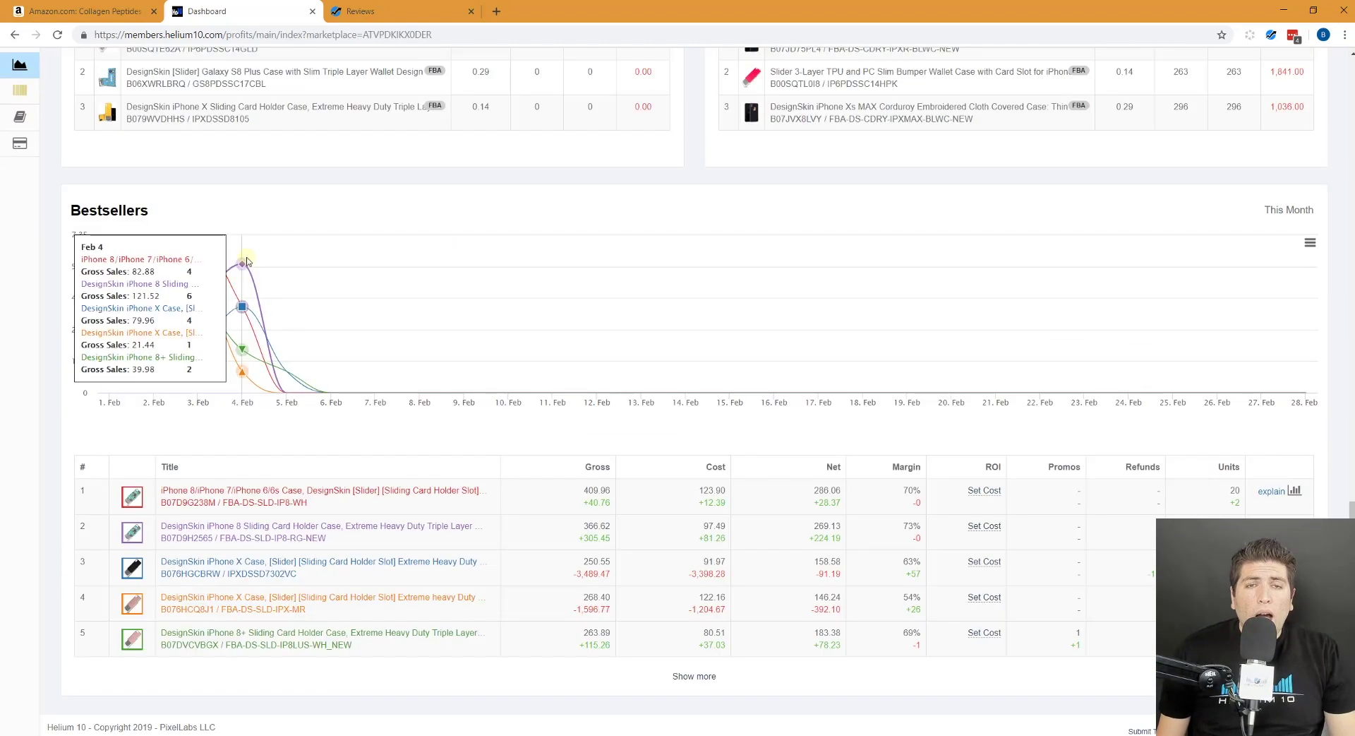
scroll(247, 261, "up", 10)
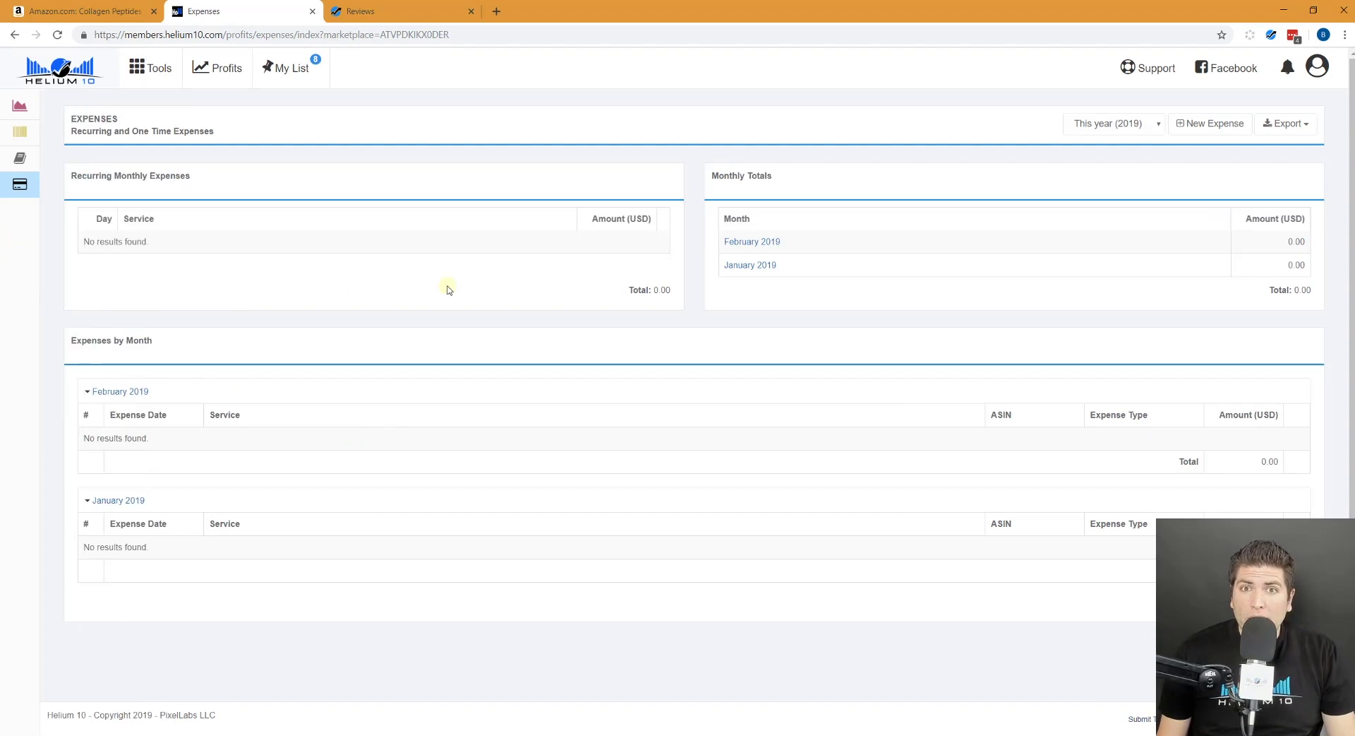
Show the recurring and one-time expenses for the previous year (2018) and look through the monthly totals
left_click(1126, 124)
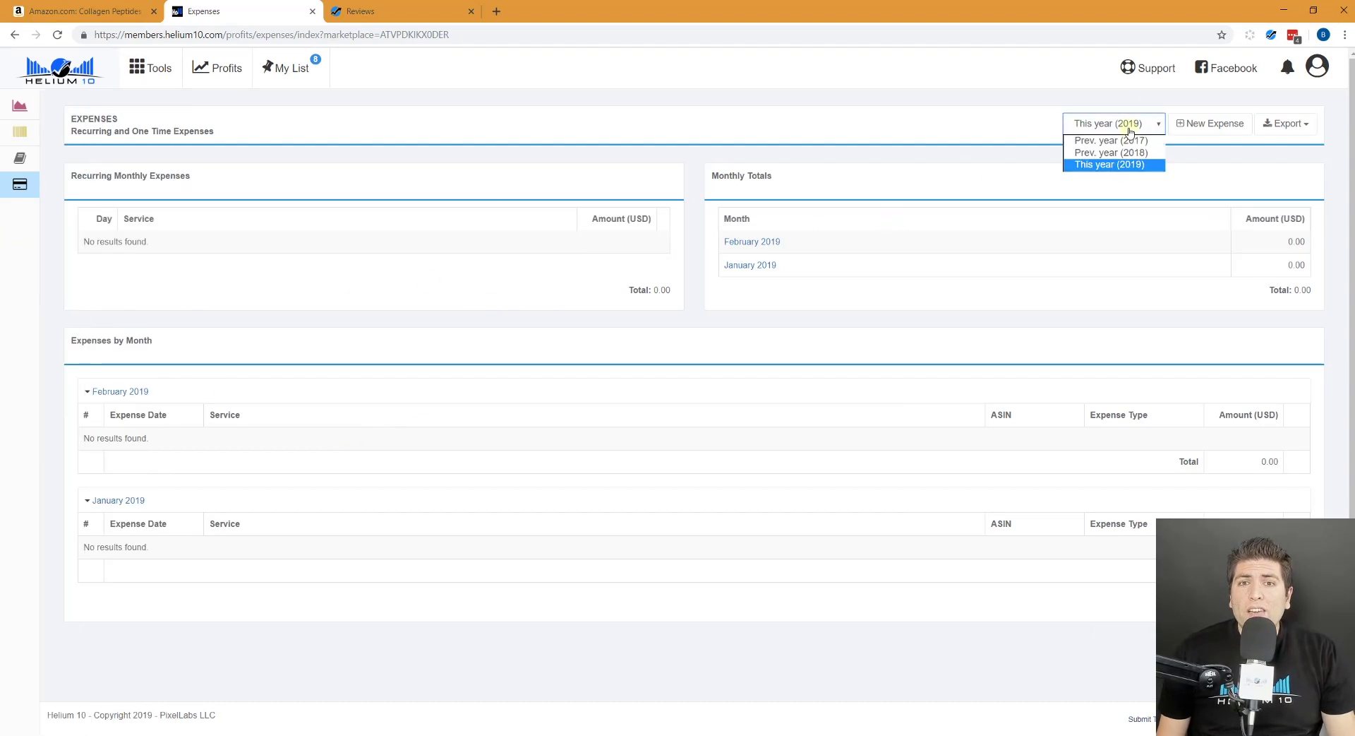
left_click(1134, 152)
scroll(896, 250, "down", 3)
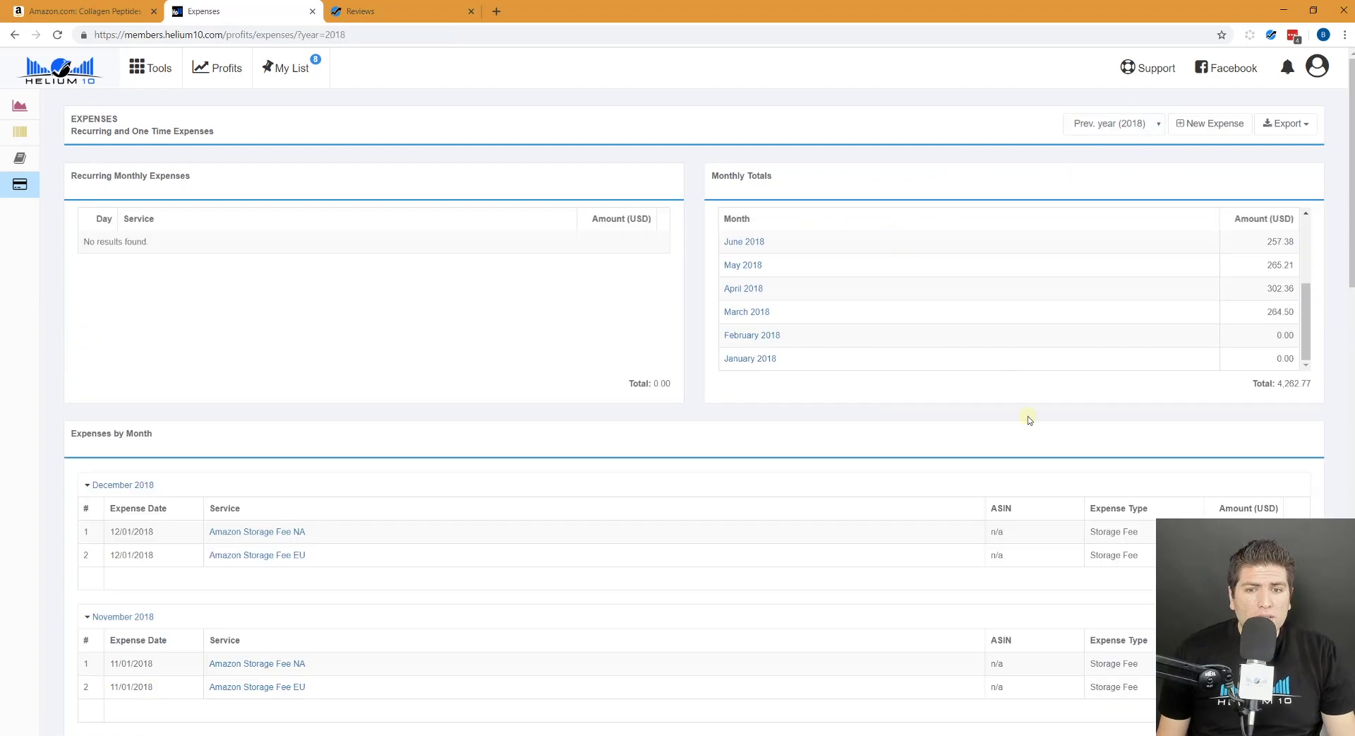
Open the December 2018 Amazon Storage Fee NA breakdown, examine the storage fee per product, and return to the tools dashboard
left_click(283, 536)
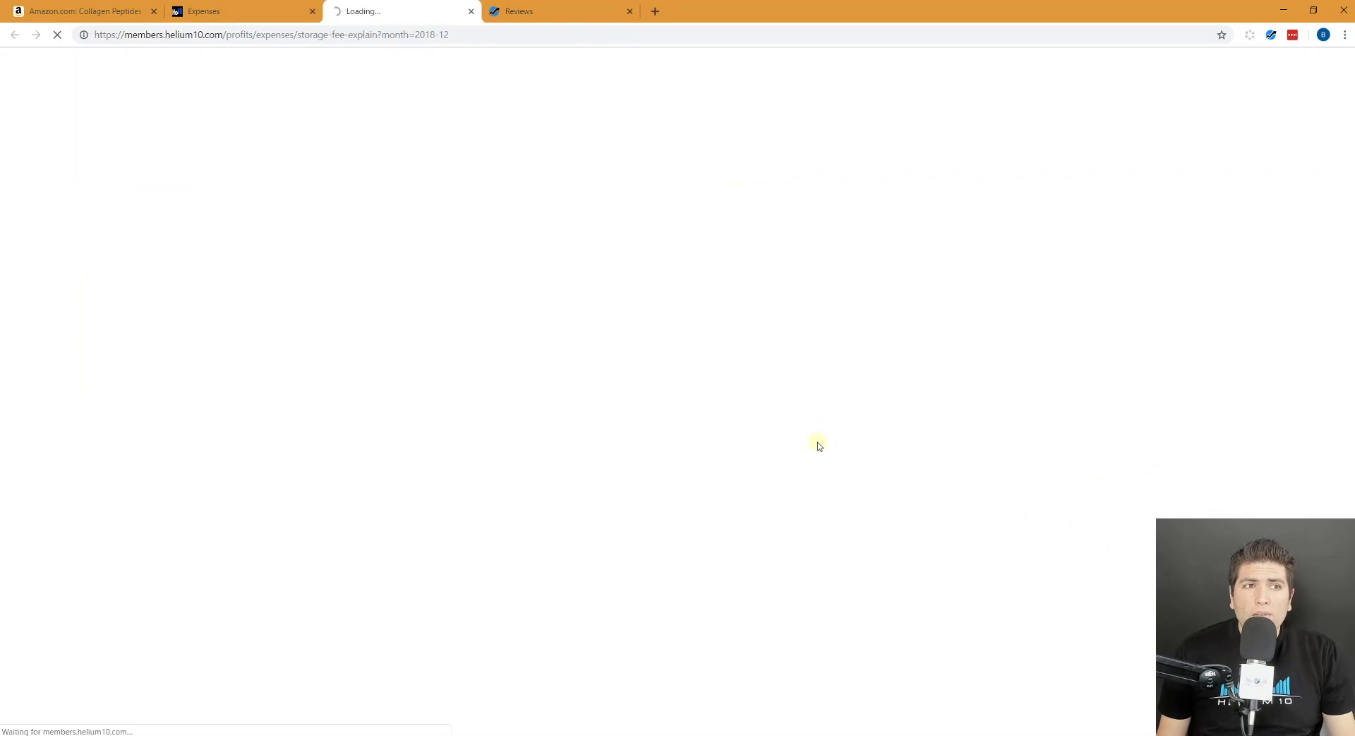
left_click(279, 17)
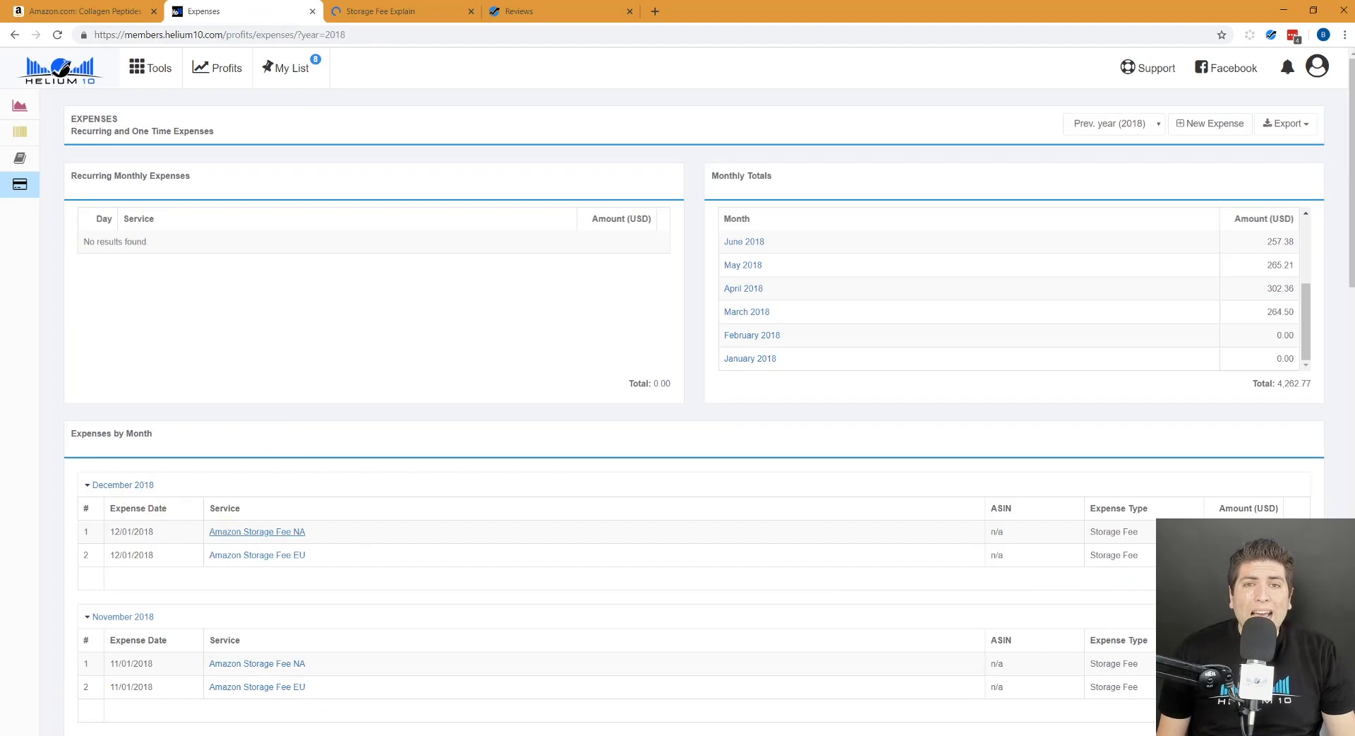
left_click(452, 10)
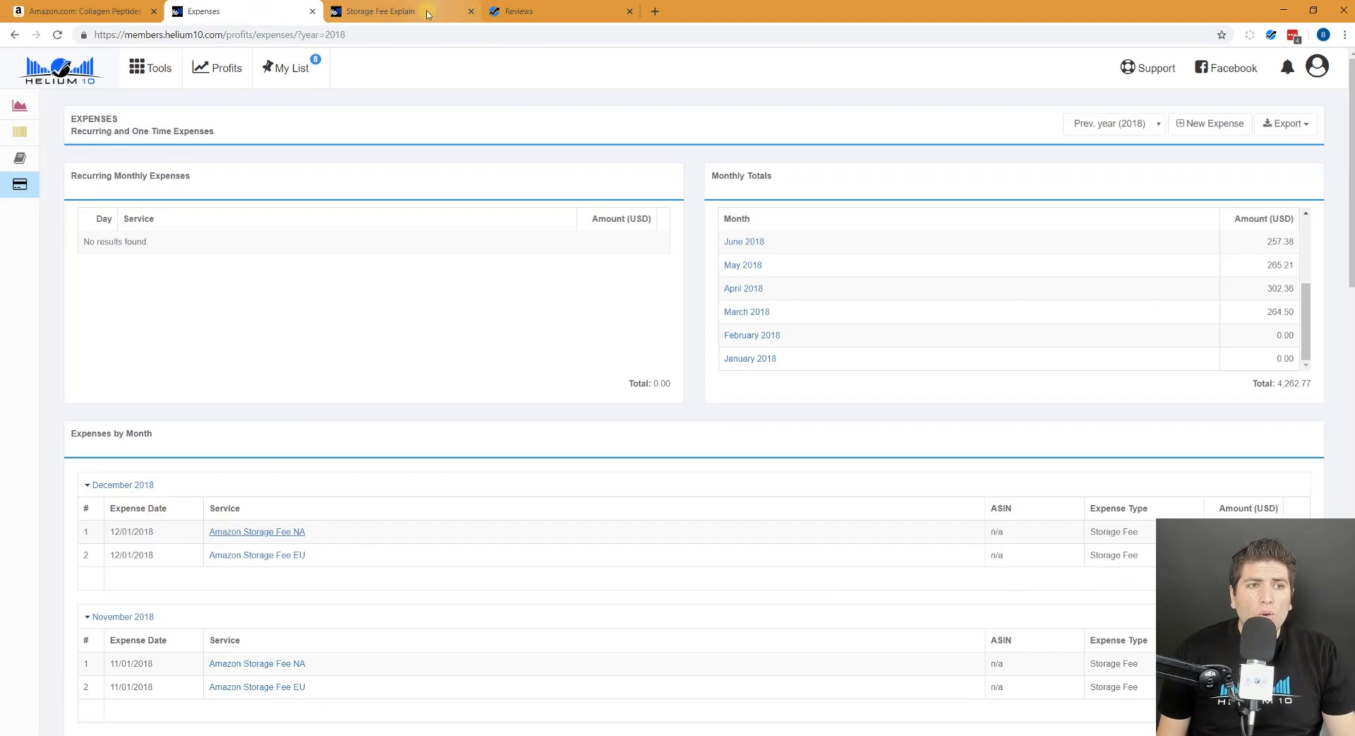
scroll(846, 362, "down", 9)
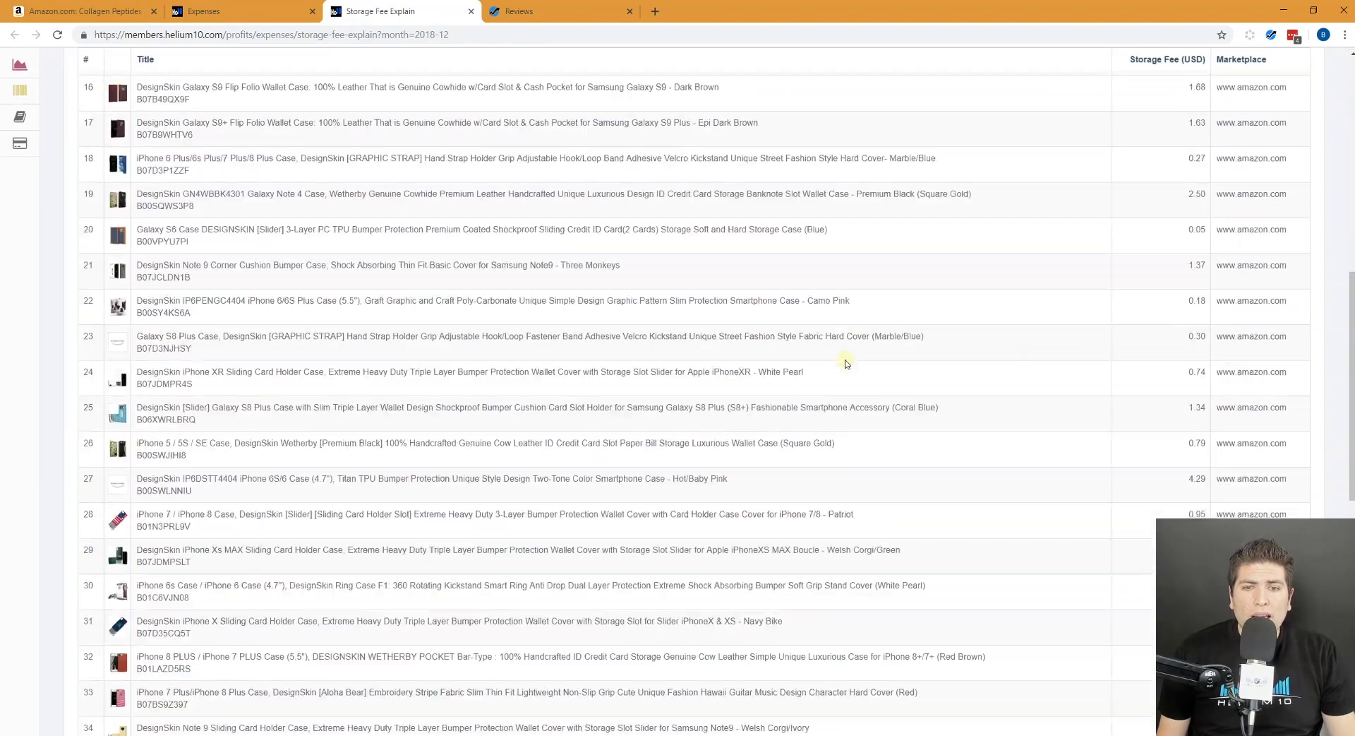
scroll(847, 360, "up", 9)
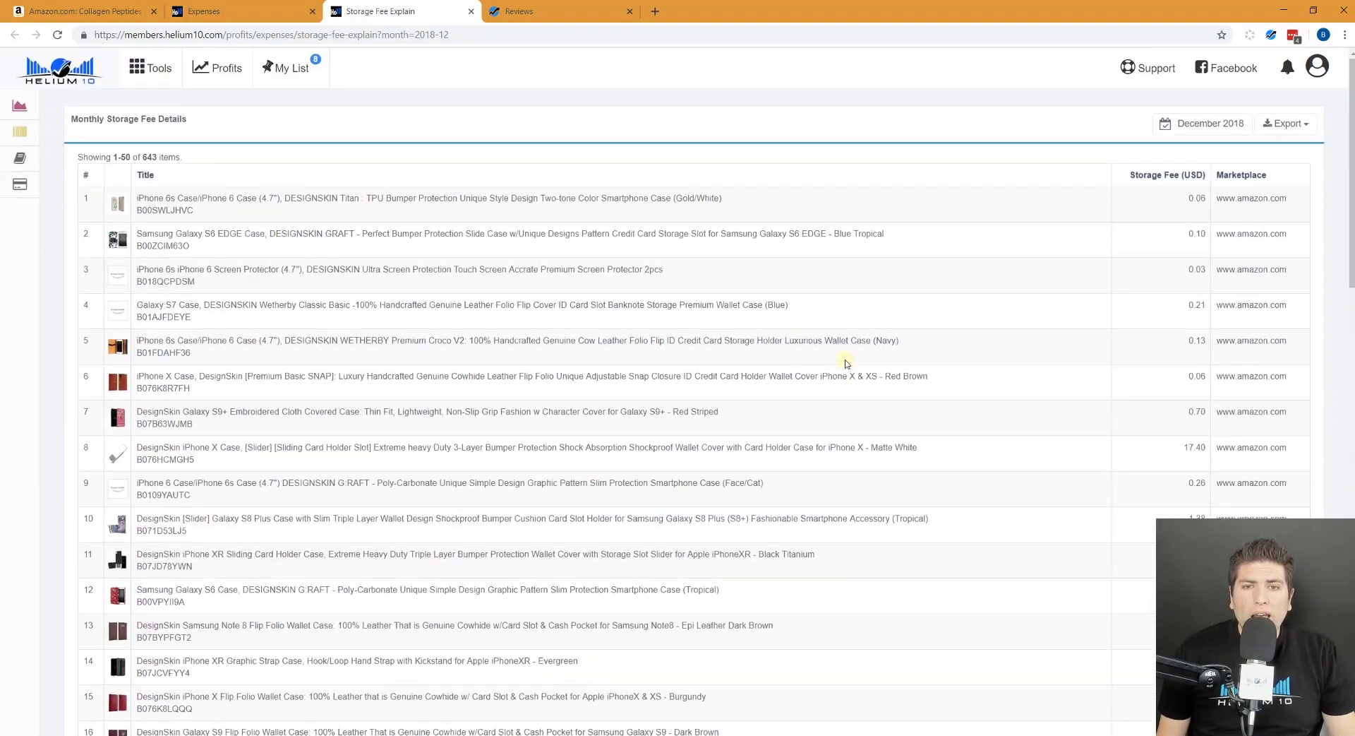
scroll(846, 361, "down", 15)
scroll(846, 363, "down", 4)
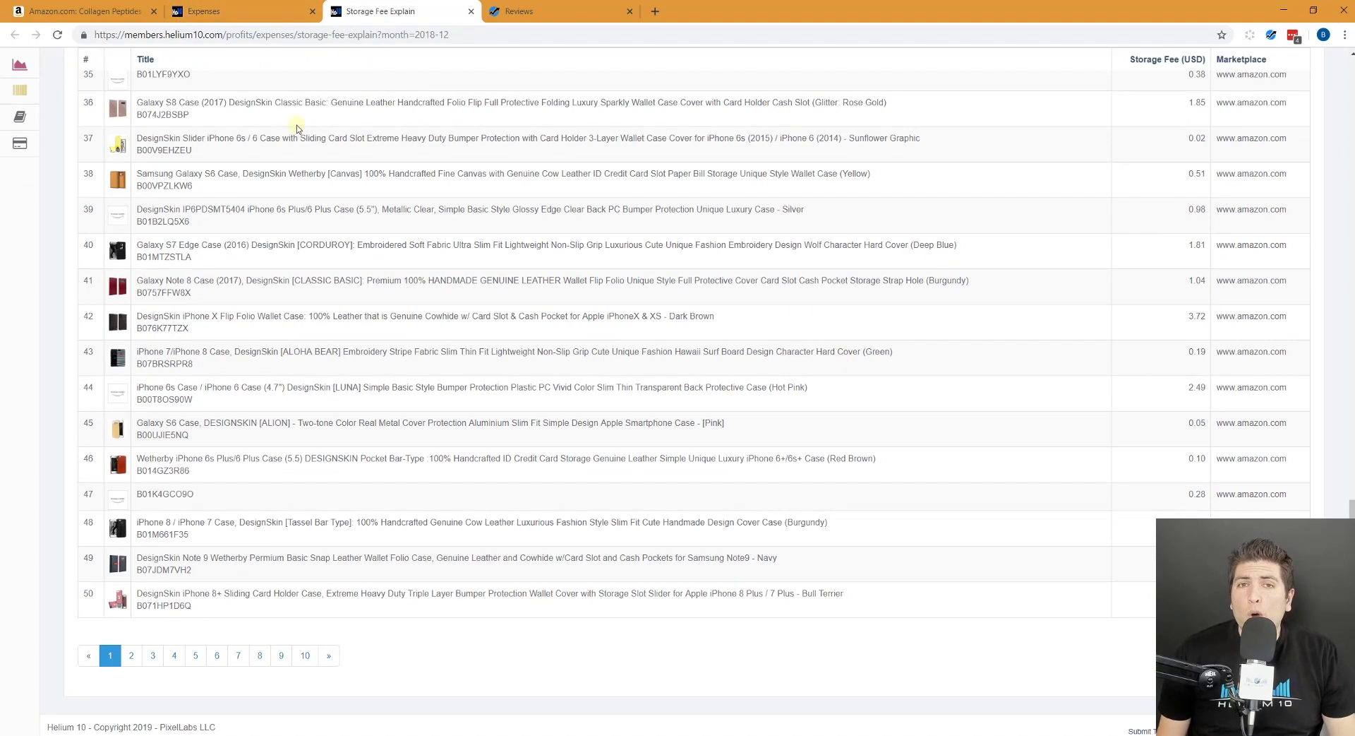
scroll(347, 156, "up", 8)
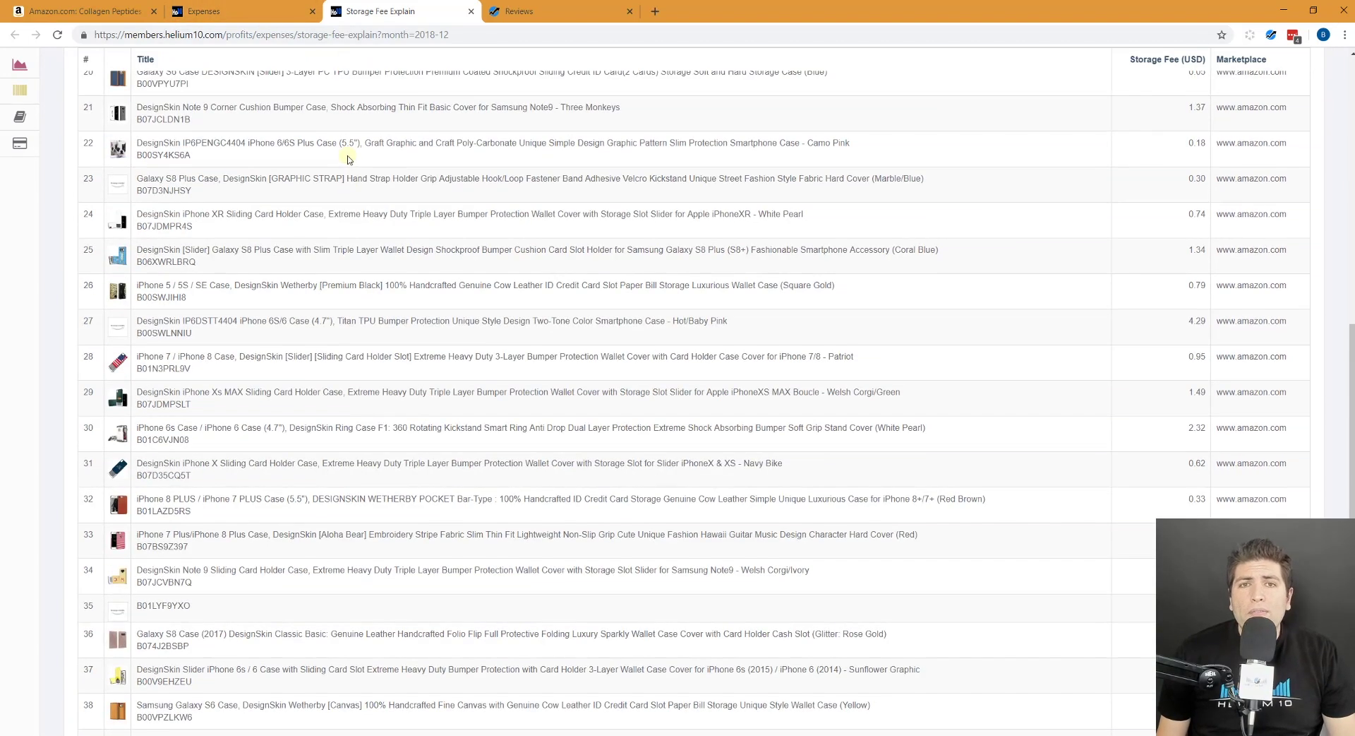
scroll(346, 154, "up", 10)
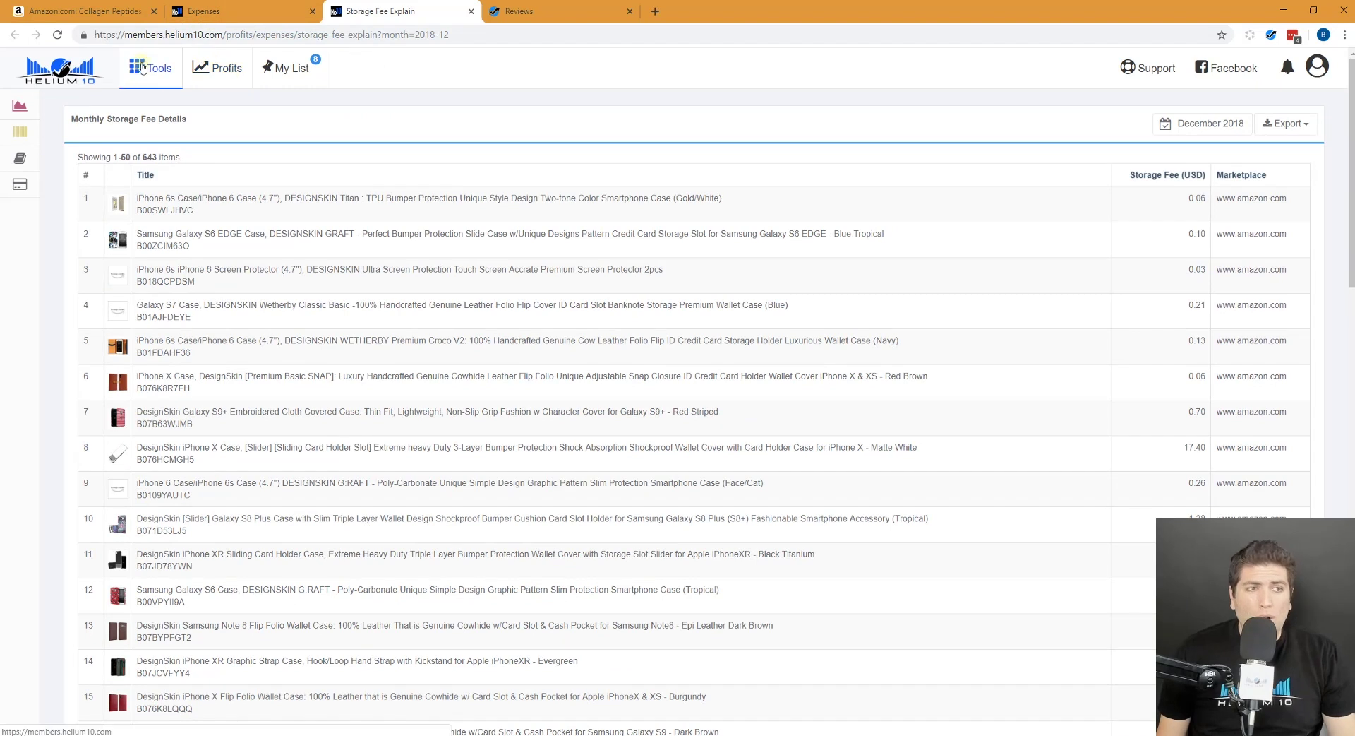
left_click(84, 71)
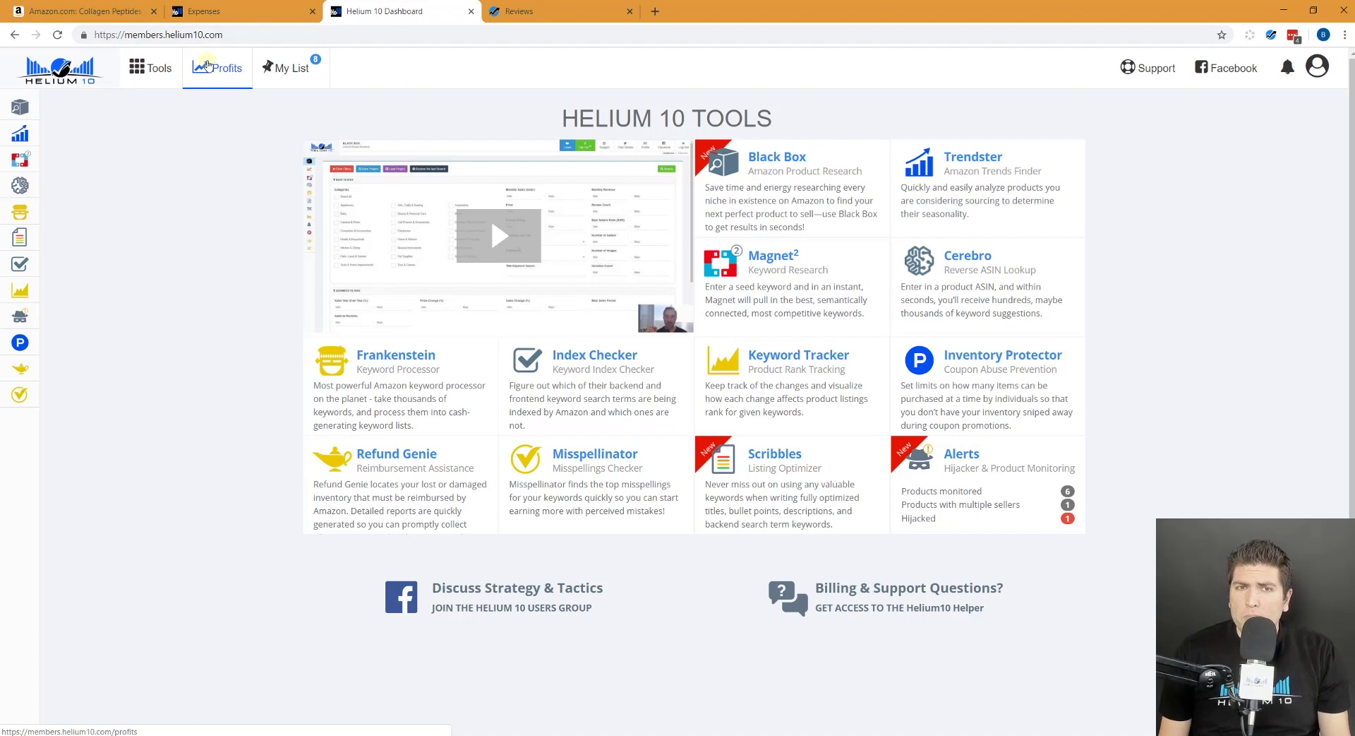
Open the Black Box product research tool, expand the advanced filters, and restrict the category to Baby
mouse_move(28, 133)
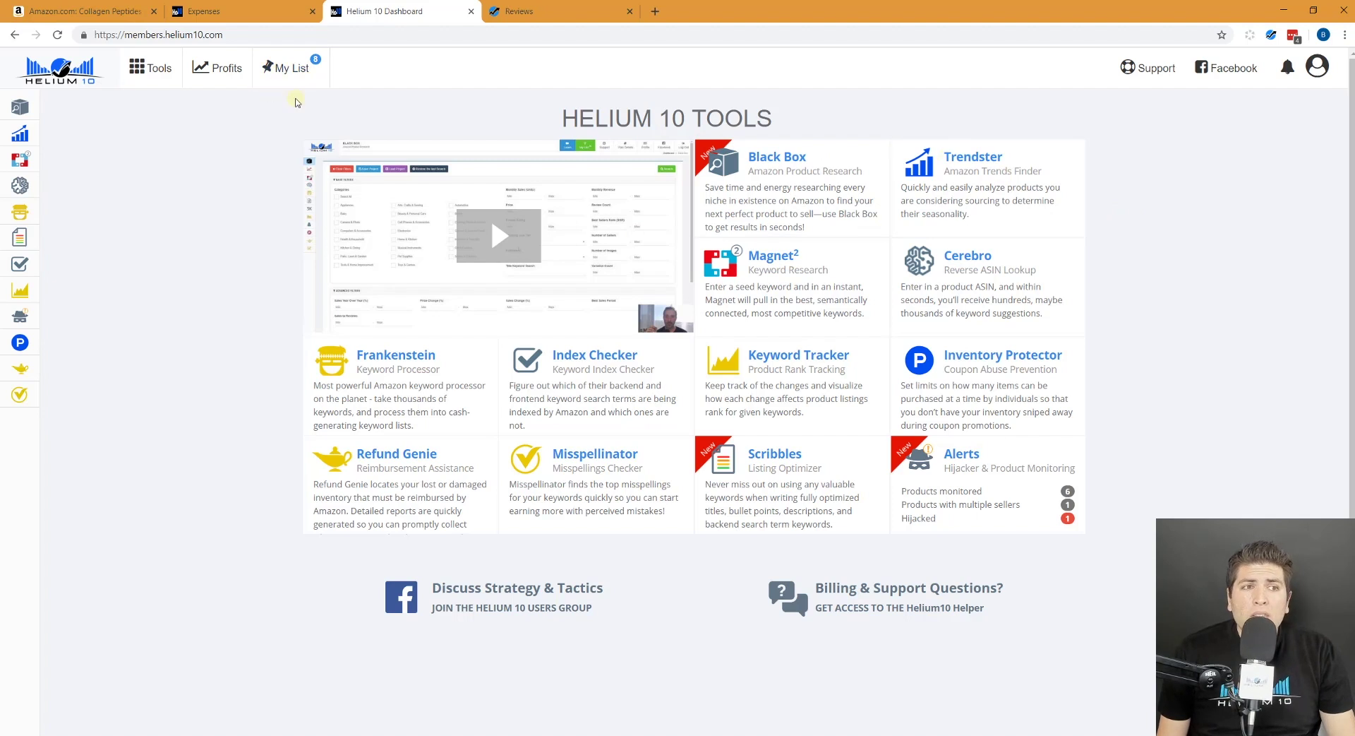
left_click(39, 110)
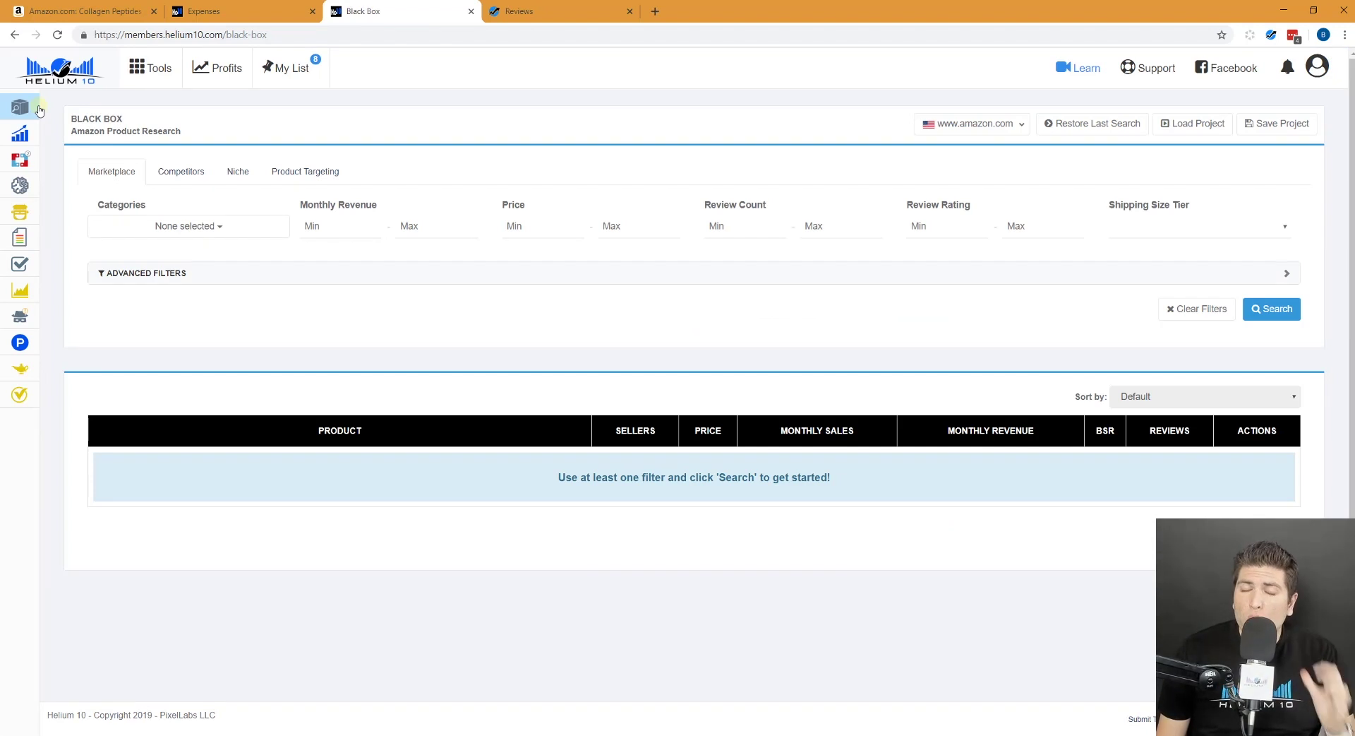
left_click(398, 271)
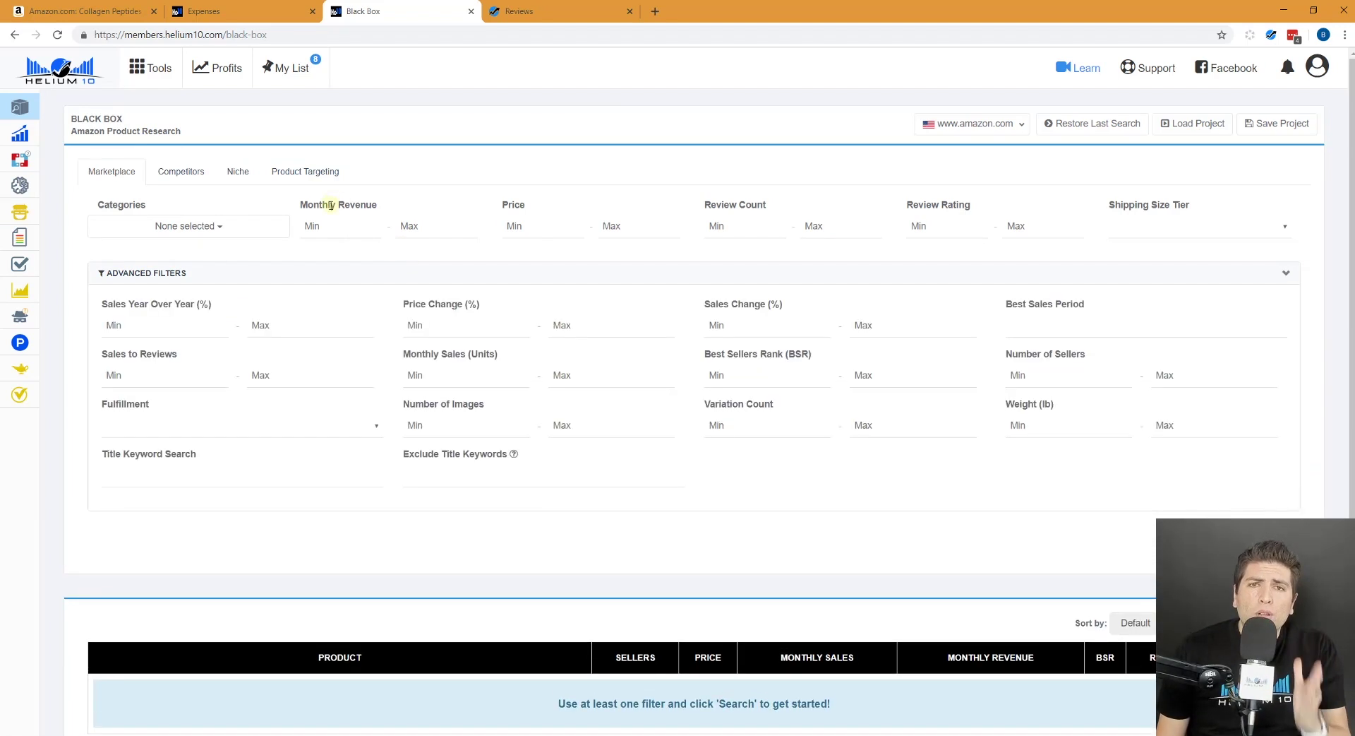
left_click(202, 227)
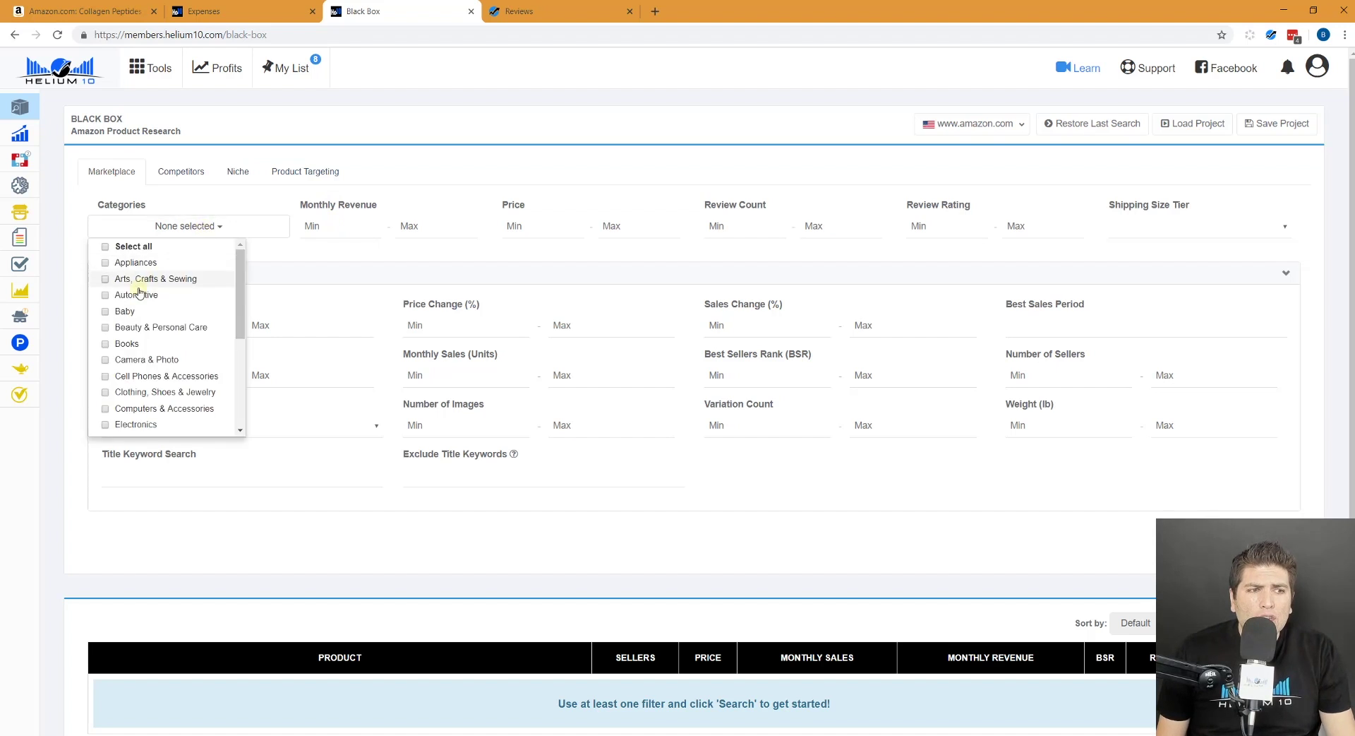
left_click(105, 312)
Search for products priced 15 to 25 with at most 50 reviews, a maximum rating of 3.5 and at most 4 images
left_click(533, 227)
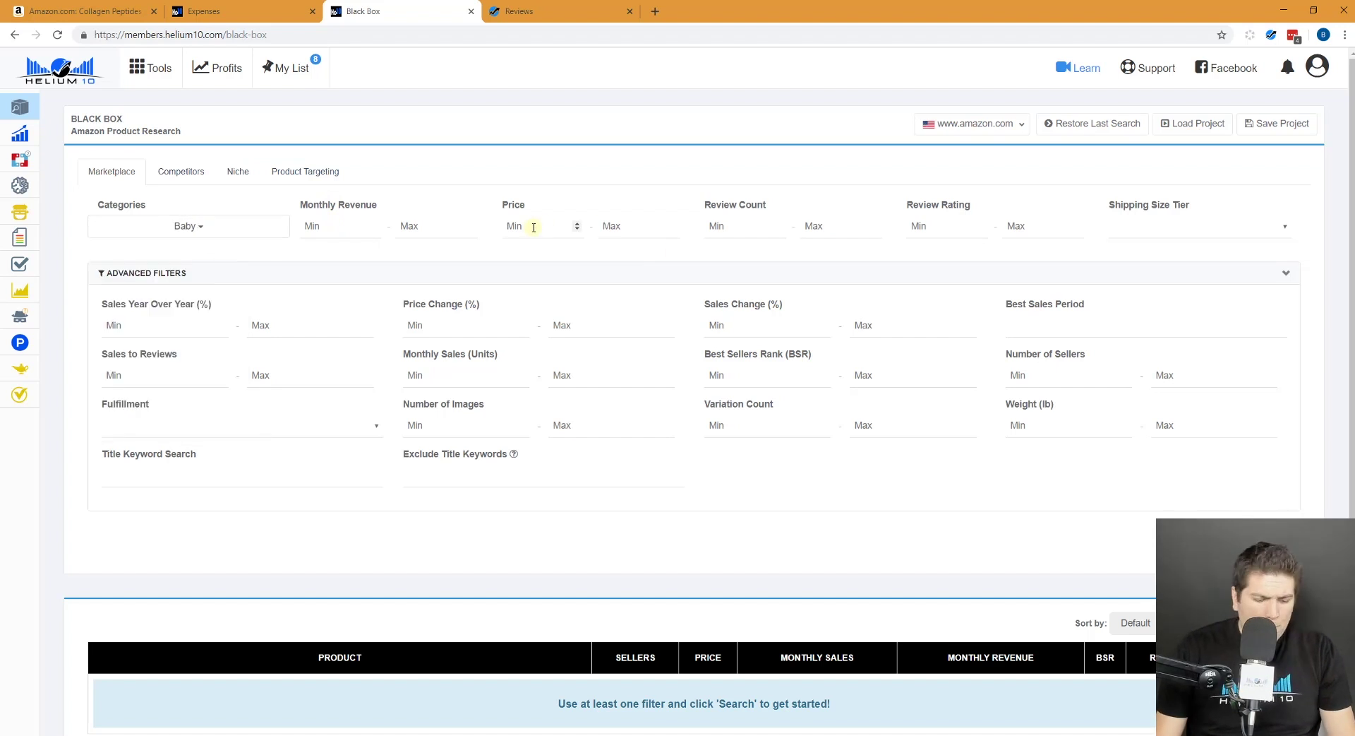
type("15")
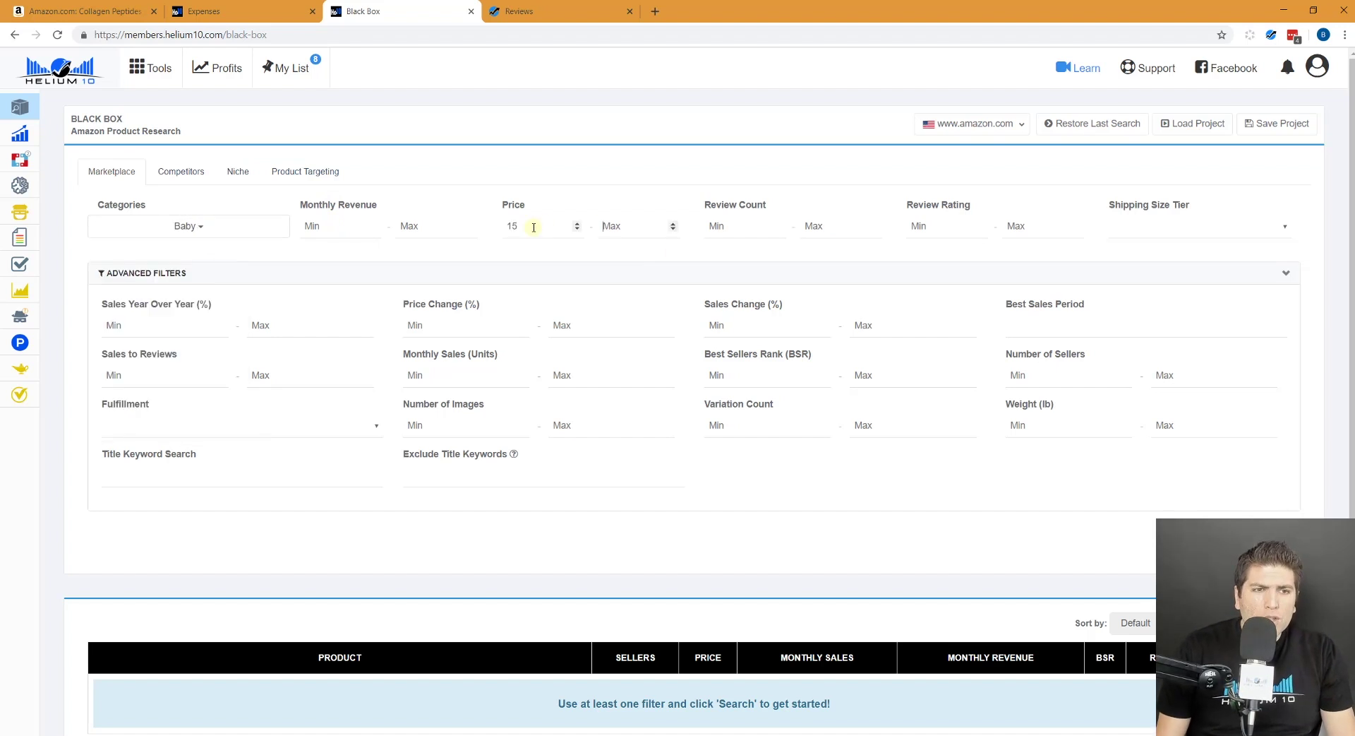
left_click(655, 227)
type("25")
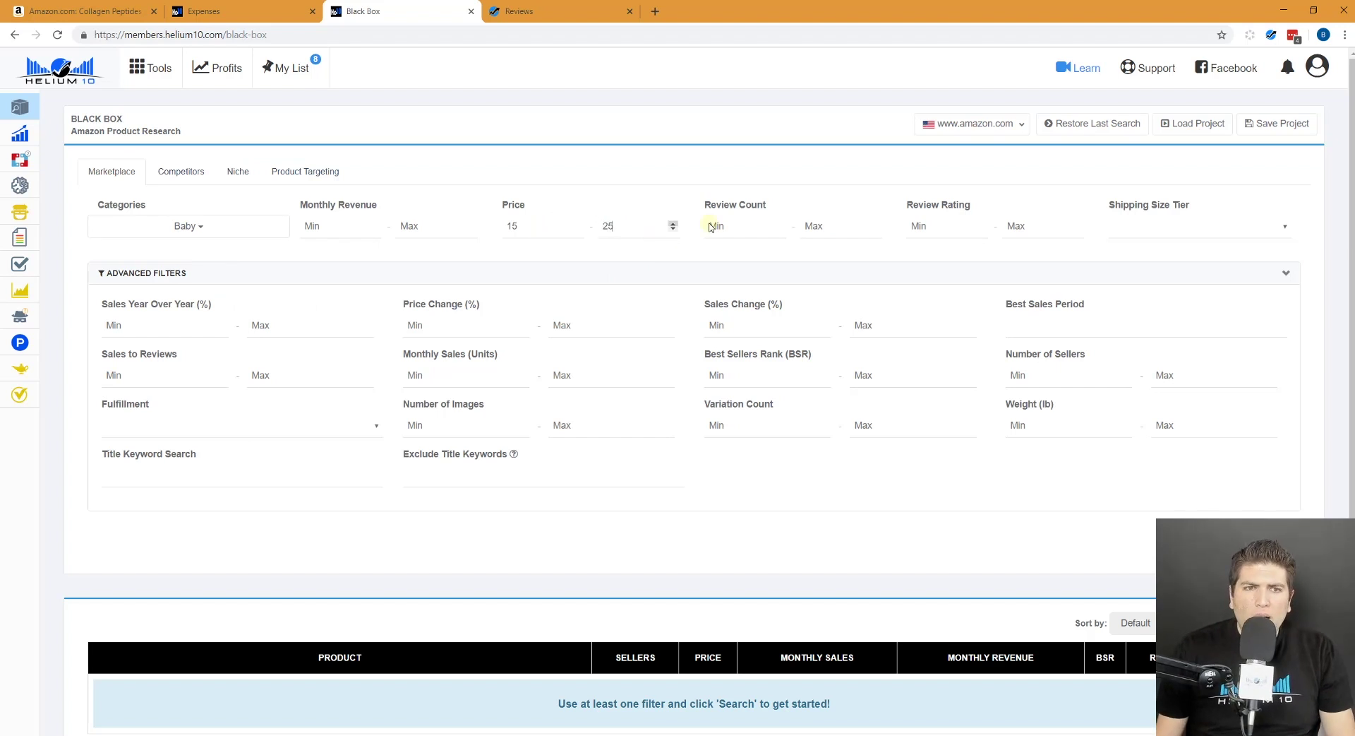
left_click(814, 222)
type("50")
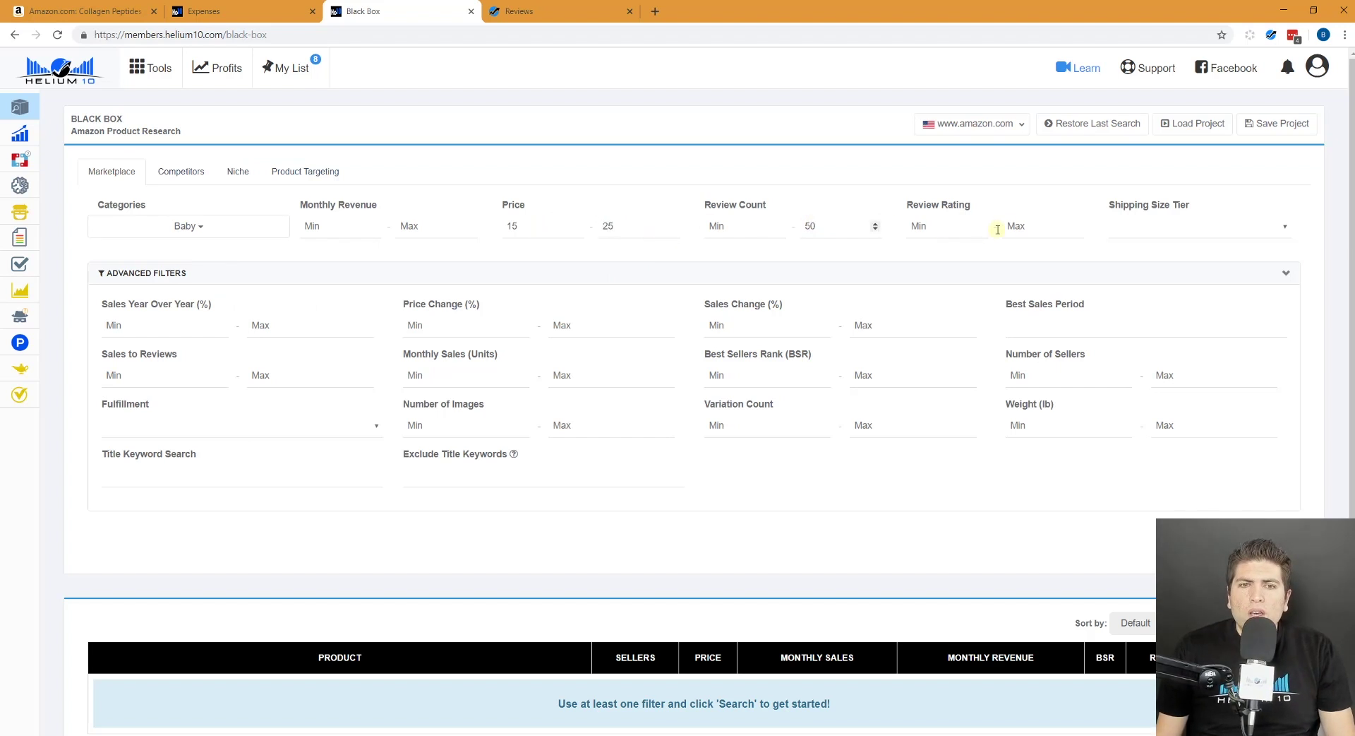
left_click(1024, 226)
type("3.5")
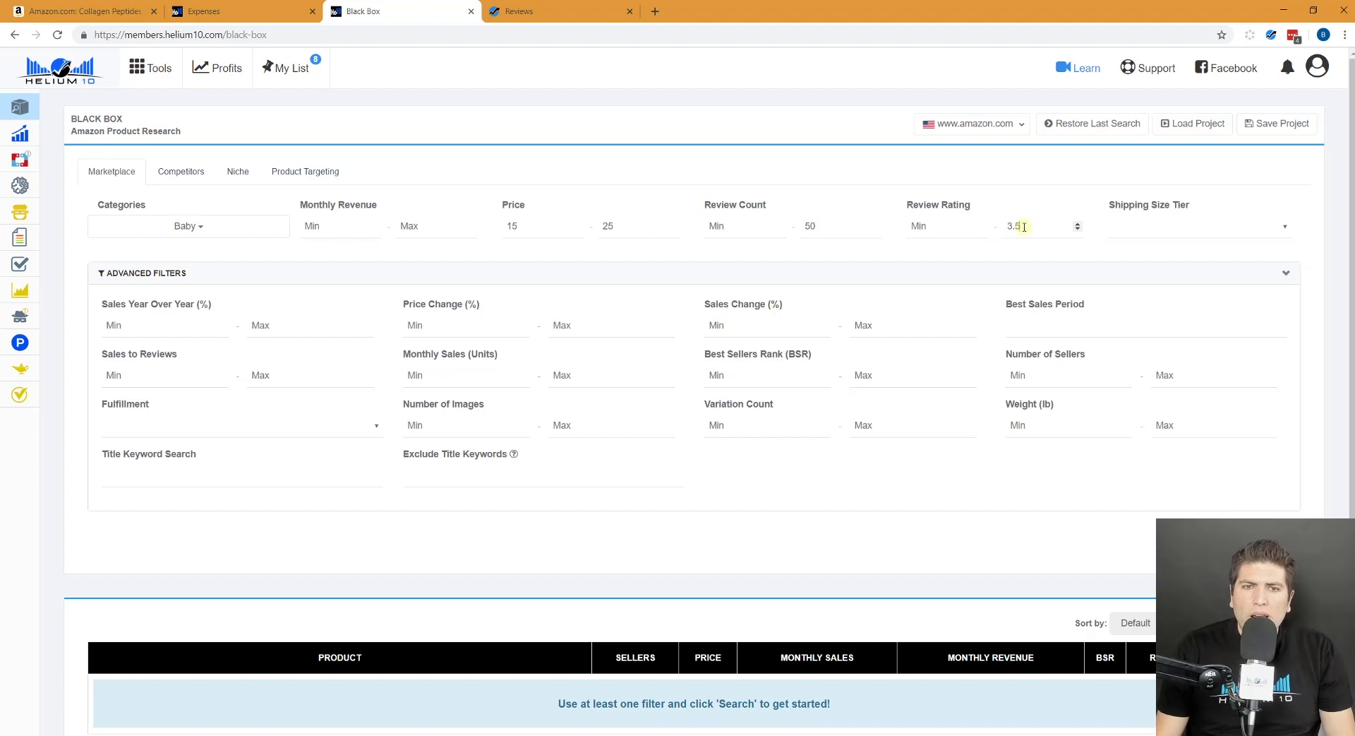
left_click(581, 426)
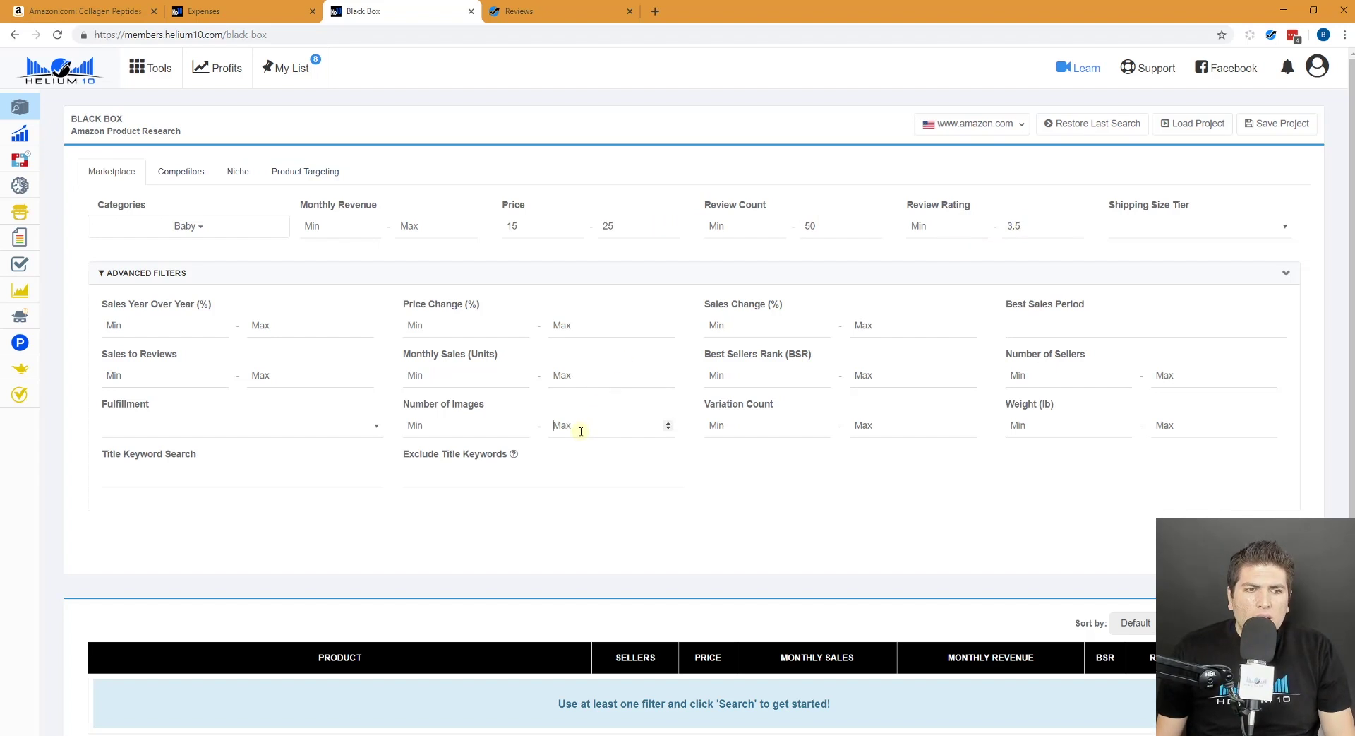
type("4")
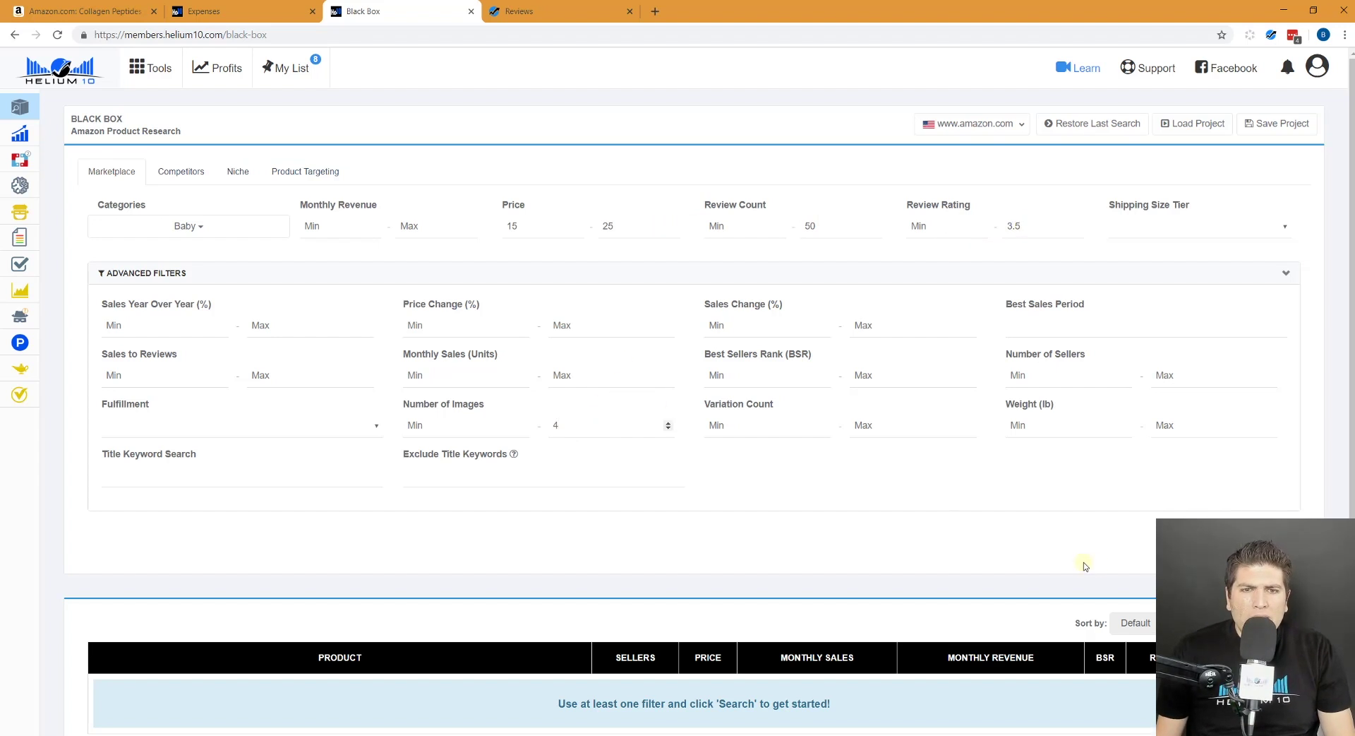
key("Return")
Look through the Baby product results, examining their prices, sales, BSR, reviews and trend details
scroll(600, 297, "down", 2)
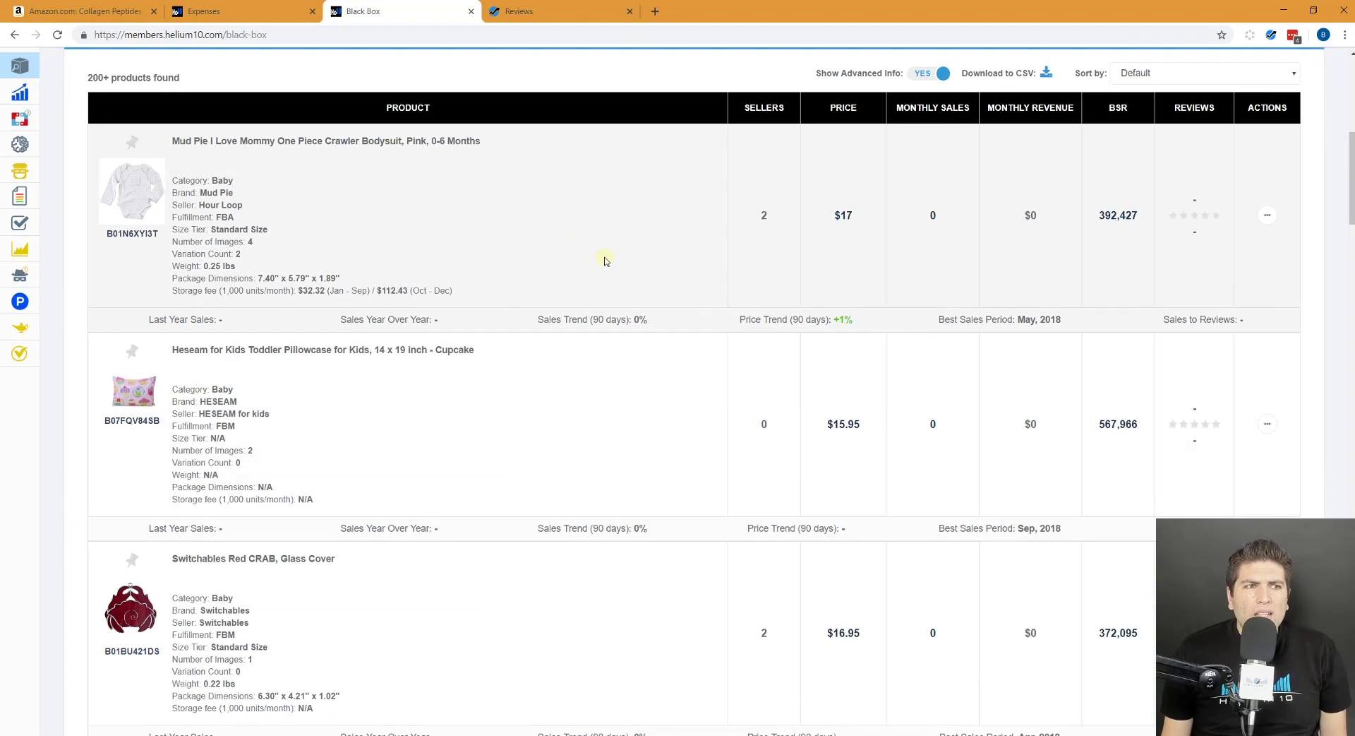
scroll(607, 263, "up", 5)
scroll(639, 444, "down", 4)
scroll(662, 367, "down", 8)
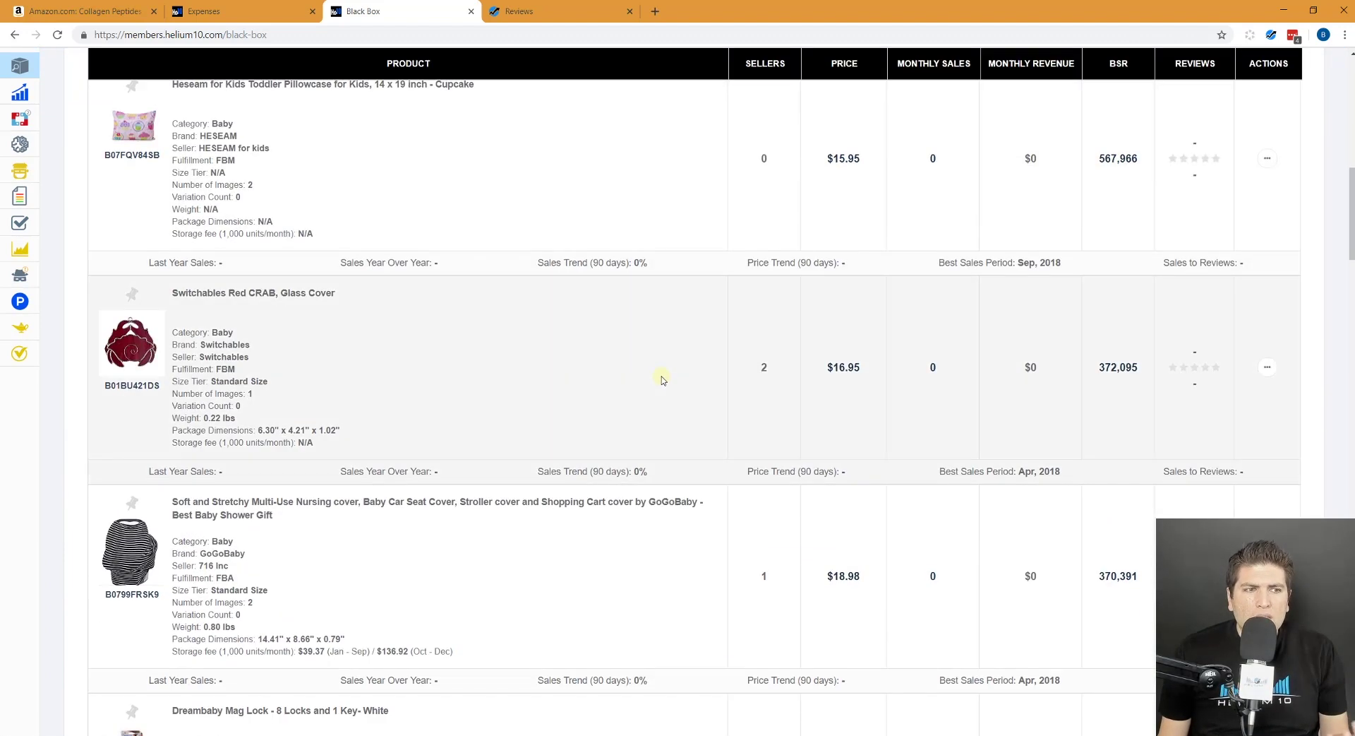
scroll(662, 379, "down", 15)
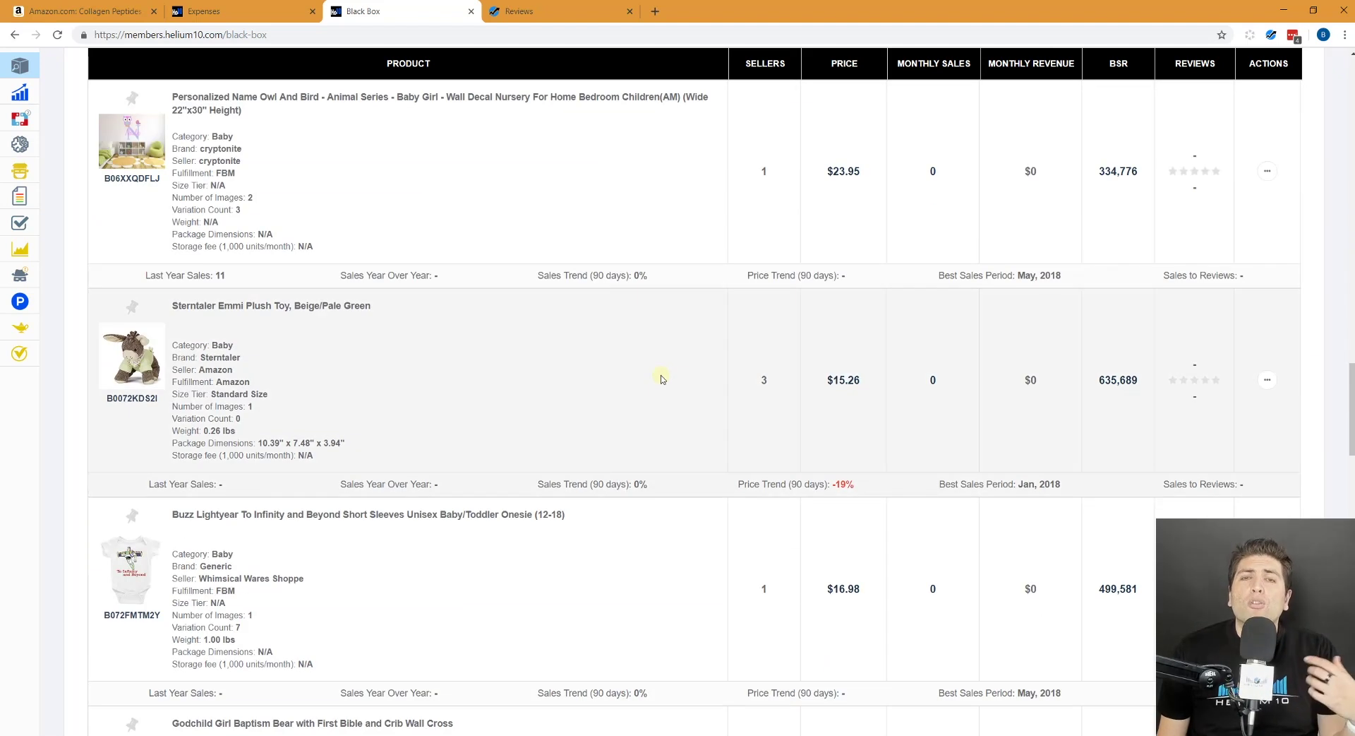
scroll(662, 379, "up", 8)
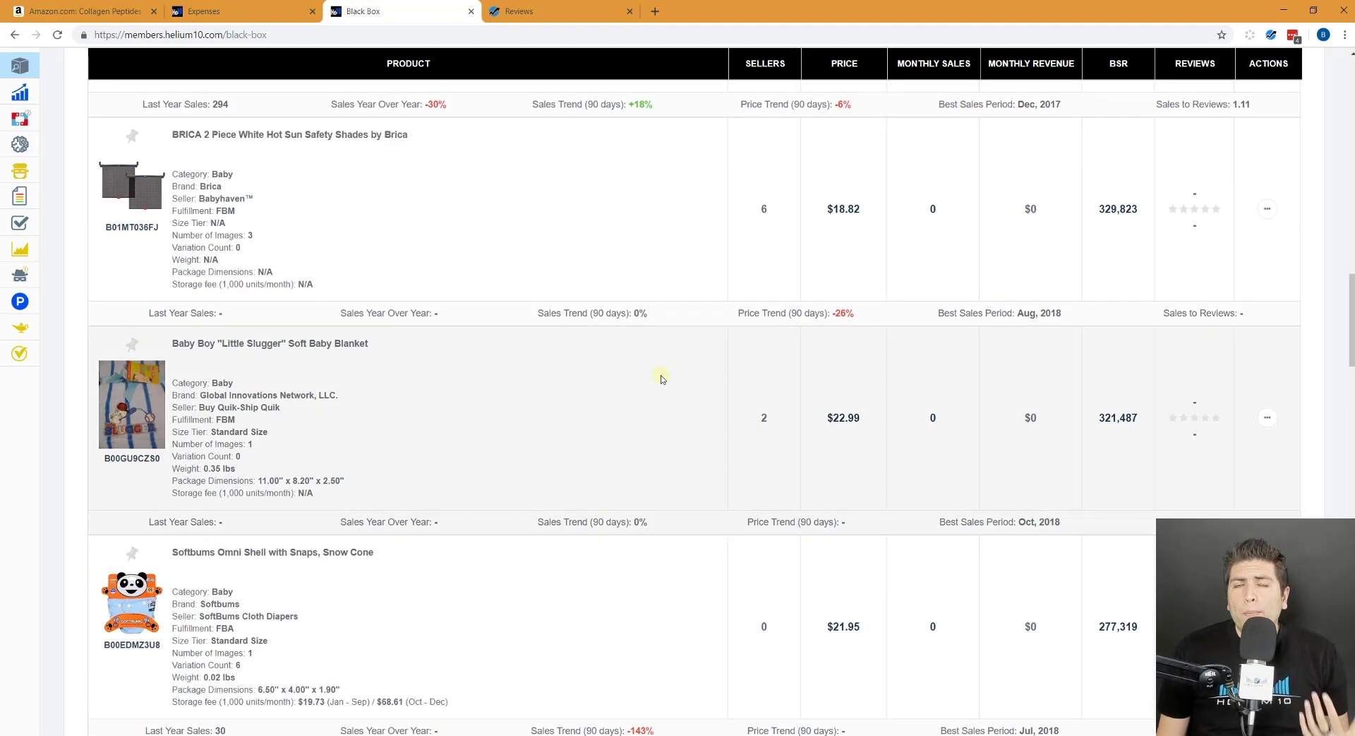
scroll(662, 379, "up", 10)
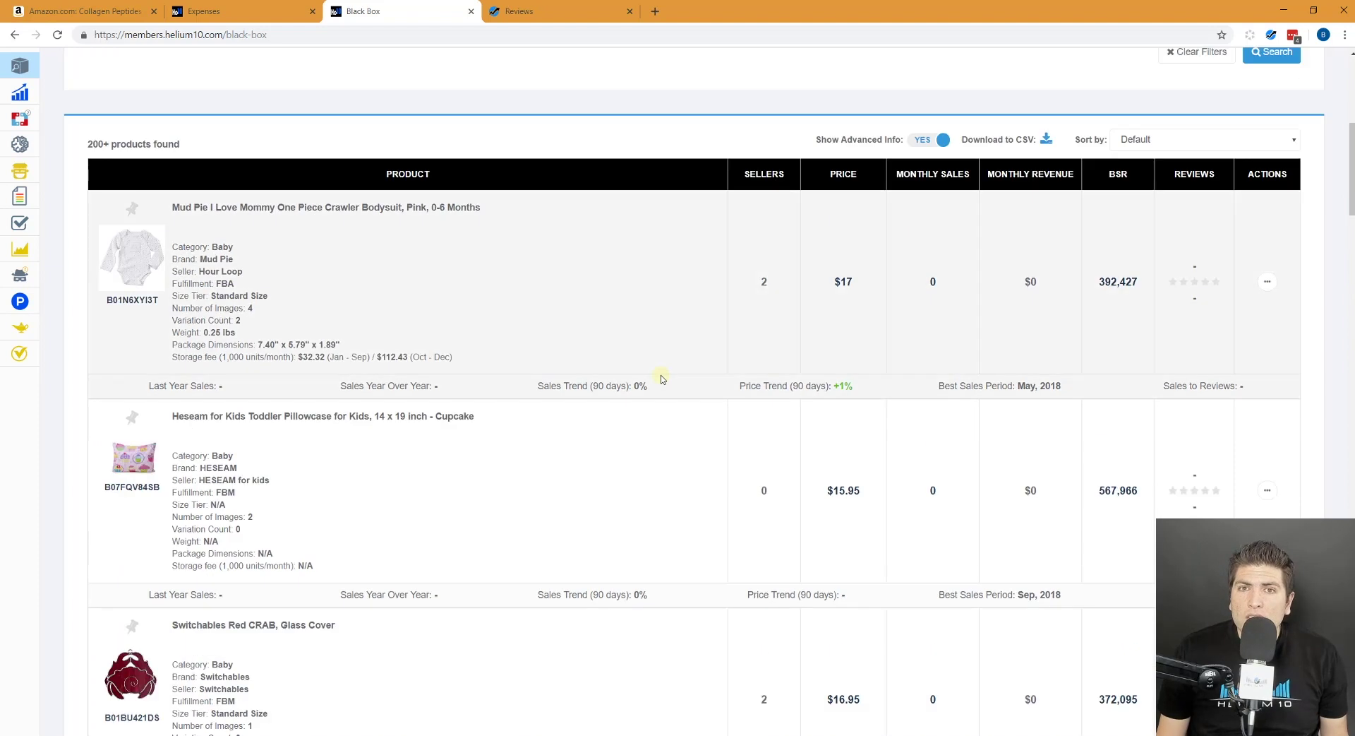
scroll(663, 379, "up", 6)
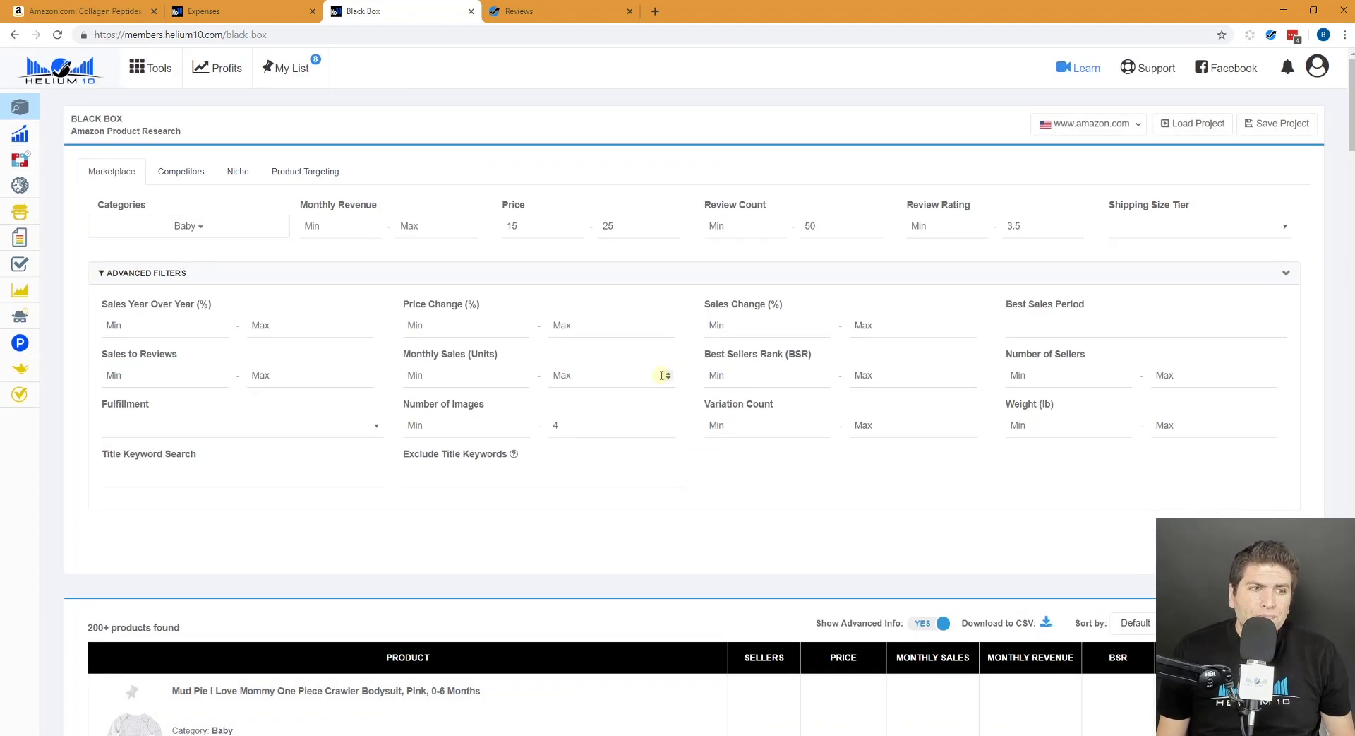
View Black Box's Competitors and Niche searches and open the Product Targeting search
left_click(175, 173)
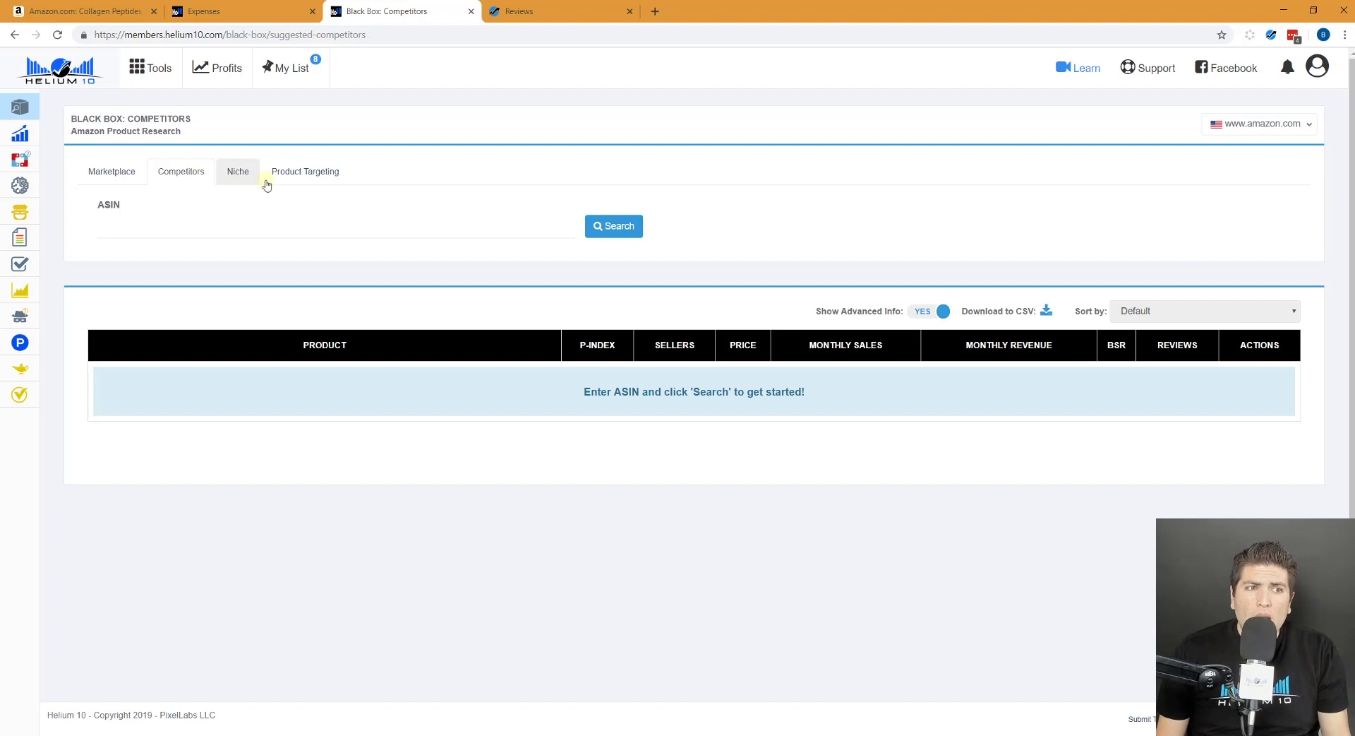
left_click(240, 172)
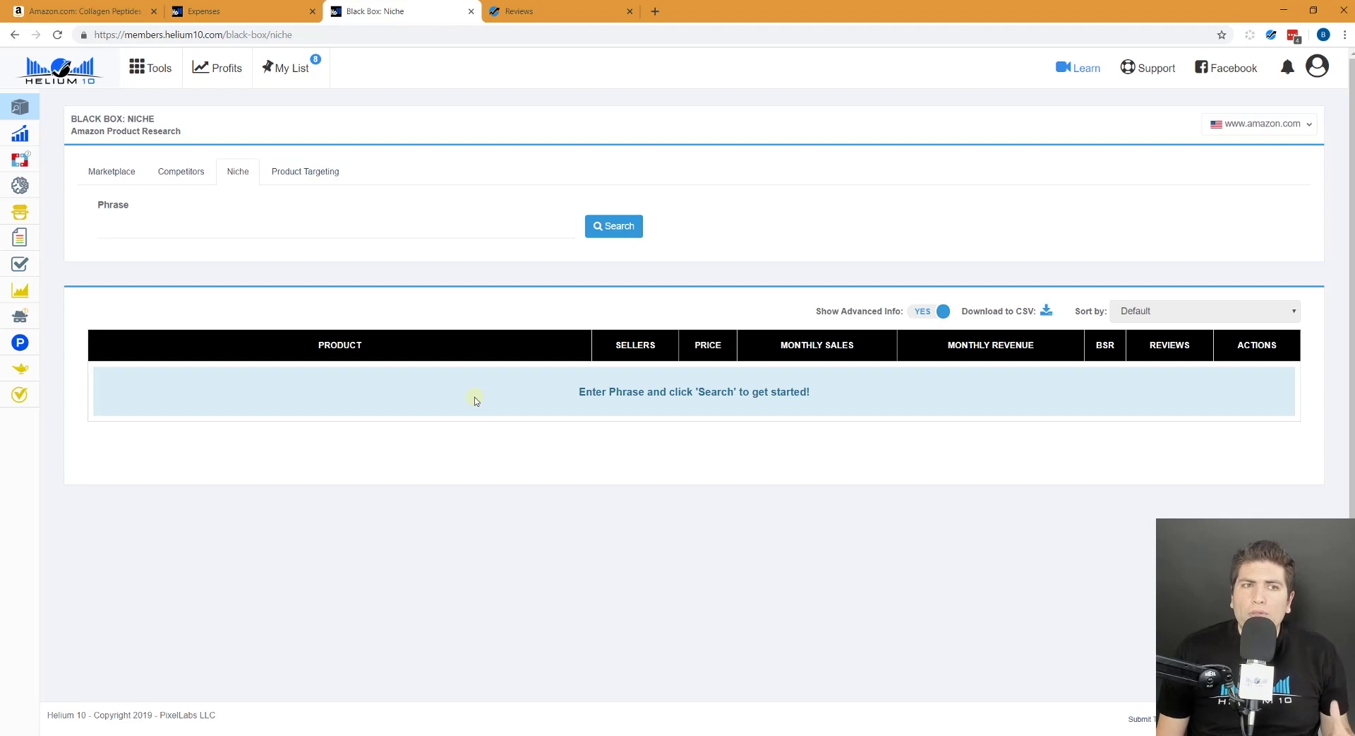
left_click(308, 173)
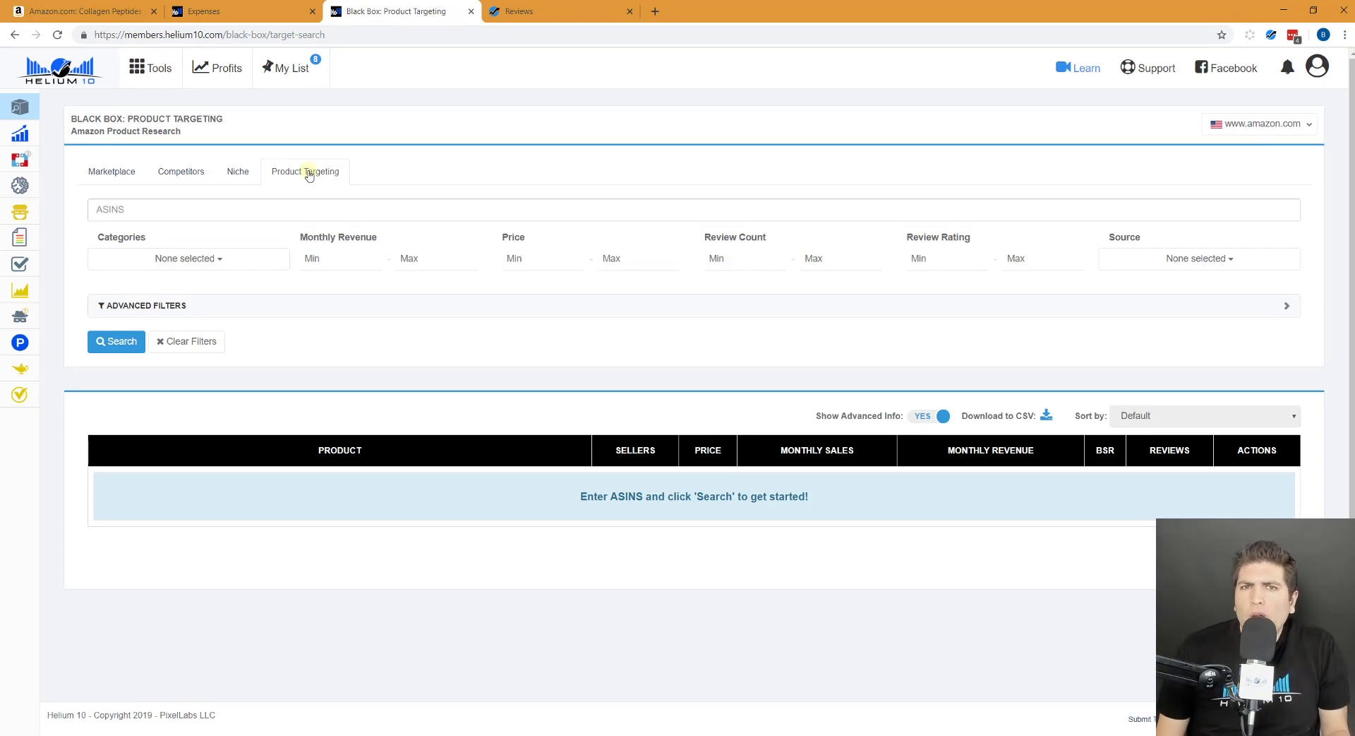
Copy ASIN B00XQ2XGAA from the Amazon collagen peptides listing and run a Product Targeting search for it
left_click(77, 12)
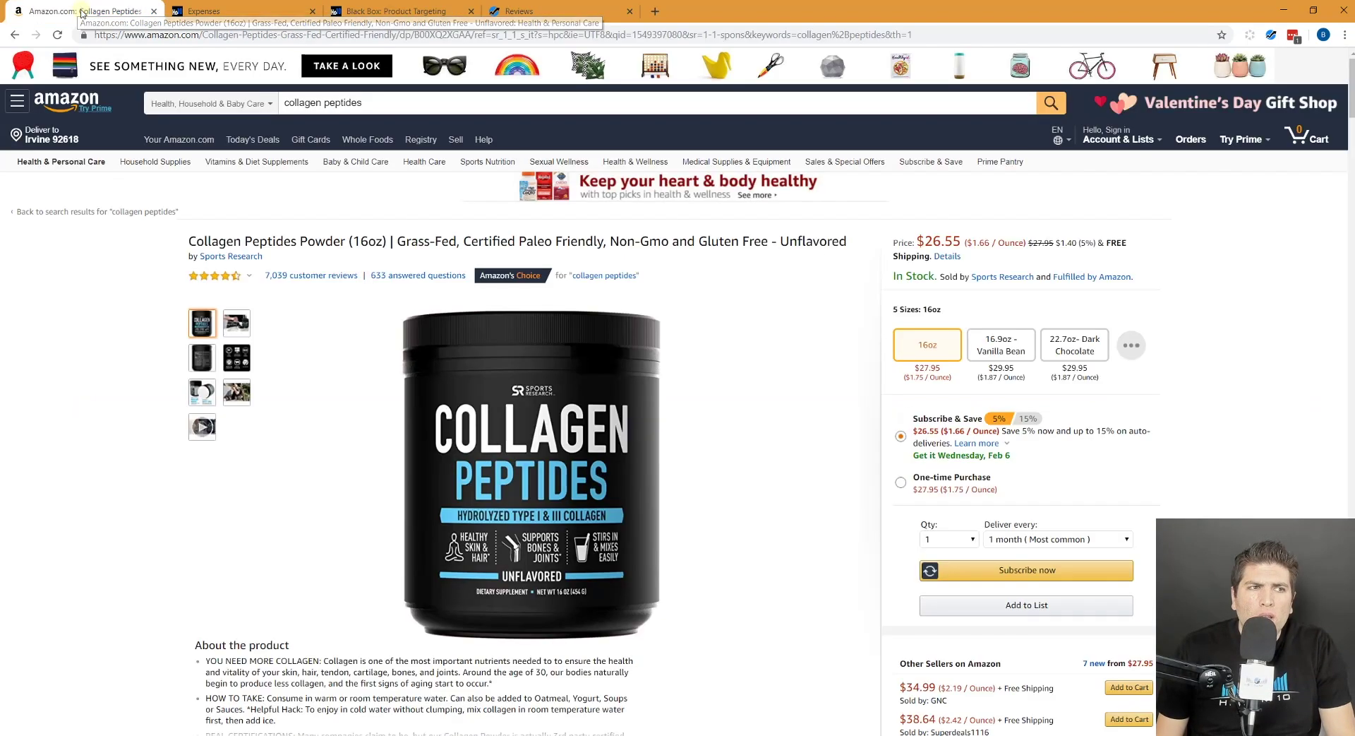
double_click(450, 36)
key("ctrl+c")
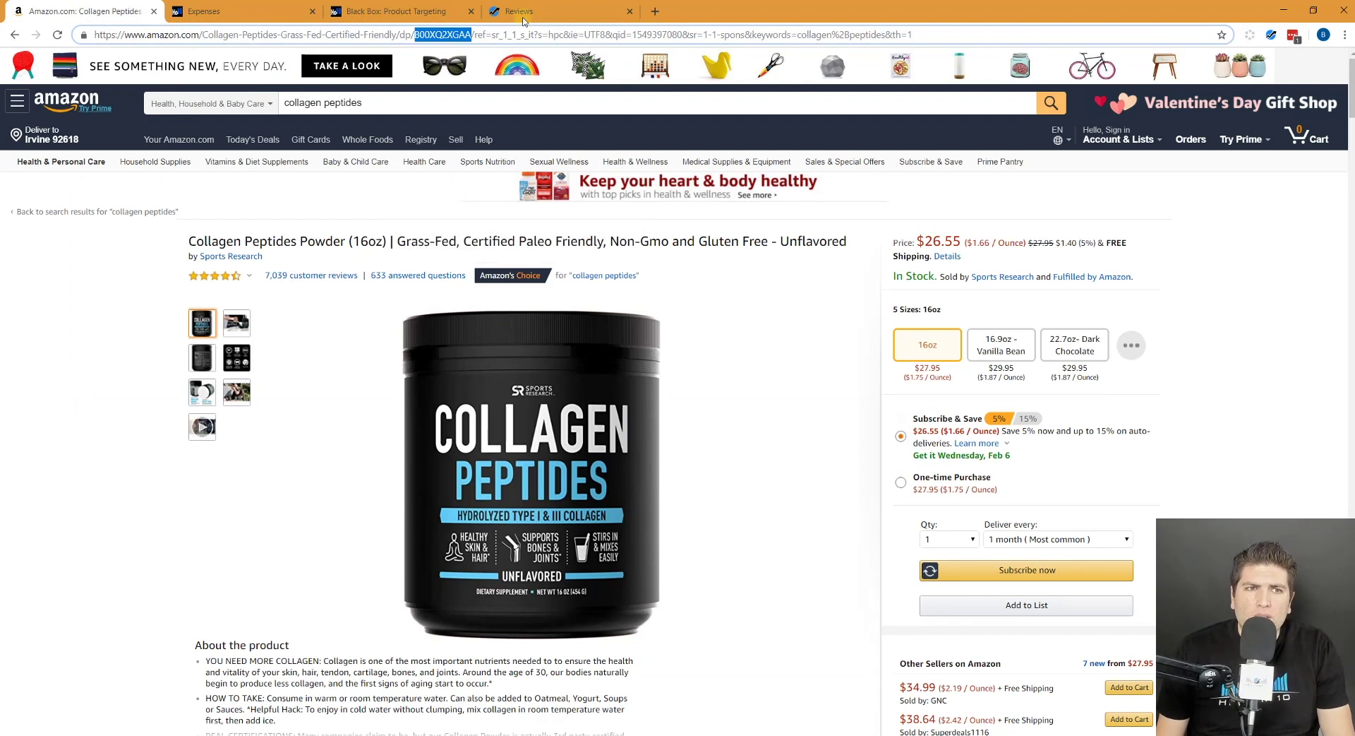
left_click(402, 12)
left_click(182, 209)
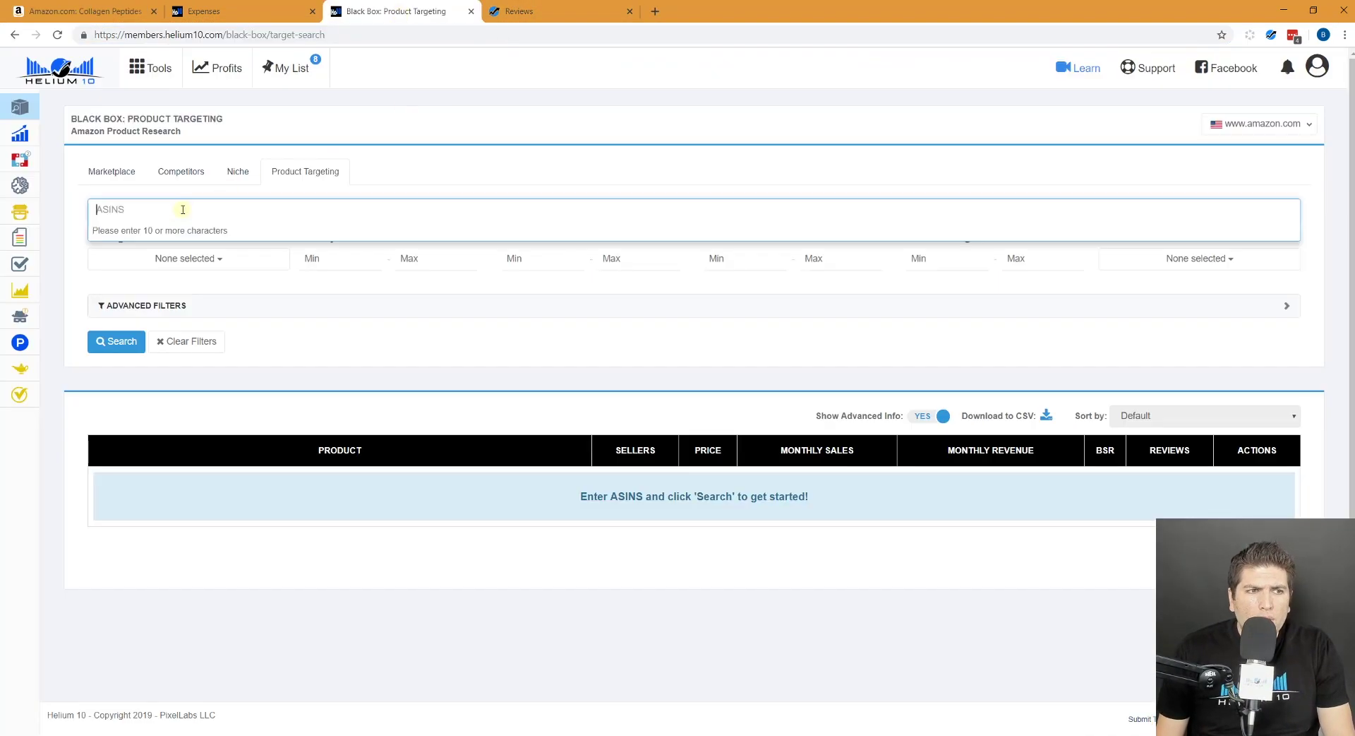
key("ctrl+v")
key("Return")
left_click(113, 340)
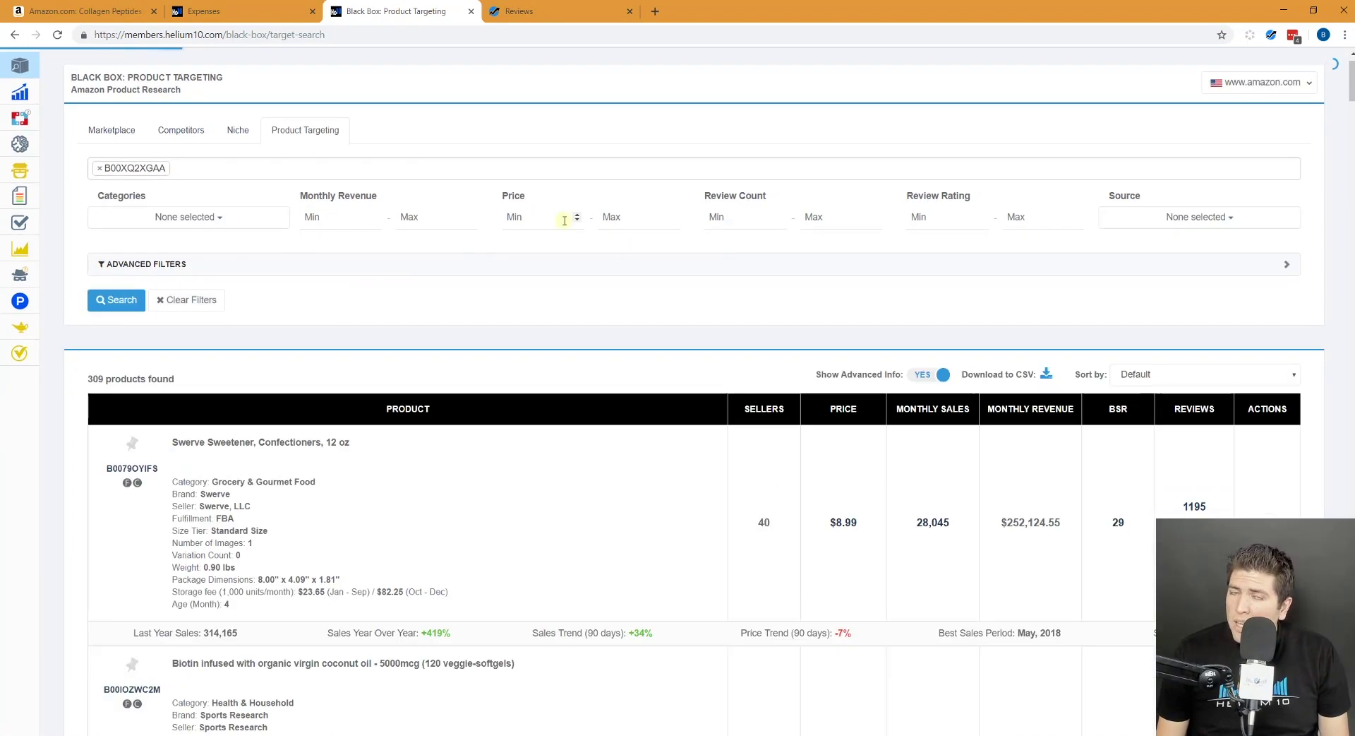
Show the Source filter options and compare them with the frequently-bought-together and also-bought sections of the Amazon listing
scroll(595, 320, "up", 5)
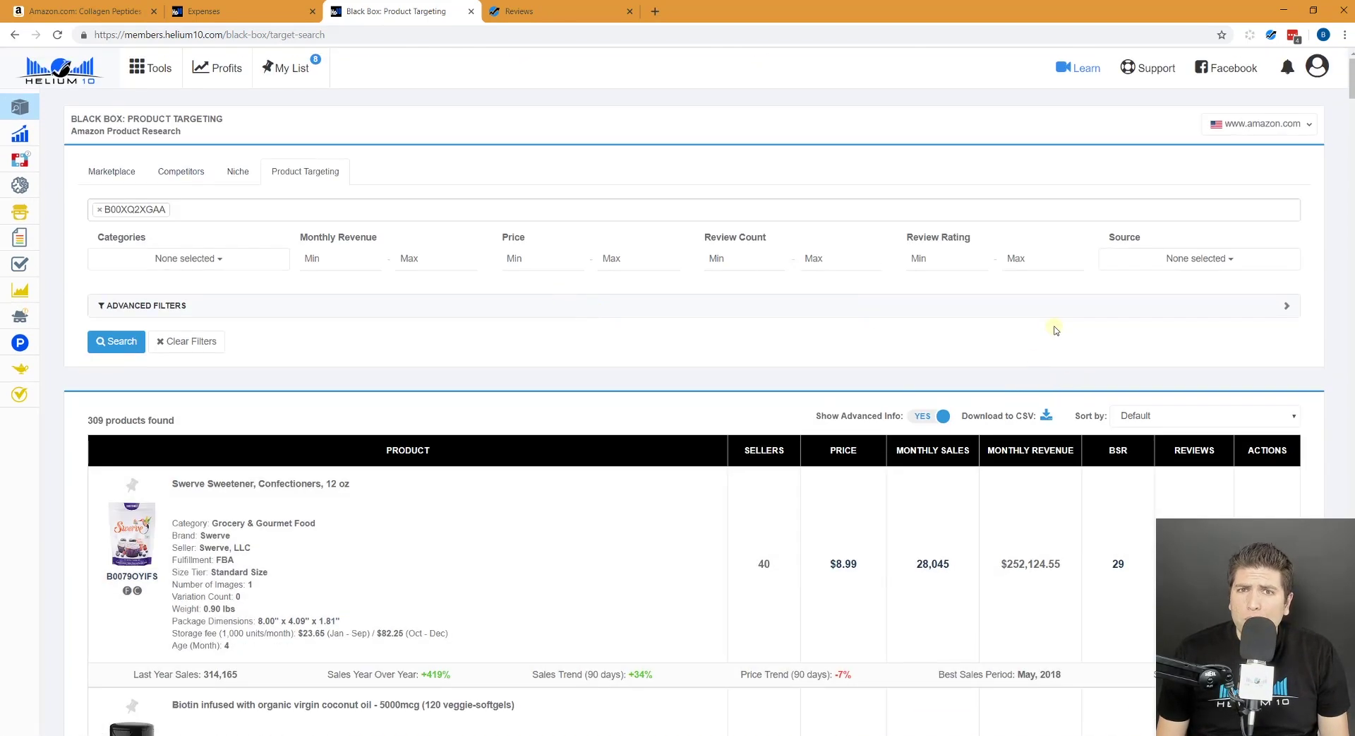
left_click(1248, 262)
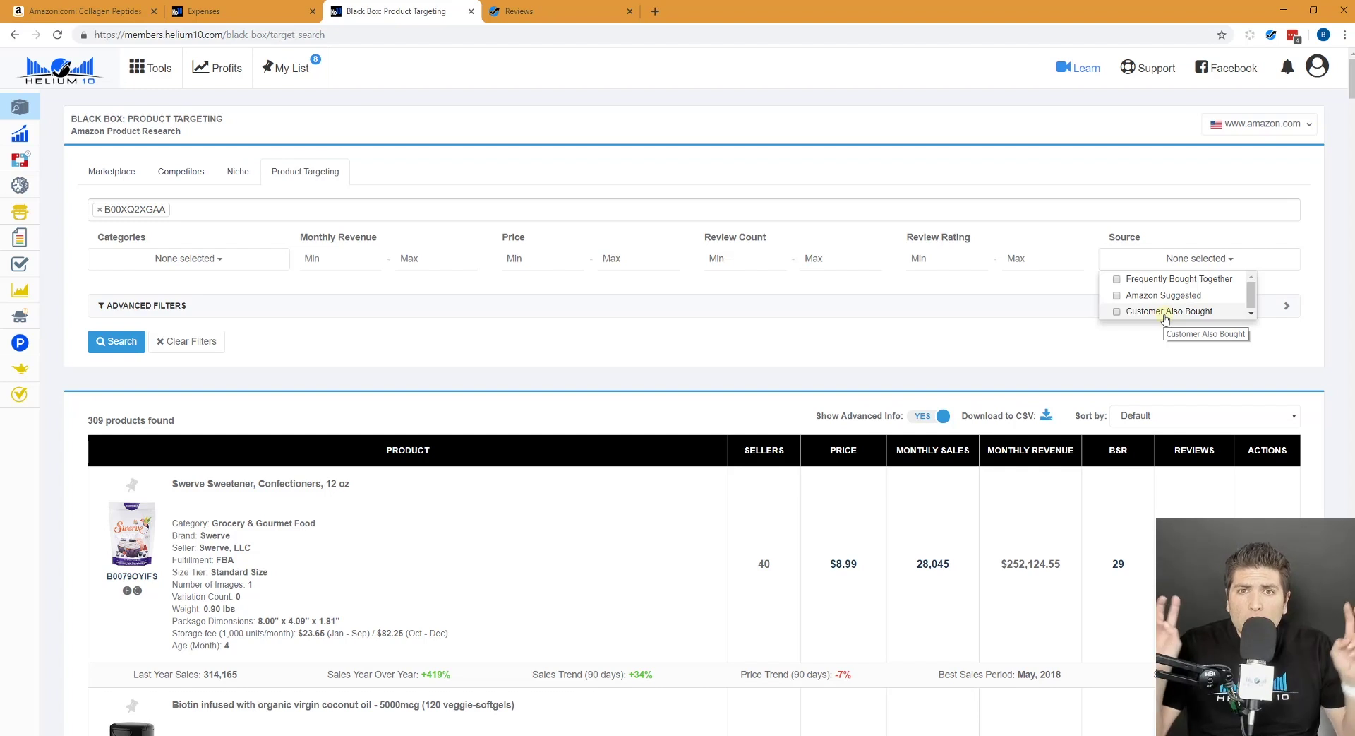
left_click(120, 11)
scroll(474, 264, "down", 15)
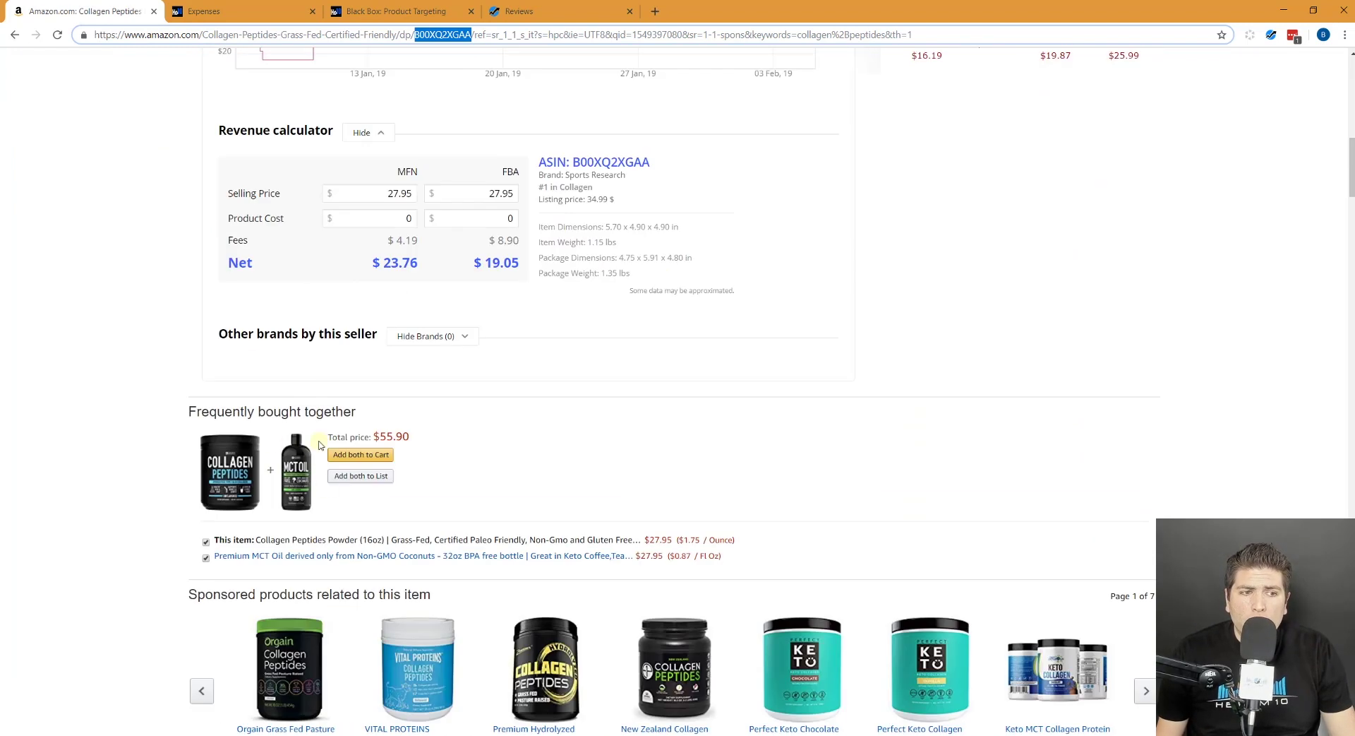
scroll(319, 443, "down", 4)
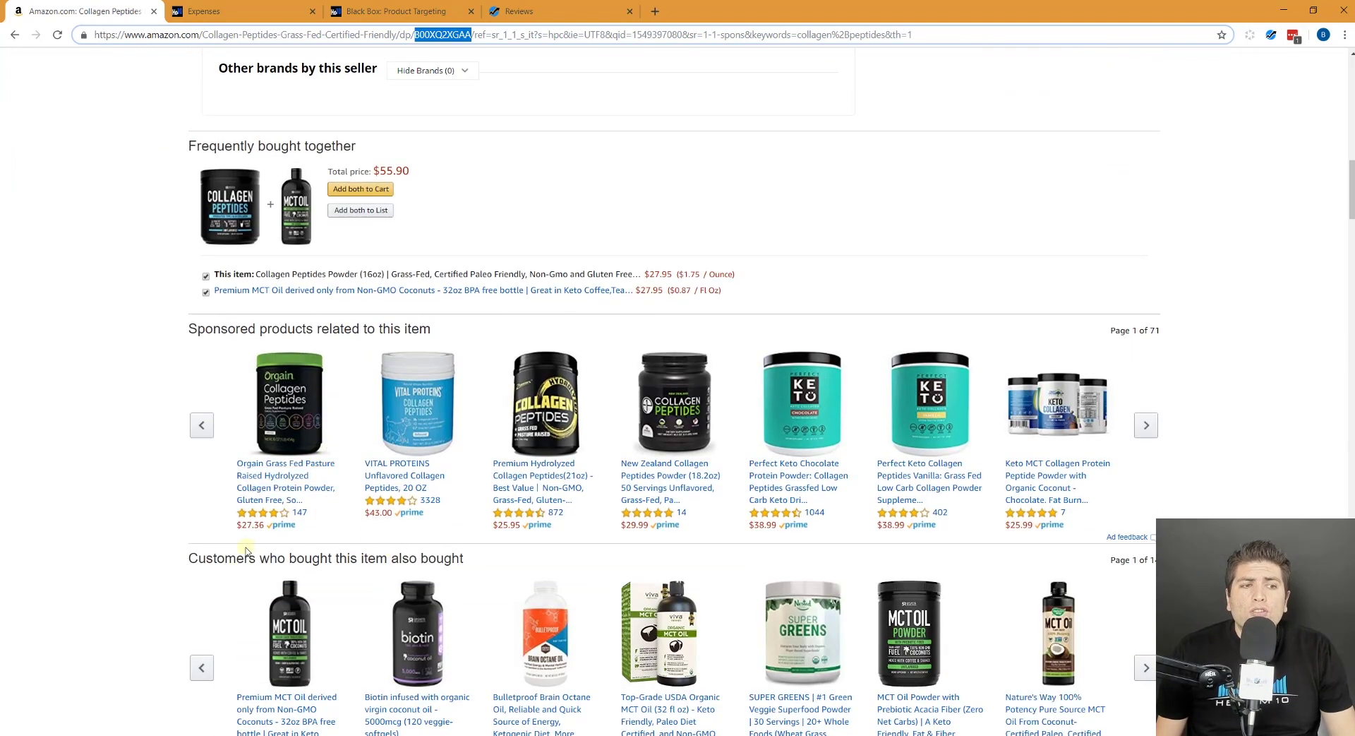
left_click_drag(224, 559, 448, 558)
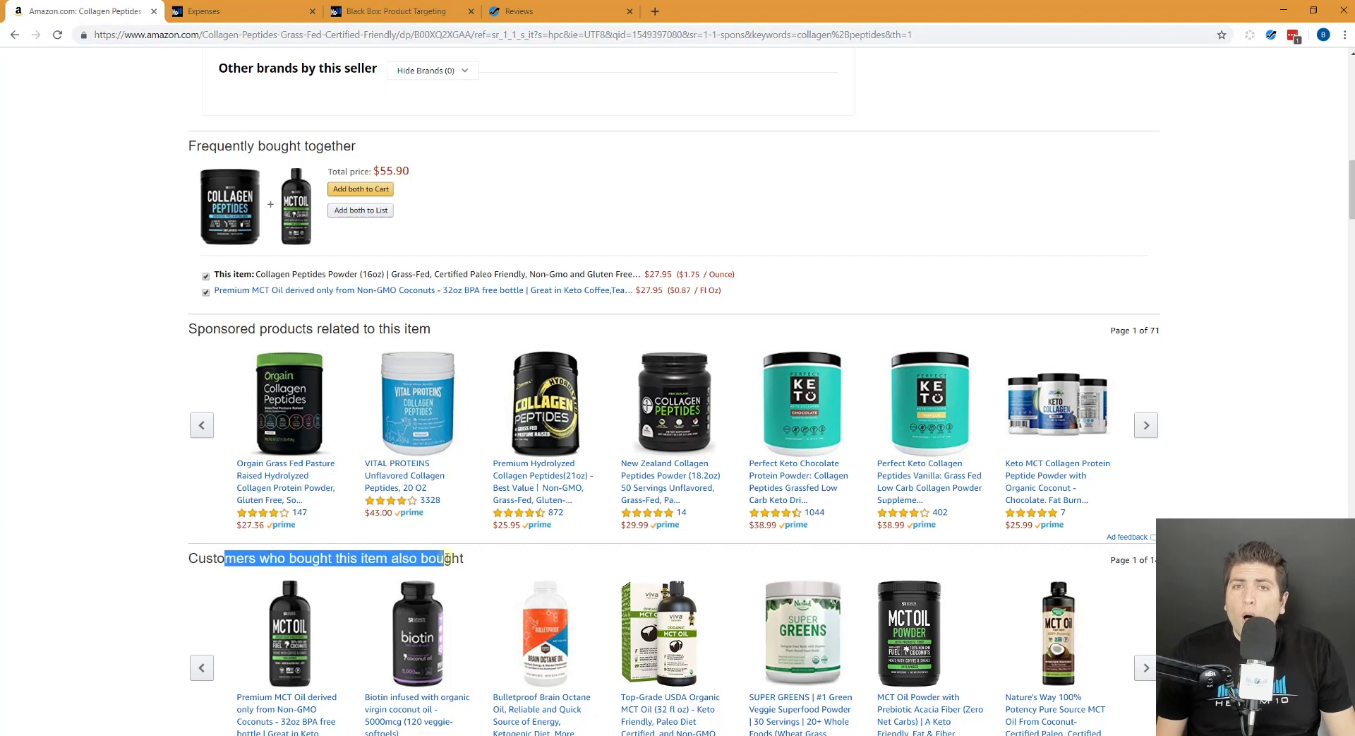
Return to the Product Targeting search and expand its advanced filters
left_click(211, 11)
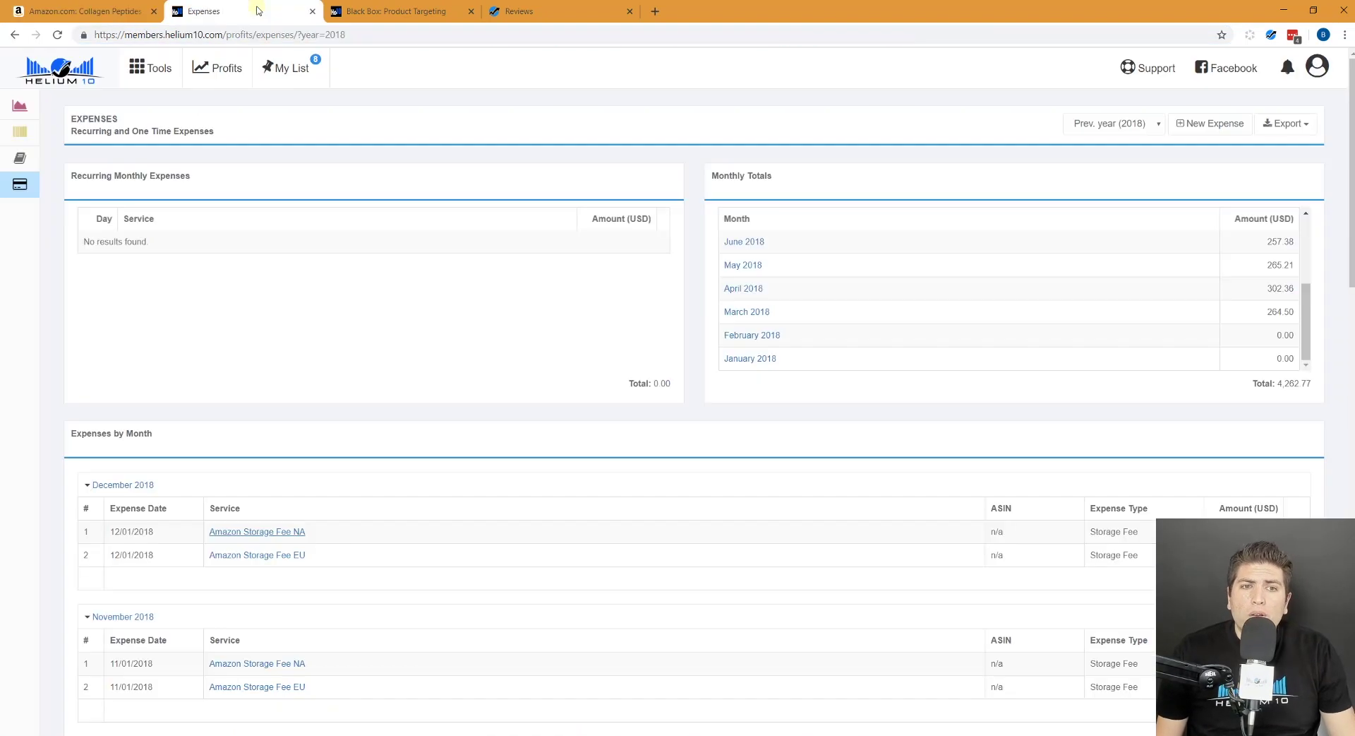
left_click(364, 14)
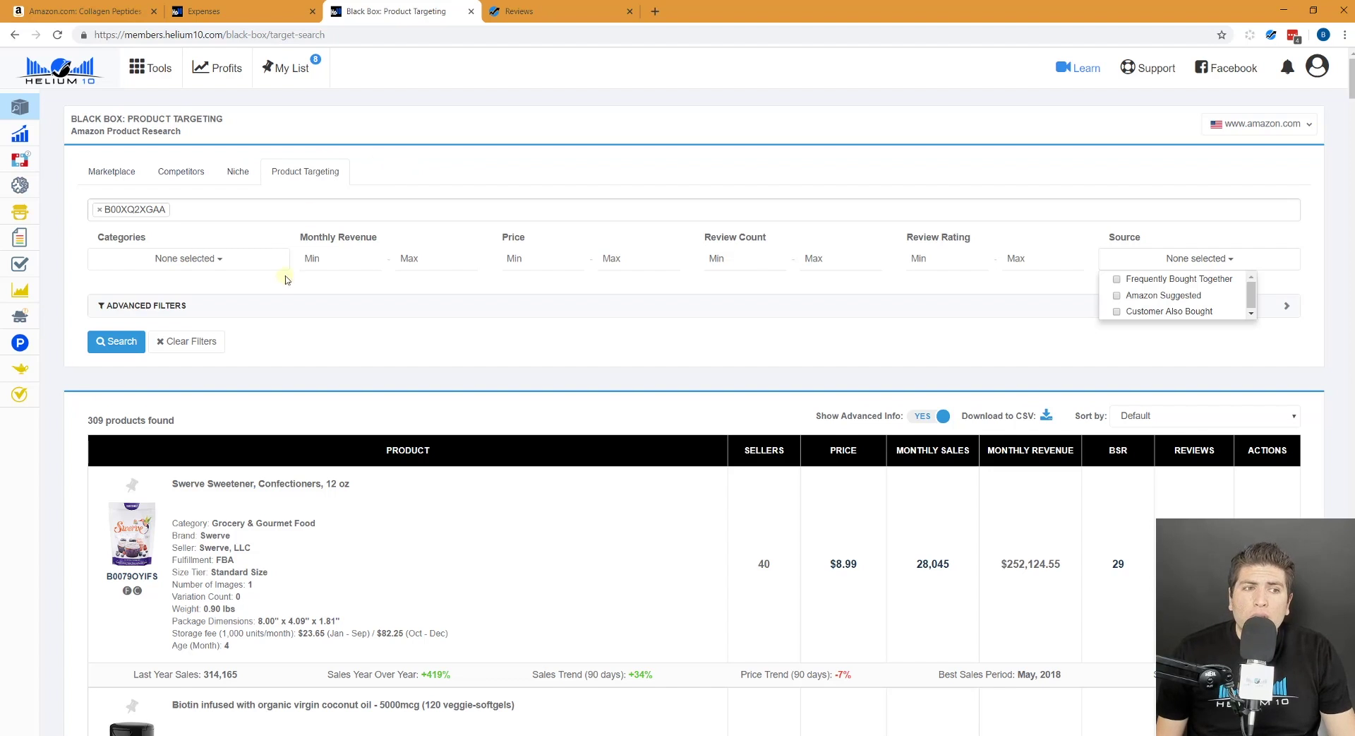
left_click(211, 305)
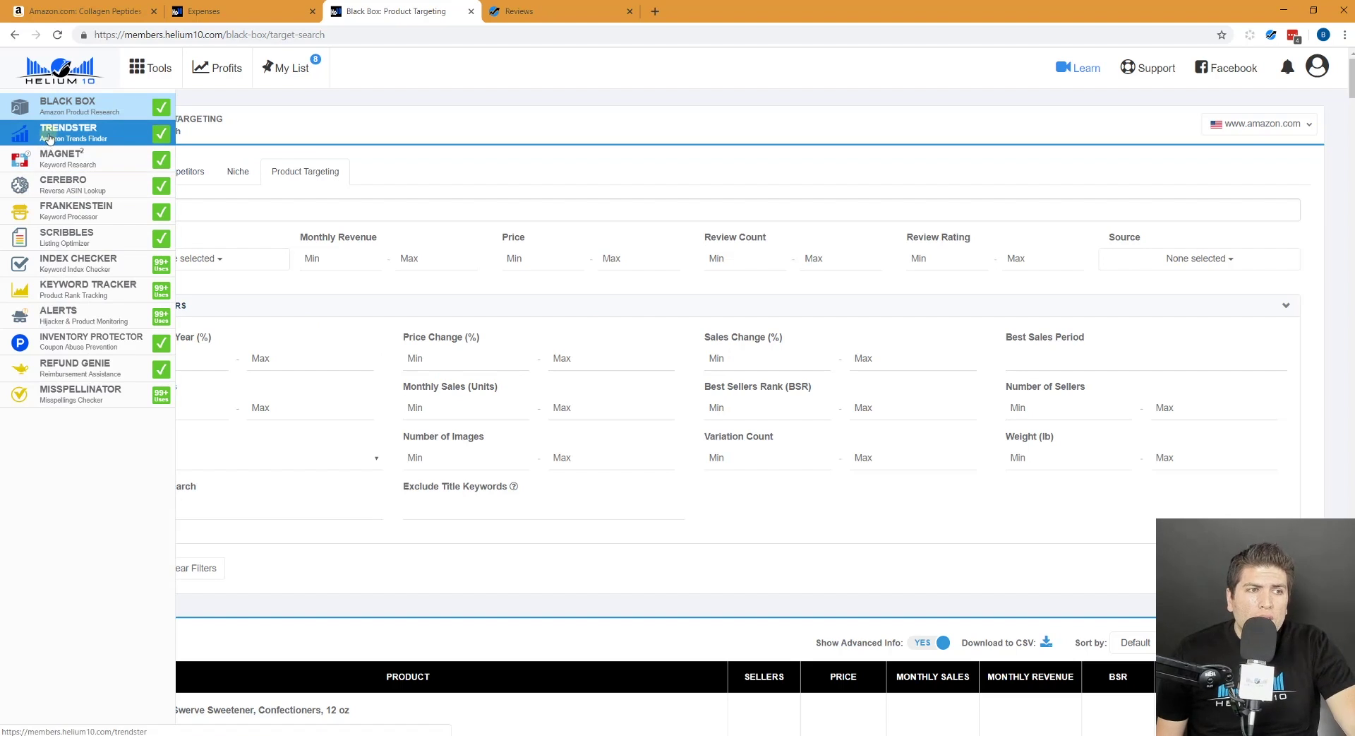
Run a one-year Trendster check for ASIN B00XQ2XGAA with the keyword "collagen peptides" and view the resulting trend charts
left_click(50, 138)
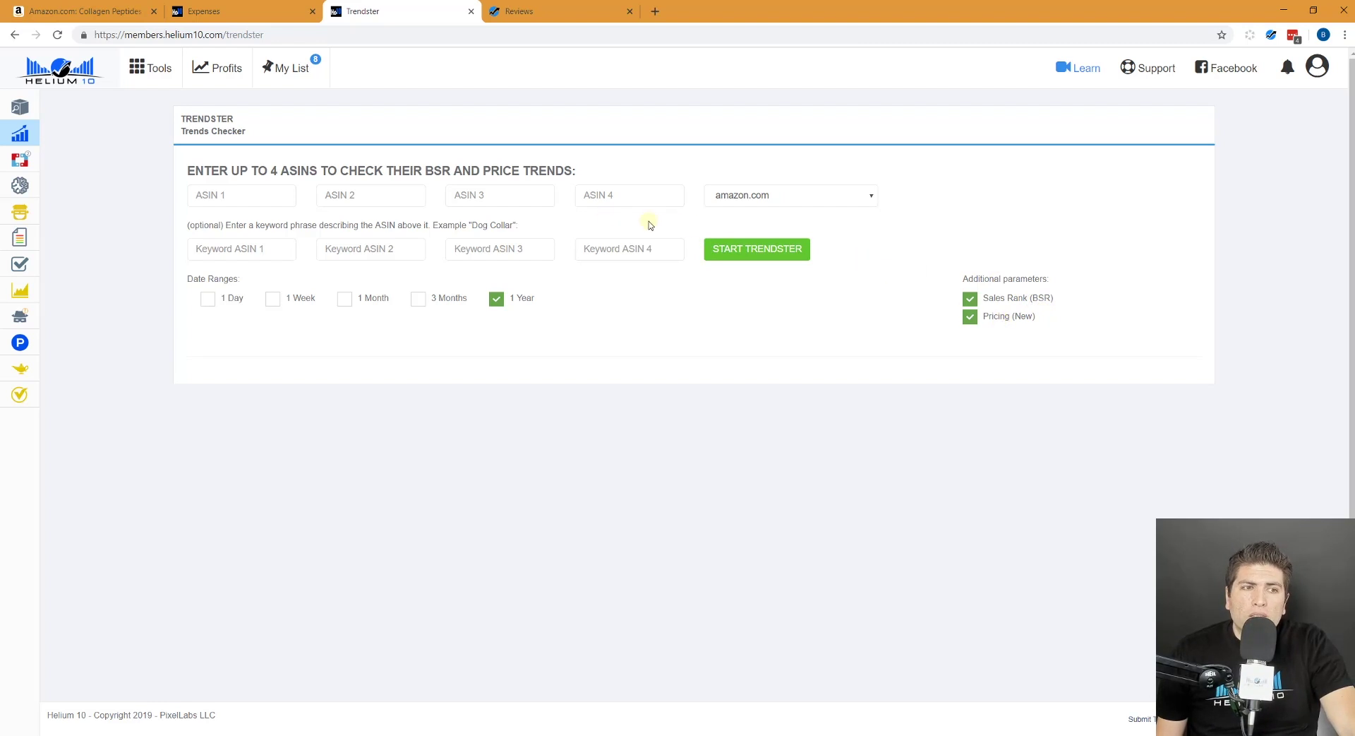
key("ctrl+v")
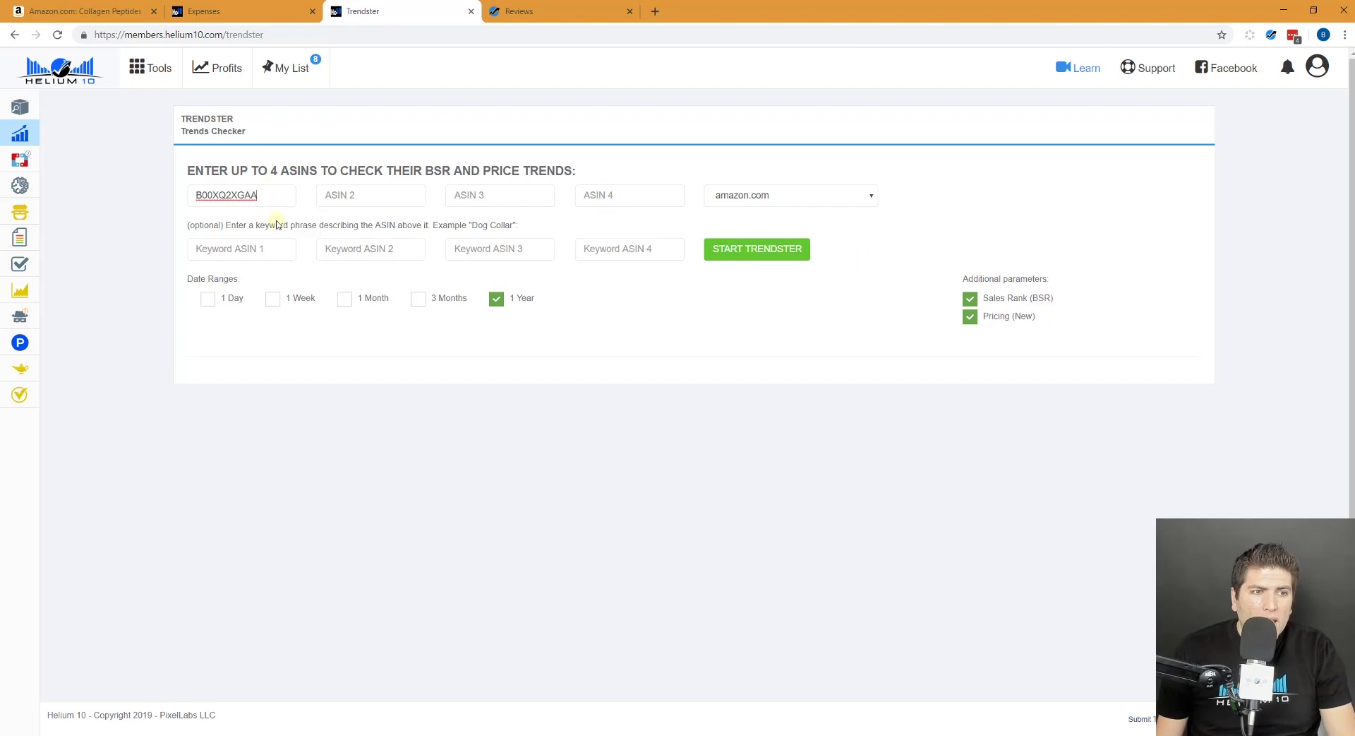
left_click(279, 246)
type("collagen peptides")
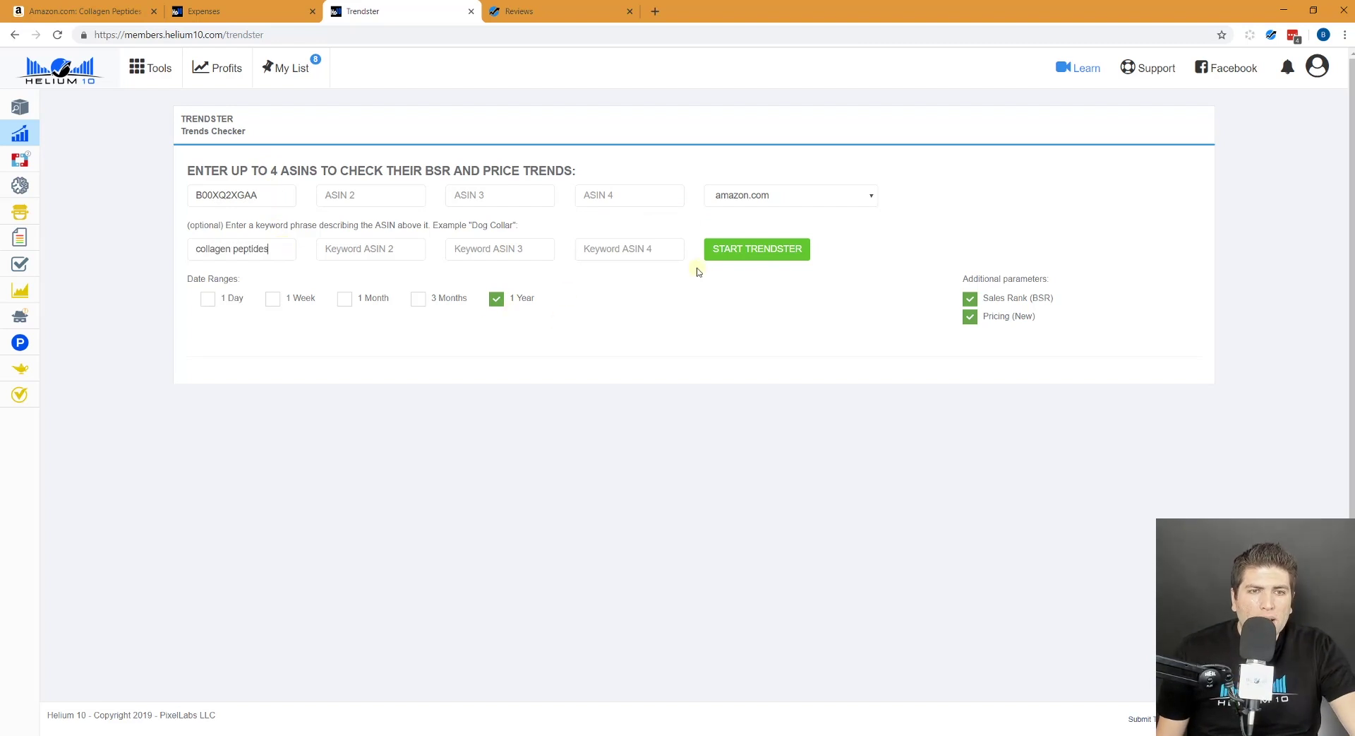
left_click(733, 255)
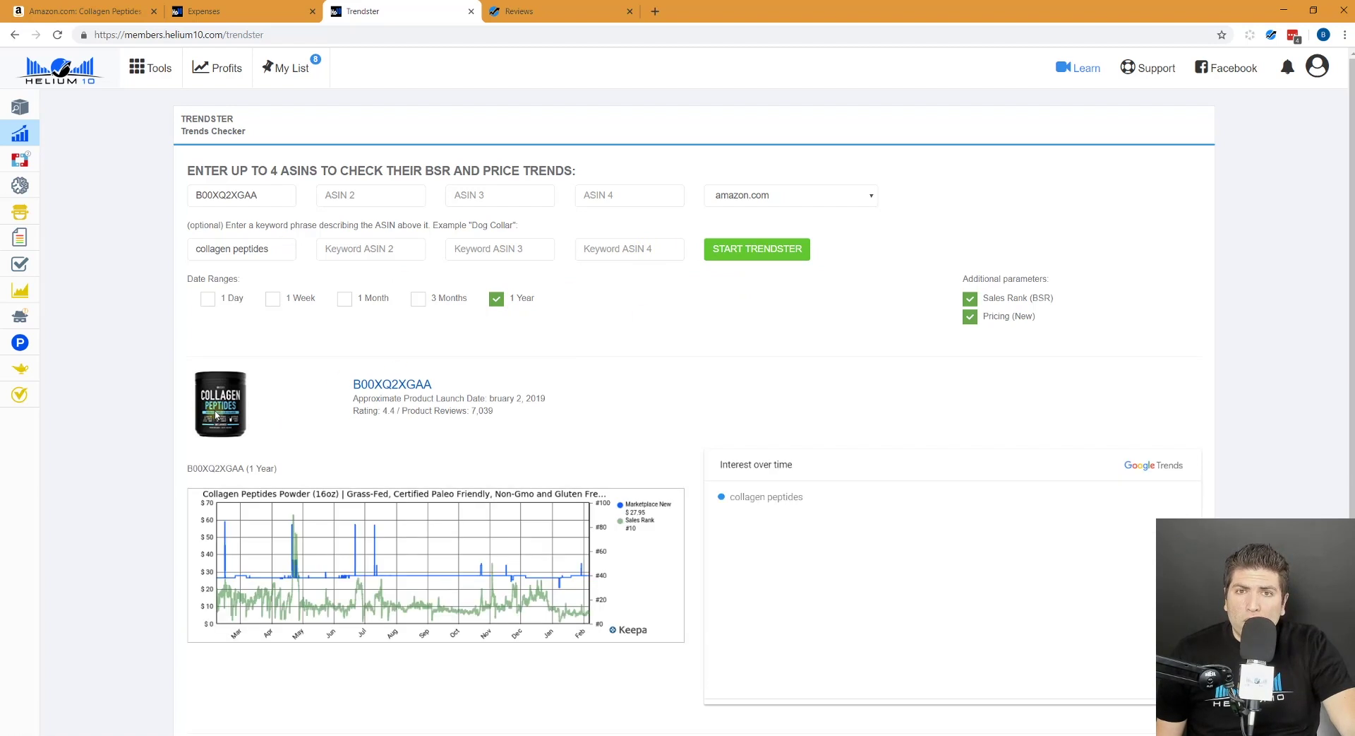
scroll(315, 448, "down", 1)
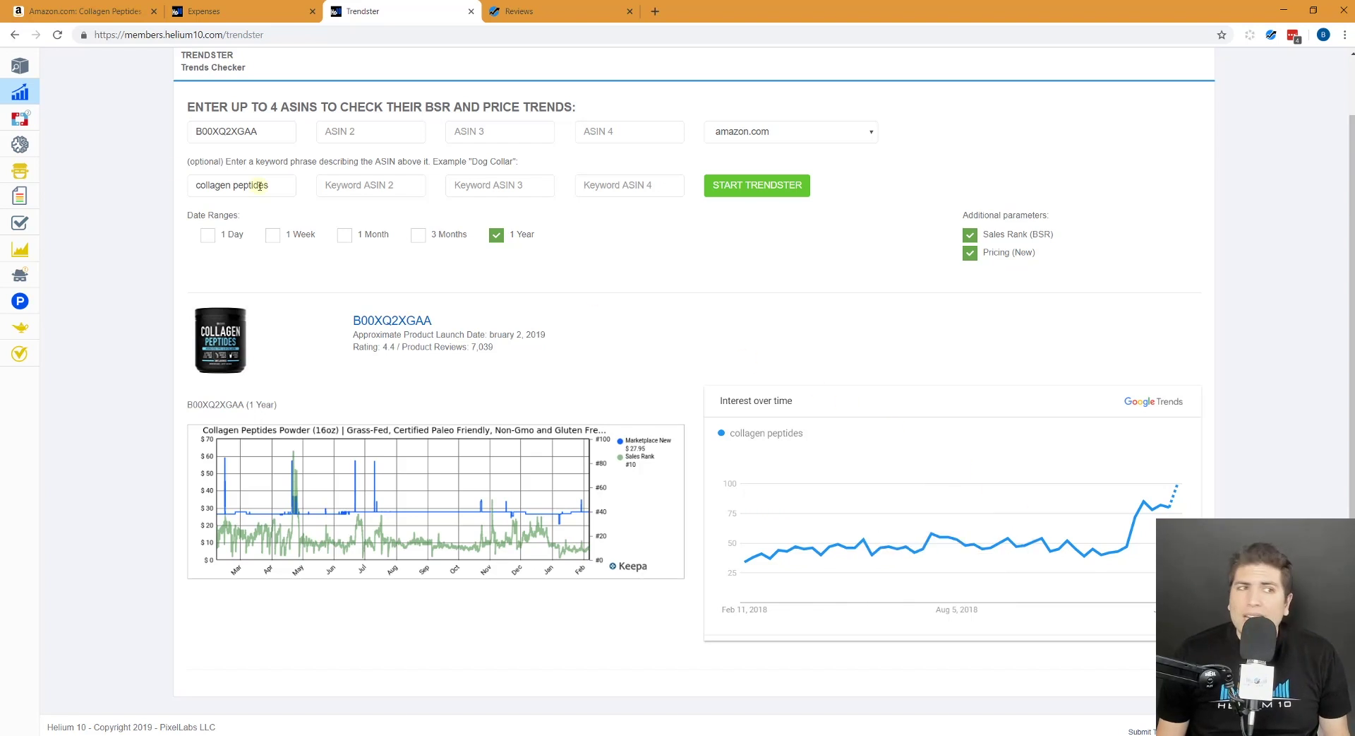
left_click(60, 120)
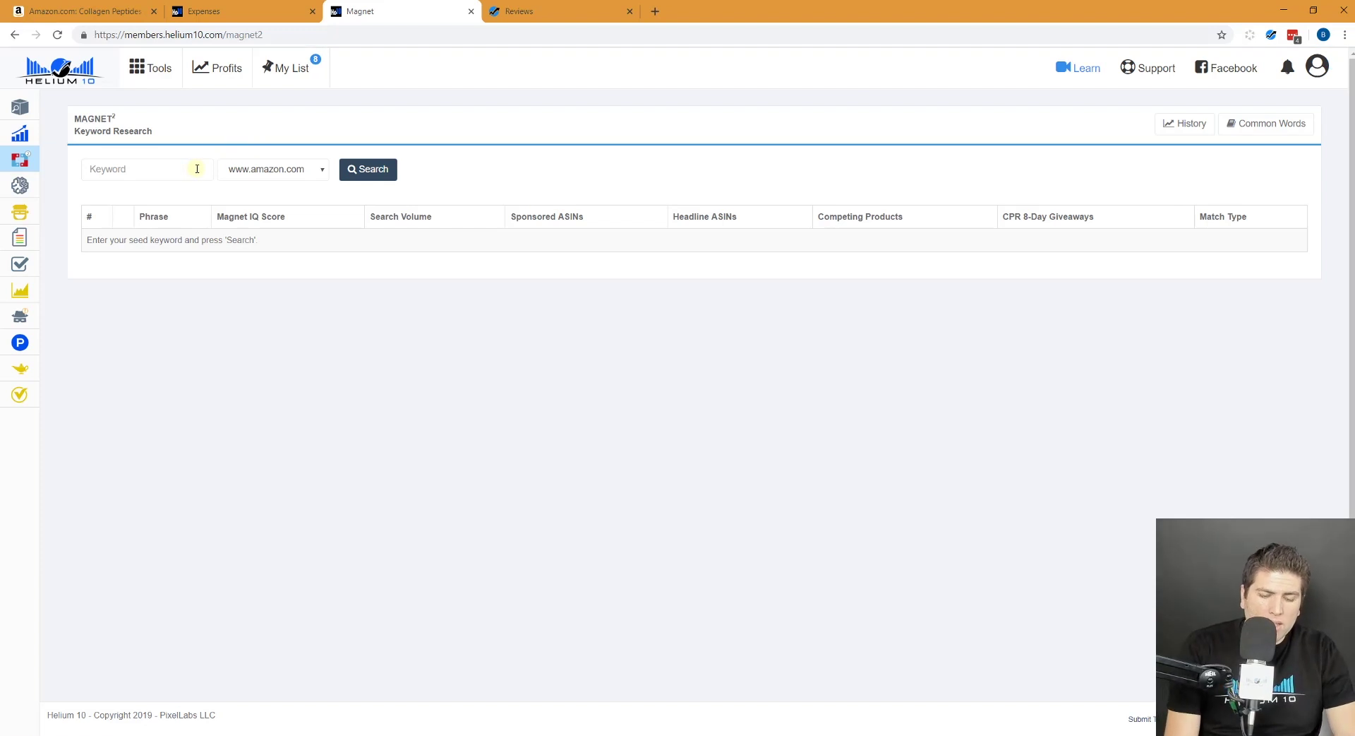
type("tactical flashlight")
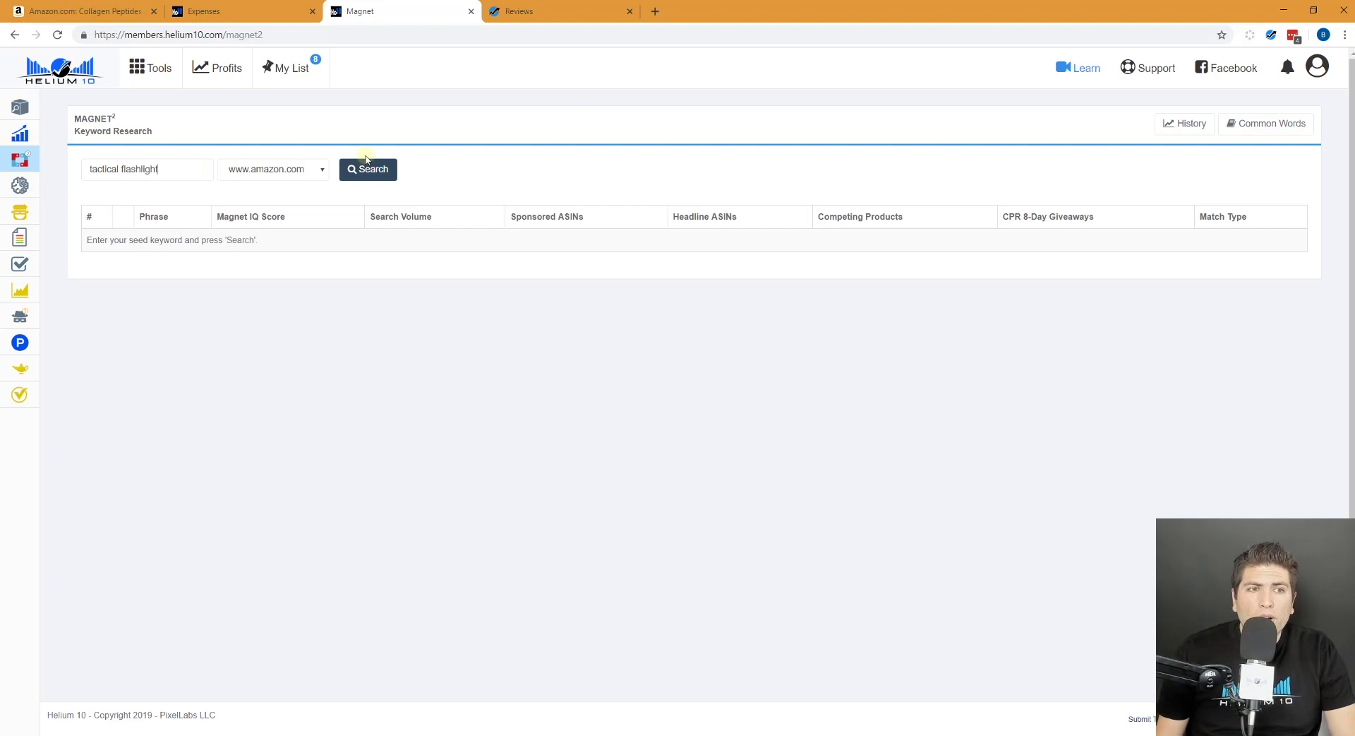
left_click(366, 161)
left_click(611, 472)
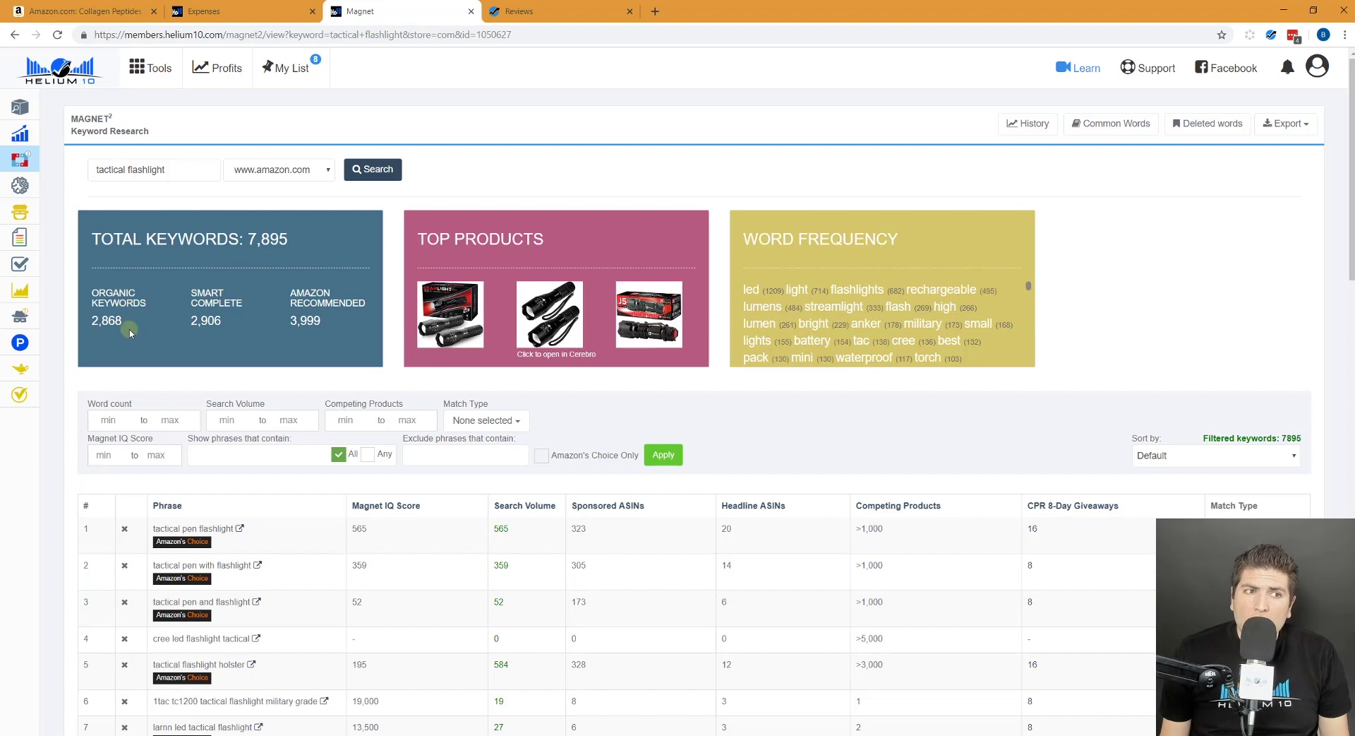
Check the match type filter and look through the unfiltered keyword list for "tactical flashlight"
left_click(499, 421)
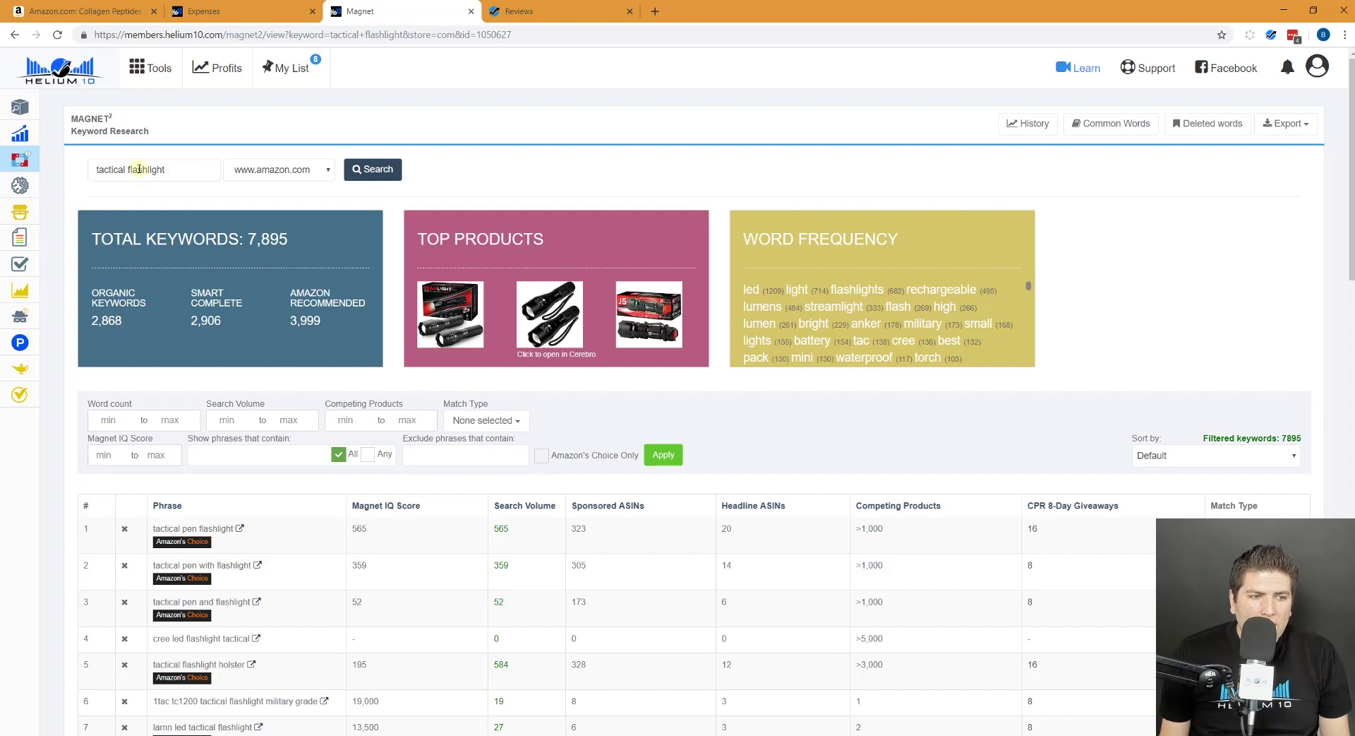
scroll(156, 233, "down", 5)
scroll(156, 233, "down", 6)
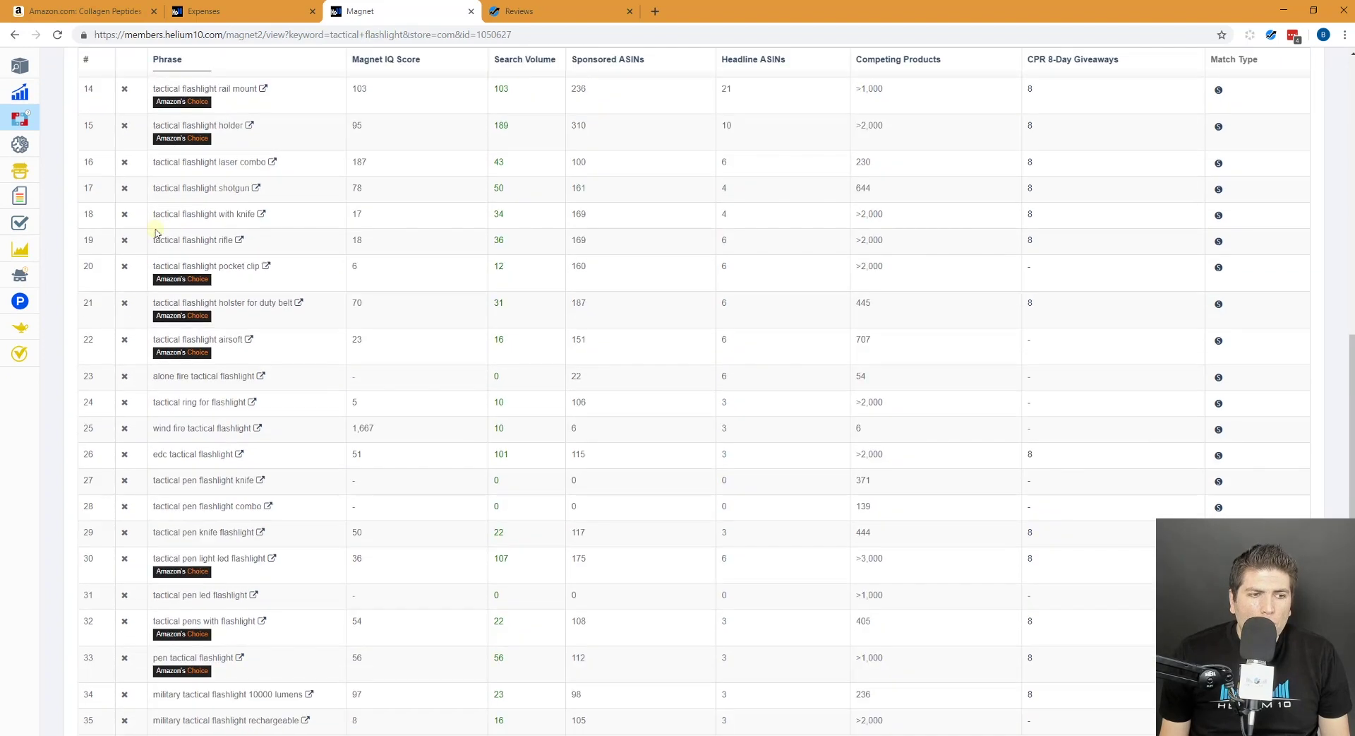
scroll(156, 233, "down", 5)
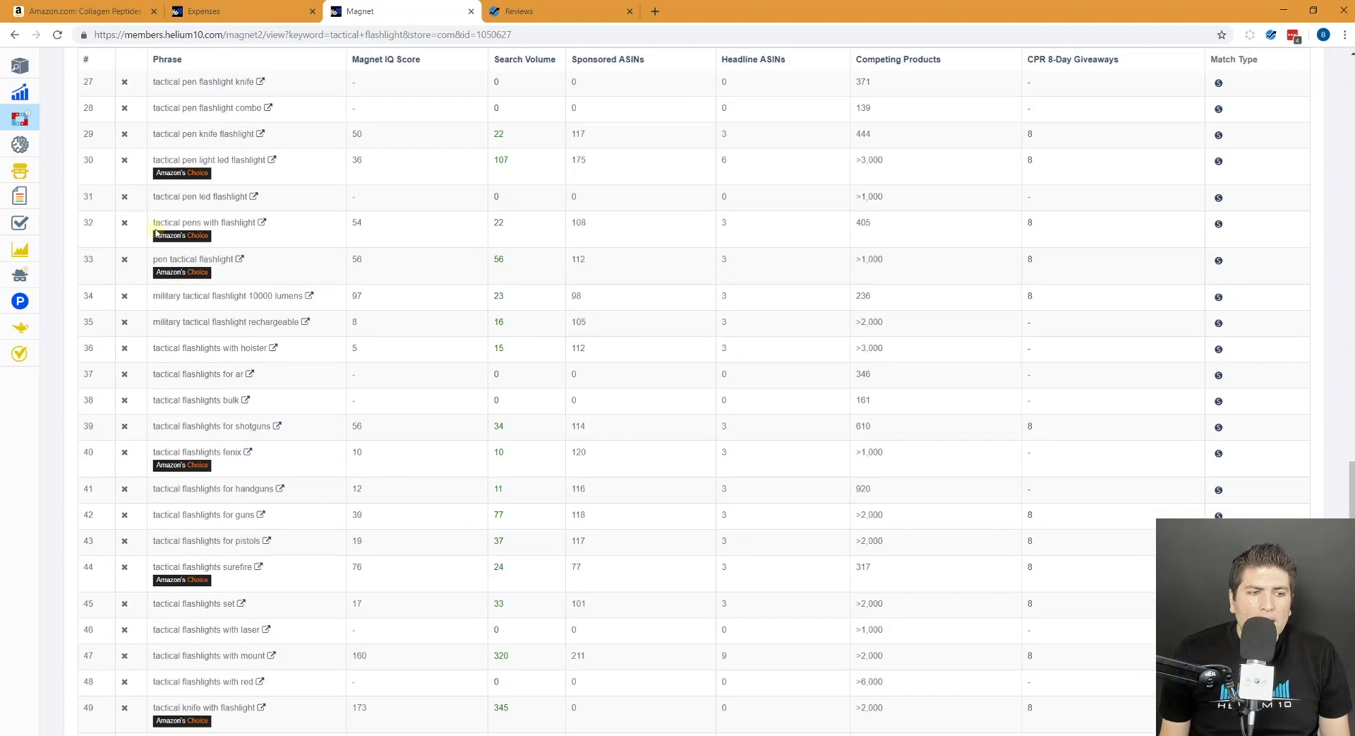
scroll(156, 232, "down", 3)
scroll(157, 233, "up", 18)
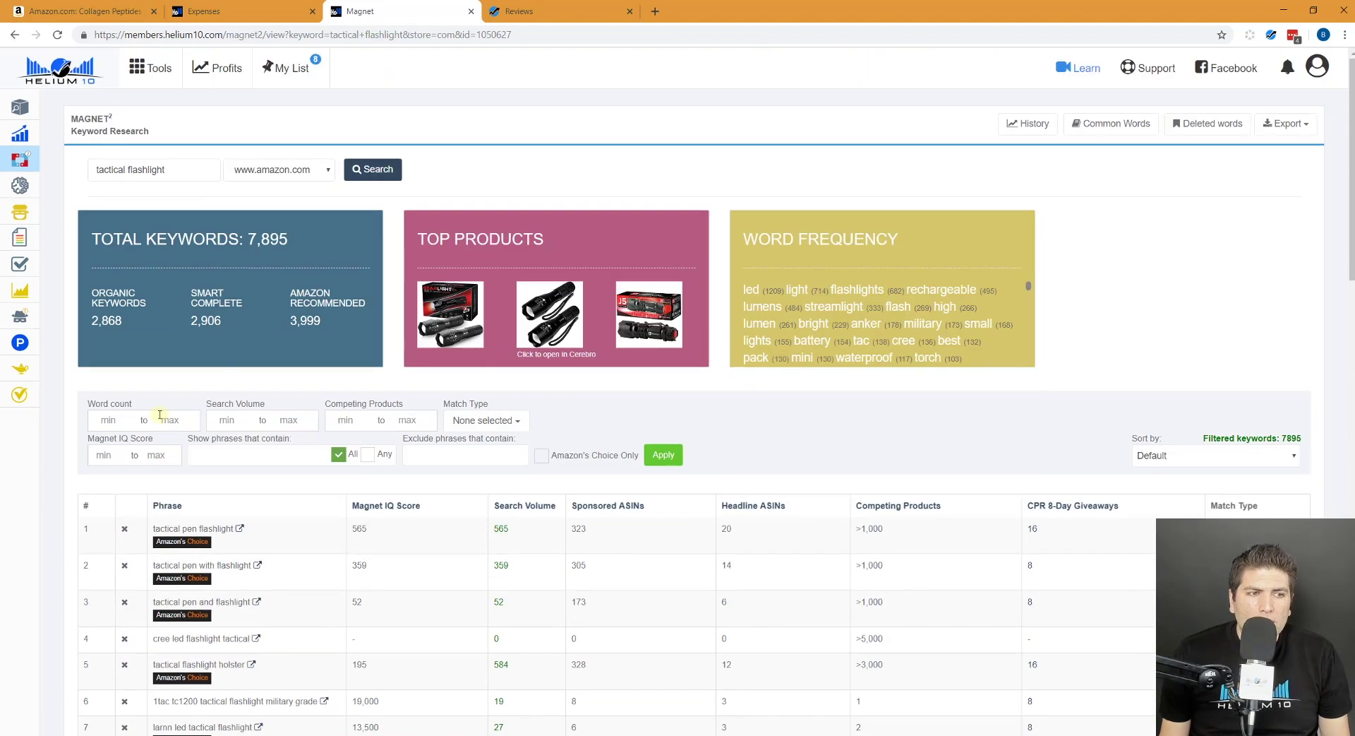
Filter the Magnet keywords to the Organic match type and look through the resulting phrases
left_click(486, 420)
left_click(466, 441)
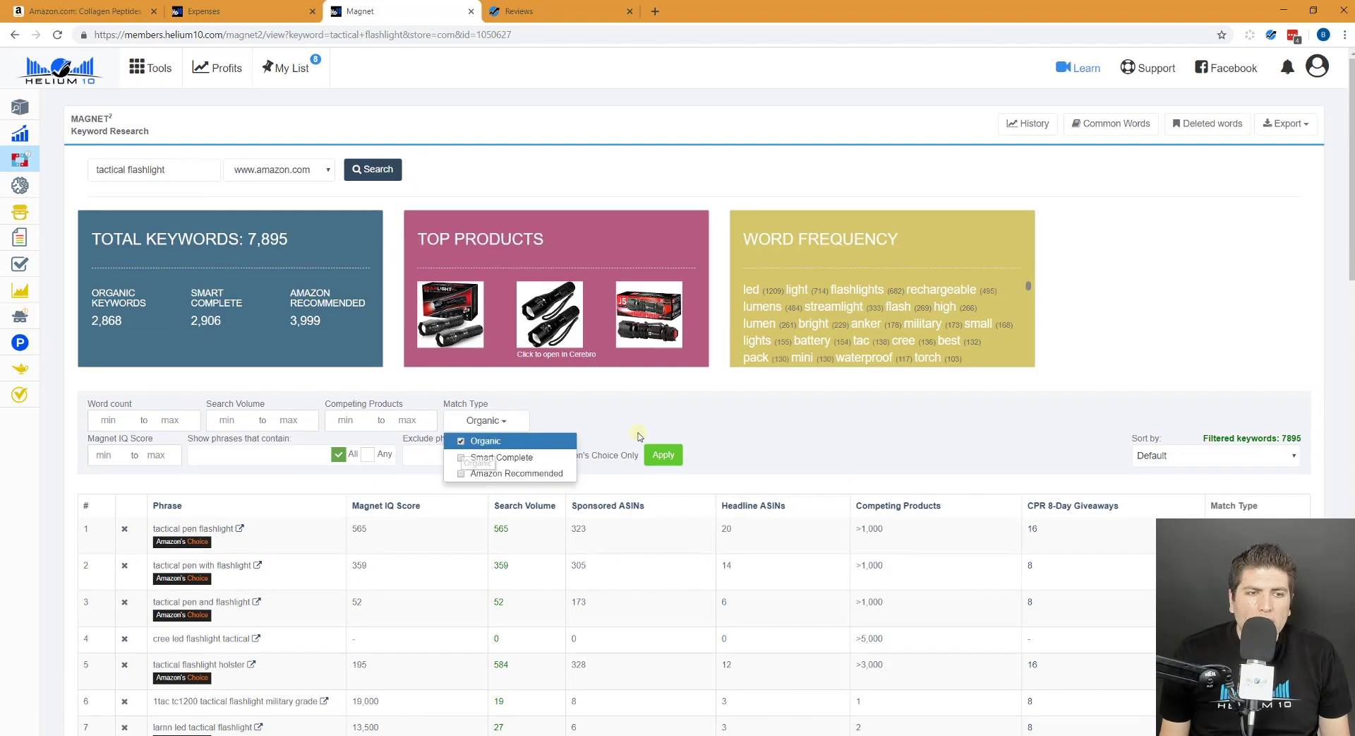
left_click(663, 455)
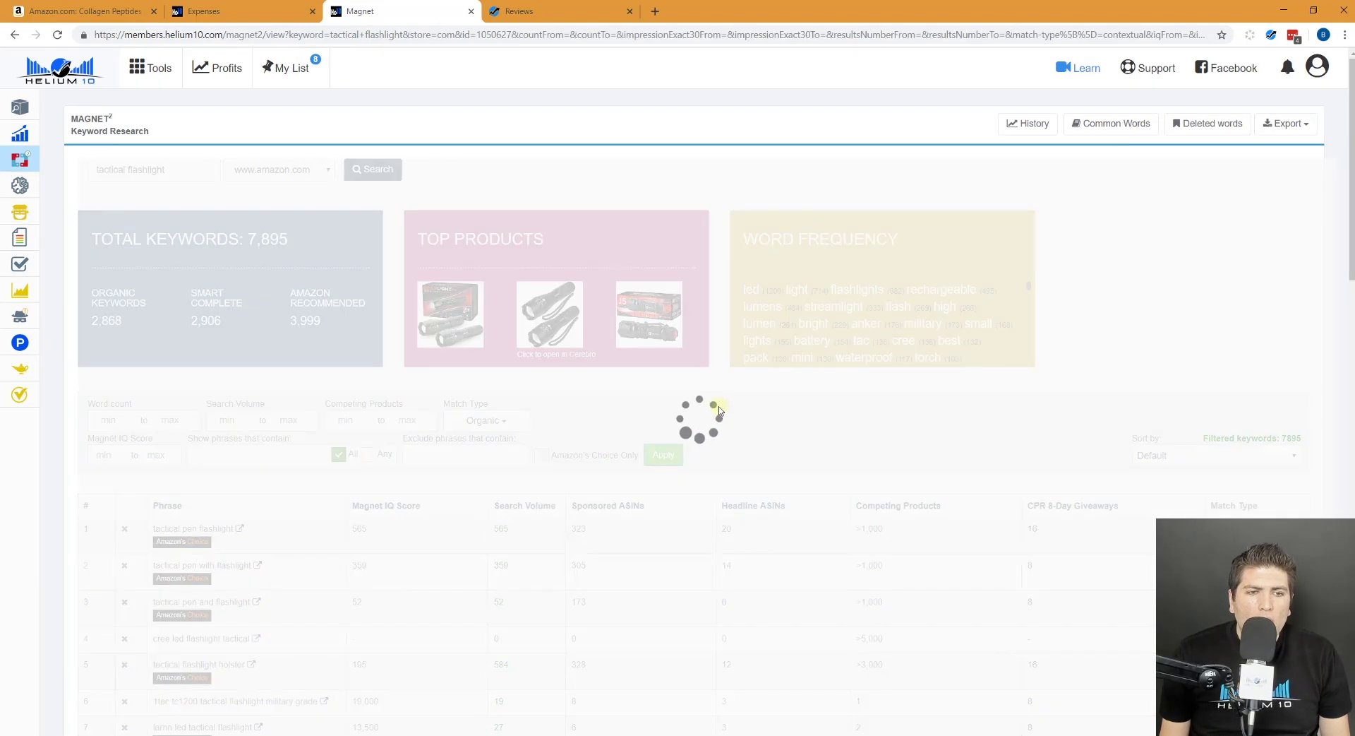
scroll(719, 411, "down", 6)
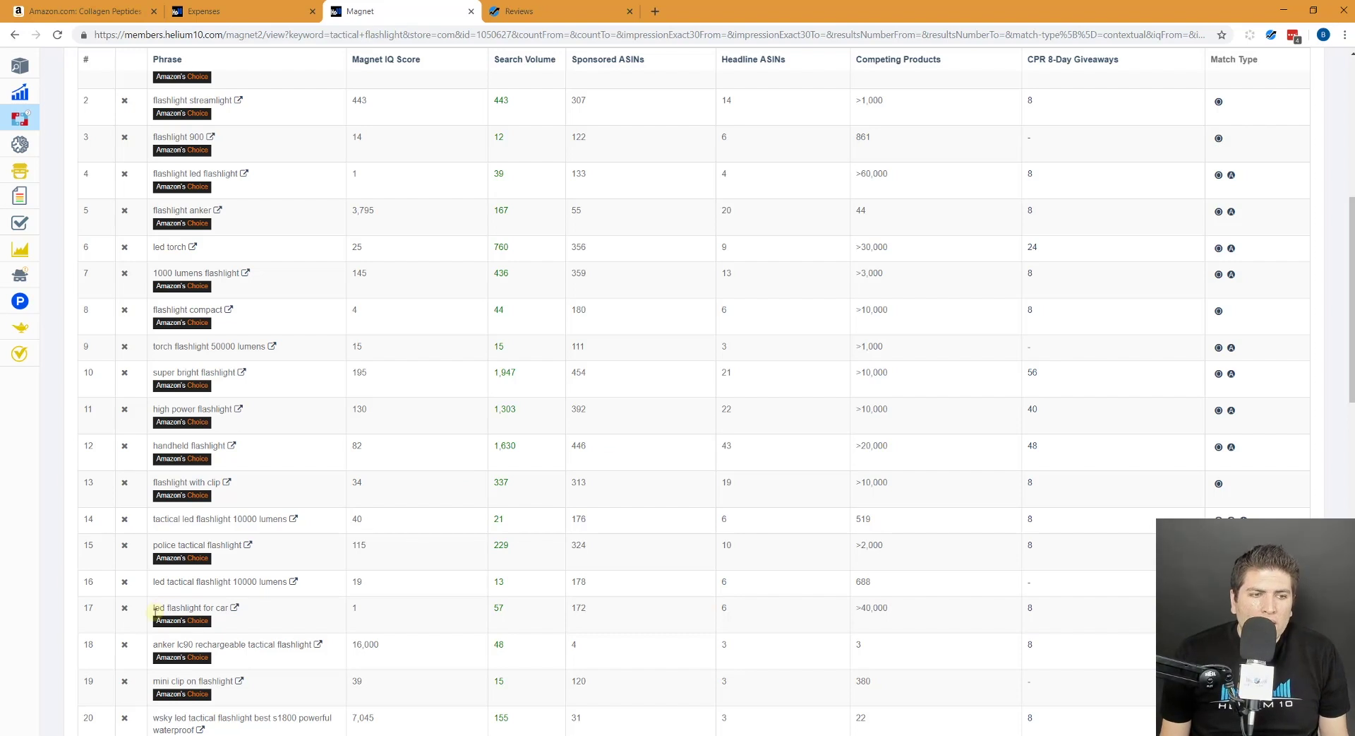
scroll(206, 607, "down", 2)
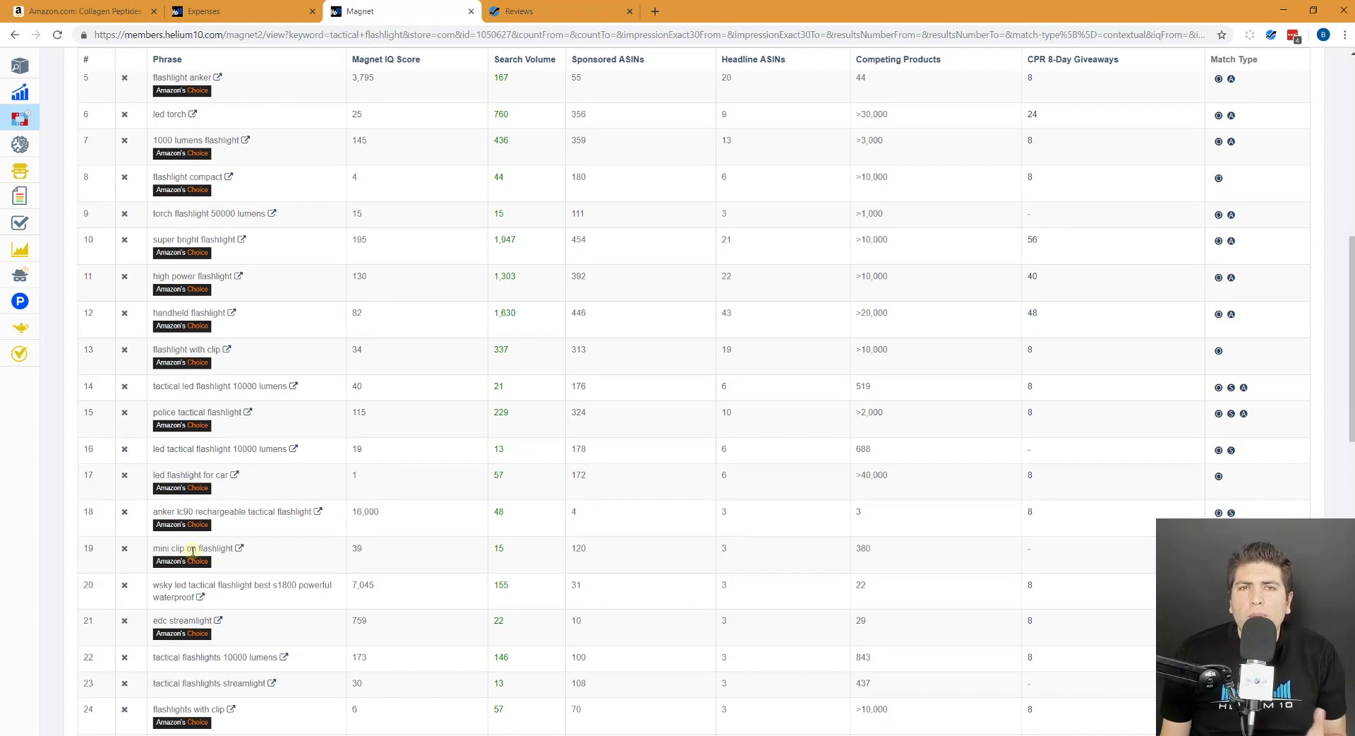
scroll(190, 551, "up", 9)
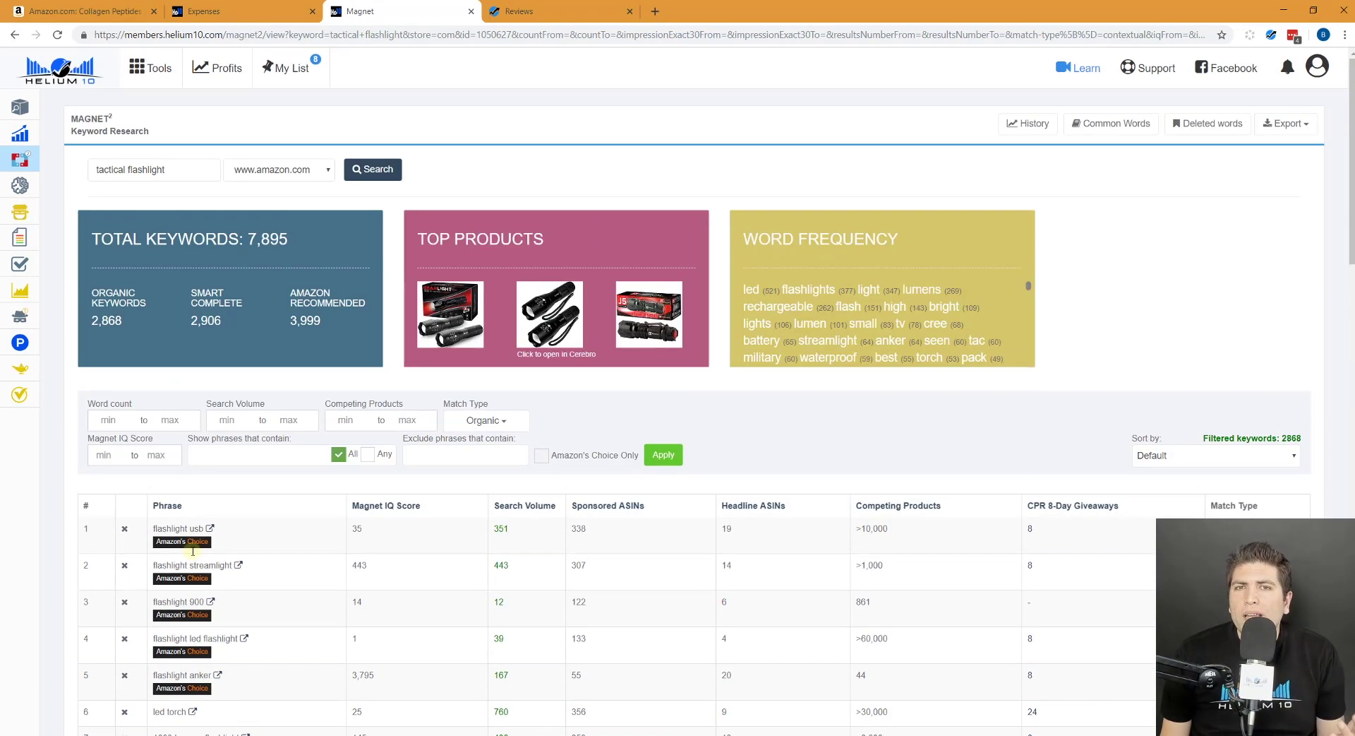
Replace the Organic match type with Smart Complete and apply the filter to the keyword list
left_click(497, 422)
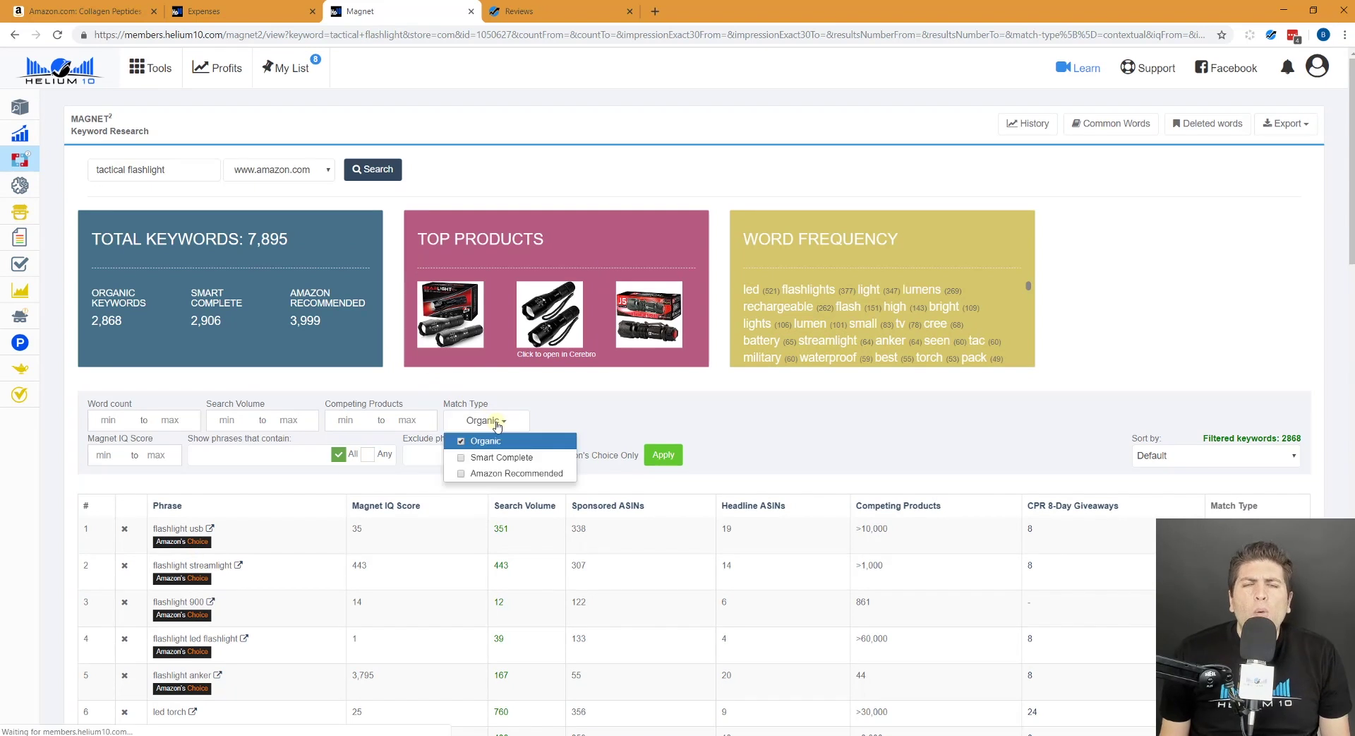
left_click(460, 442)
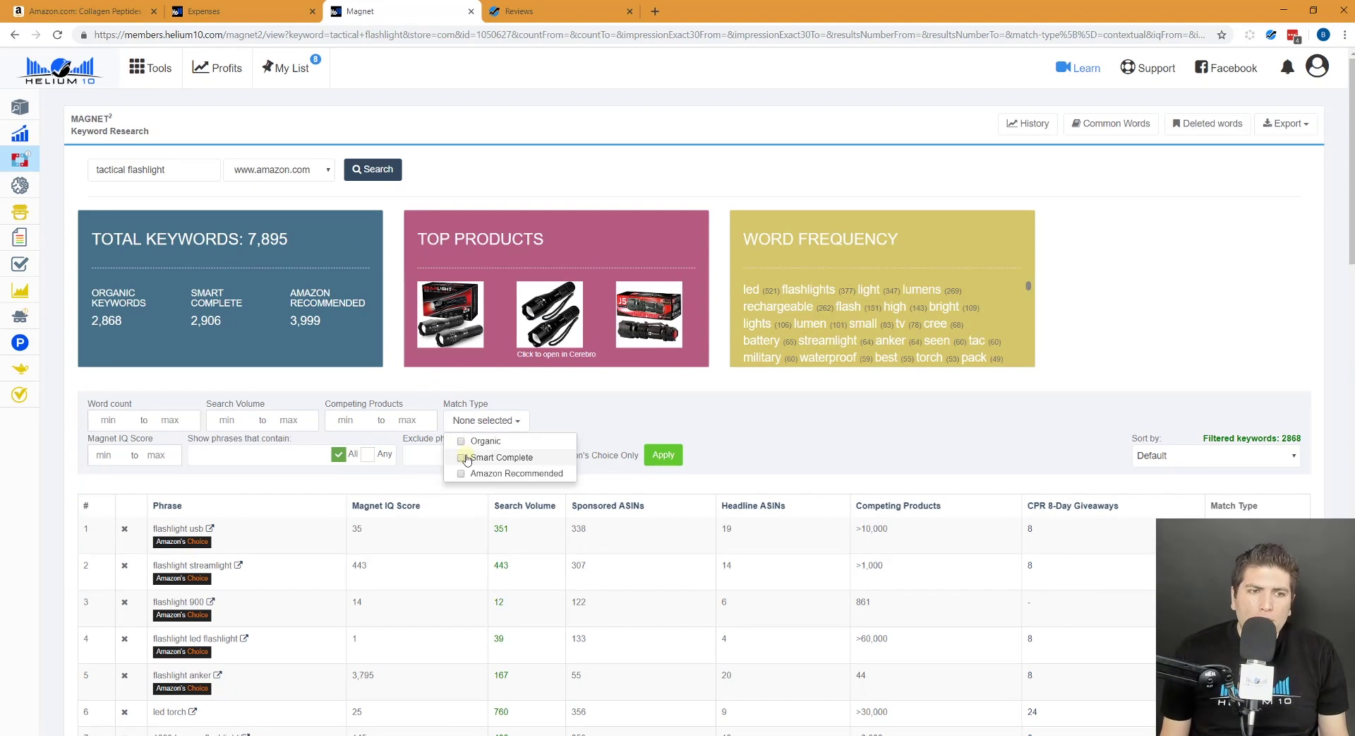
left_click(462, 458)
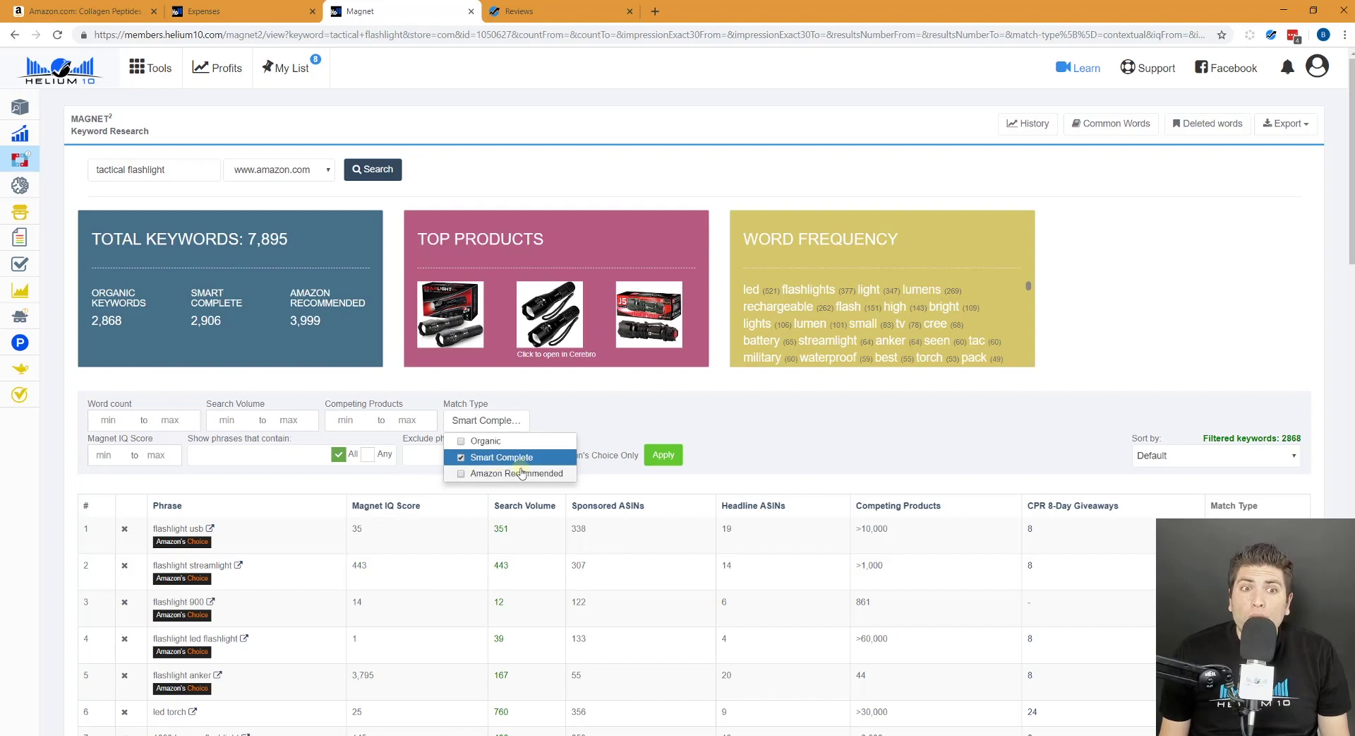
left_click(664, 455)
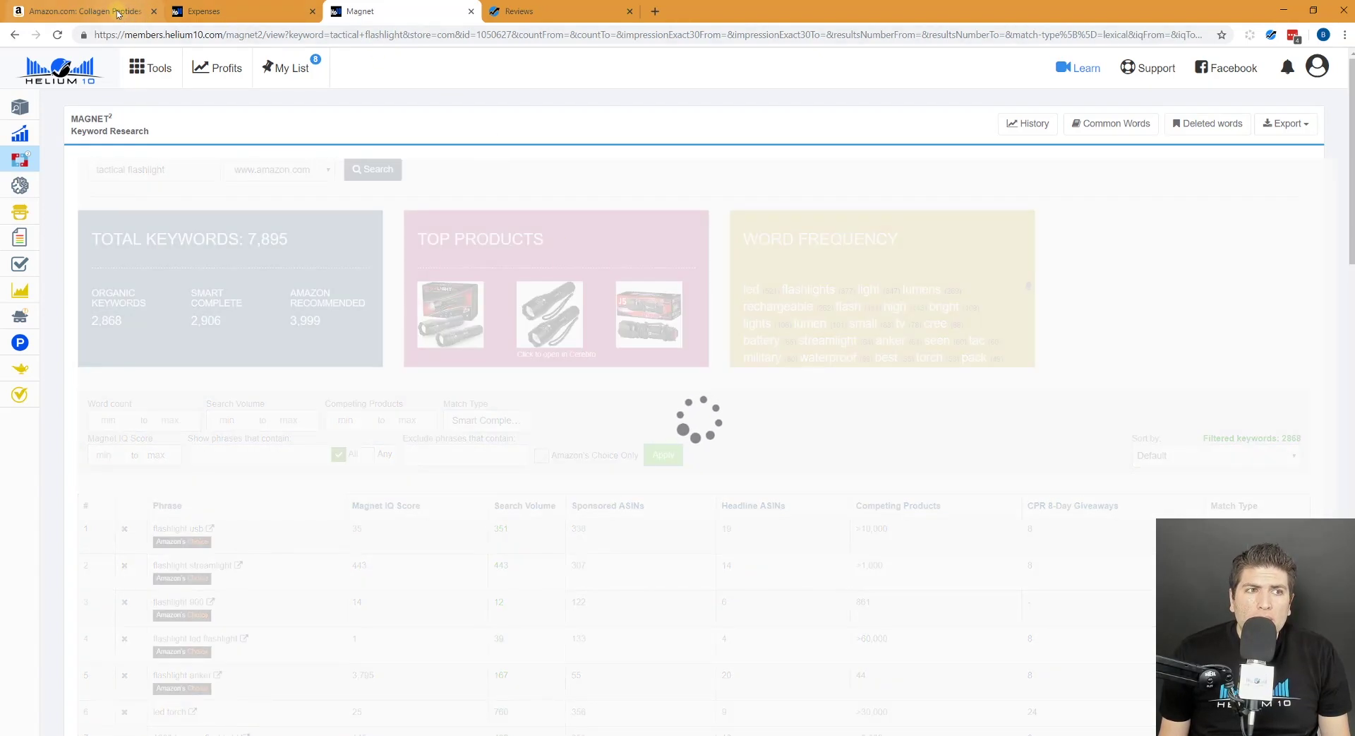
Switch to the Amazon page, set the search to All Departments and enter "tactical flashlight" to show its search suggestions
left_click(85, 11)
scroll(409, 226, "up", 10)
scroll(409, 226, "up", 4)
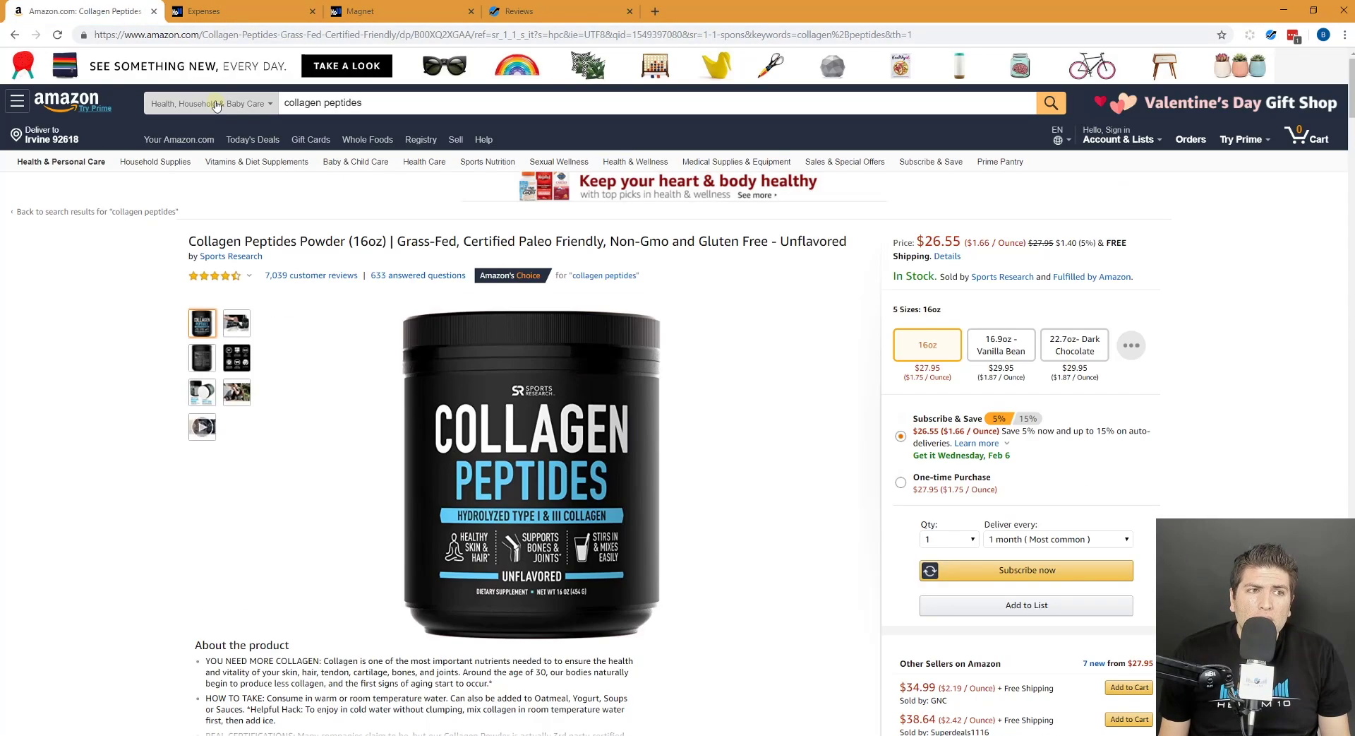
left_click(208, 103)
scroll(212, 211, "up", 5)
left_click(212, 121)
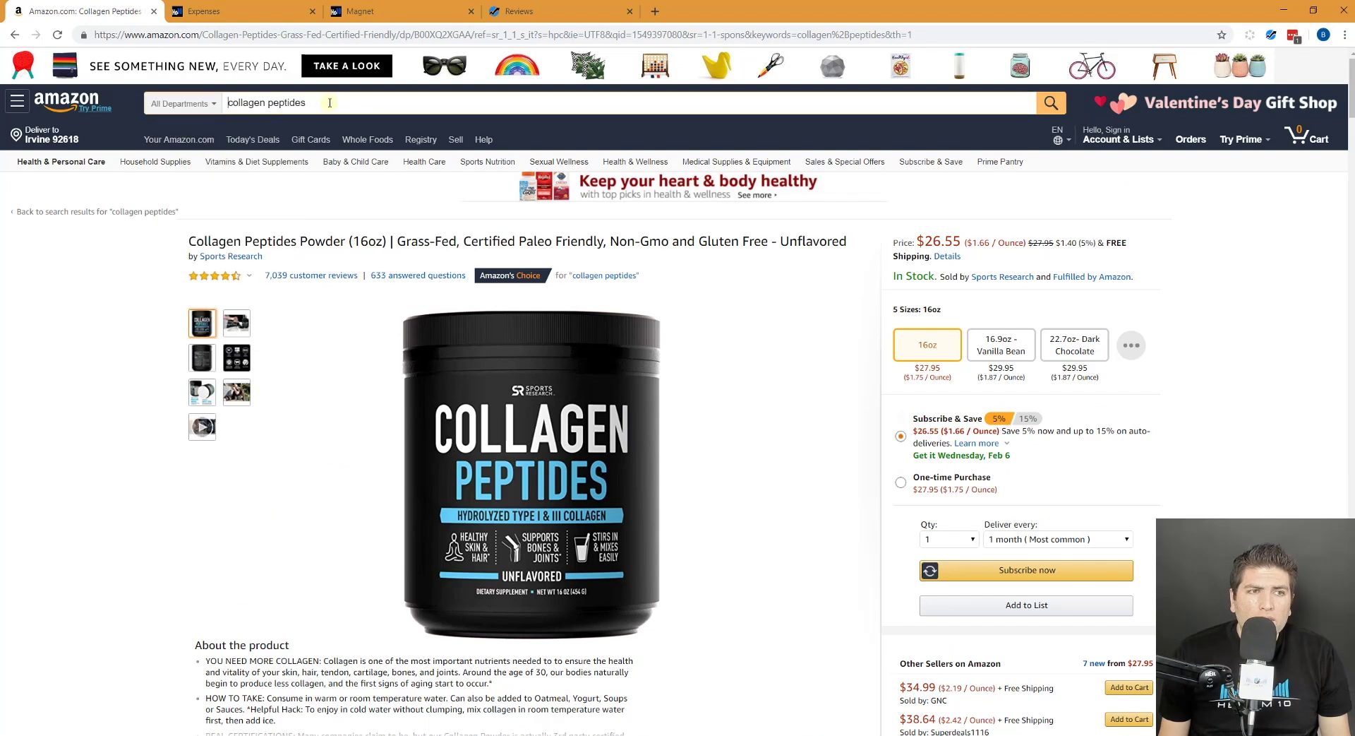
type("tactical")
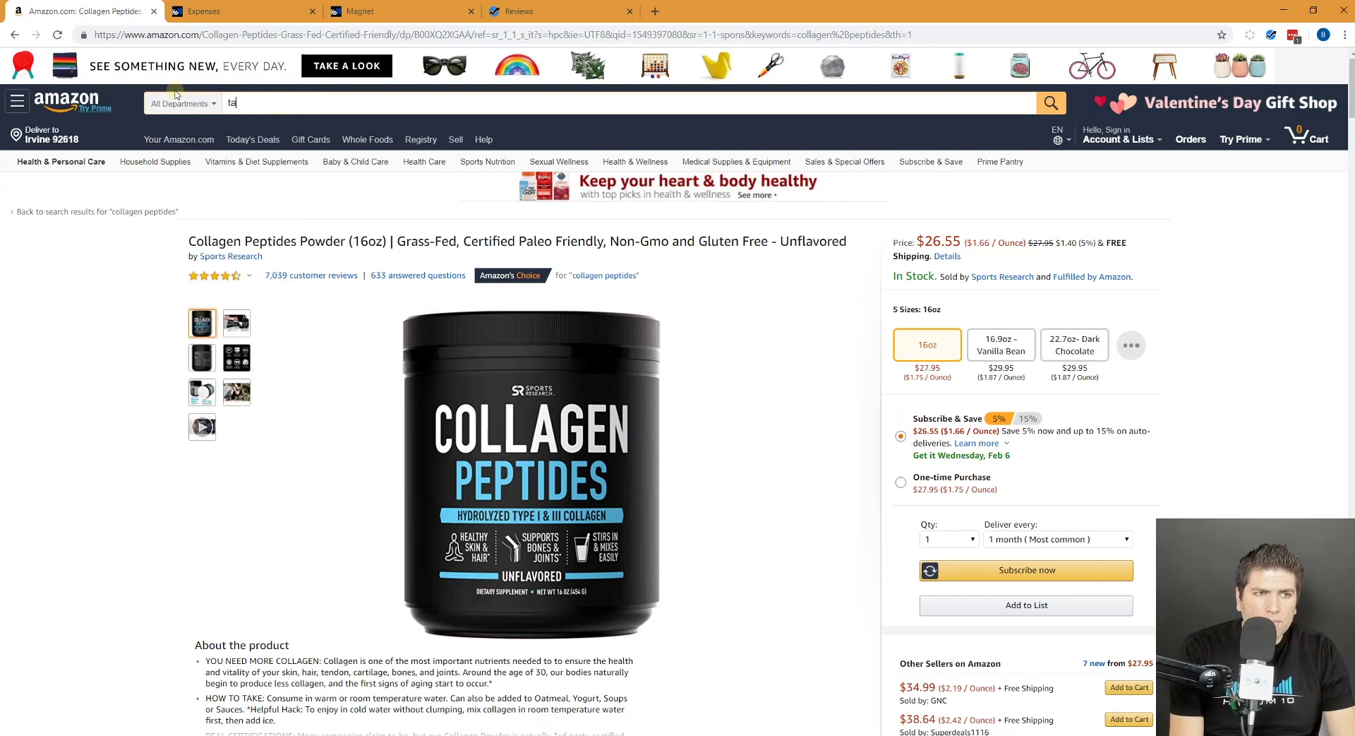
type("shlight")
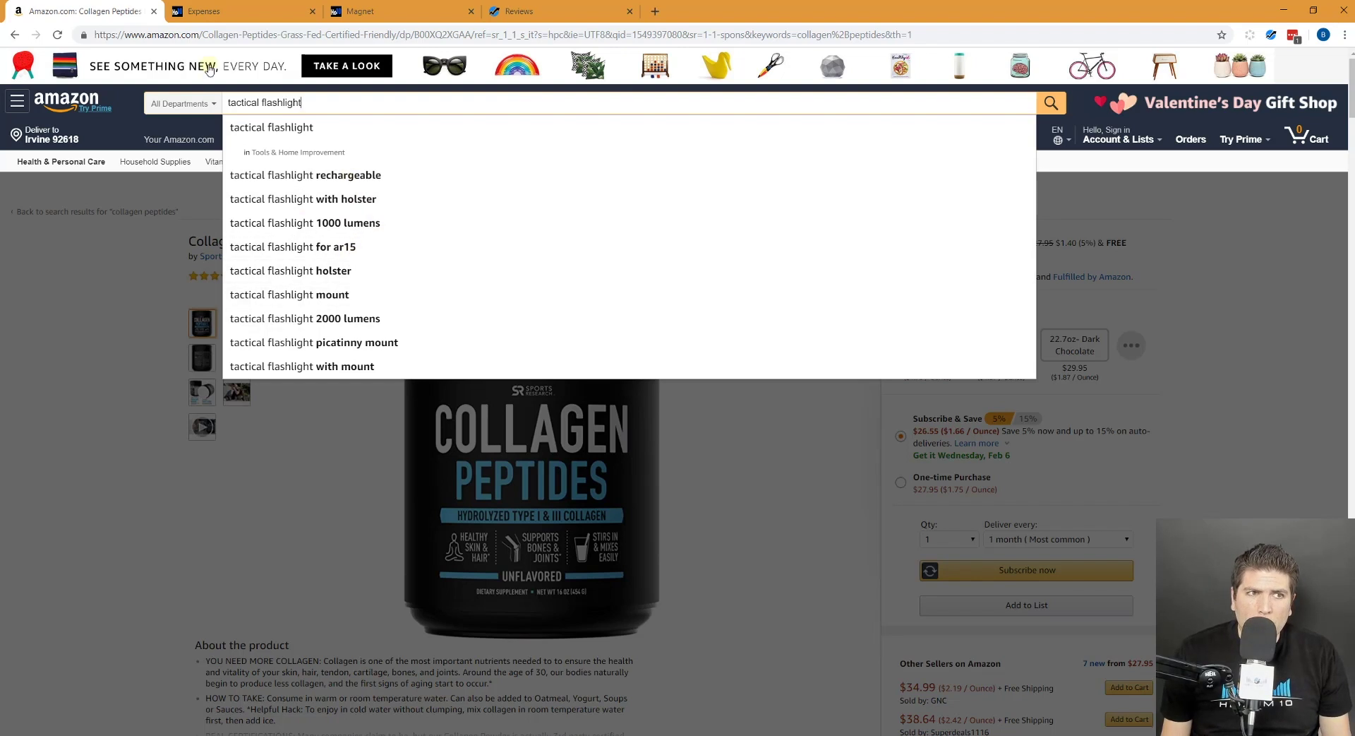
Return to Magnet, examine the Smart Complete phrases and deselect the Smart Complete match type
left_click(378, 12)
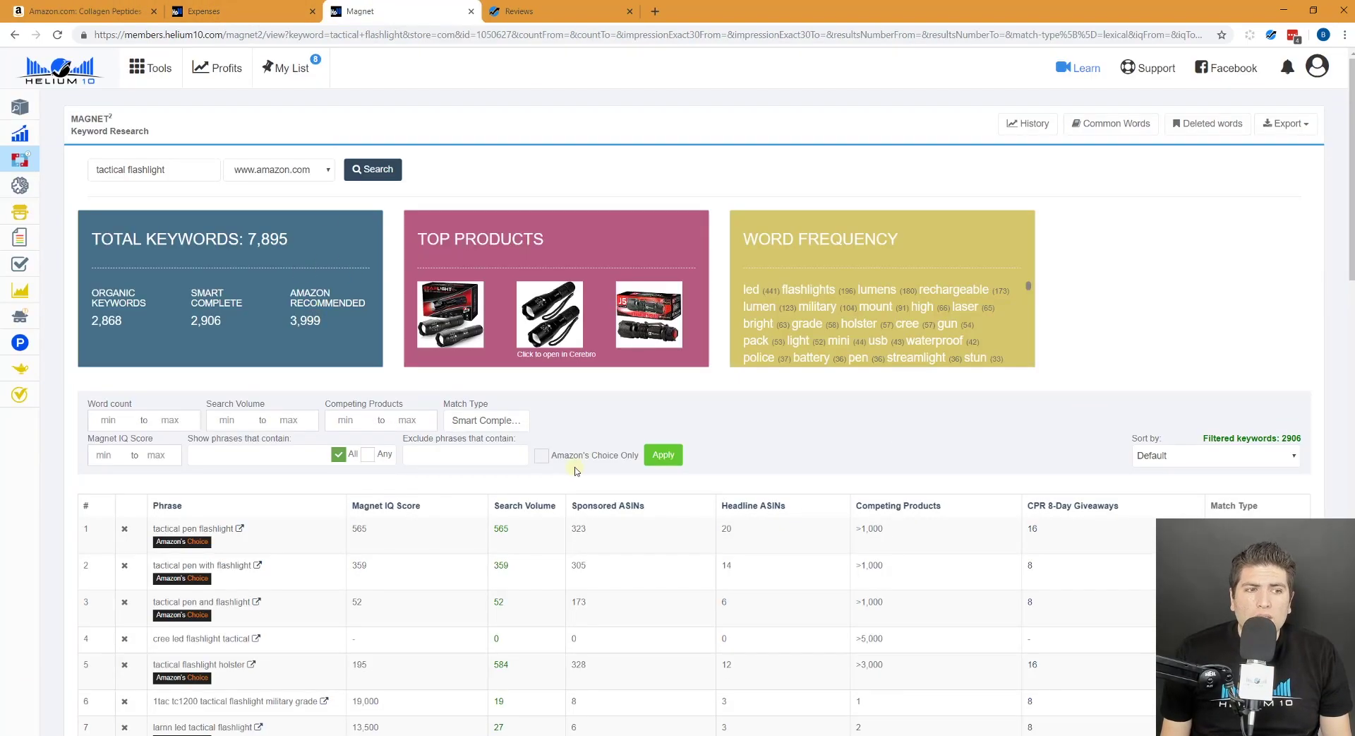
scroll(575, 471, "down", 5)
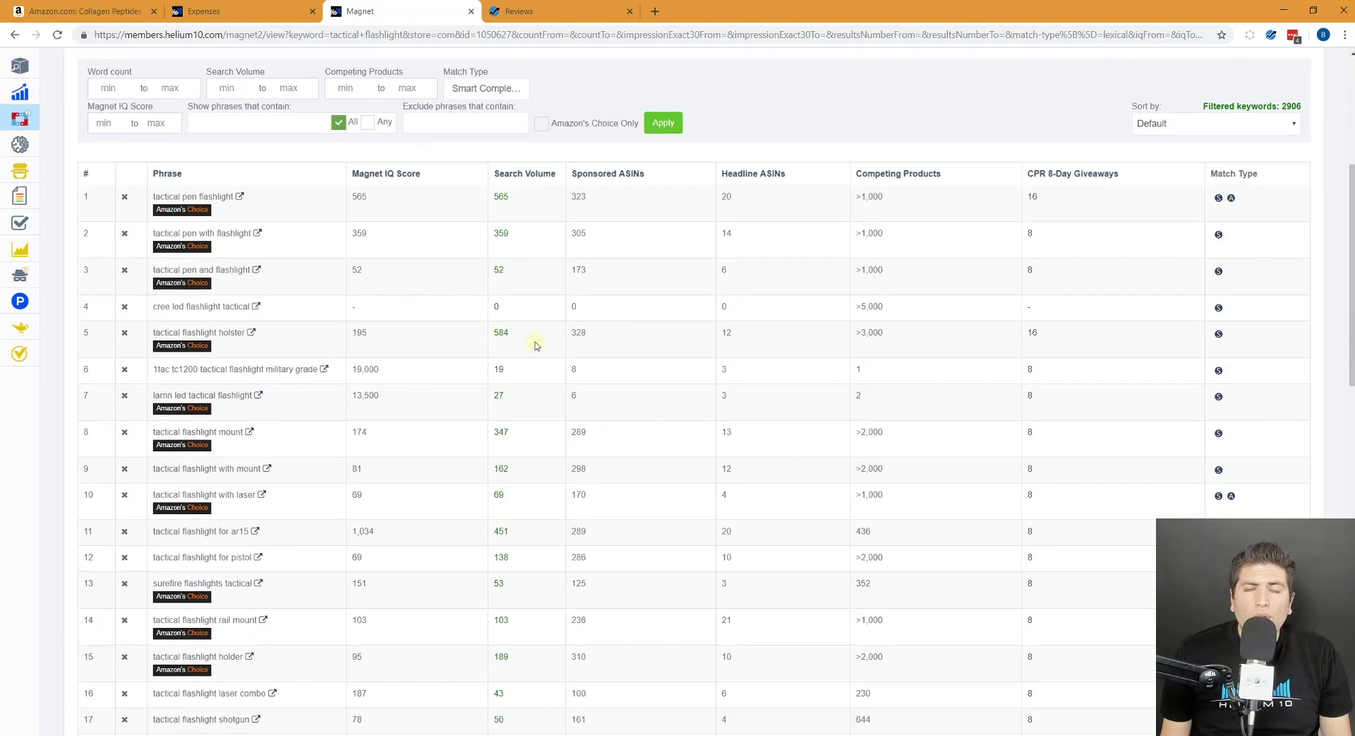
scroll(575, 350, "up", 3)
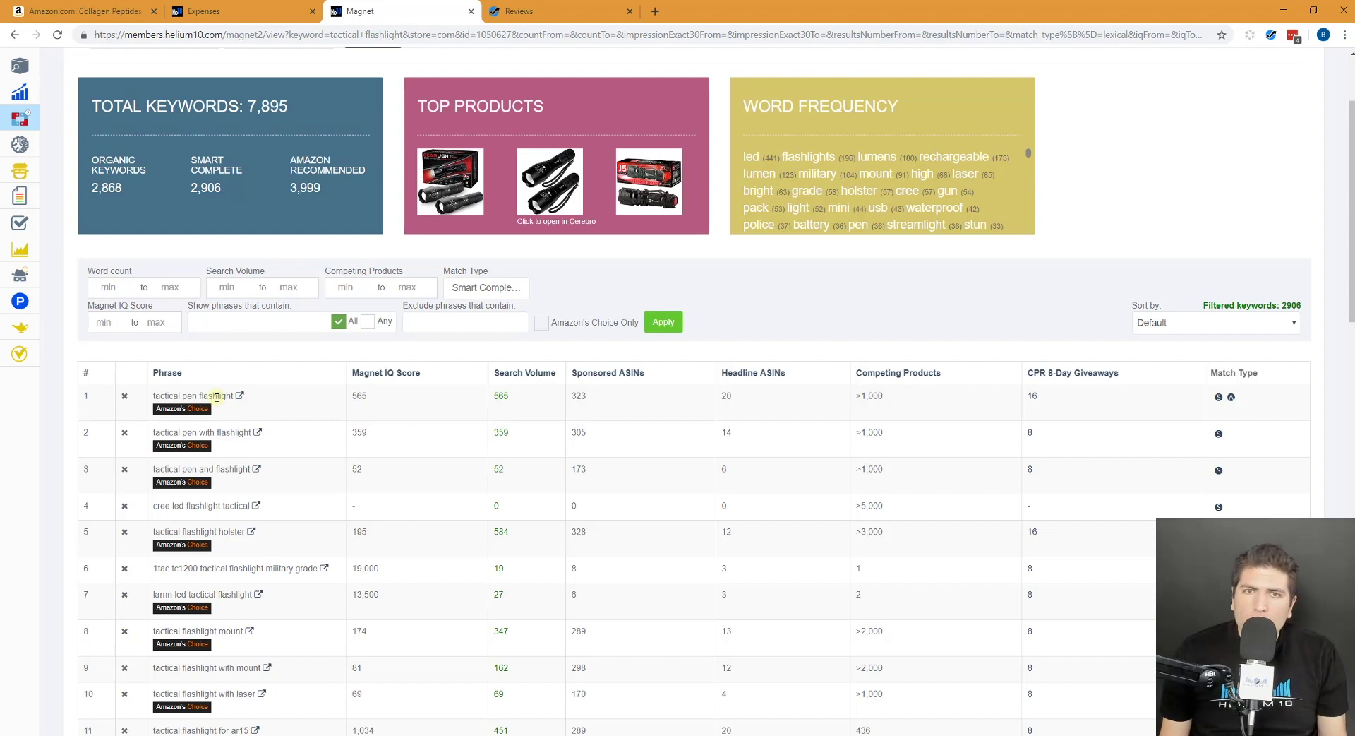
scroll(235, 405, "up", 2)
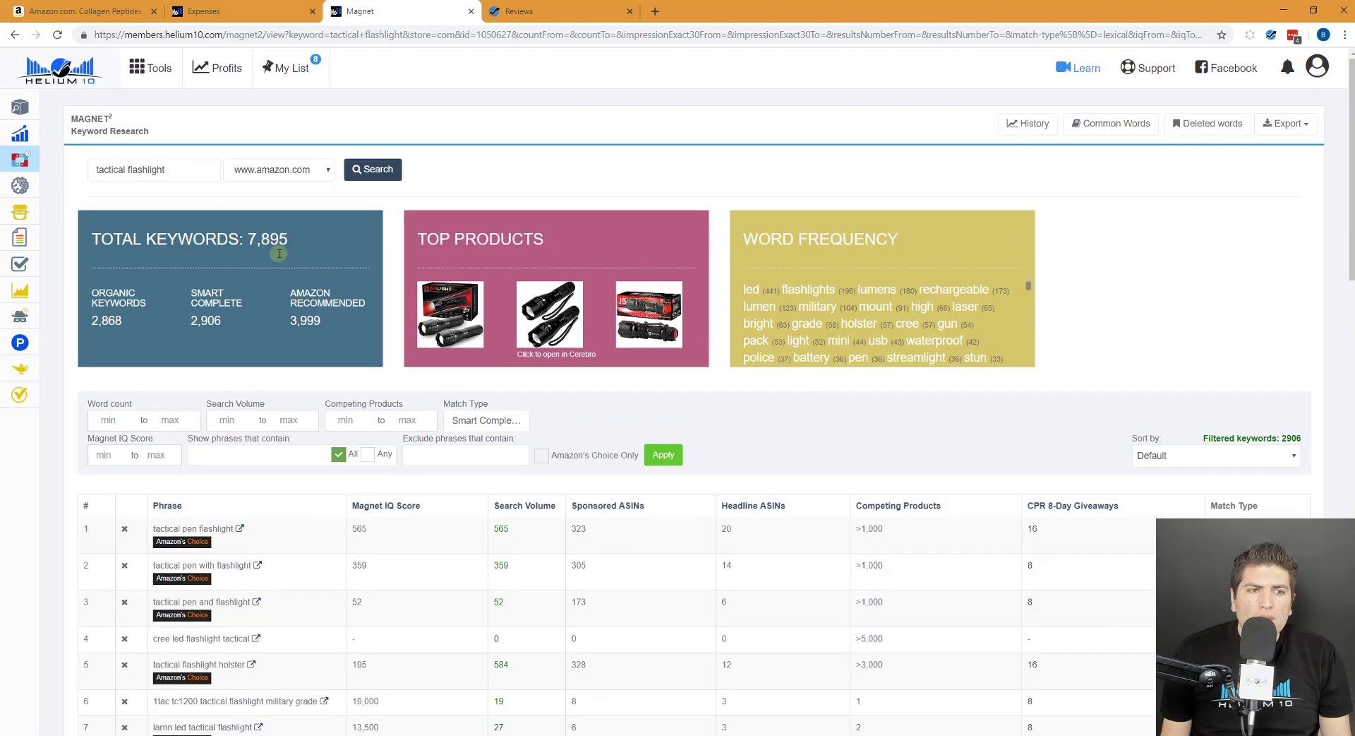
left_click(486, 420)
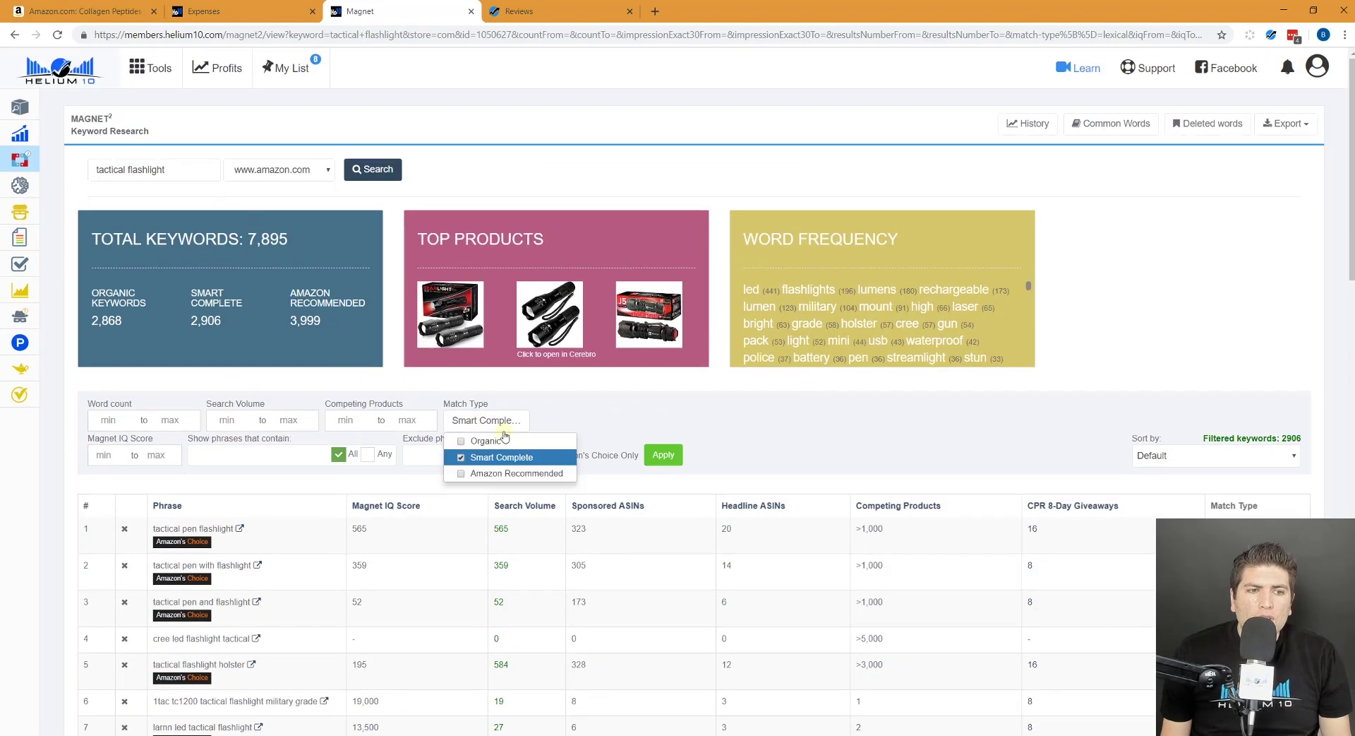
left_click(462, 458)
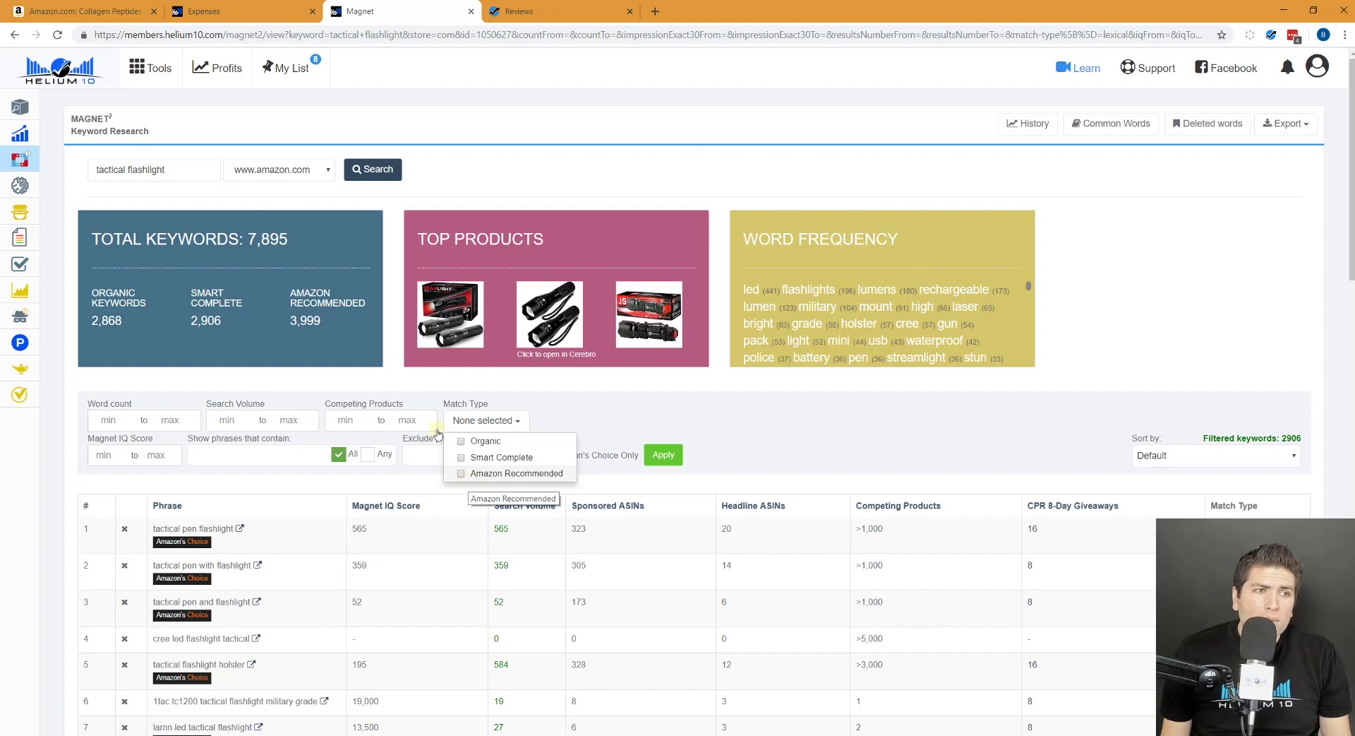
Open Cerebro, then copy the product ASIN from the address of the Amazon Collagen Peptides page
left_click(51, 182)
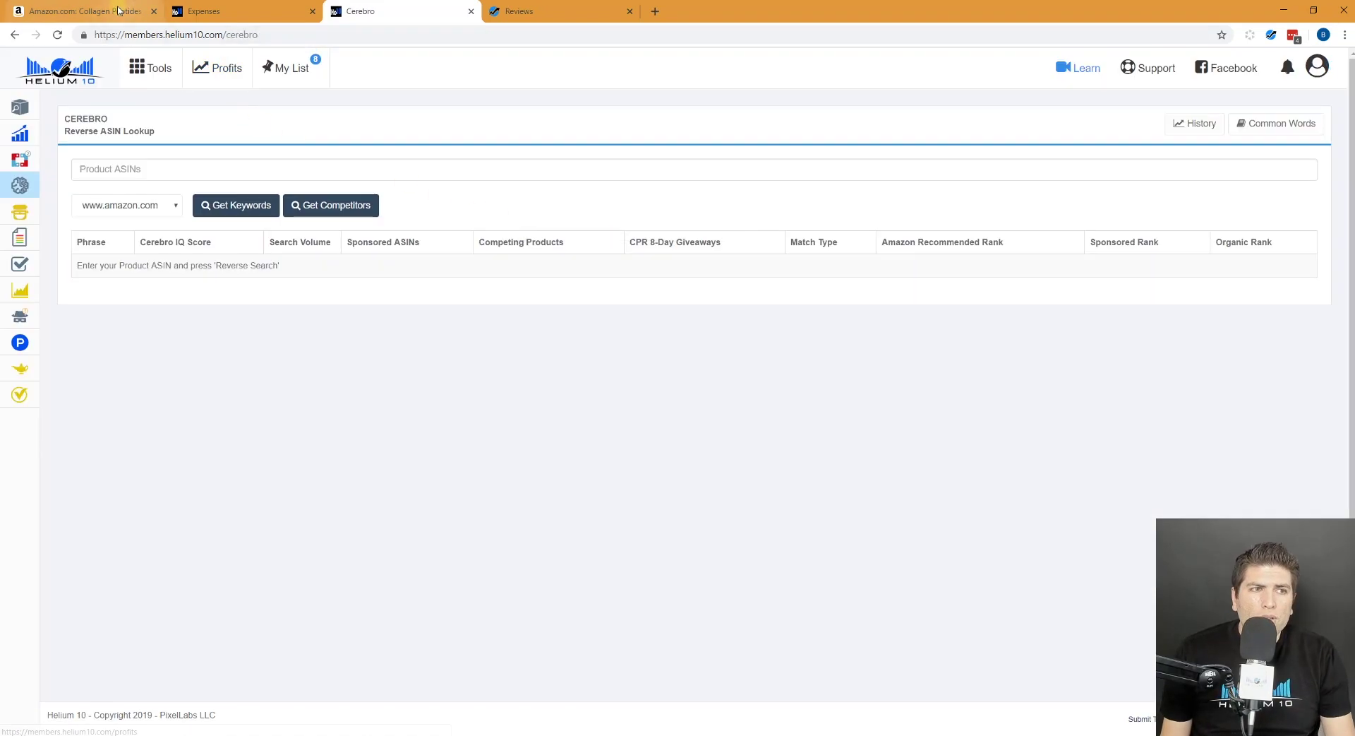
left_click(113, 10)
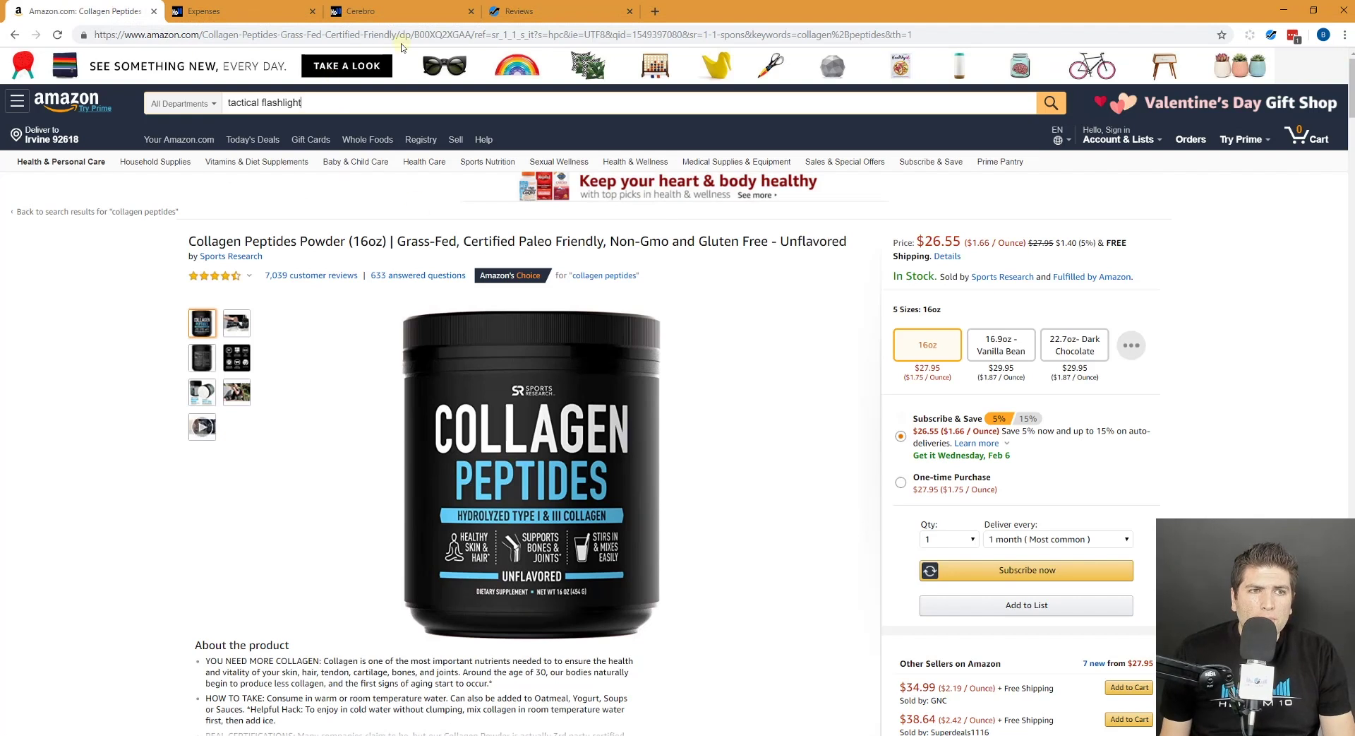
double_click(446, 34)
key("ctrl+c")
left_click(250, 11)
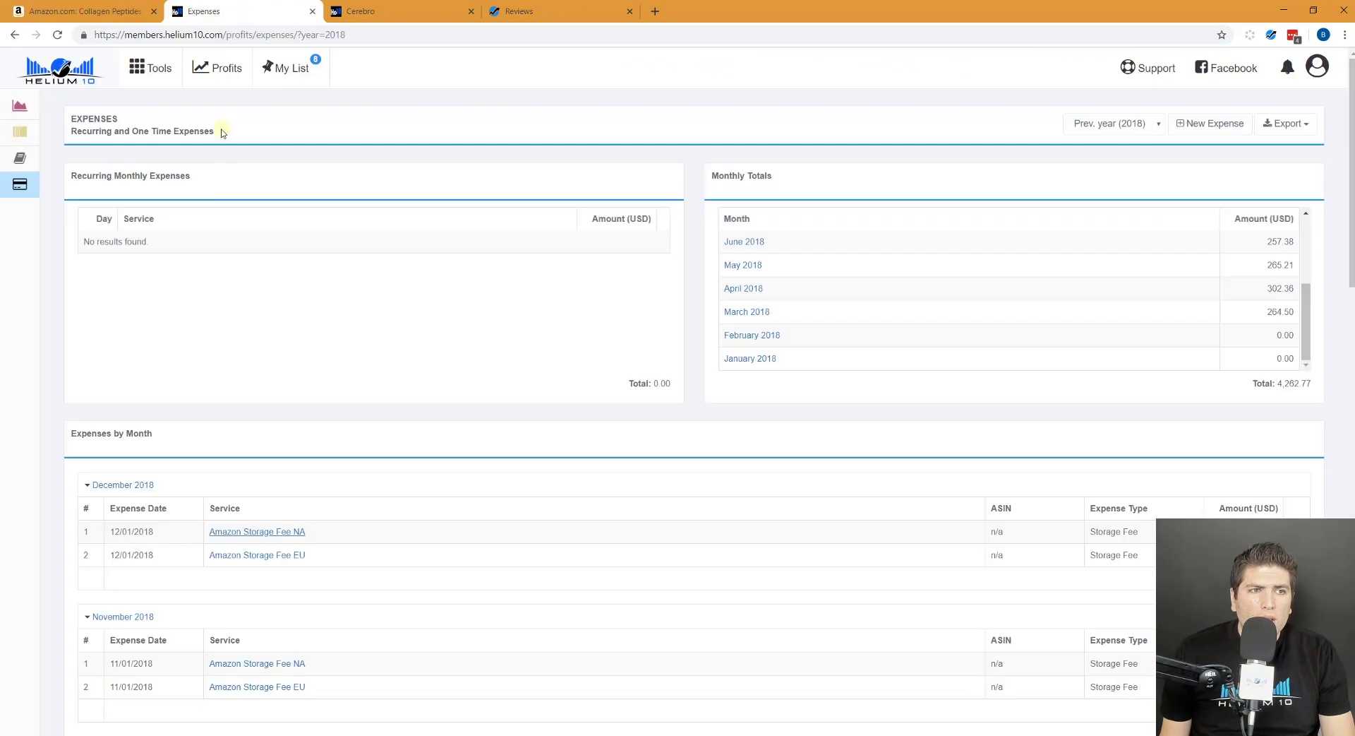
left_click(313, 12)
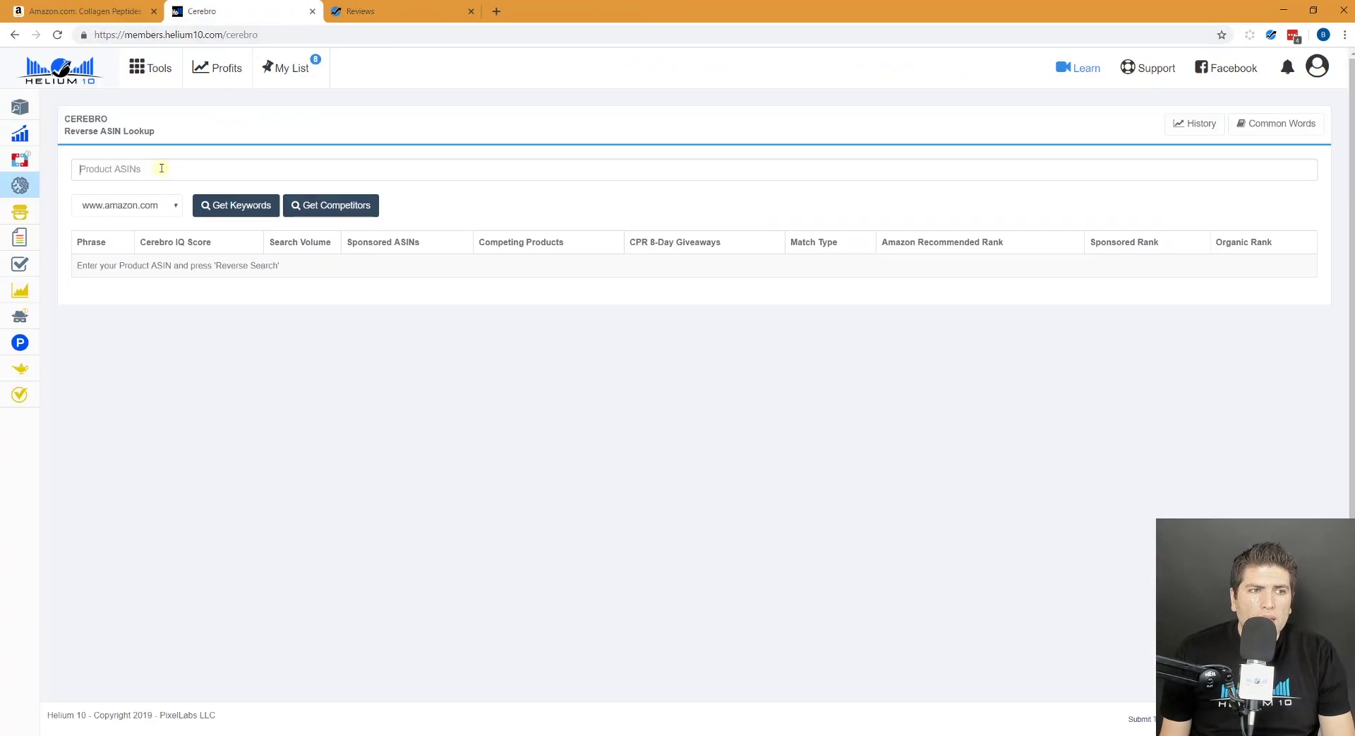
key("ctrl+v")
key("Return")
left_click(233, 204)
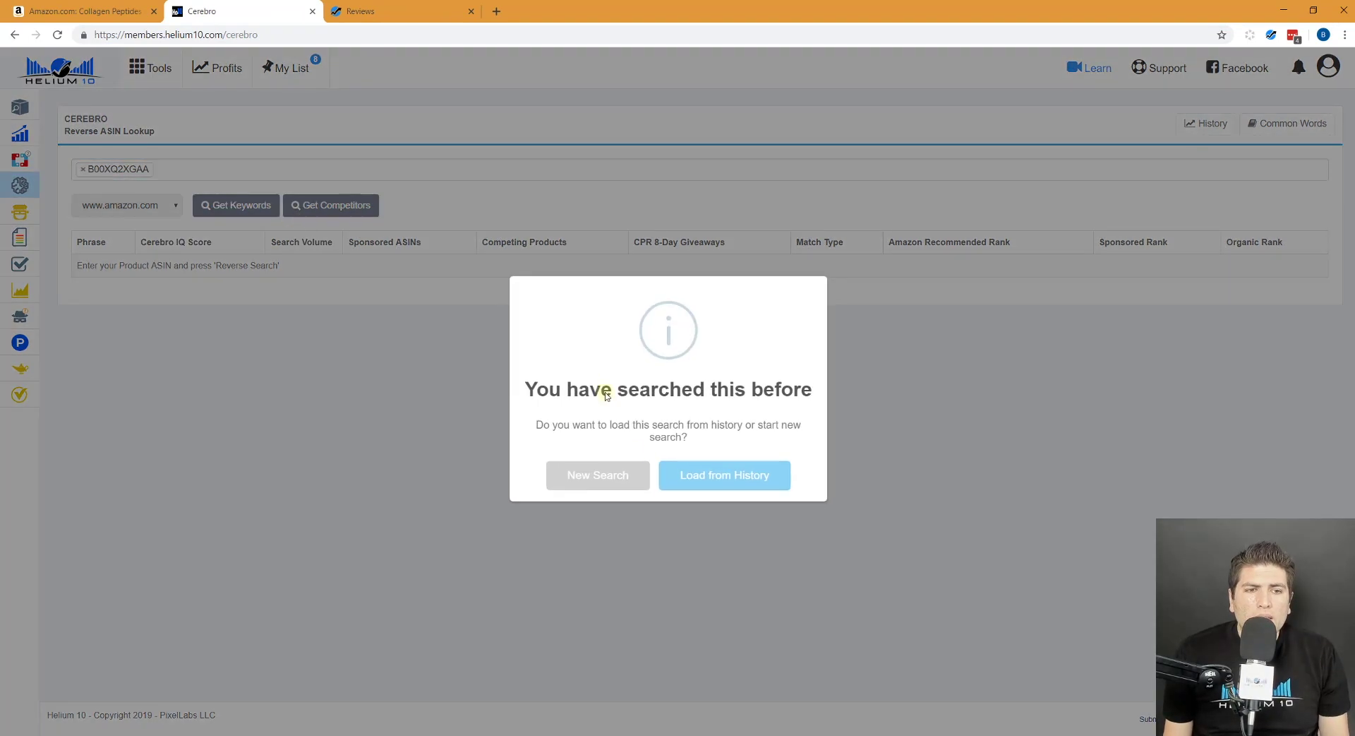
left_click(612, 485)
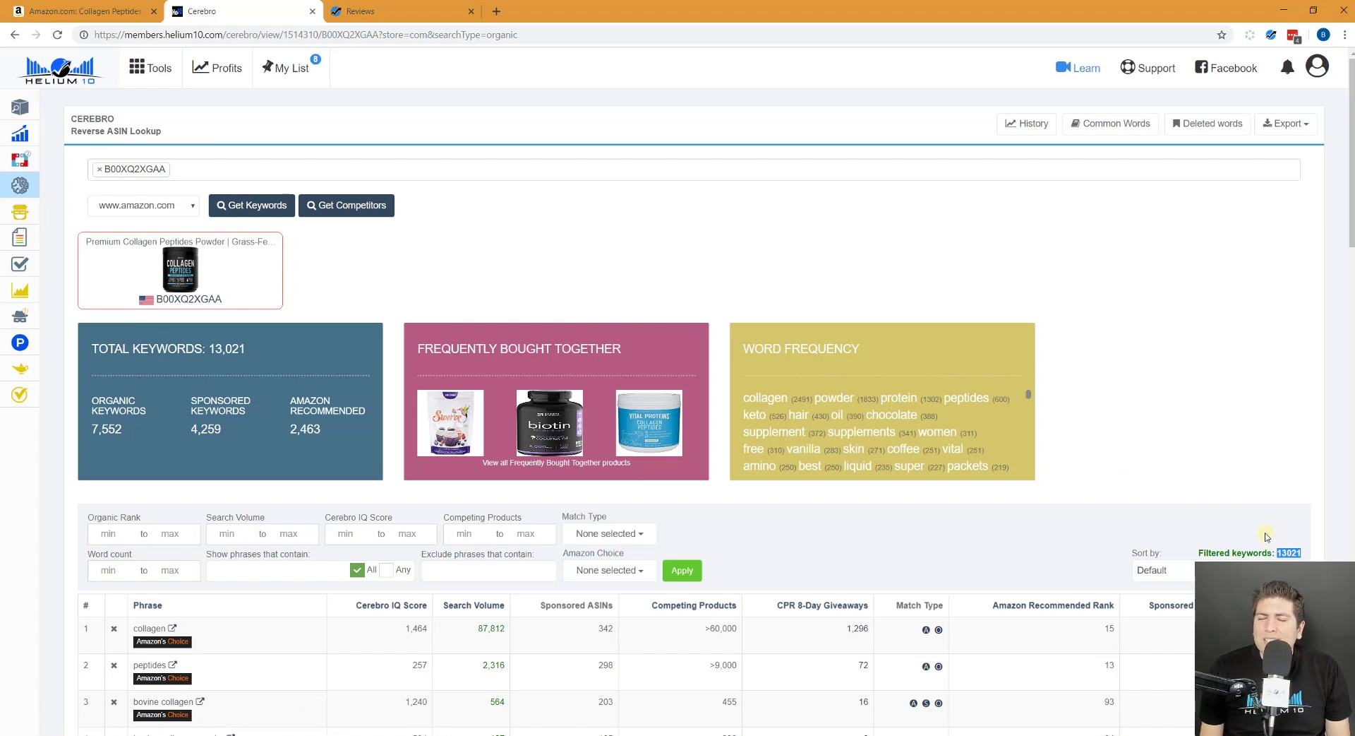
Set the Cerebro match type to Organic for the collagen product's keywords
left_click(474, 362)
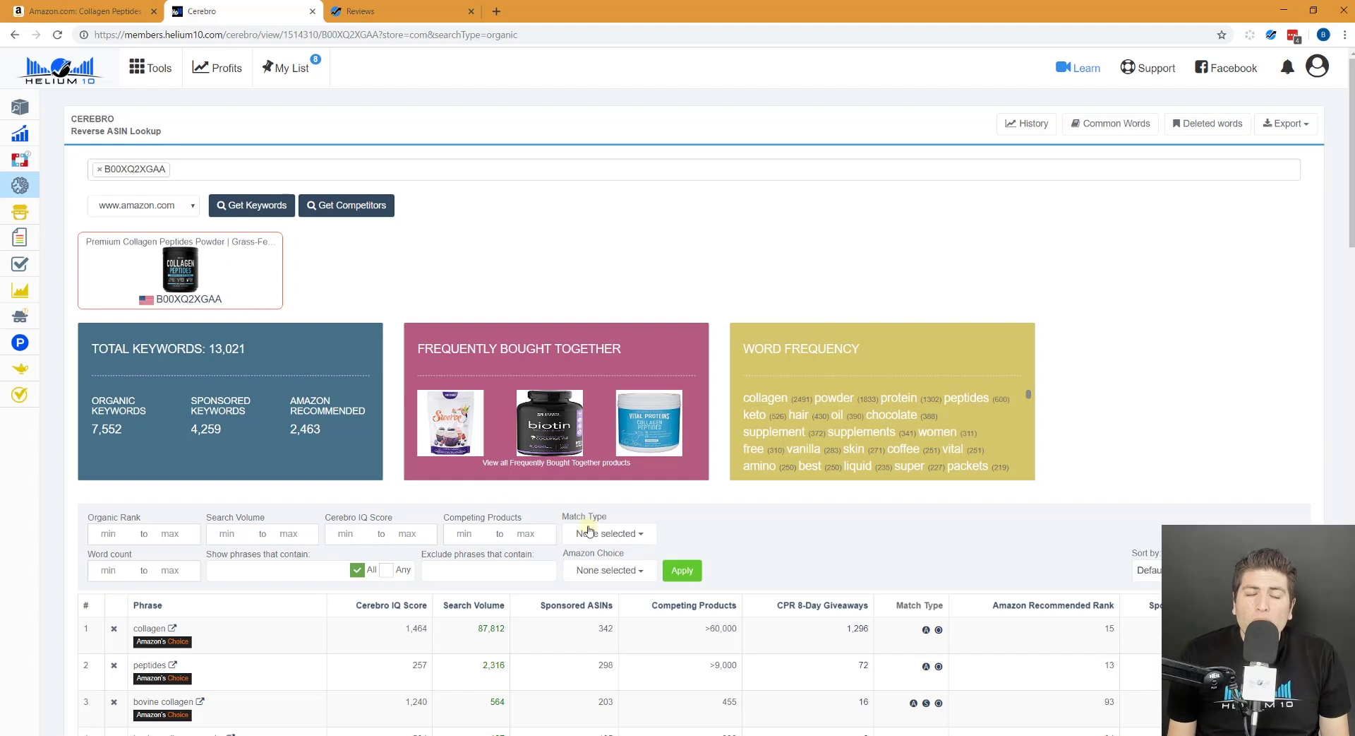
left_click(629, 534)
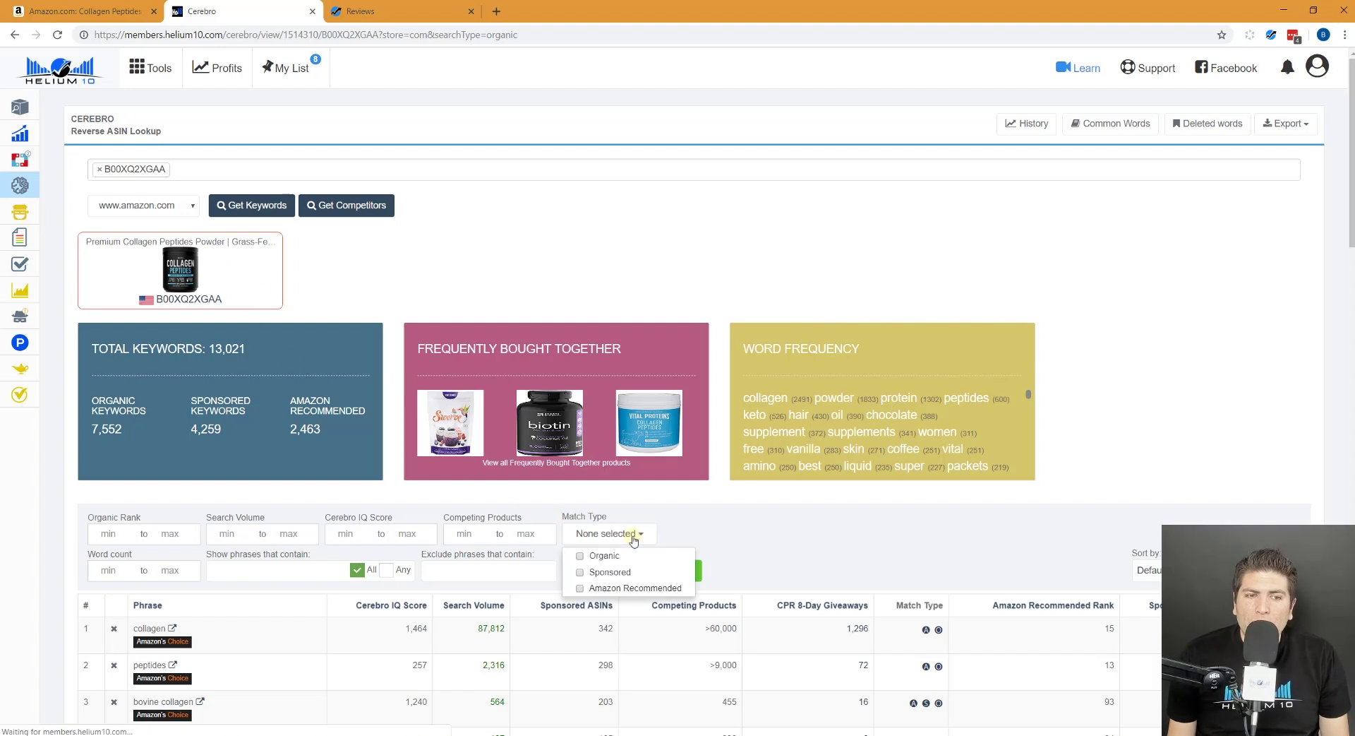
left_click(580, 556)
left_click(749, 563)
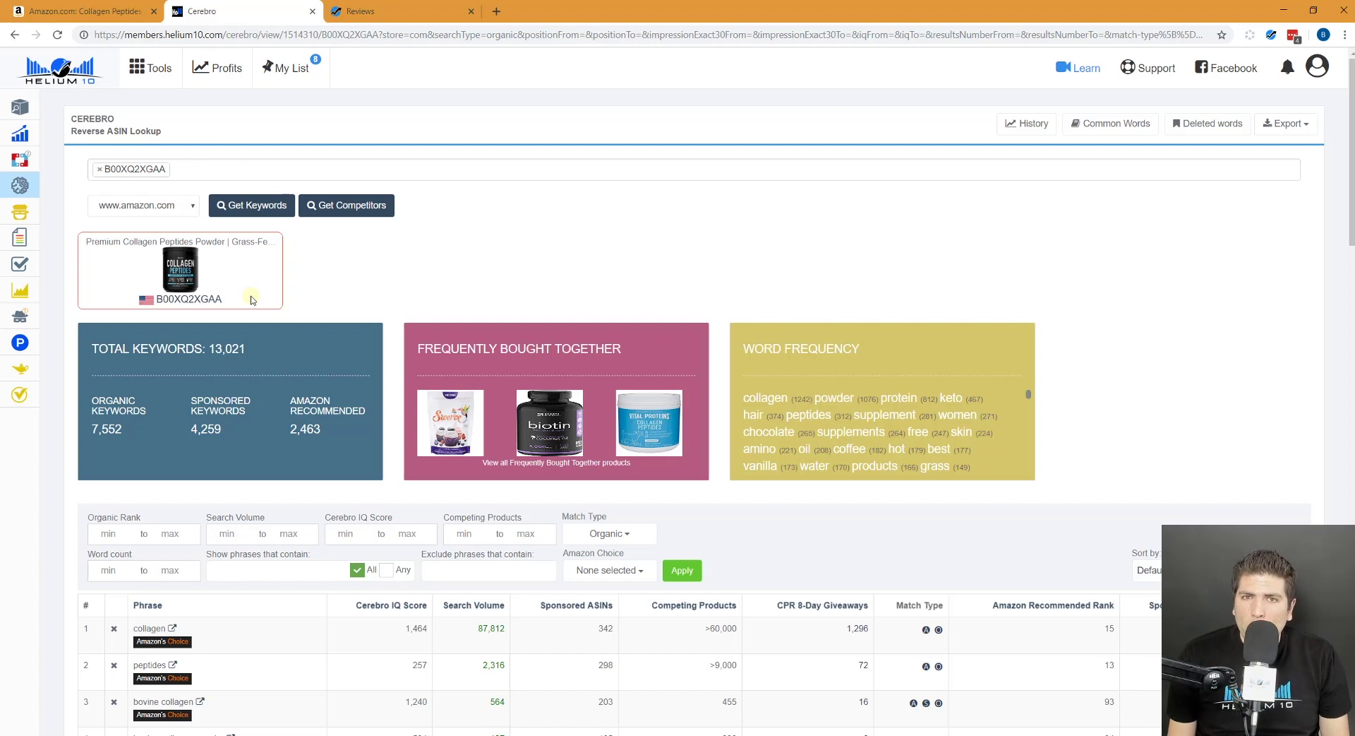
Replace the Organic match type with Sponsored and apply the filter to the Cerebro keywords
left_click(613, 533)
left_click(581, 556)
left_click(580, 571)
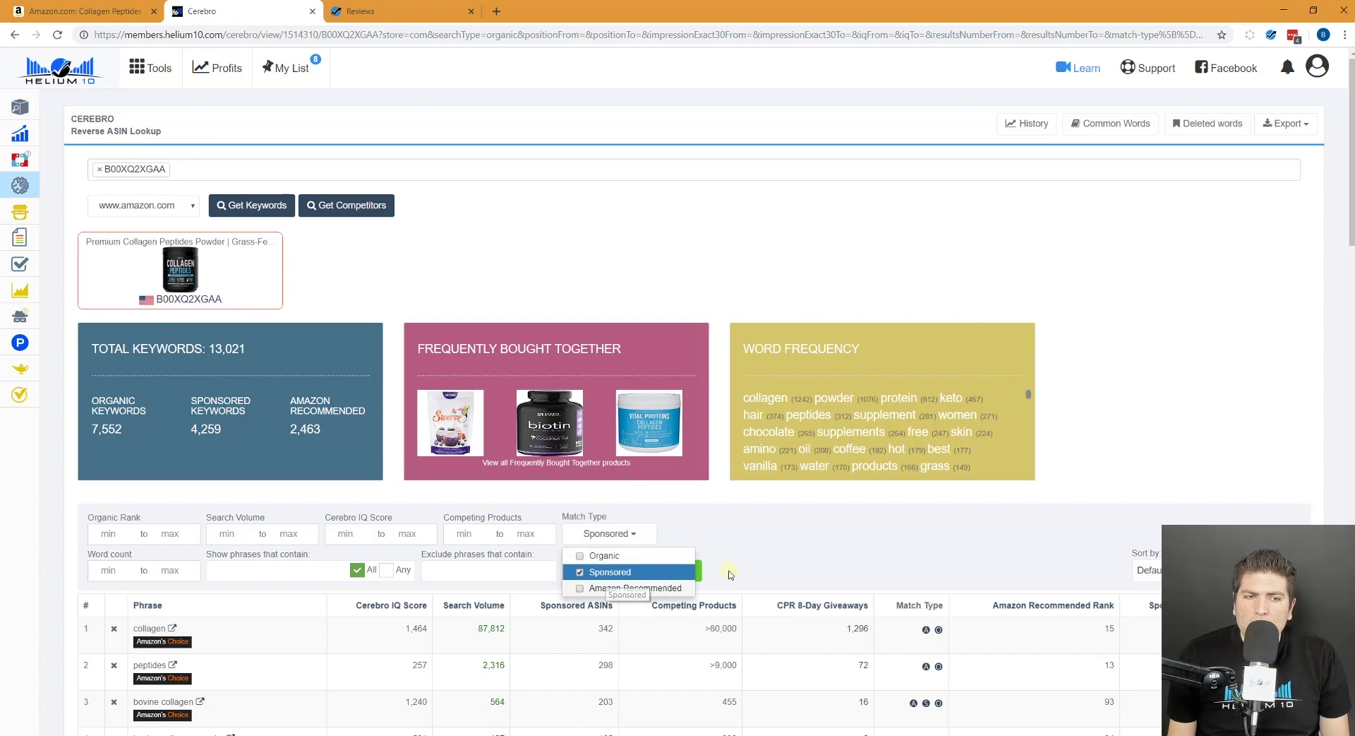
left_click(682, 570)
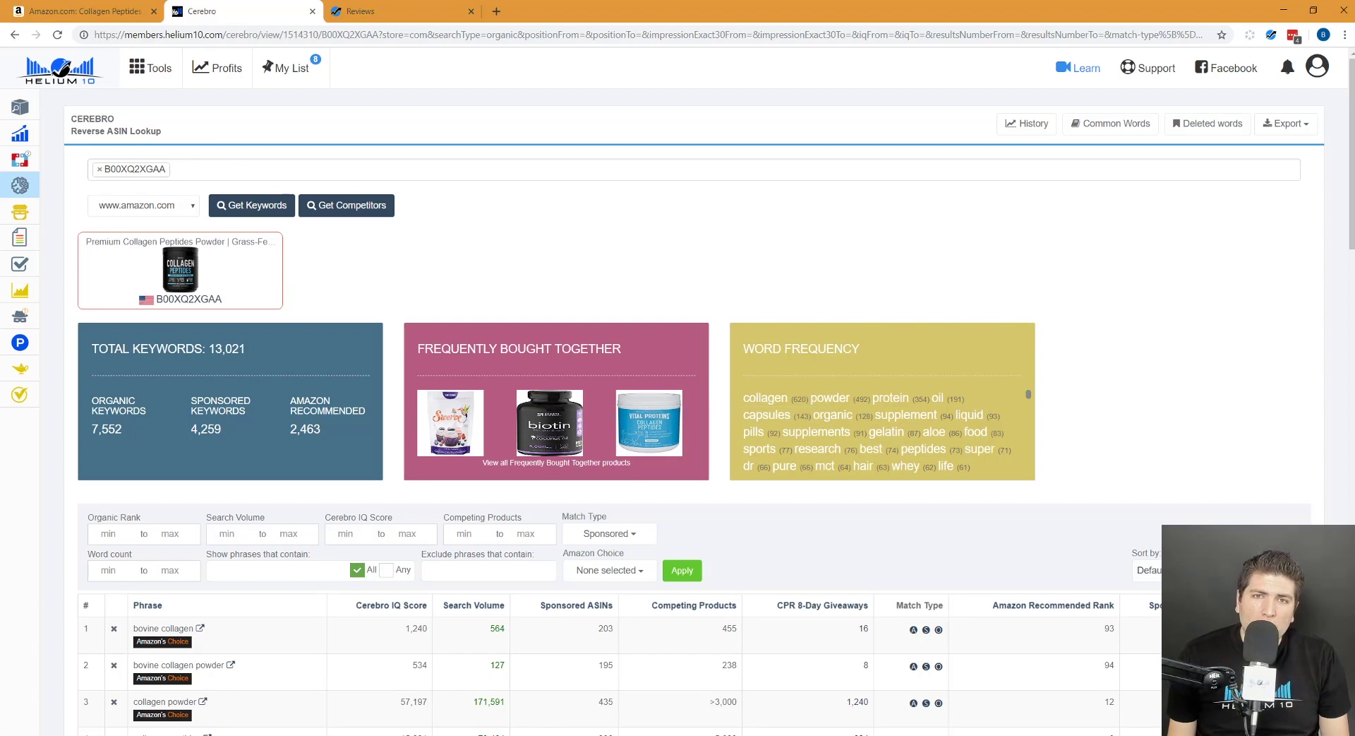
Replace the Sponsored match type with Amazon Recommended for the Cerebro keyword list
left_click(609, 533)
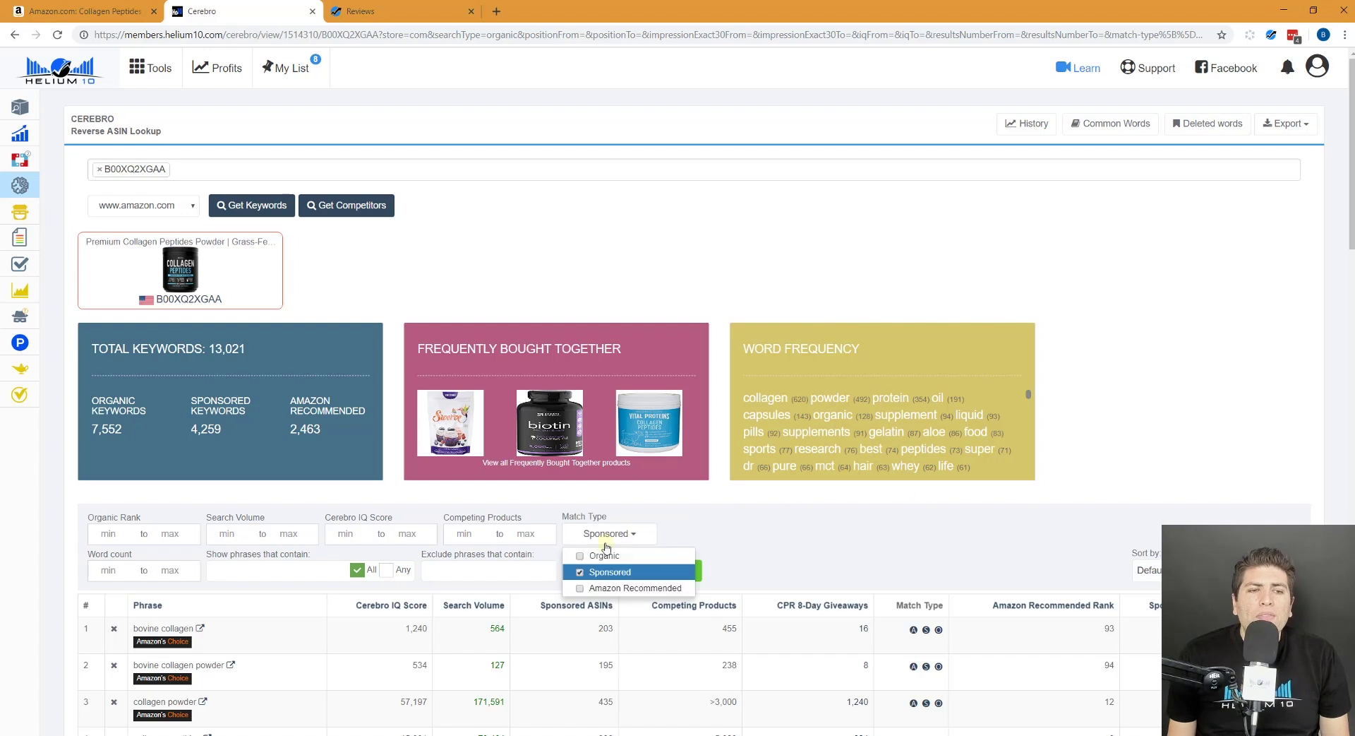
left_click(580, 571)
left_click(581, 588)
left_click(768, 577)
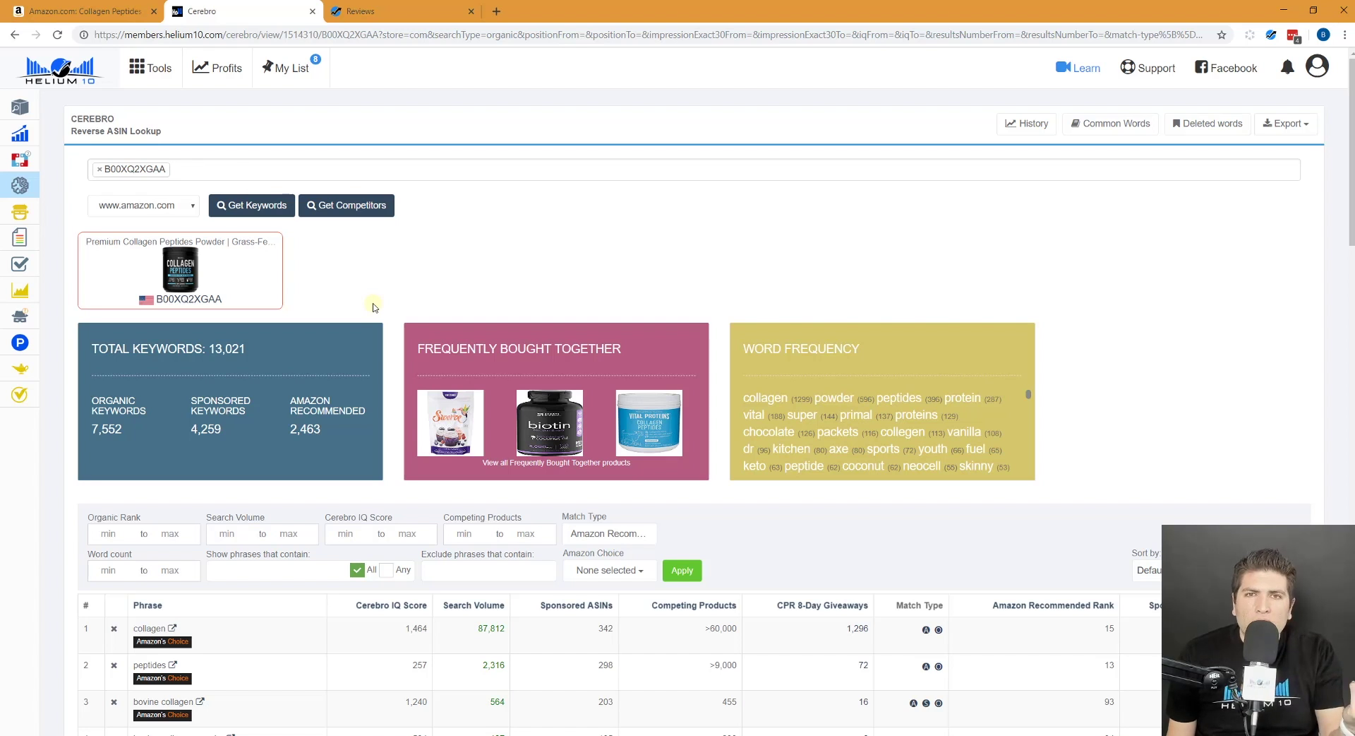
Open the Cerebro tutorial videos, look through the list and close it again
mouse_move(70, 201)
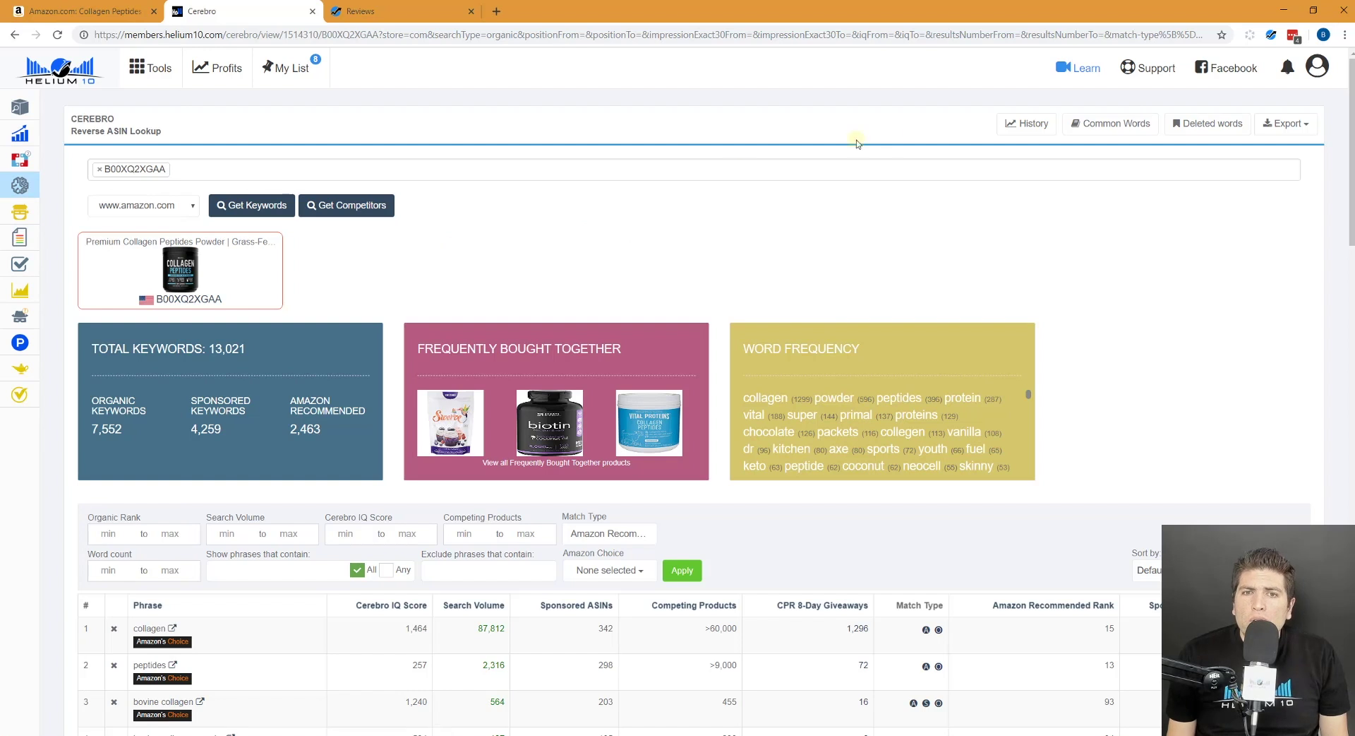
left_click(1077, 71)
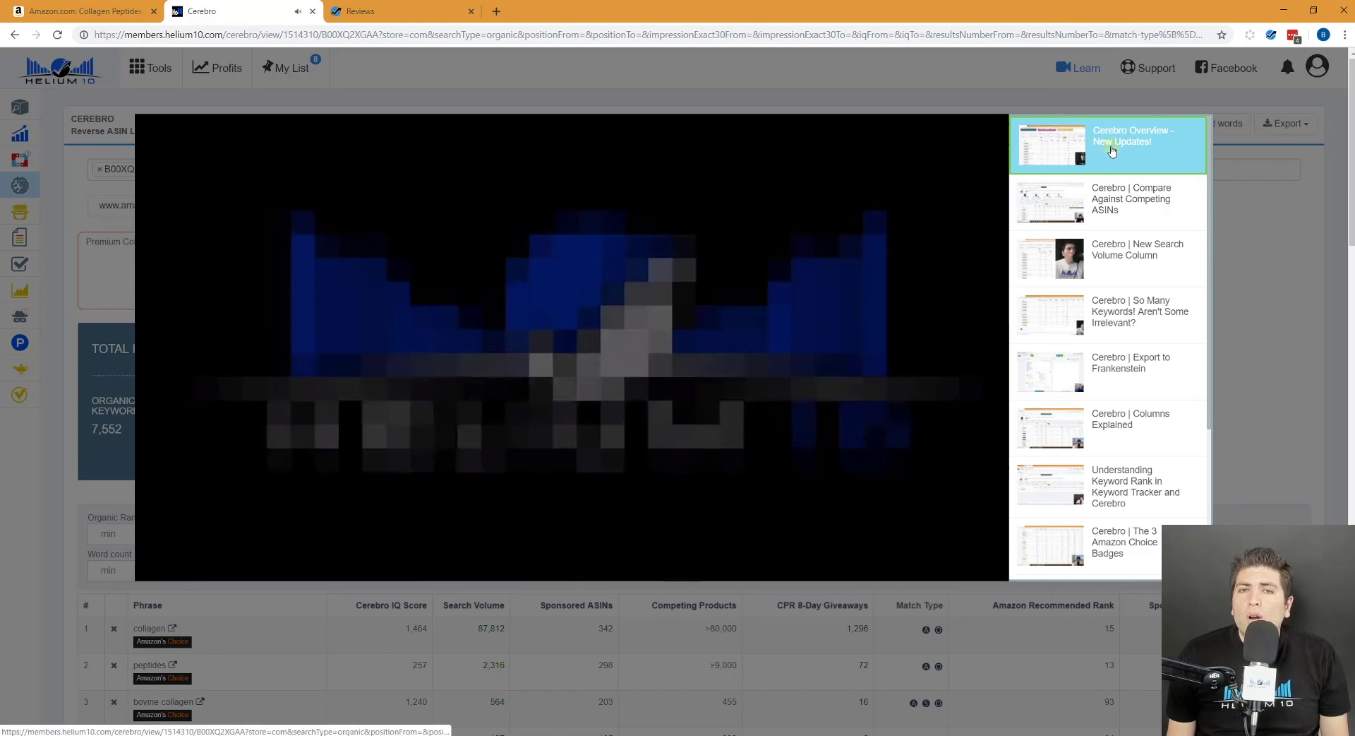
scroll(1119, 190, "down", 3)
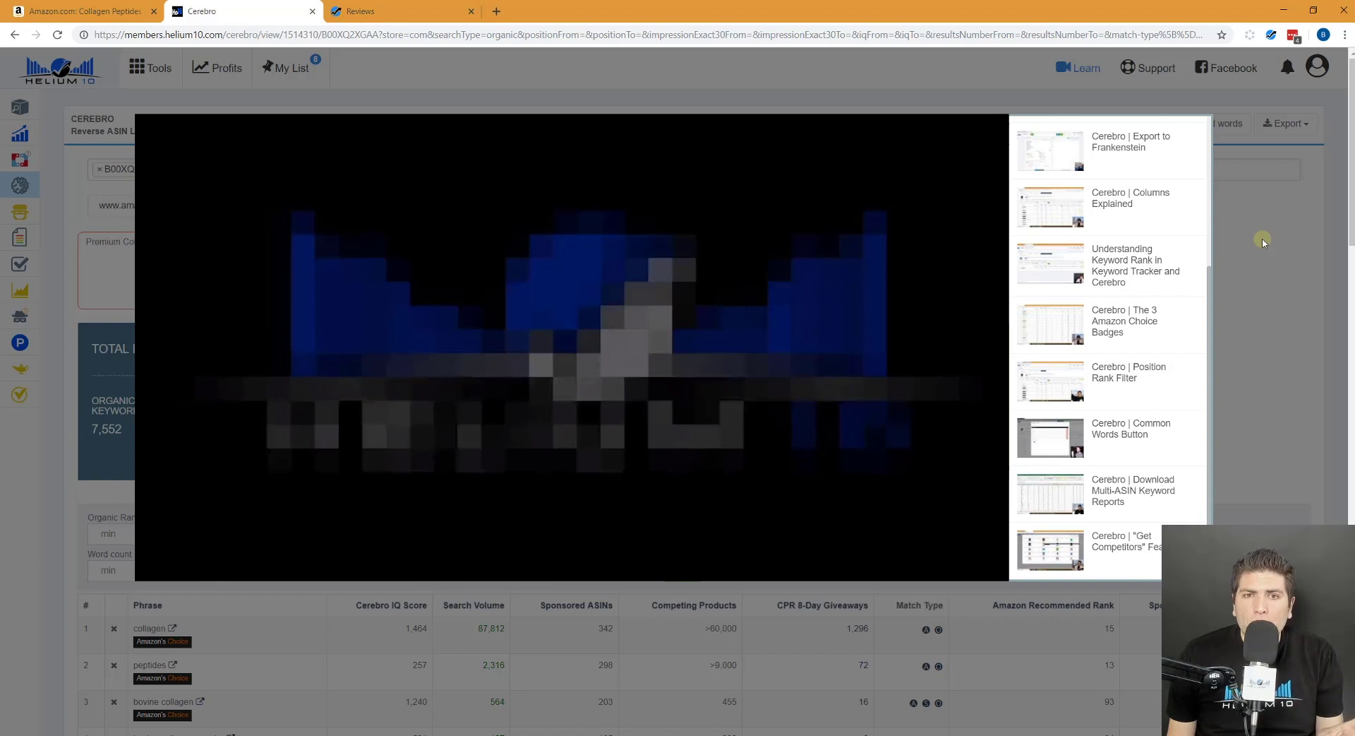
left_click(1226, 205)
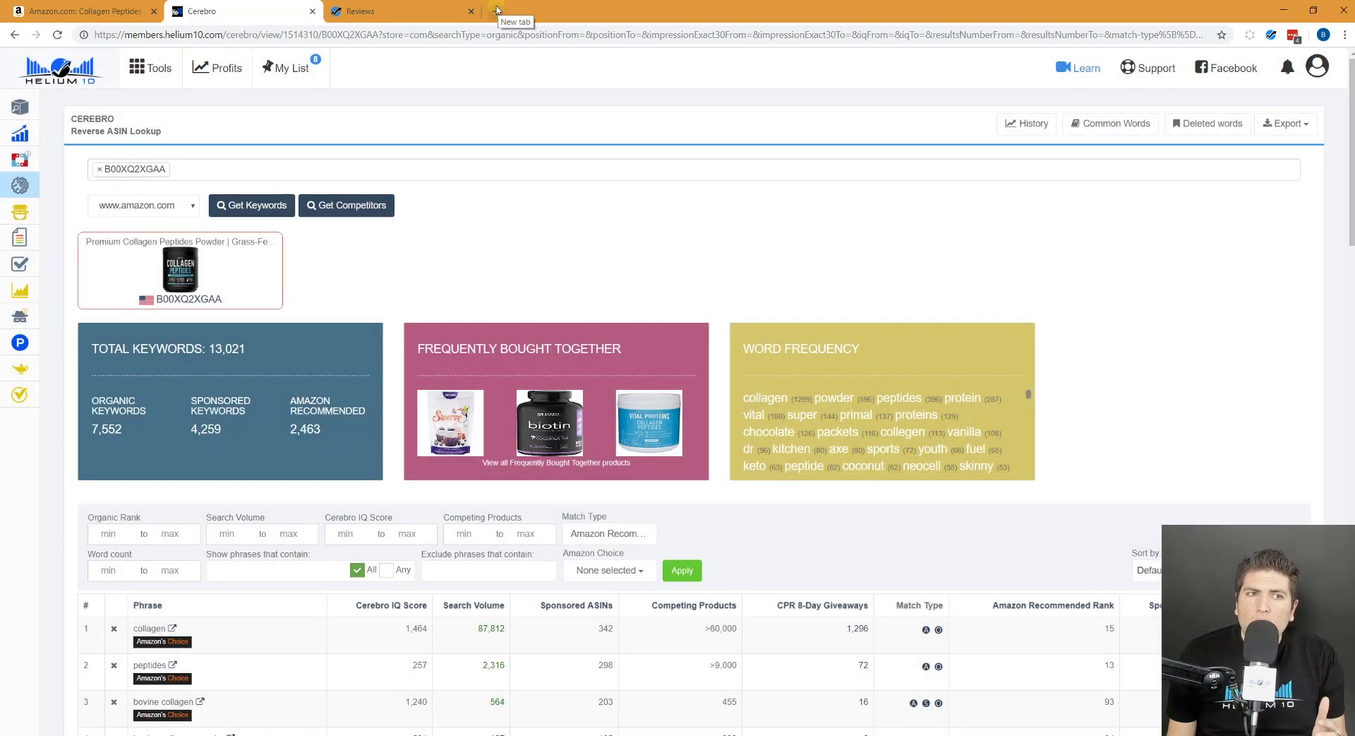
Load helium10.com in place of the Reviews page and look through its Pro Training page
left_click(381, 12)
left_click(455, 34)
type("heli")
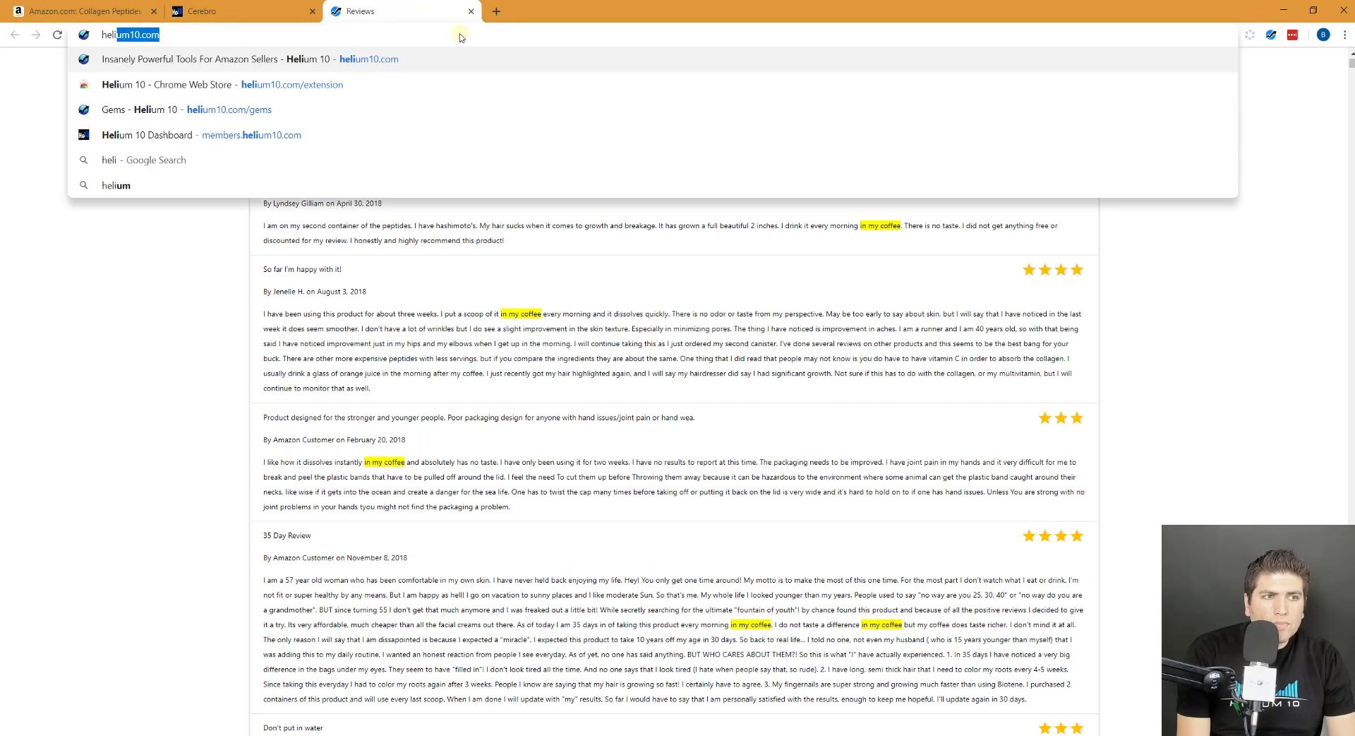
key("Return")
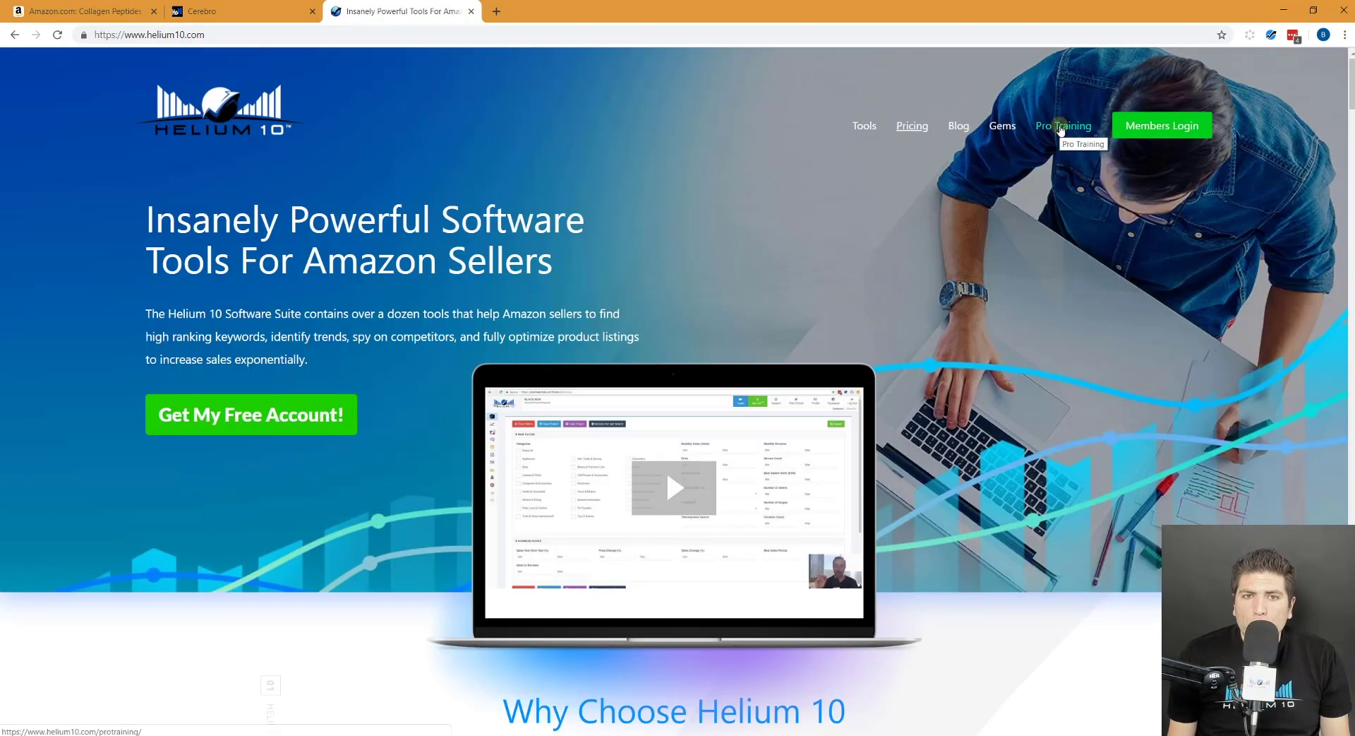
left_click(1061, 129)
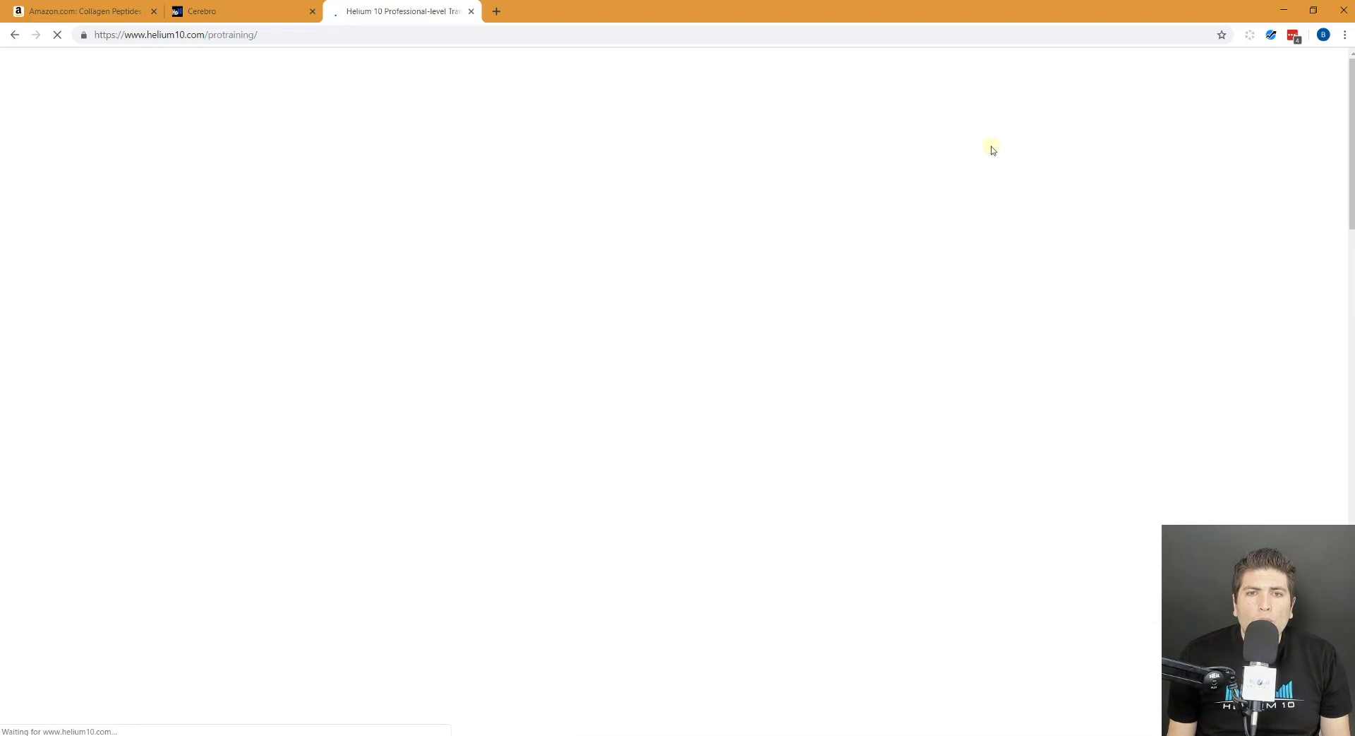
scroll(732, 218, "down", 5)
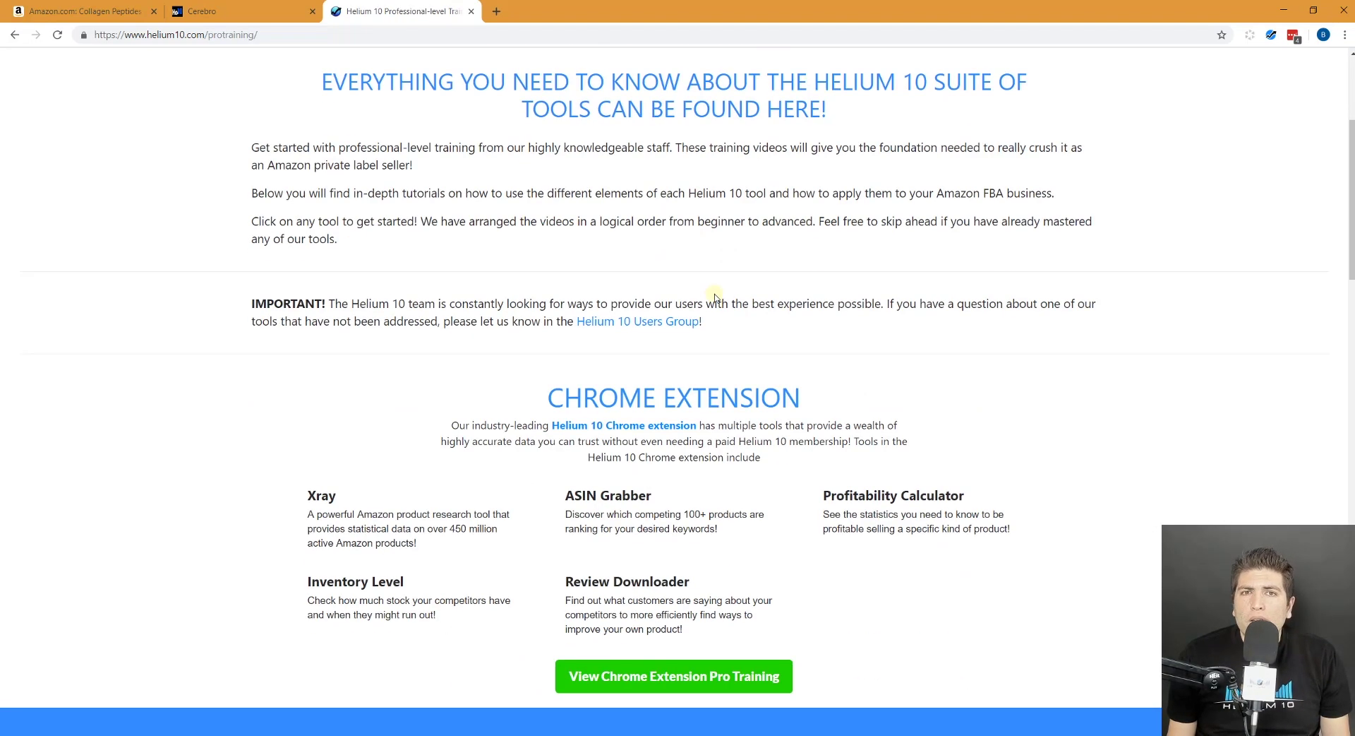
scroll(777, 343, "down", 5)
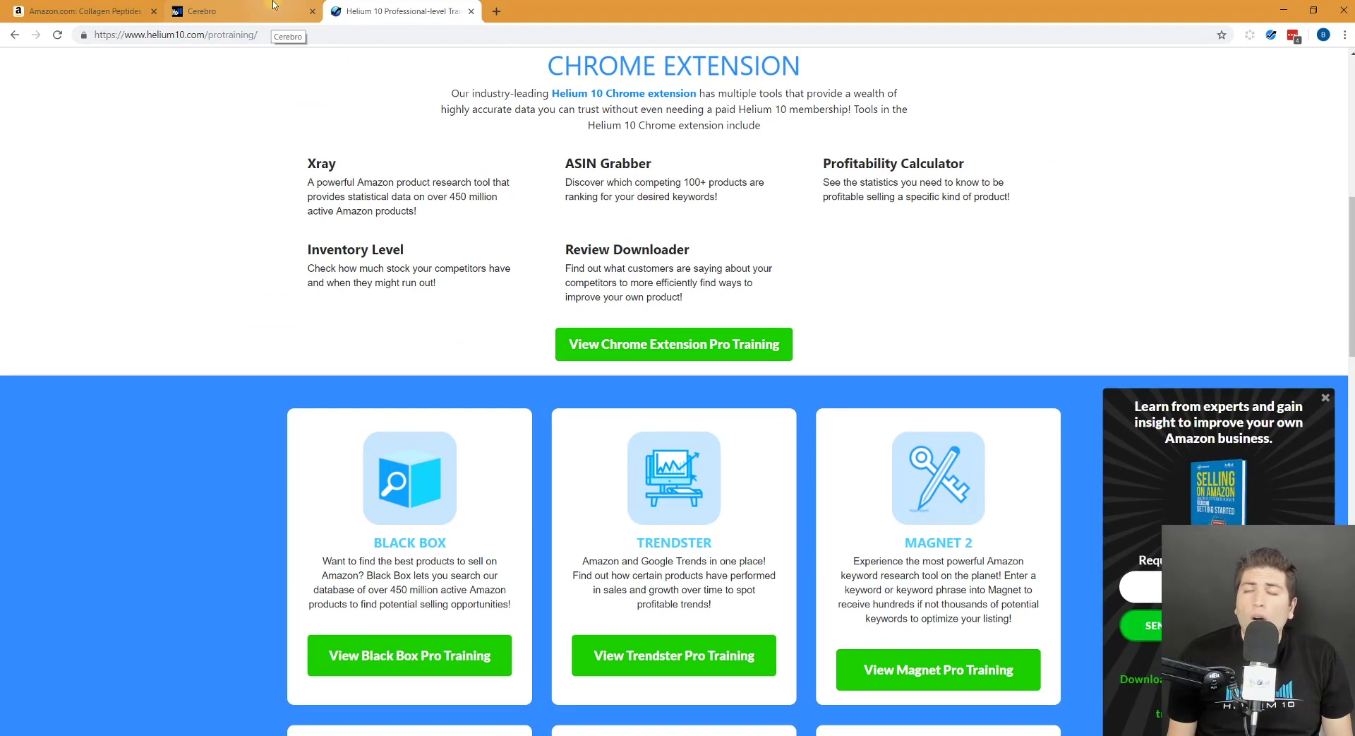
Return to Cerebro, preview the empty Frankenstein tool, and export the Amazon Recommended keywords to Frankenstein
left_click(210, 11)
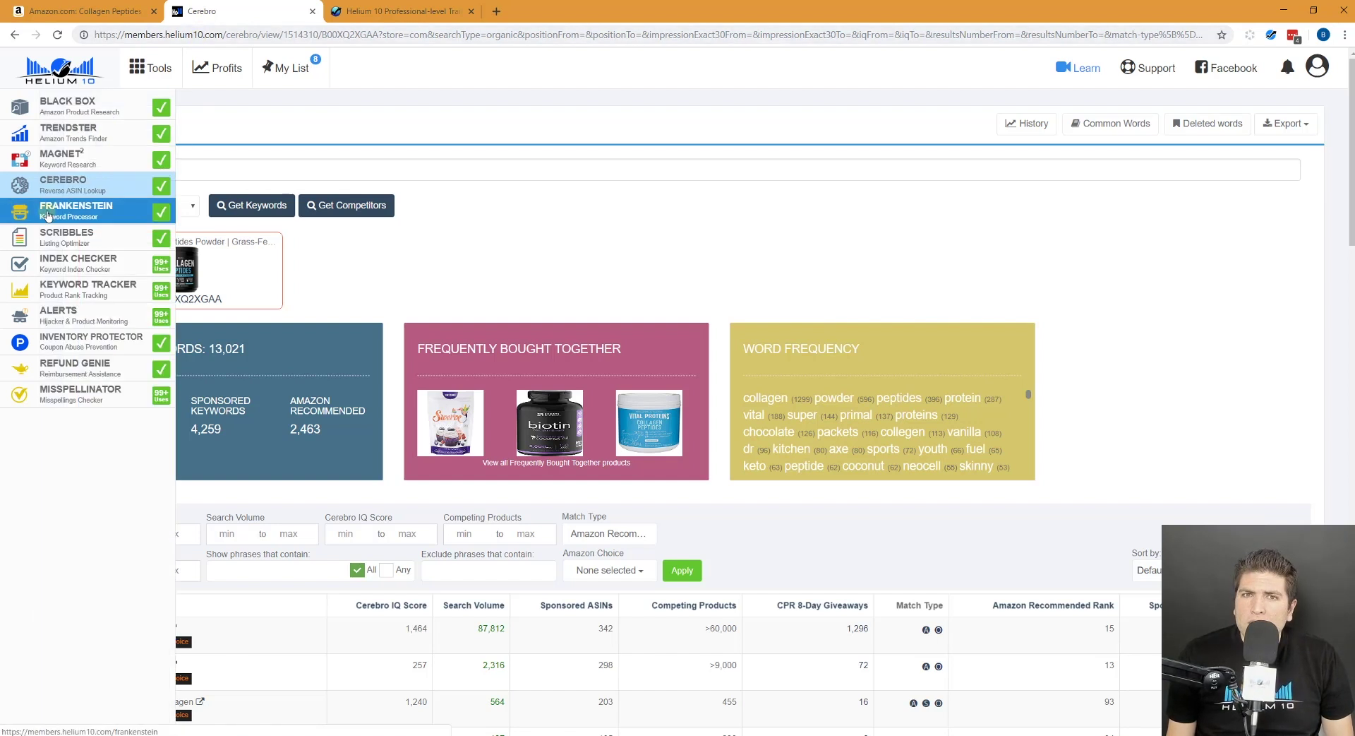
left_click(47, 215)
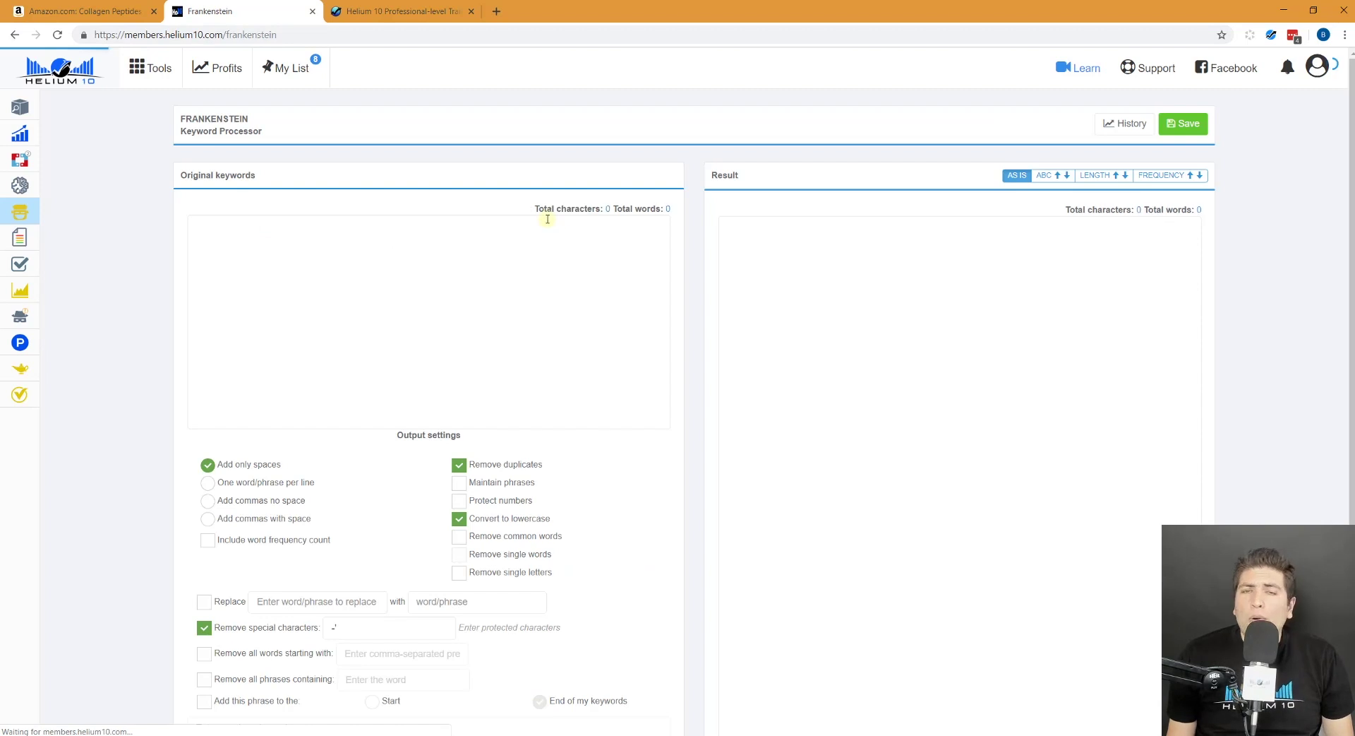
left_click(15, 35)
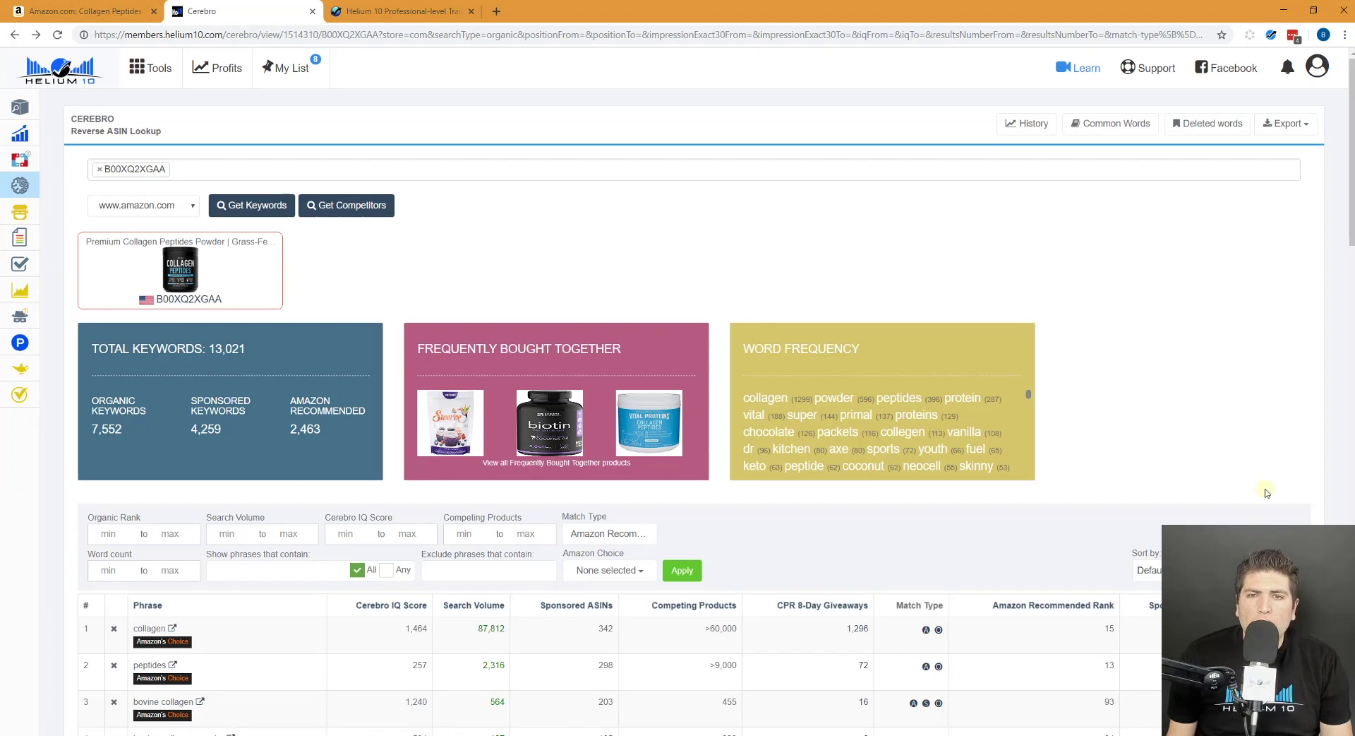
left_click(1307, 125)
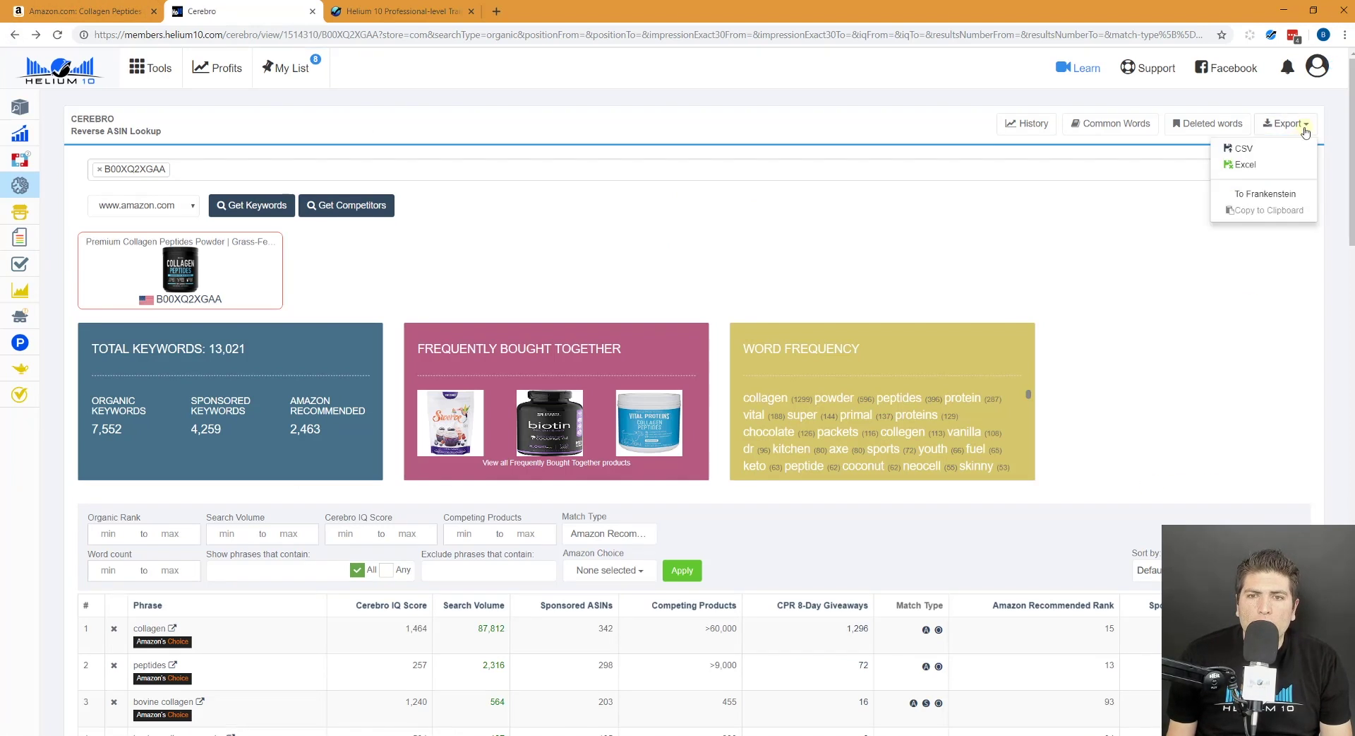
left_click(1267, 192)
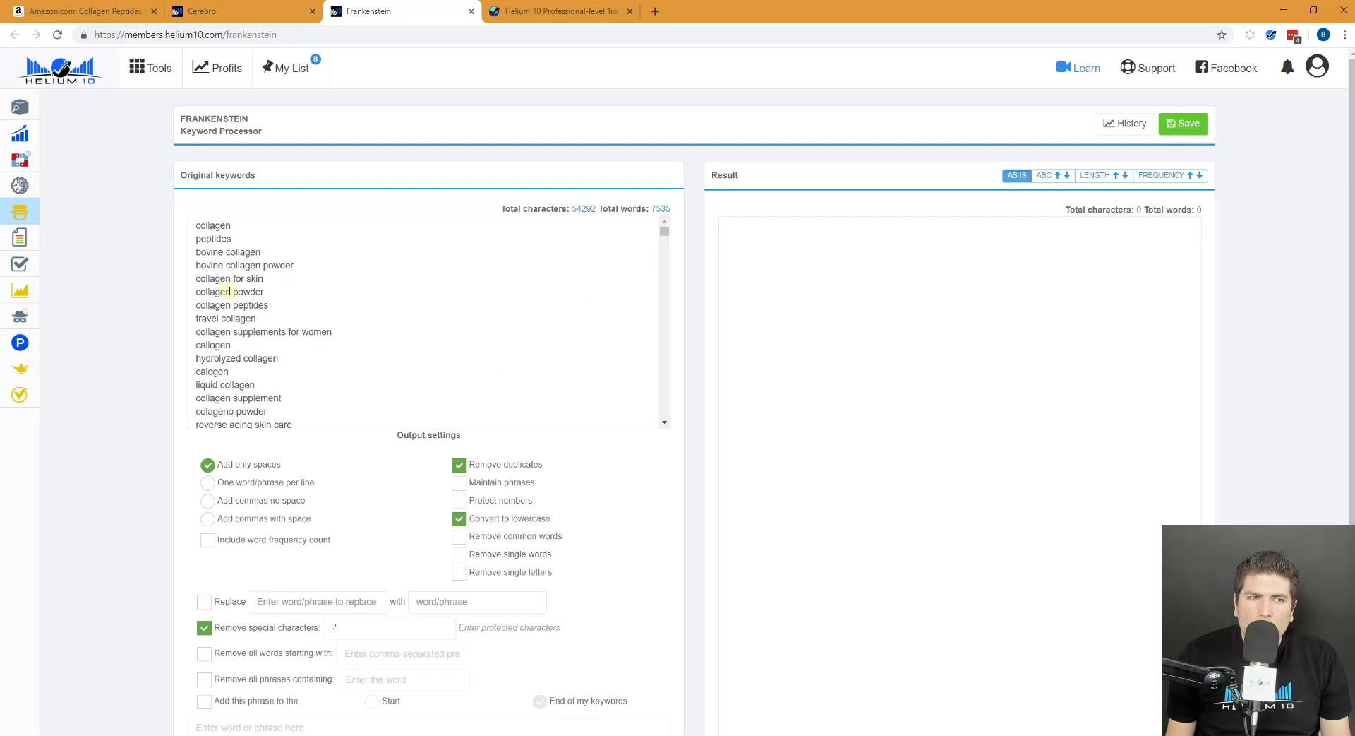
Review the exported collagen phrases and process them in Frankenstein with the default output settings
double_click(250, 264)
double_click(245, 252)
left_click(343, 283)
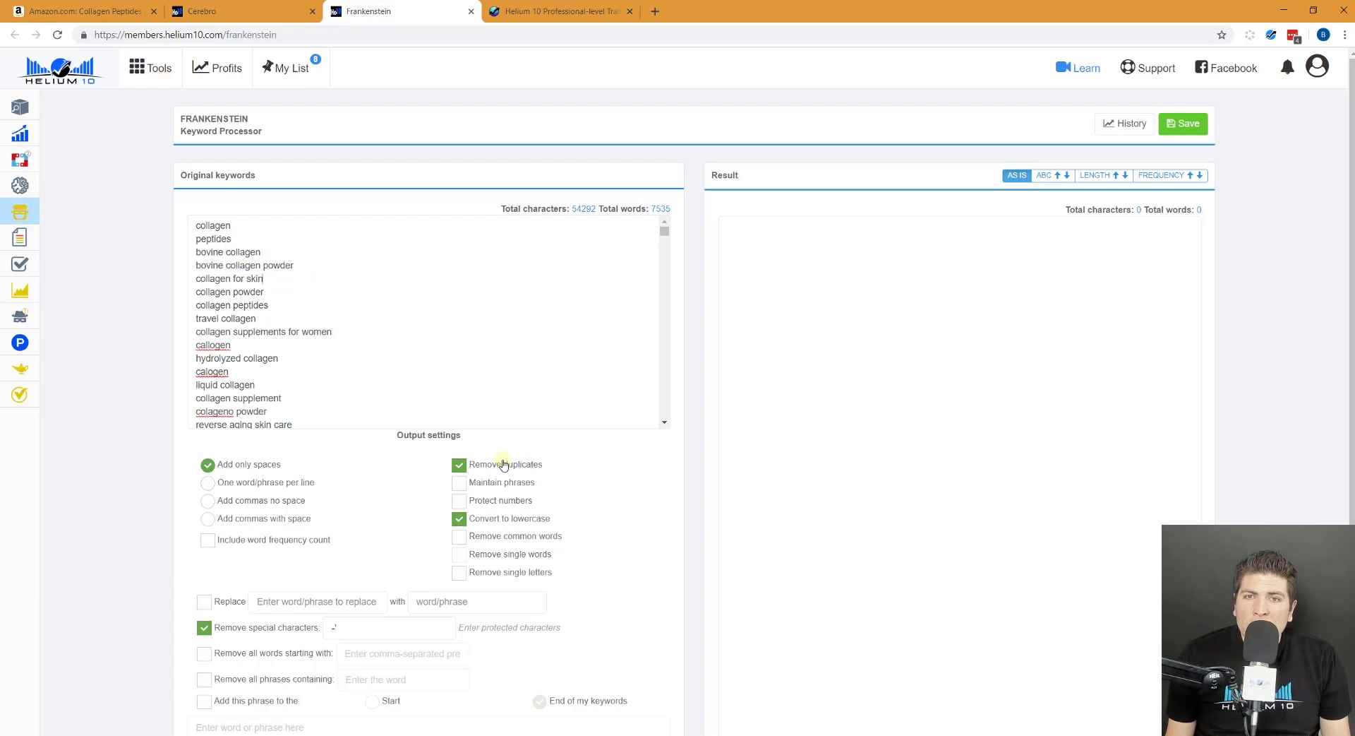
scroll(363, 347, "down", 1)
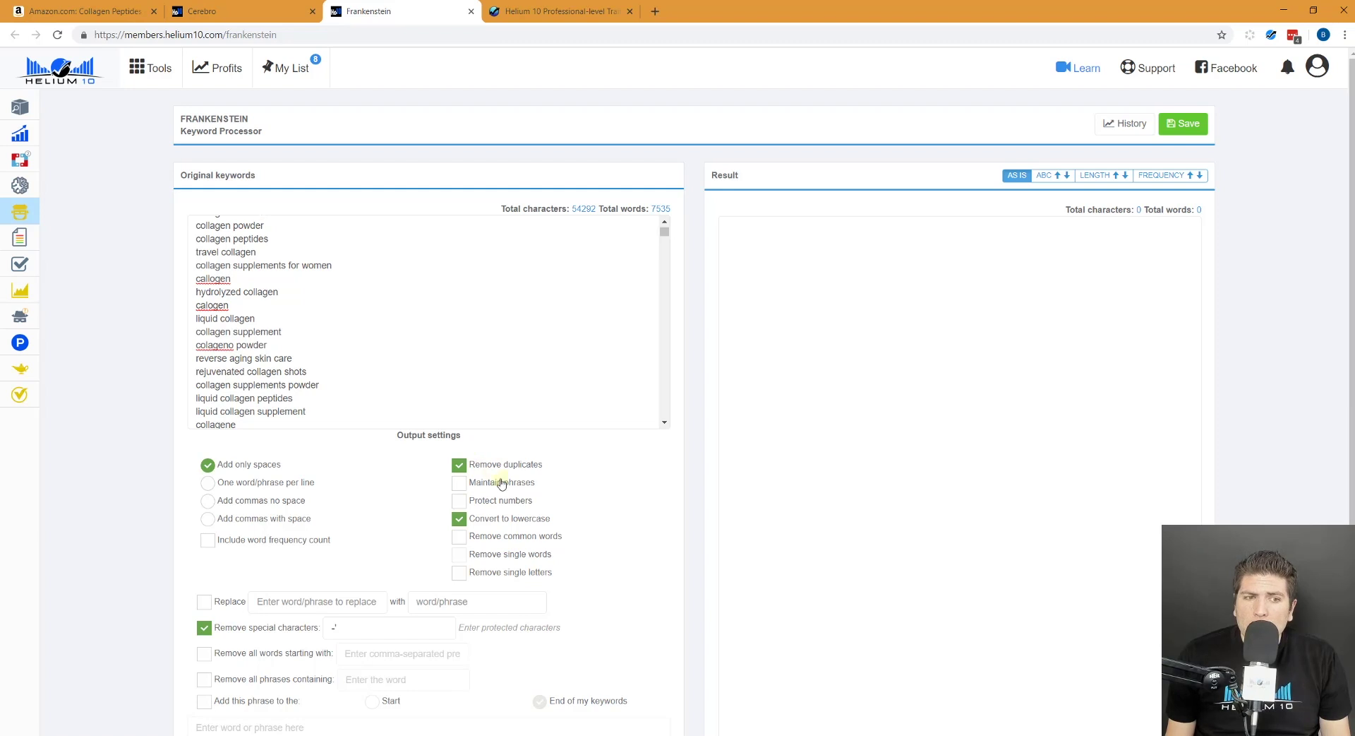
scroll(597, 511, "down", 2)
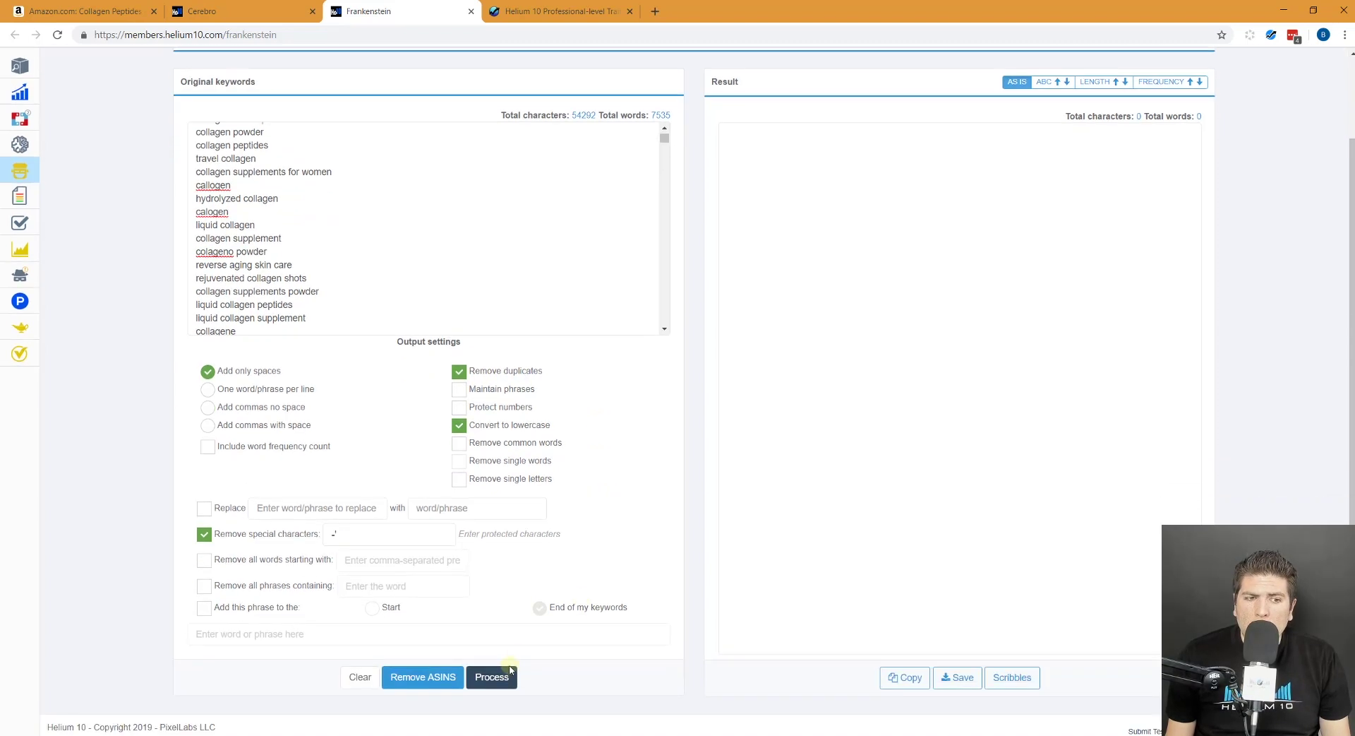
left_click(492, 677)
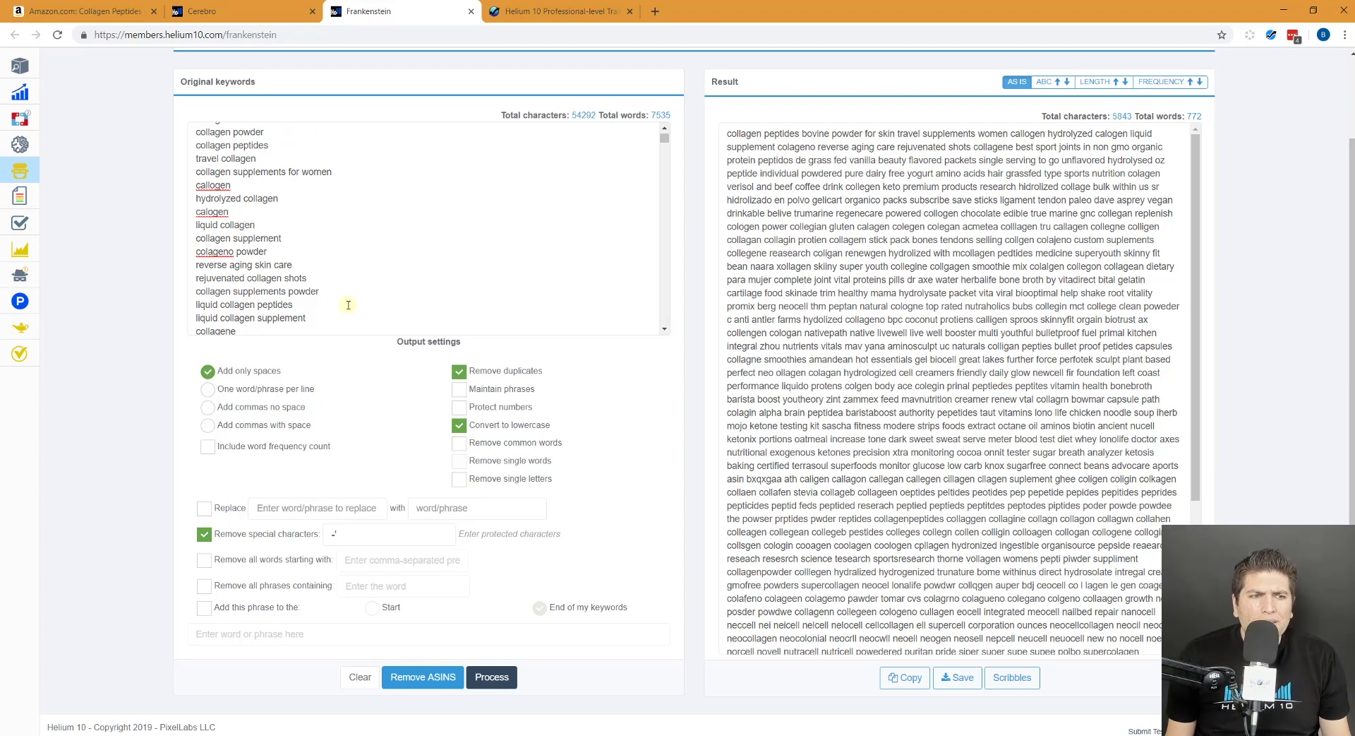
Output one phrase per line with word frequency count and maintained phrases, and send the result to Scribbles
left_click(208, 390)
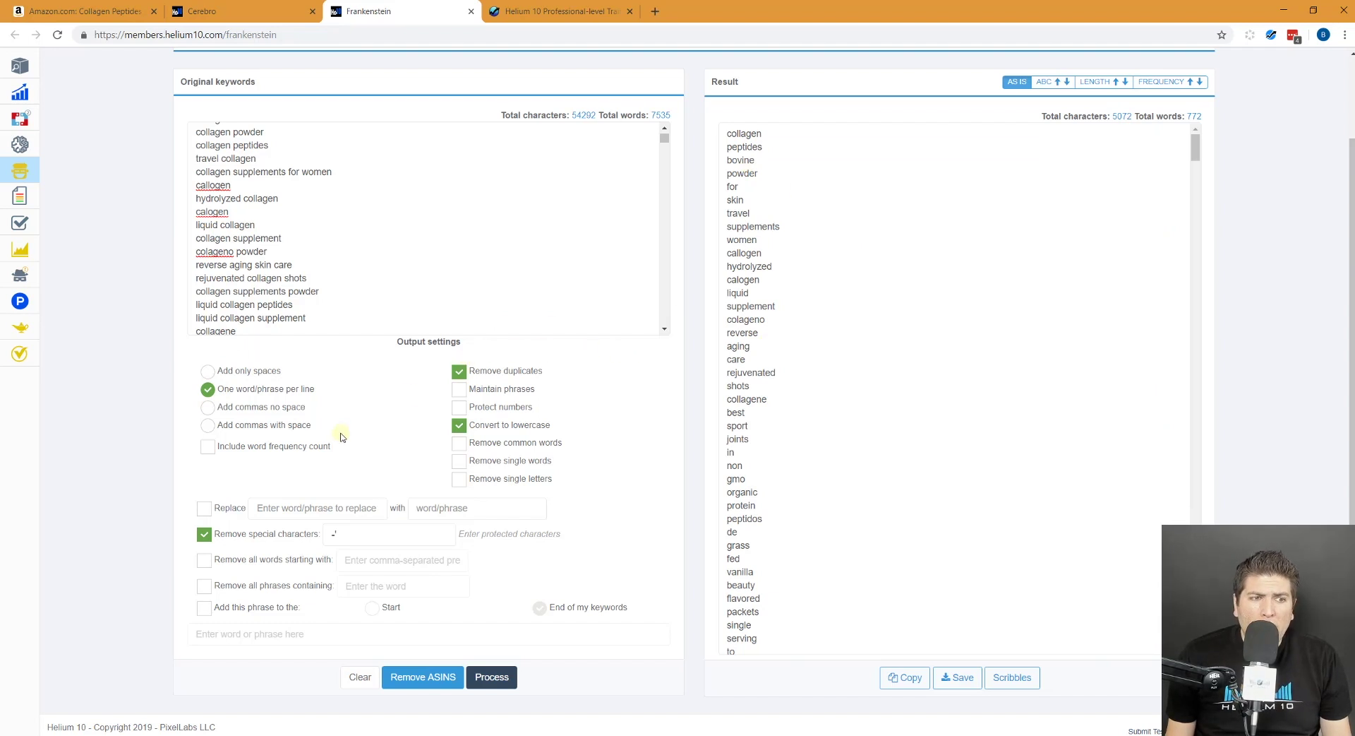
left_click(283, 445)
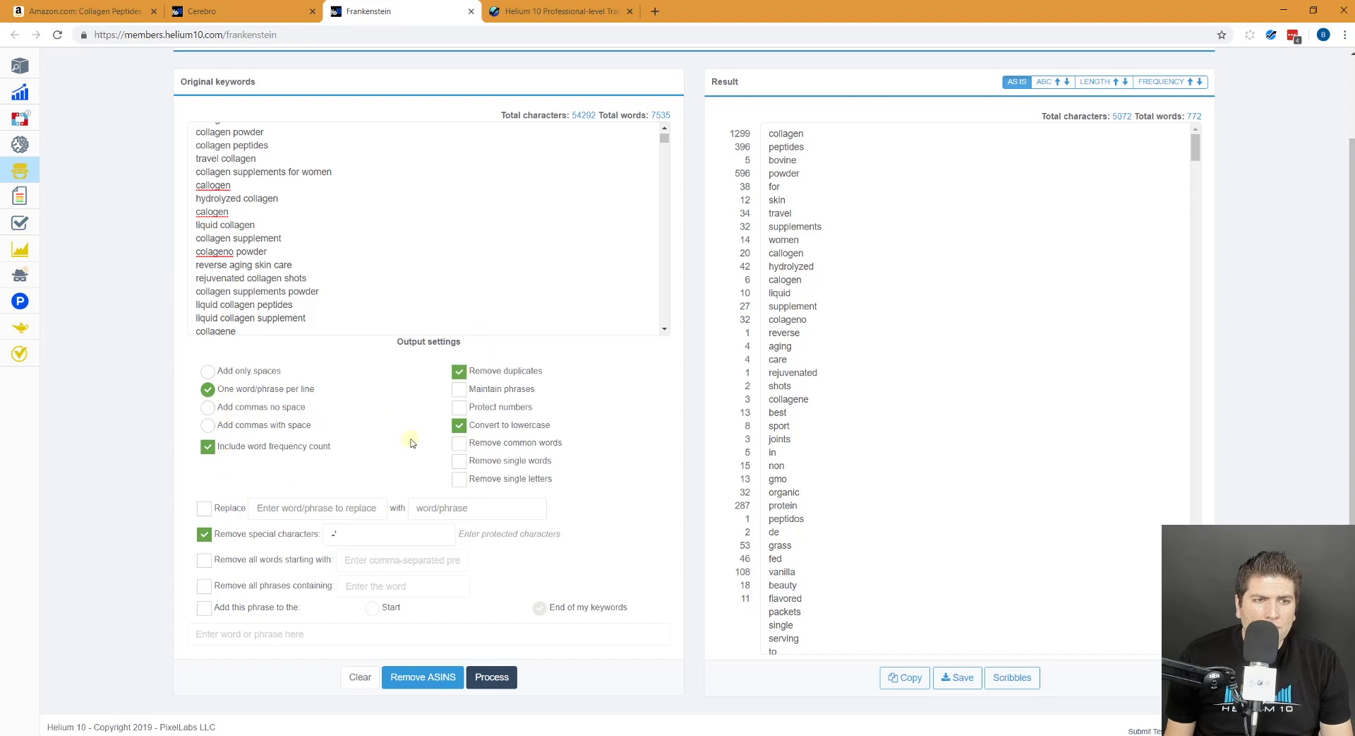
left_click(459, 389)
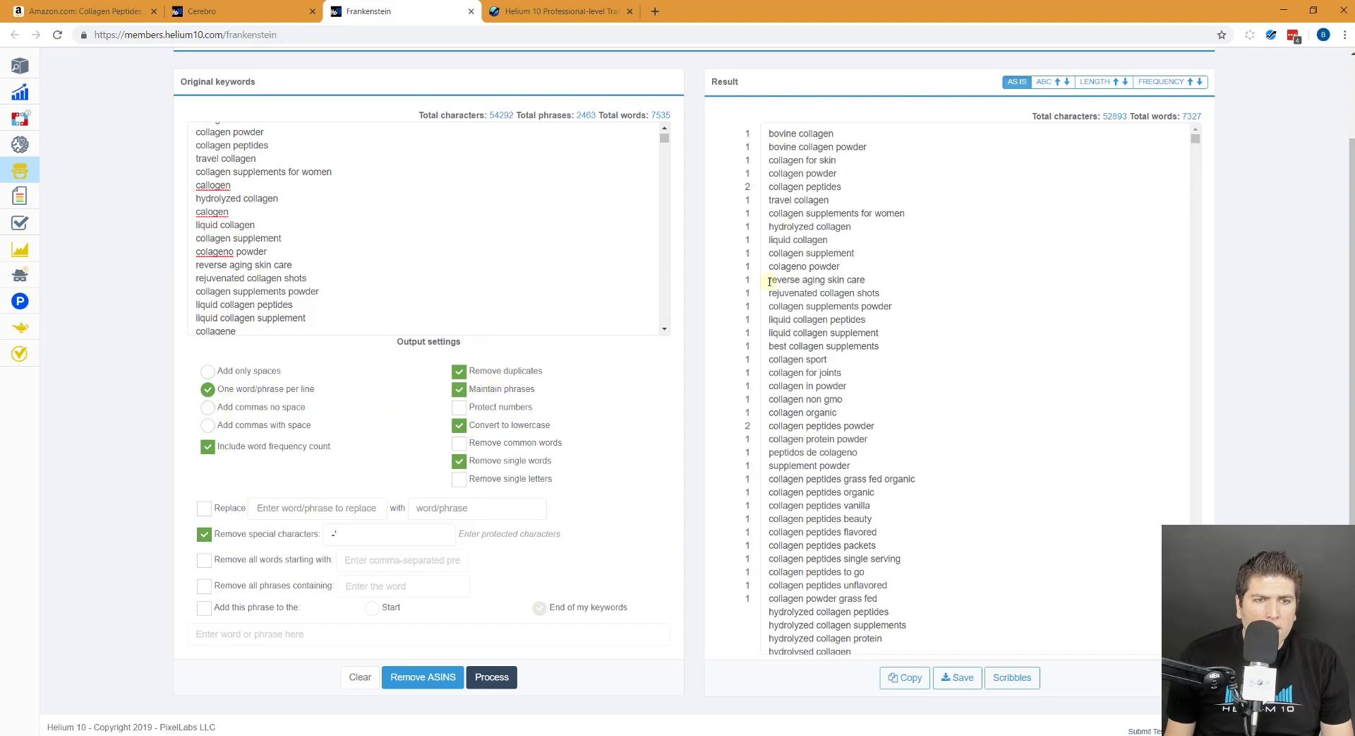
left_click(1007, 678)
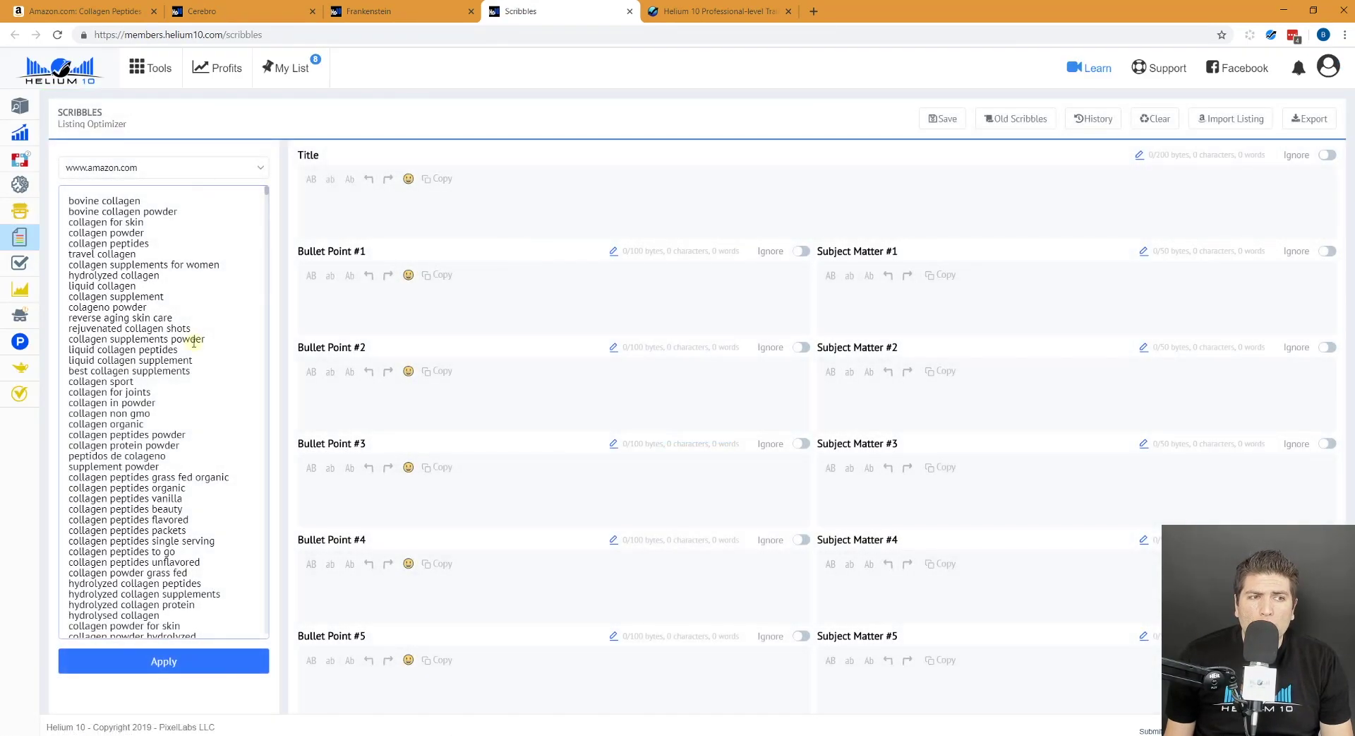
Apply the imported keyword list in Scribbles and write the listing title "Hydrolyzed Collagen Peptides Powder"
left_click(176, 662)
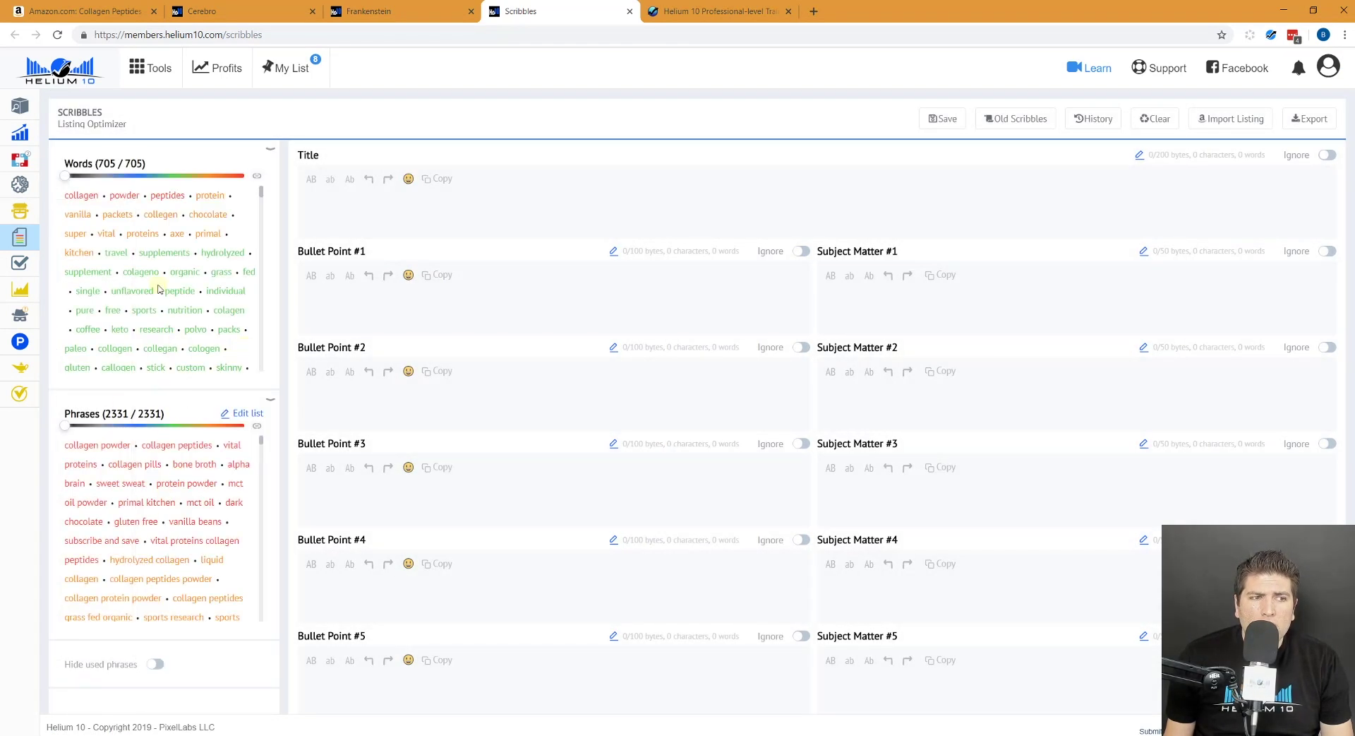
left_click(361, 218)
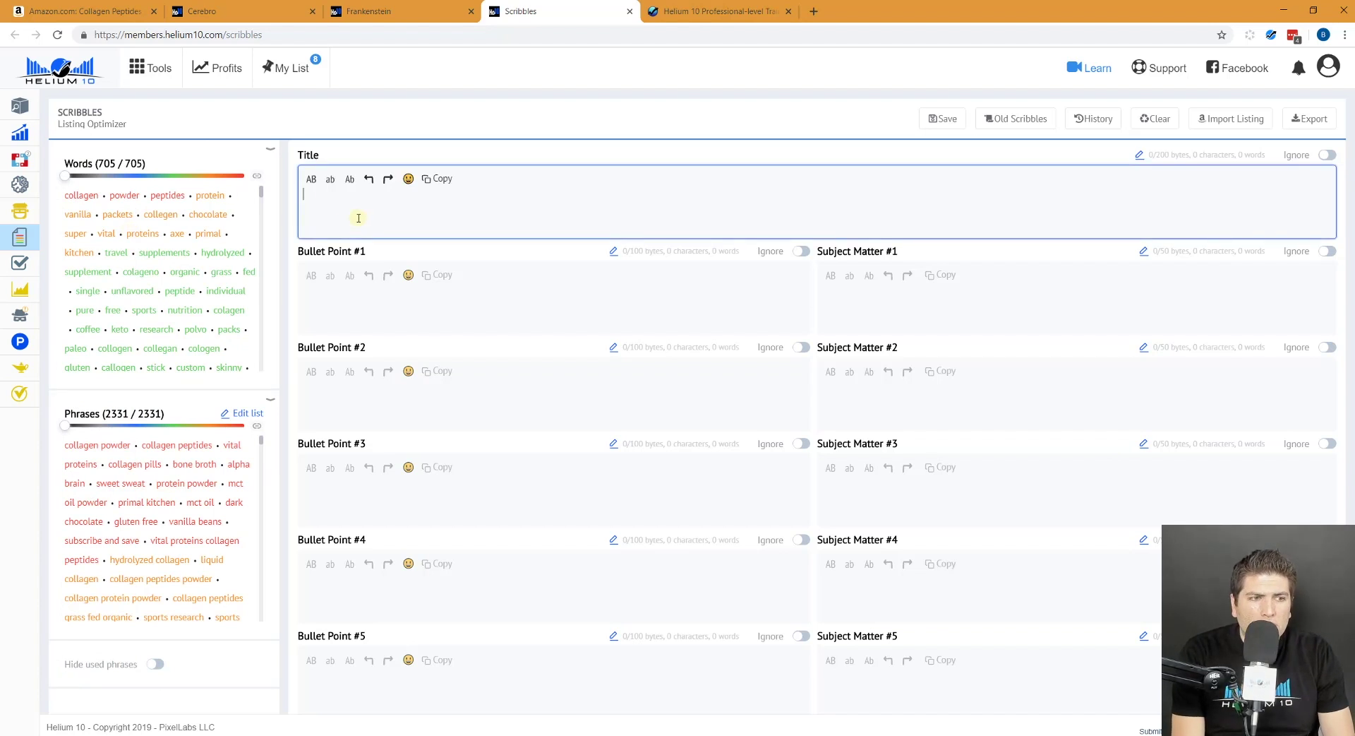
type("Collagen P")
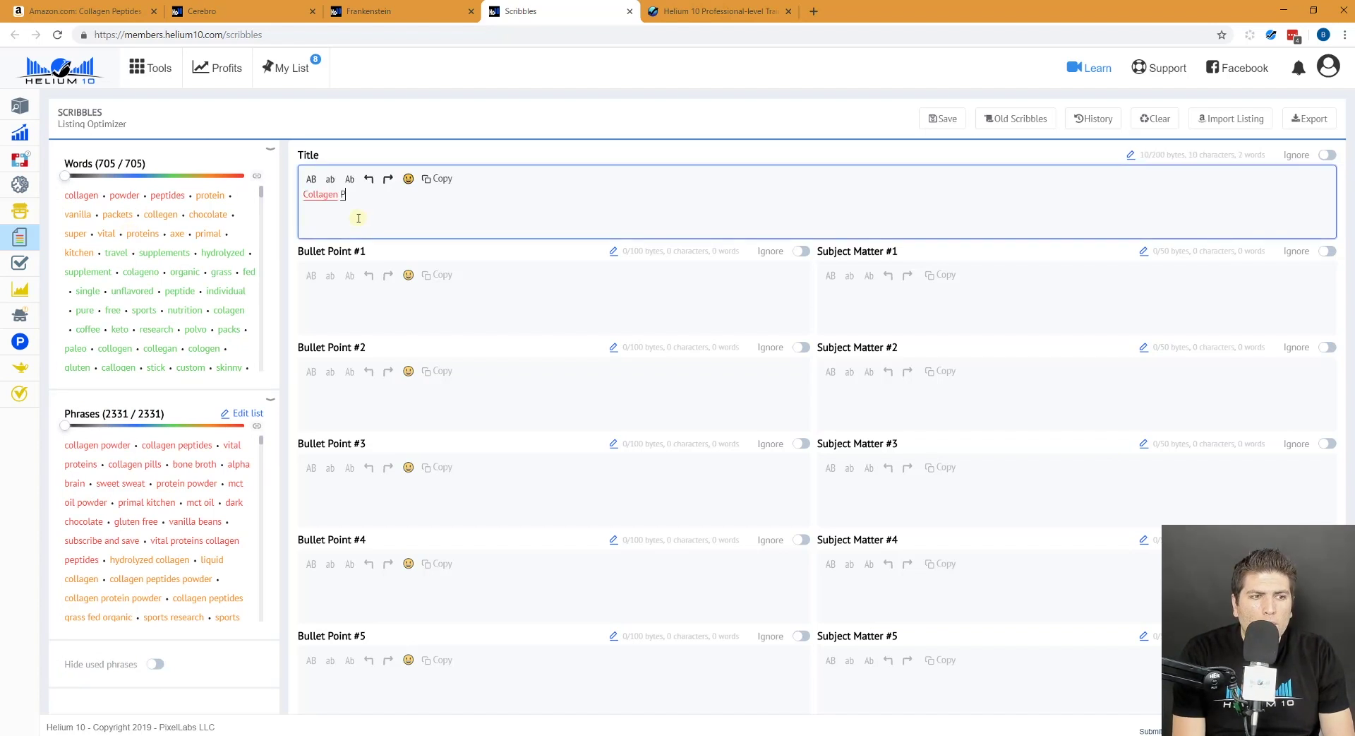
type("ep")
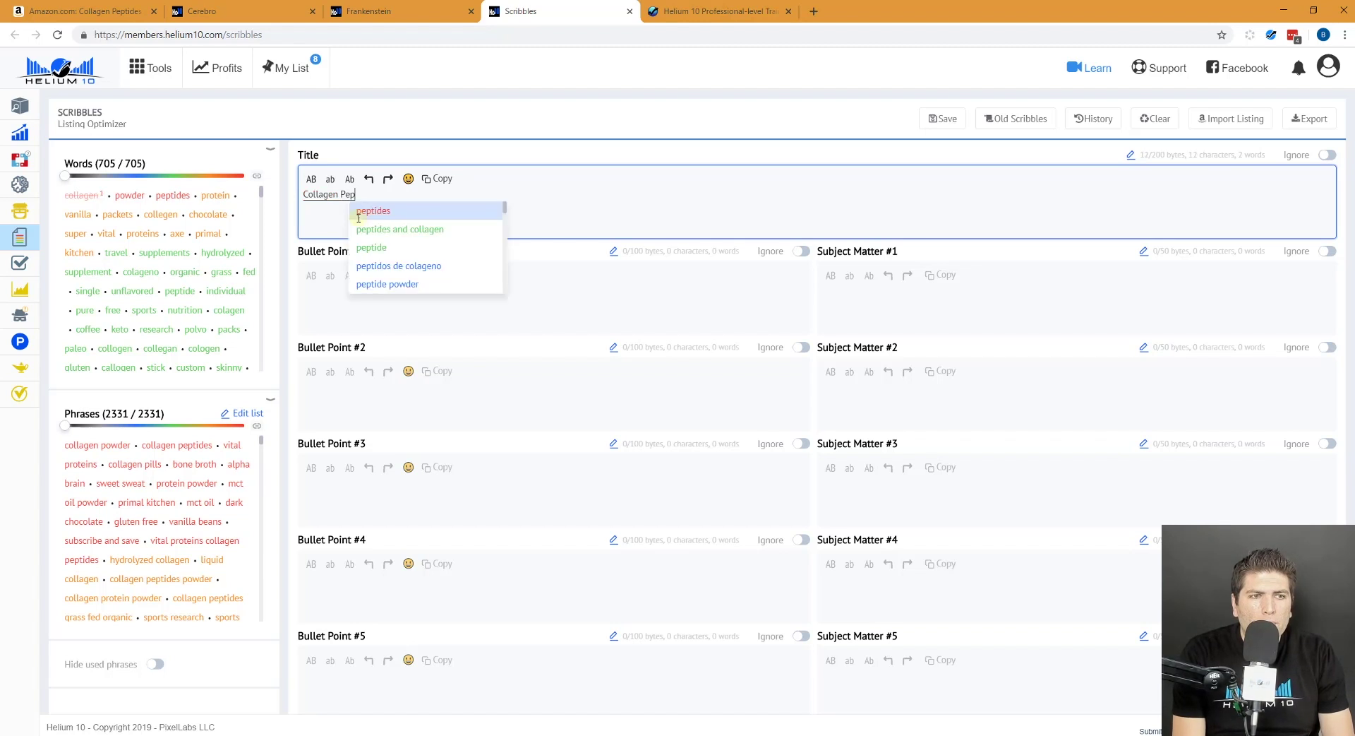
type("tides Powder")
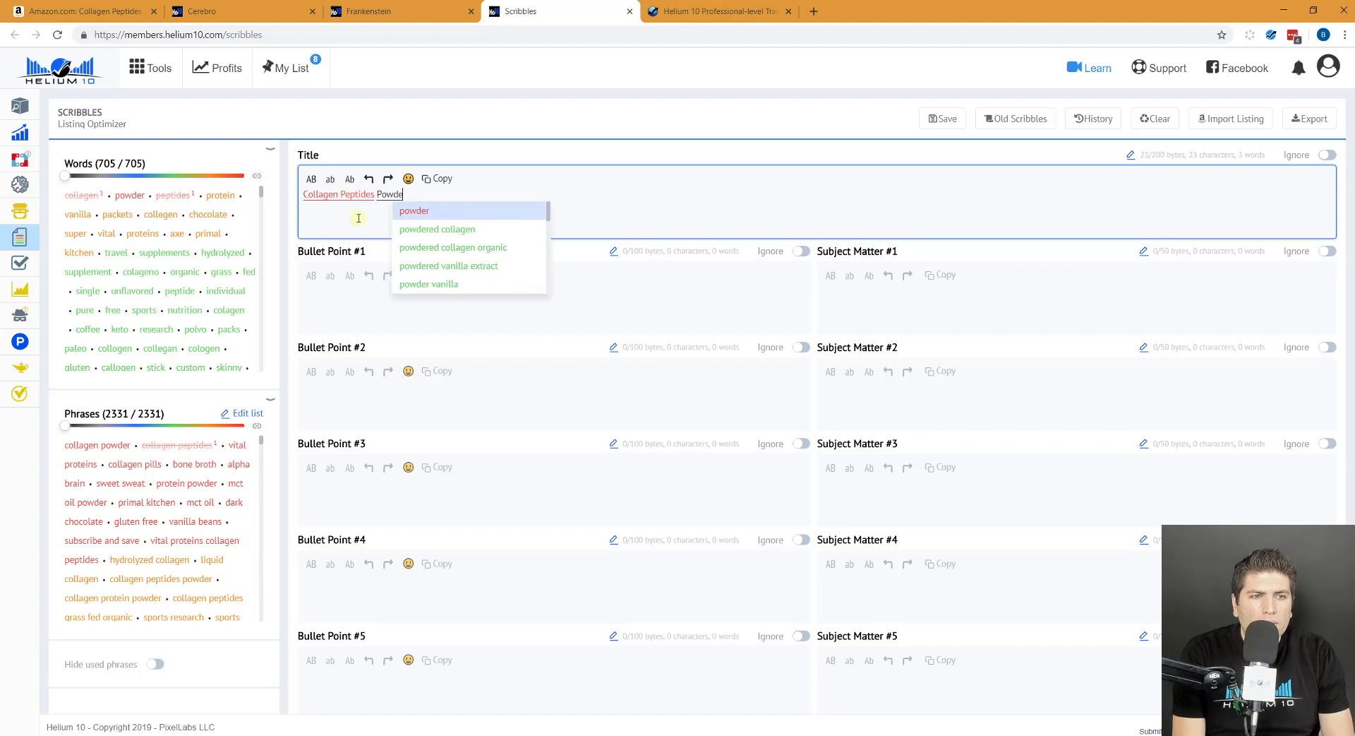
left_click(305, 196)
type("Hydrol")
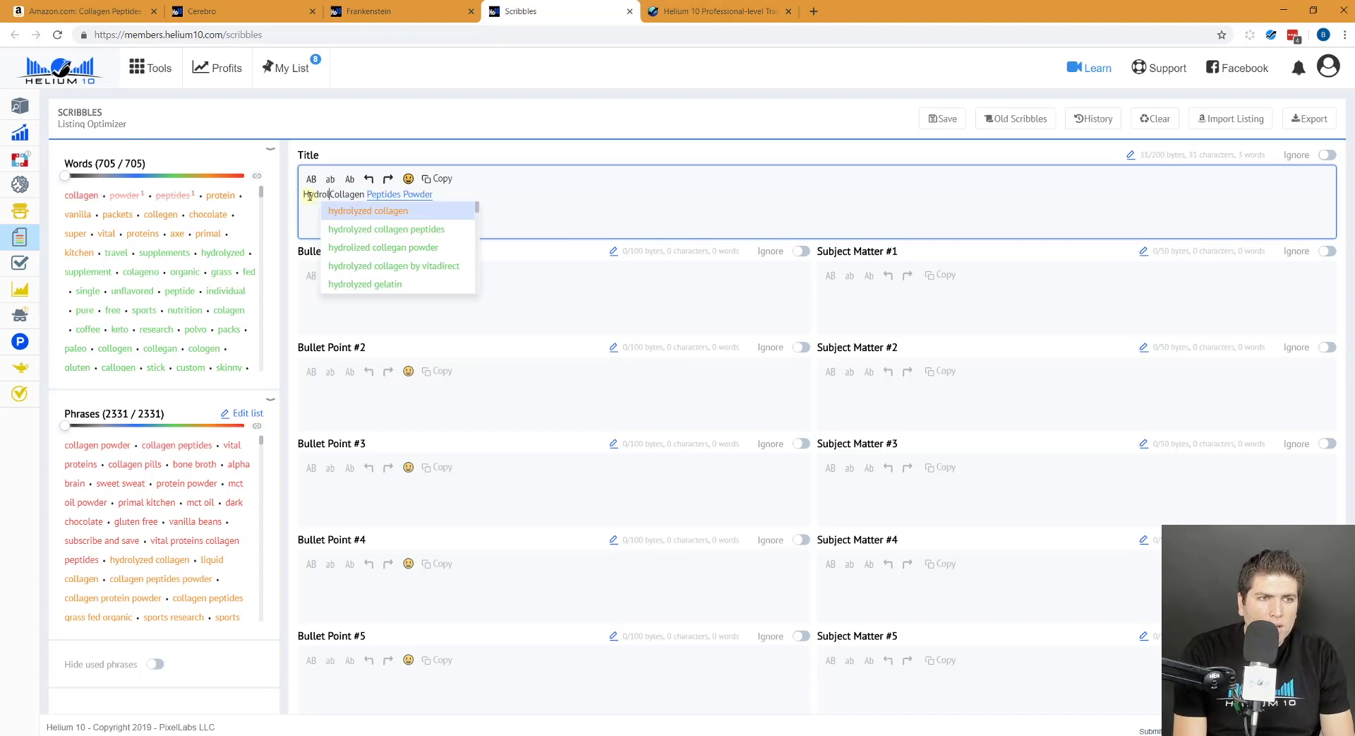
type("yzed")
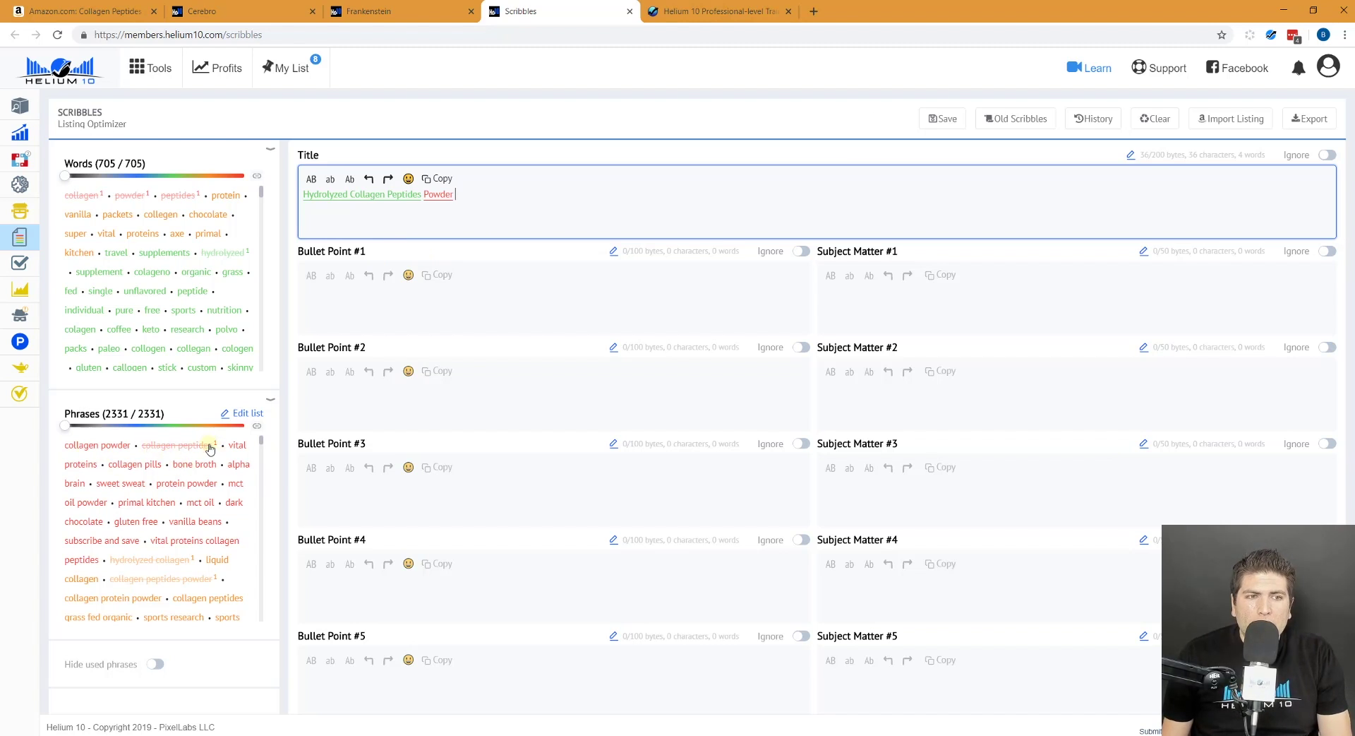
Write "collagen peptides" in Bullet Point #1 and highlight where that phrase is used across the listing
left_click(356, 307)
type("col")
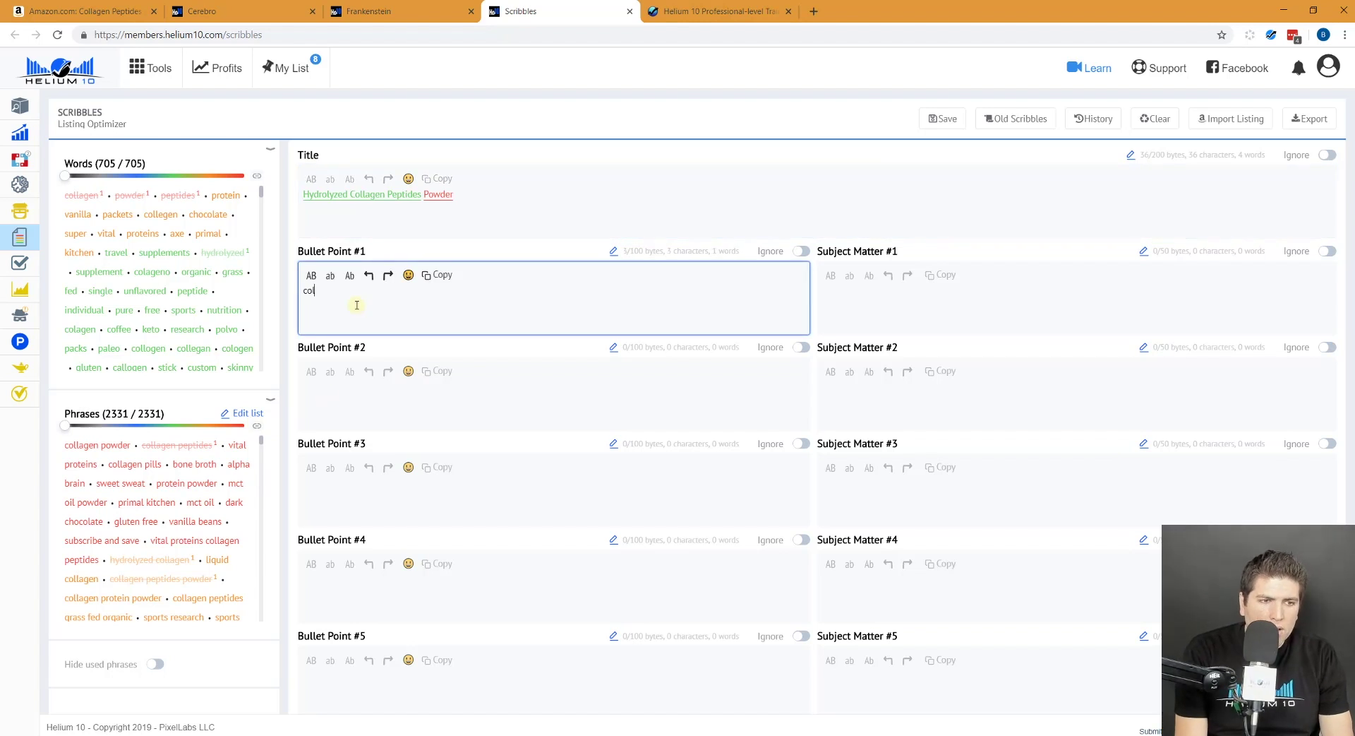
type("lagen peptides")
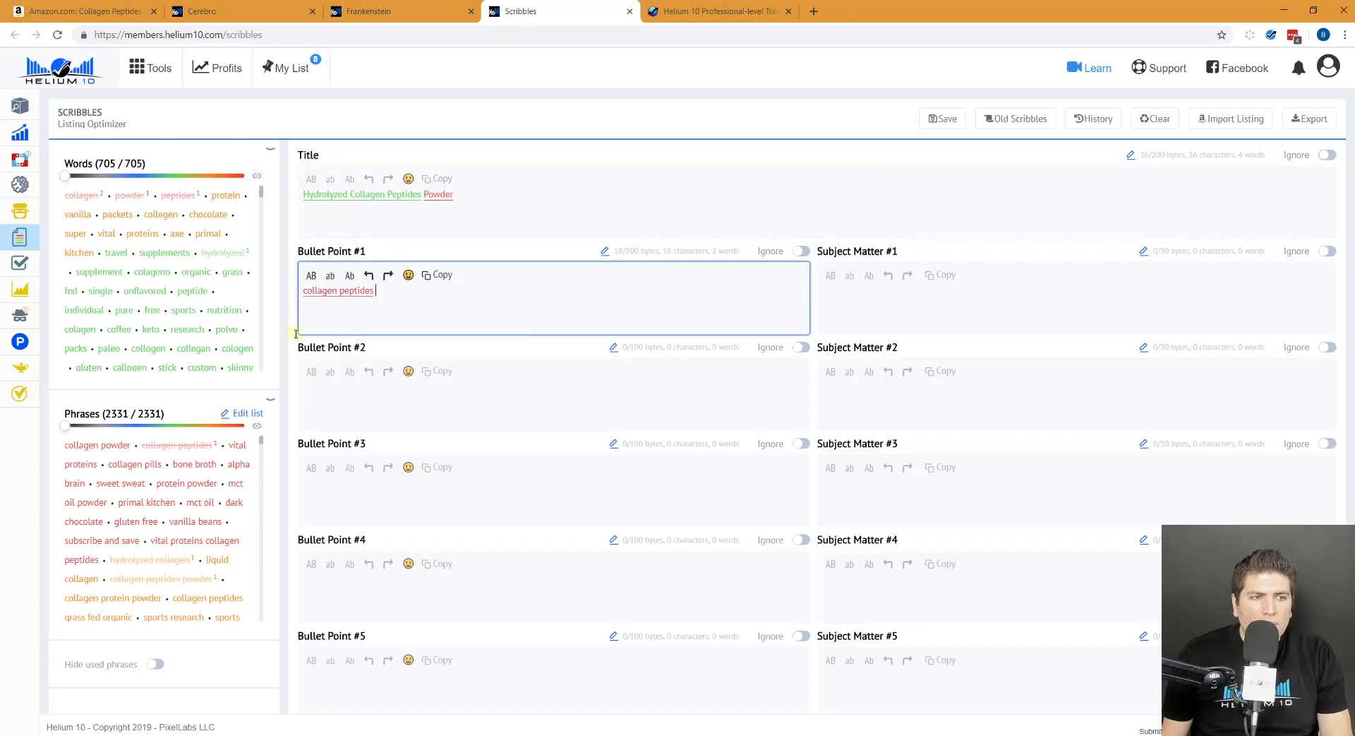
left_click(210, 452)
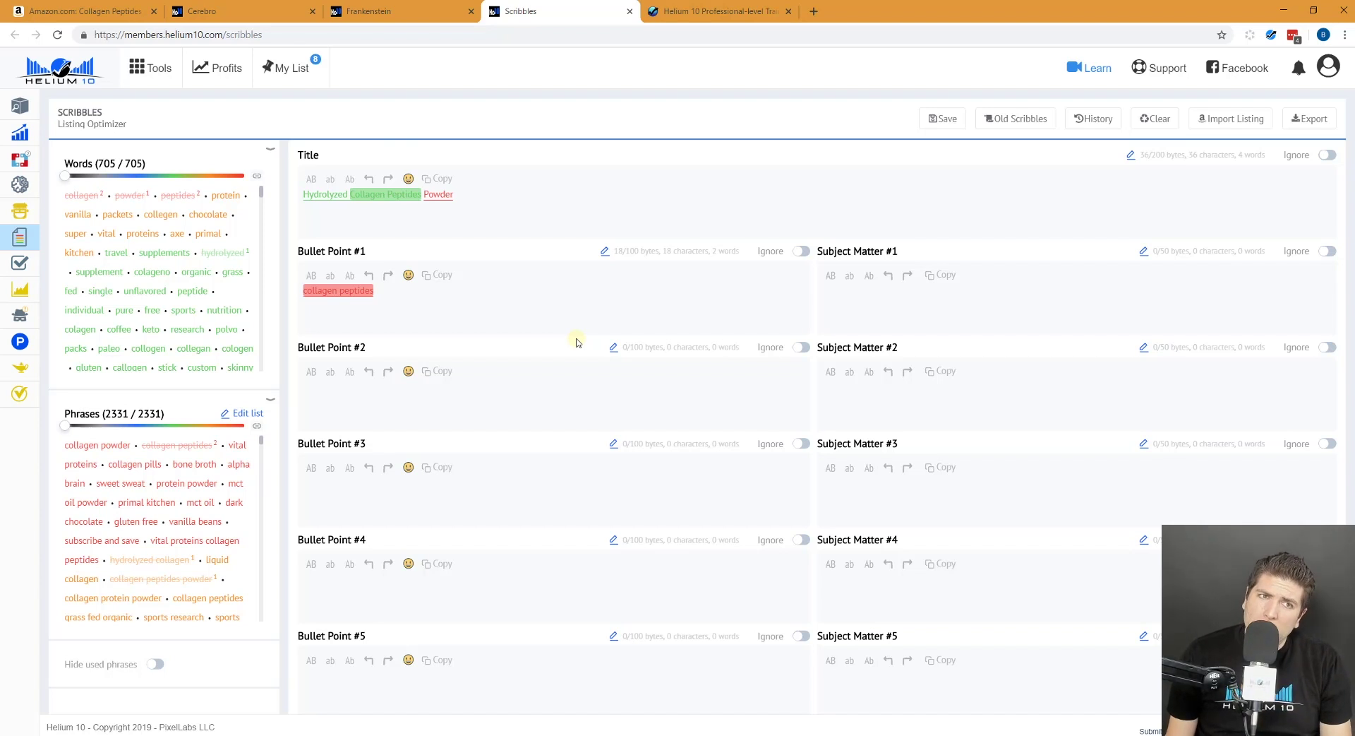
Open Index Checker and enter the ASIN B00XQ2XGAA, copied from the address of the Amazon collagen peptides page
mouse_move(36, 266)
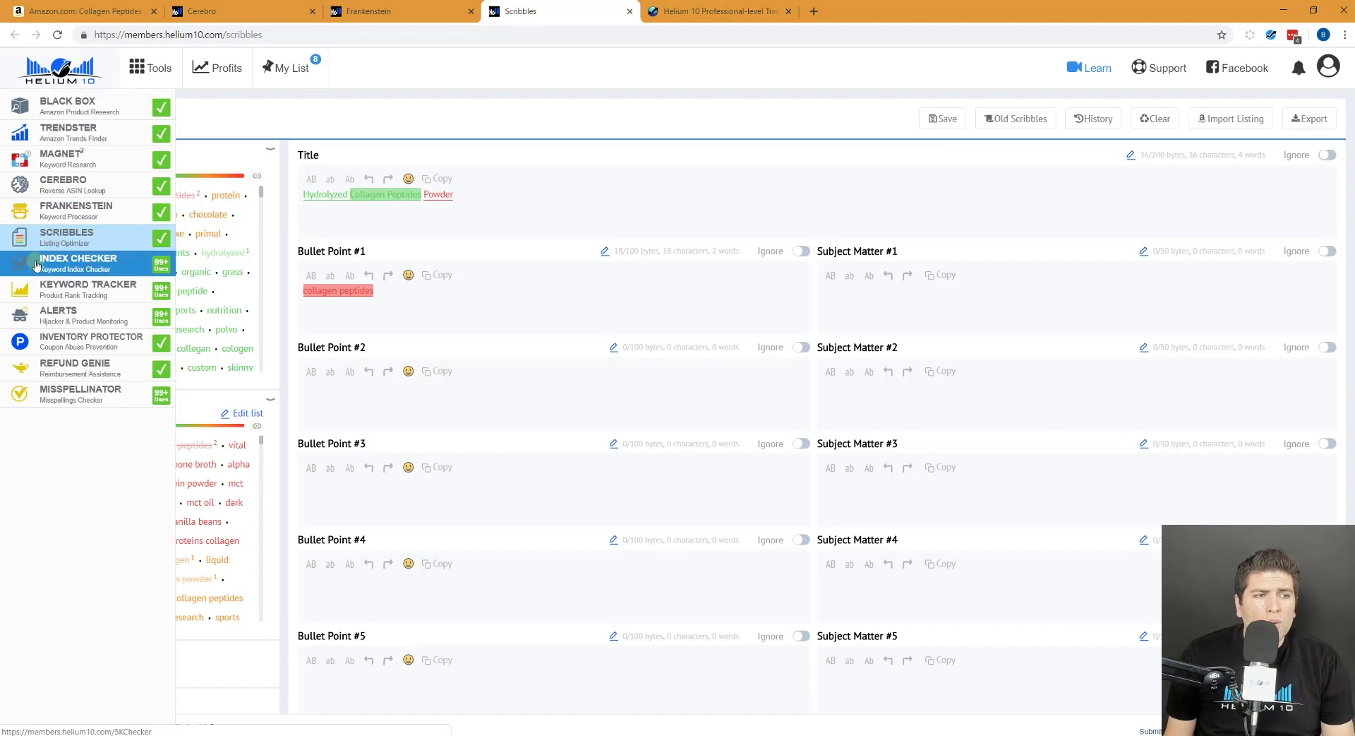
left_click(42, 266)
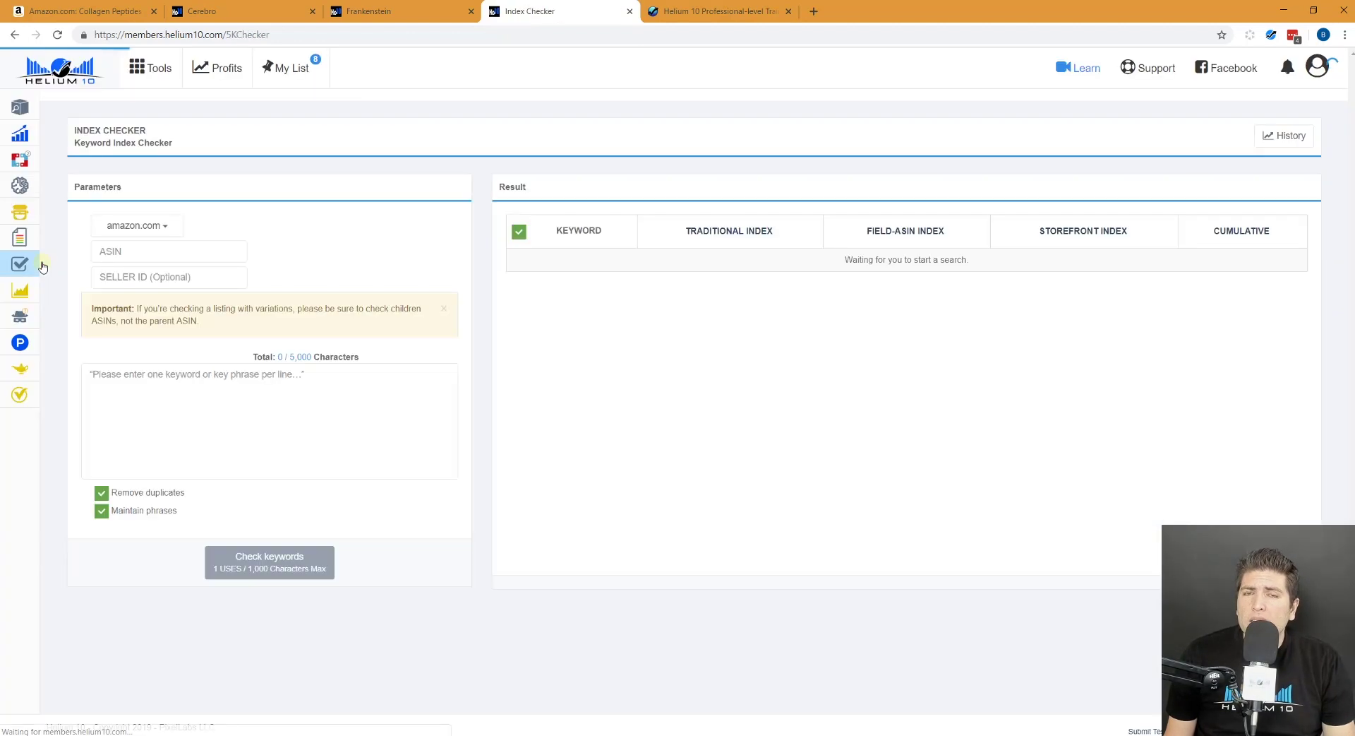
left_click(113, 10)
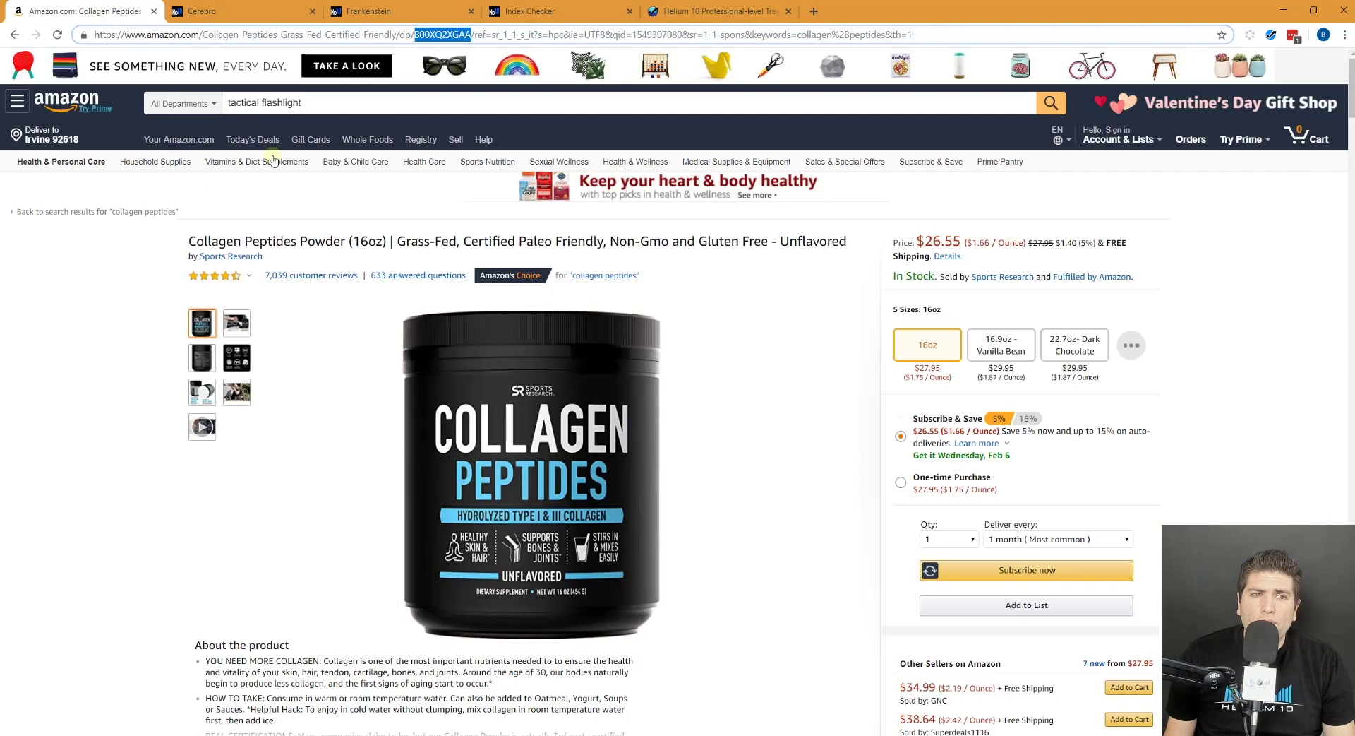
double_click(451, 34)
key("ctrl+c")
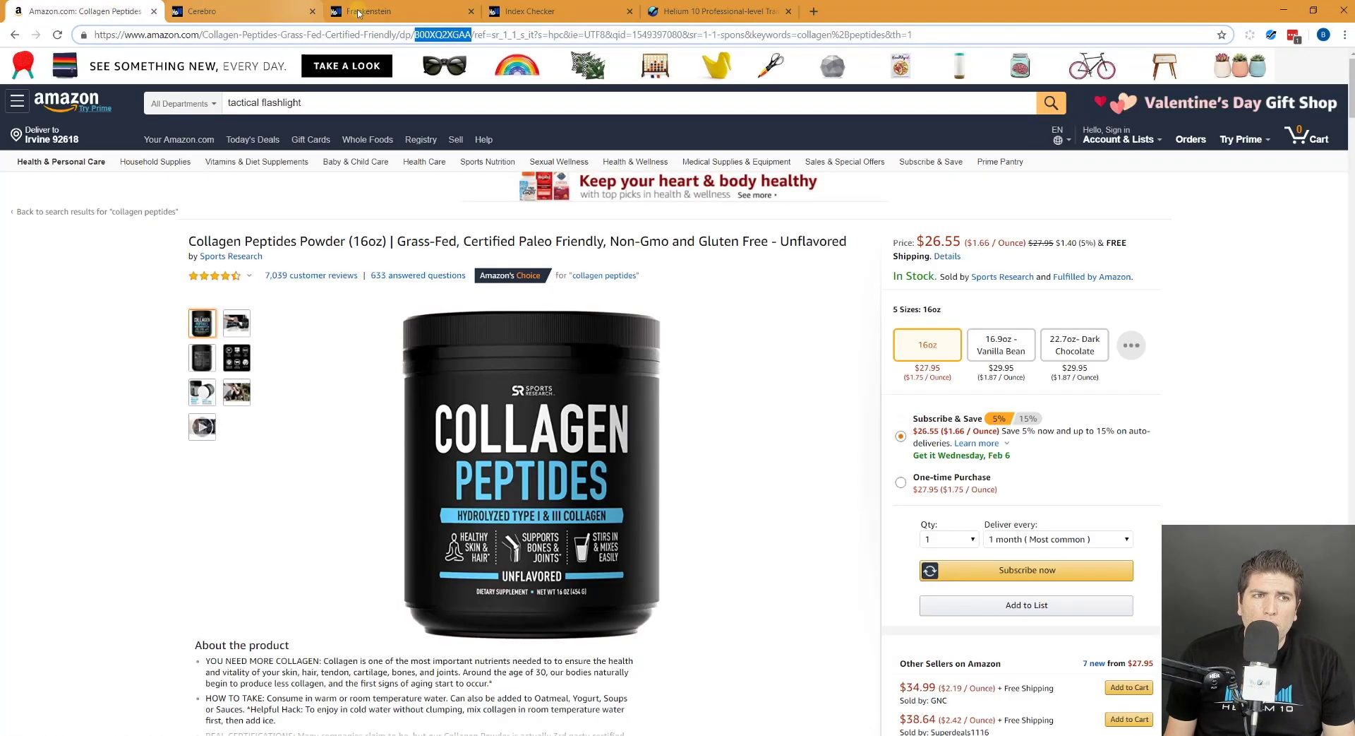
left_click(558, 11)
left_click(174, 251)
key("ctrl+v")
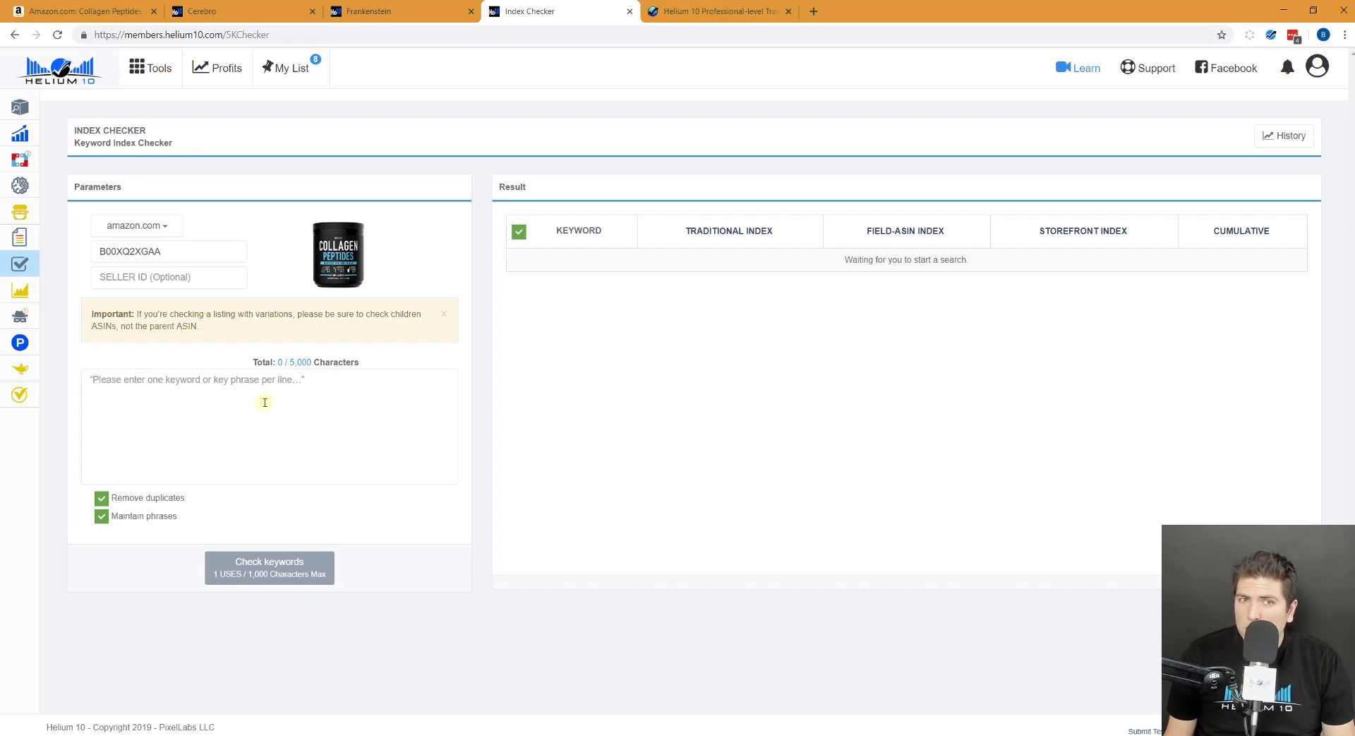
Check whether the product is indexed for the keywords "collagen peptides" and "batman"
left_click(265, 402)
type("collagen peptides")
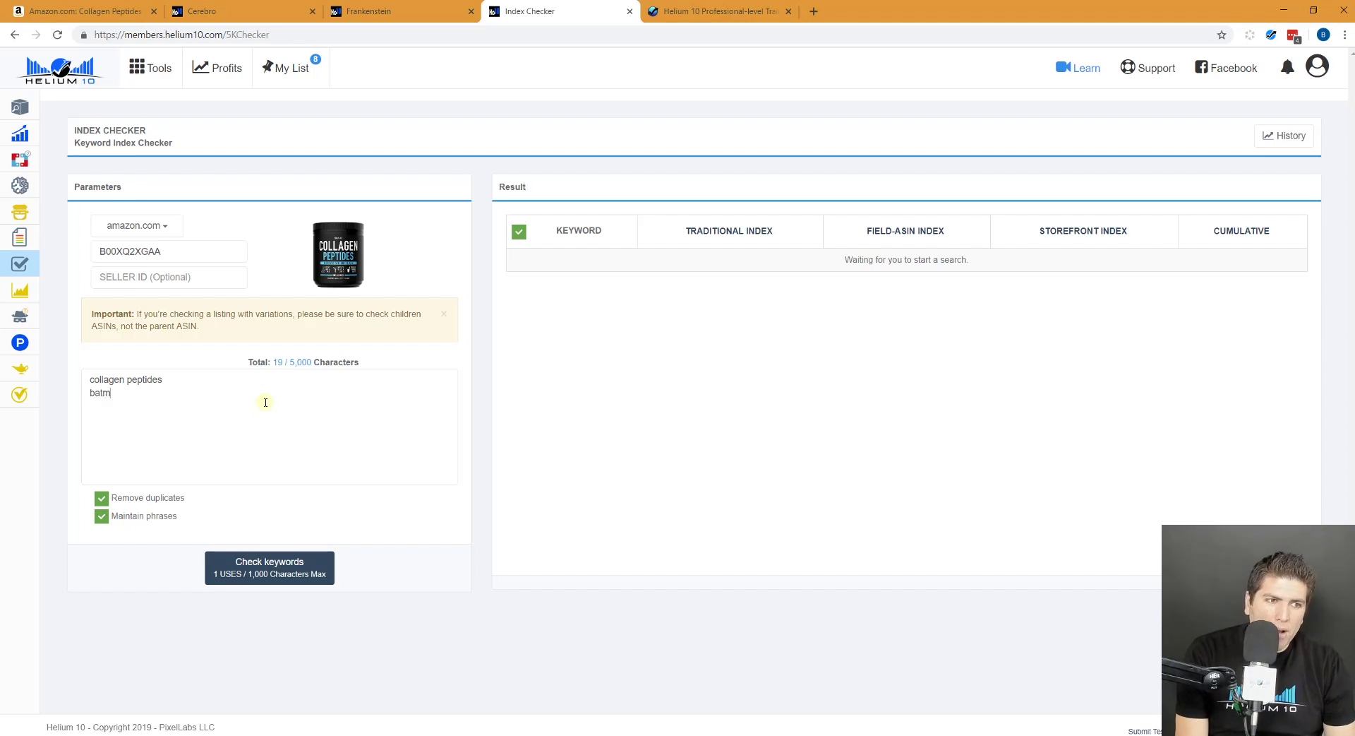
left_click(297, 567)
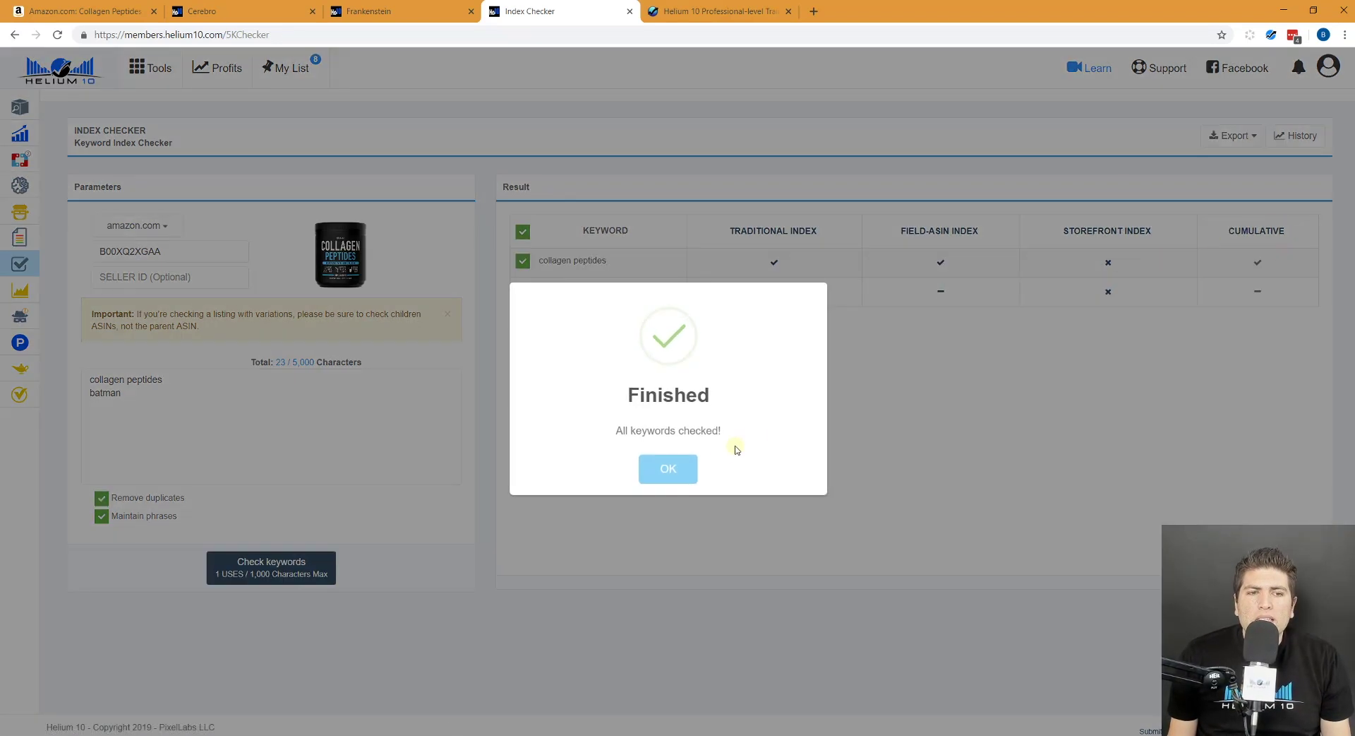
left_click(678, 476)
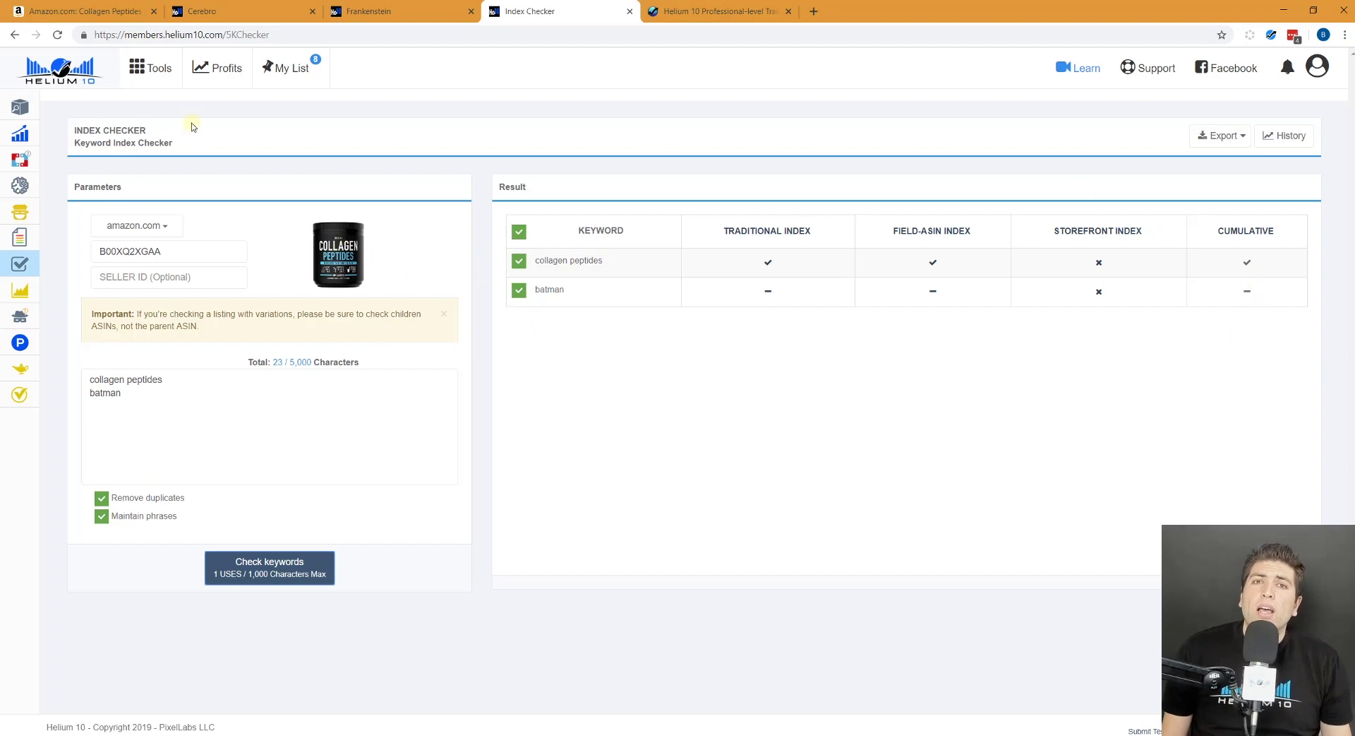
Open Keyword Tracker and review the tracked keywords of the Pure Collagen Peptides (6 oz) product
mouse_move(68, 291)
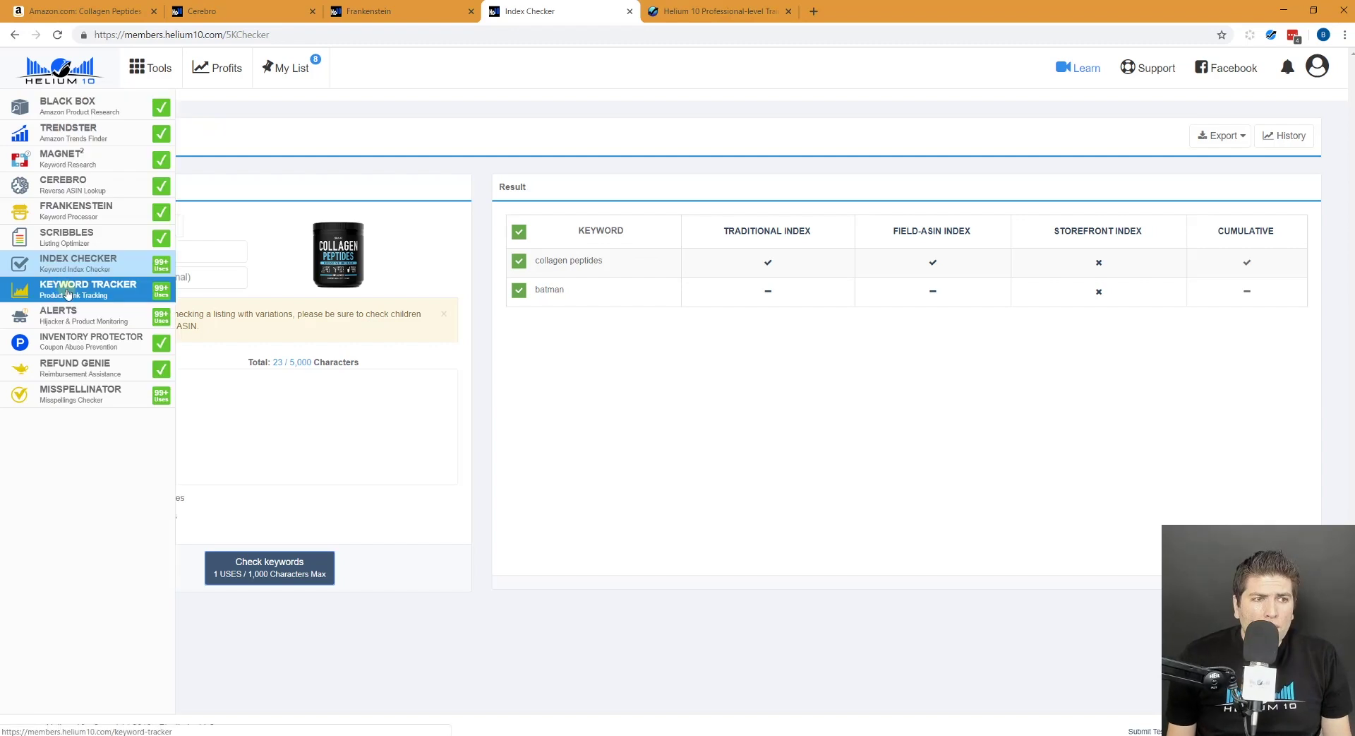
left_click(67, 291)
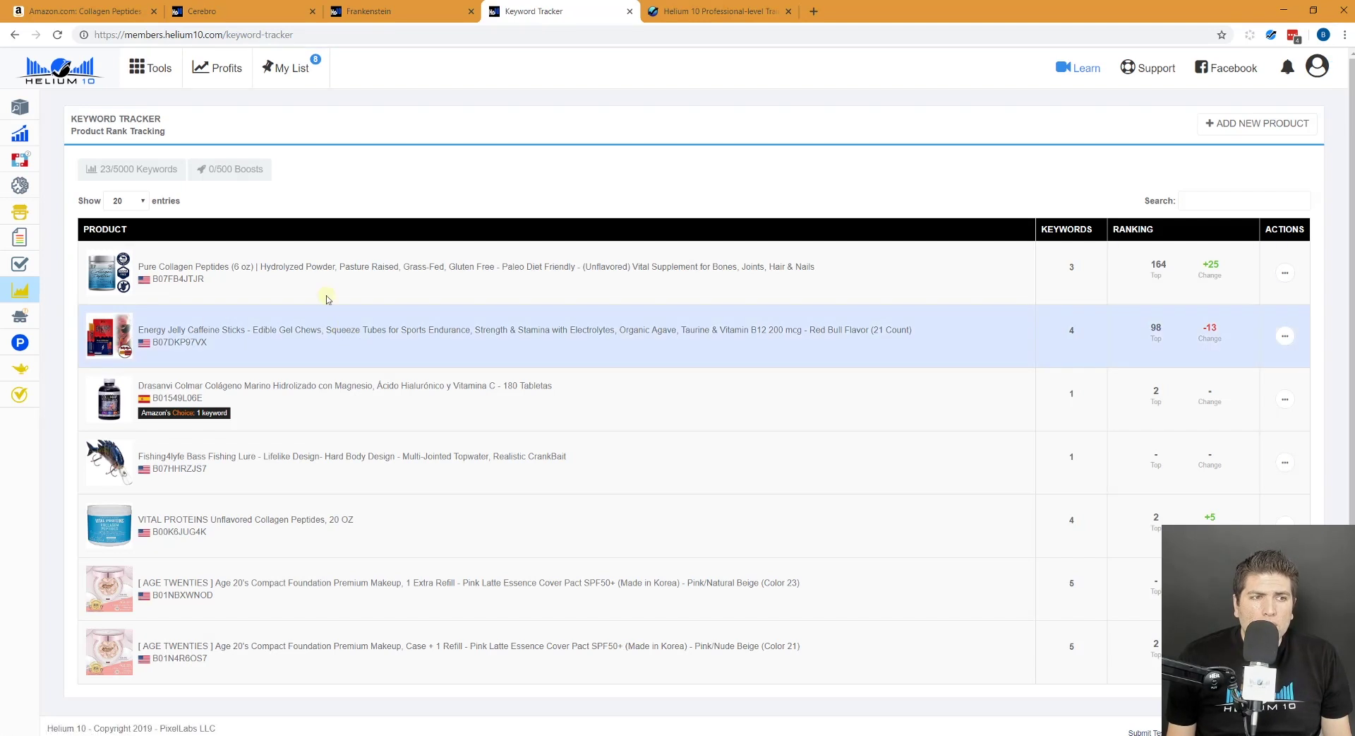
left_click(380, 298)
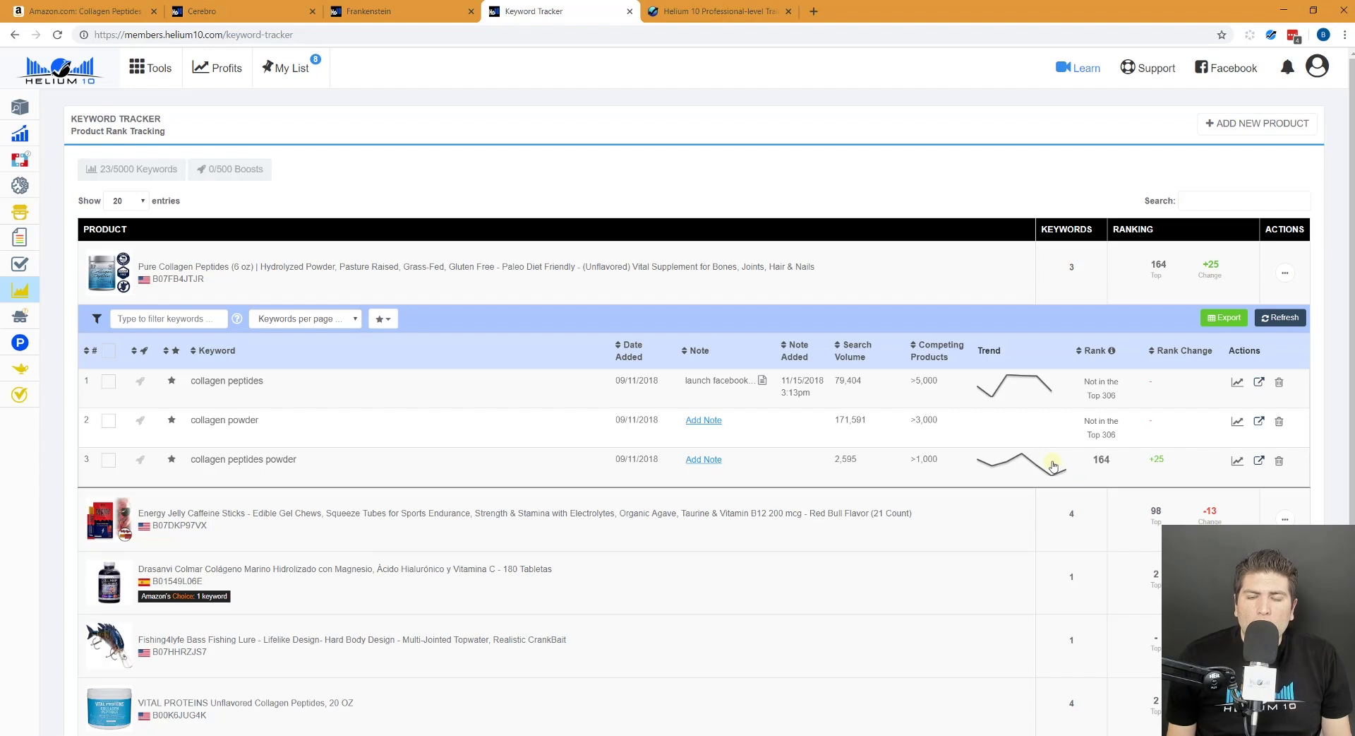
scroll(999, 434, "down", 3)
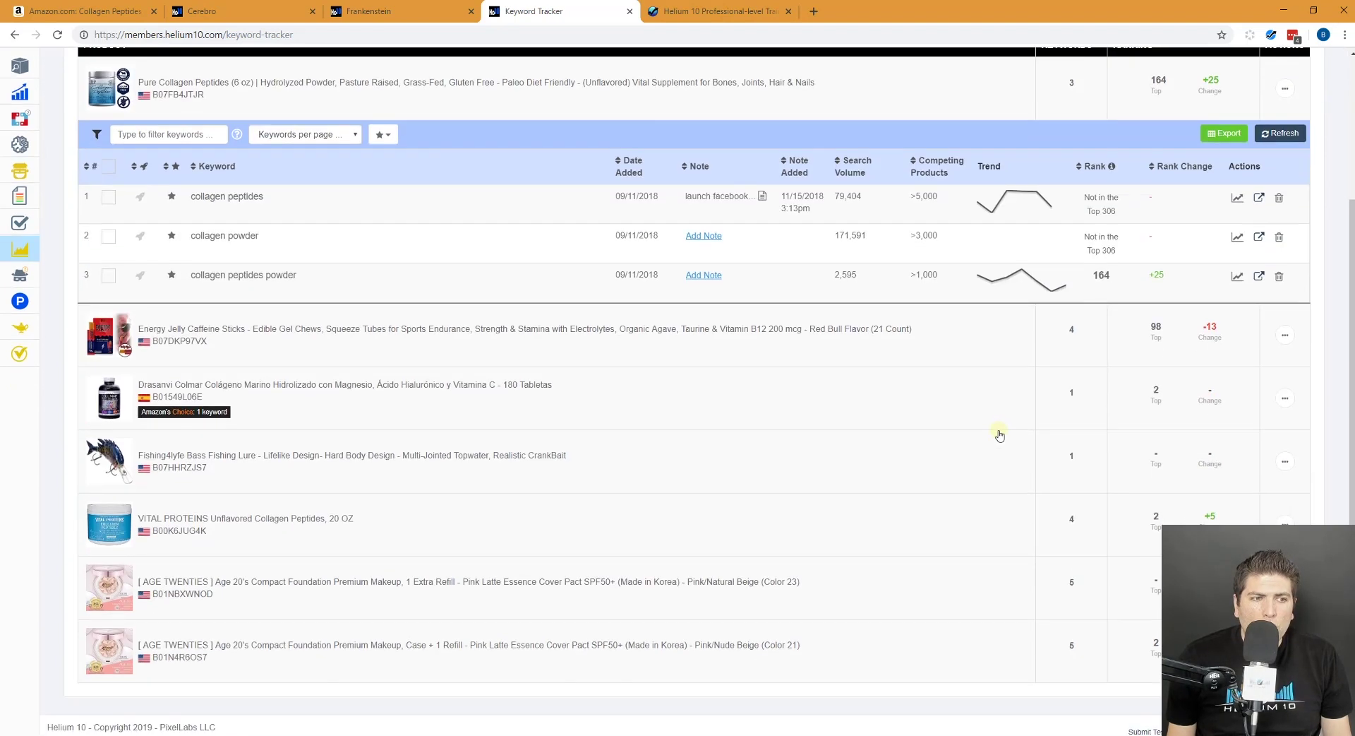
Expand the Drasanvi Colmar product's keywords and examine the rank history chart for "colageno"
left_click(272, 401)
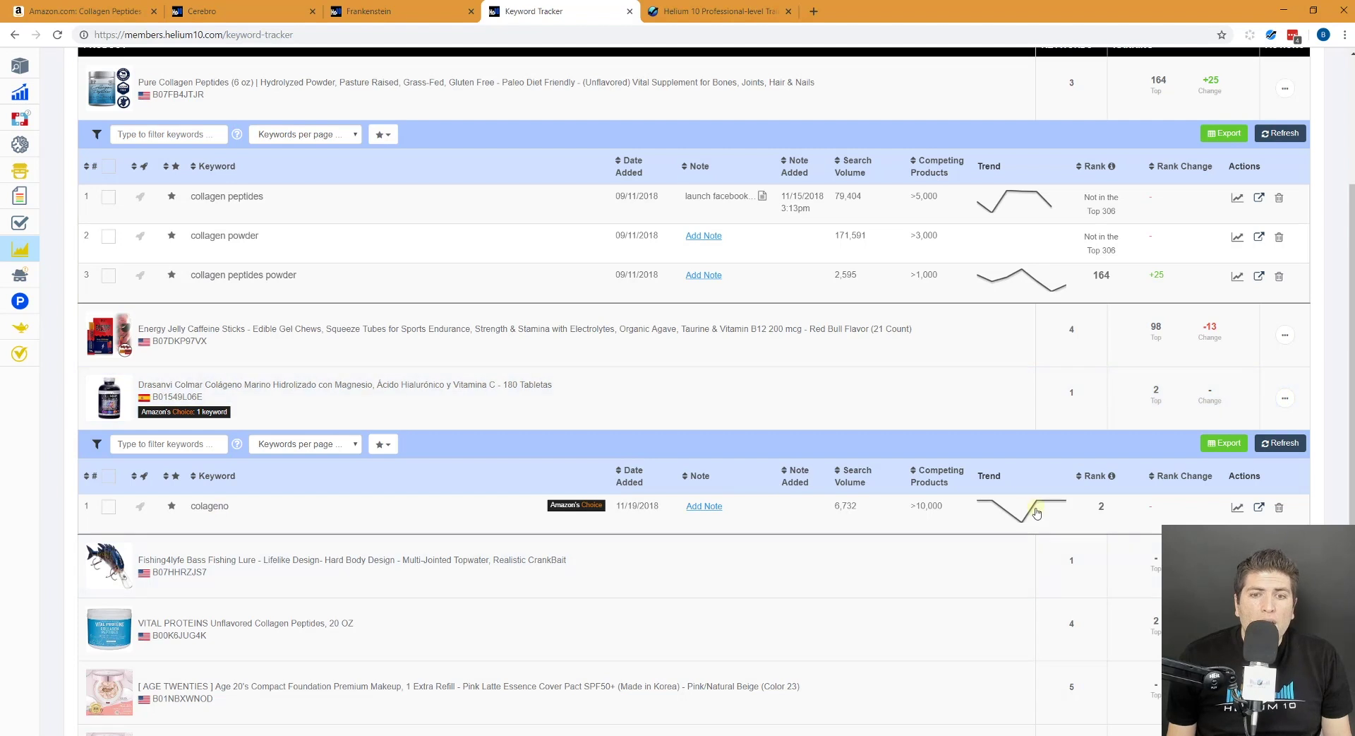
mouse_move(1103, 507)
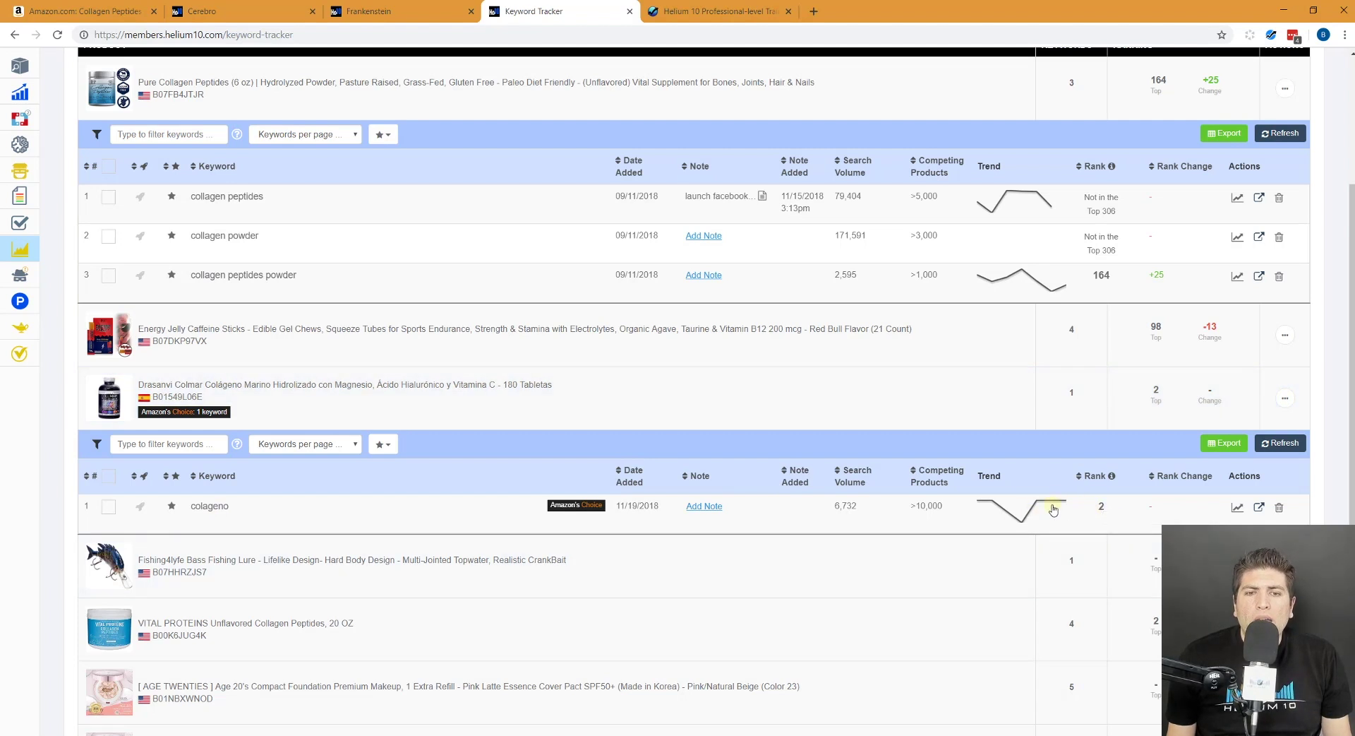
left_click(1028, 513)
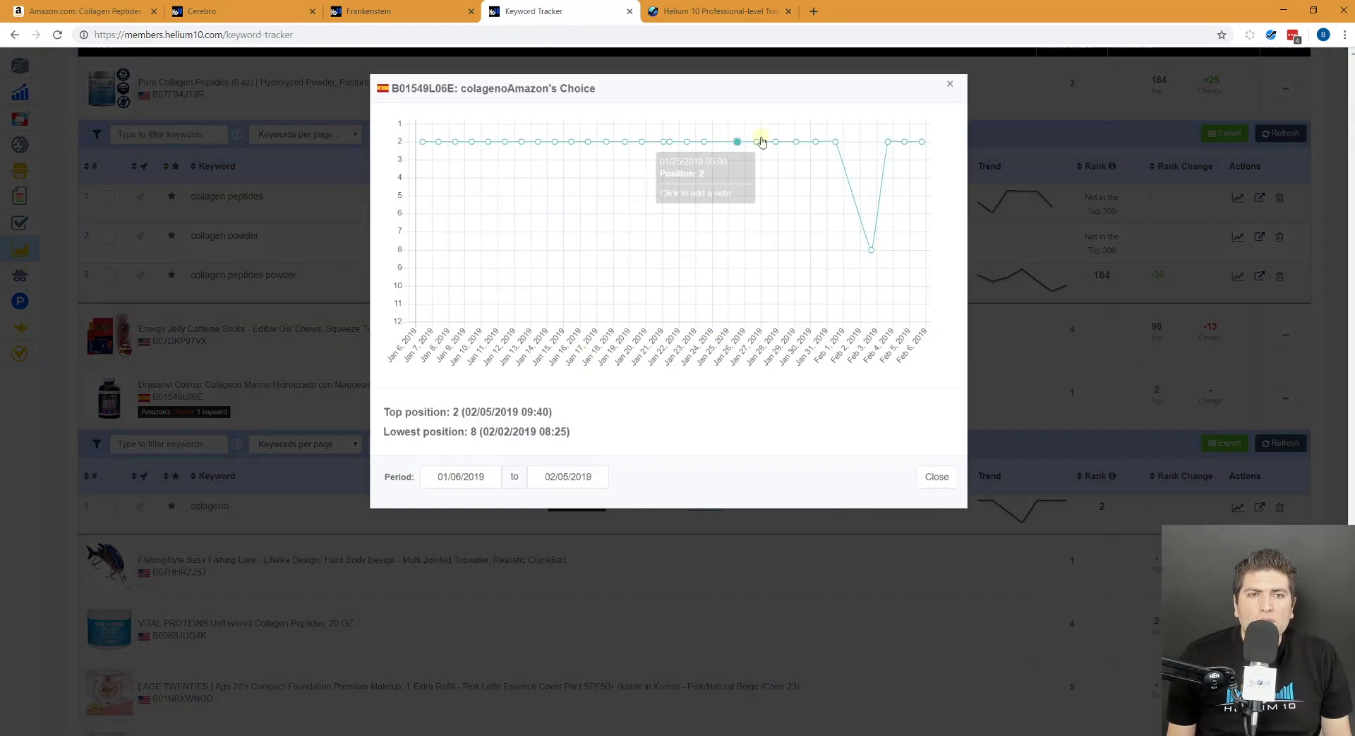
left_click(950, 89)
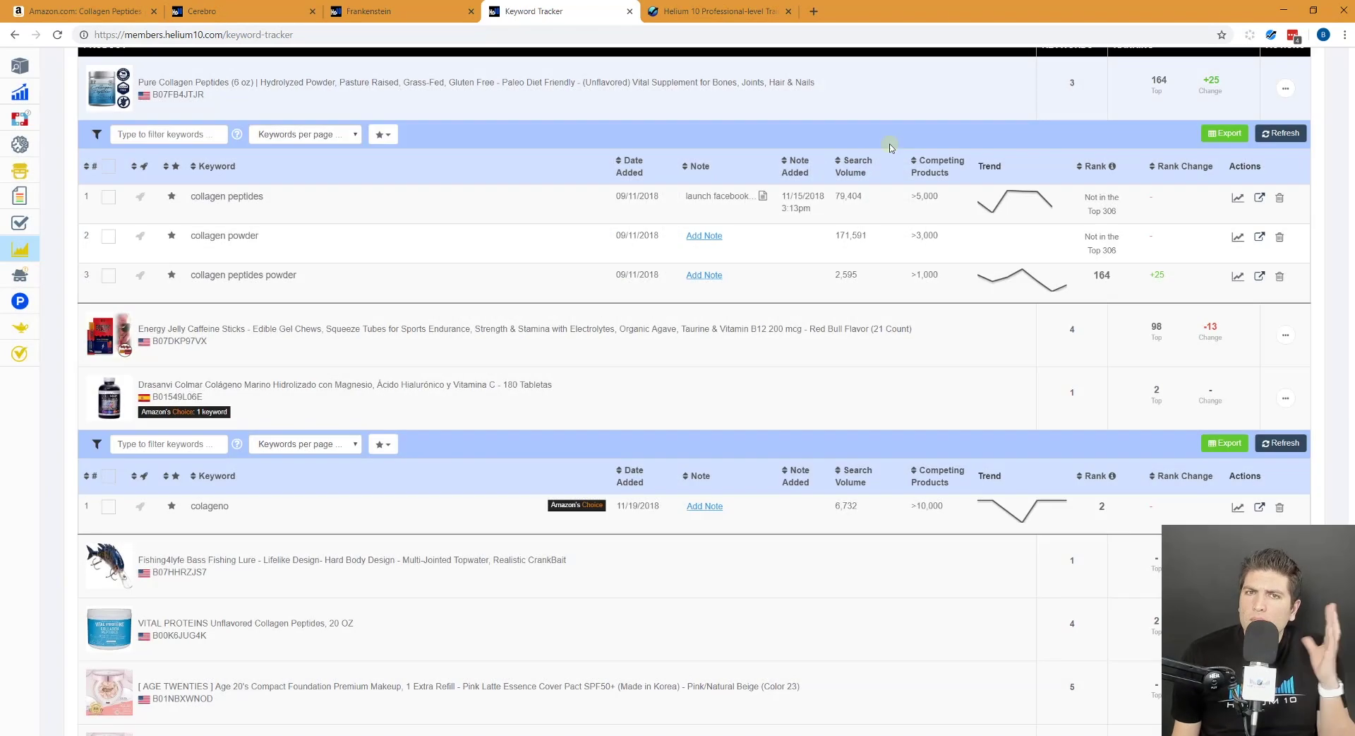
Turn on Boost for the keyword "collagen peptides" of the Pure Collagen Peptides product
scroll(826, 244, "up", 3)
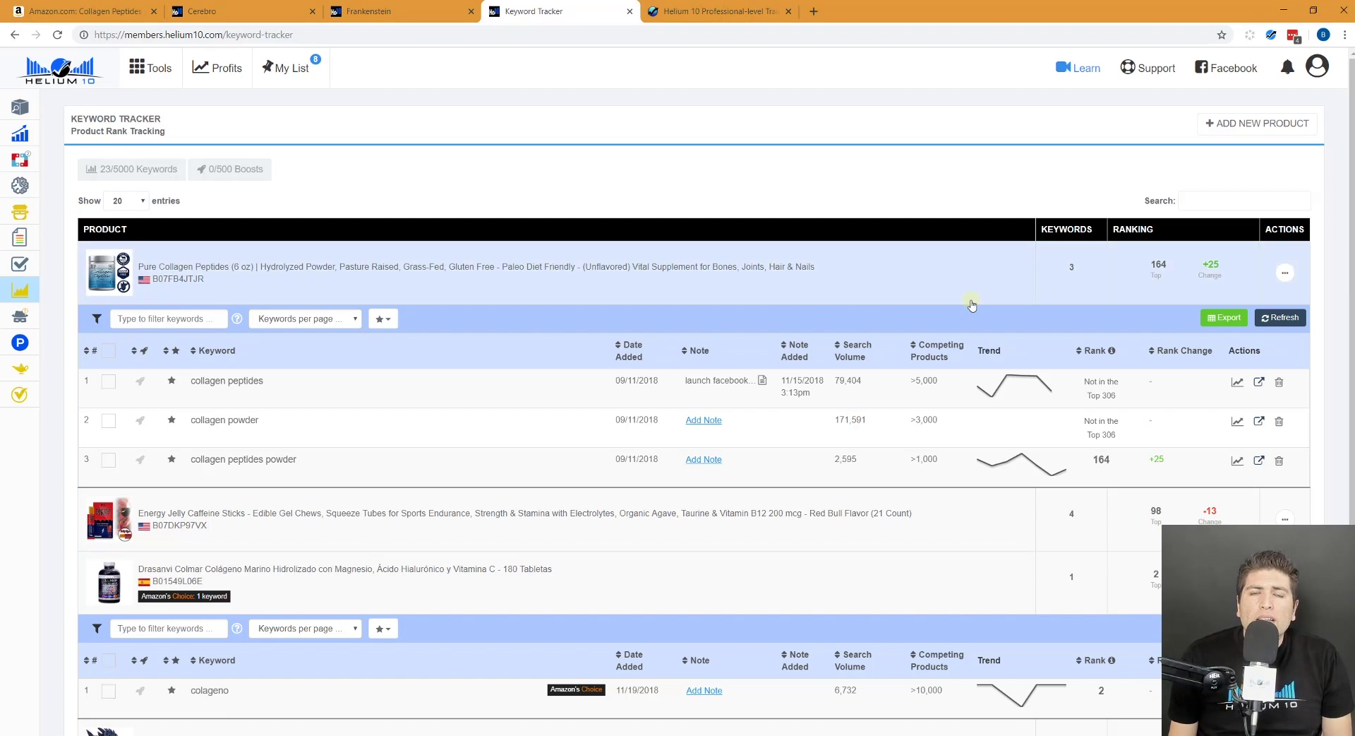
left_click(142, 382)
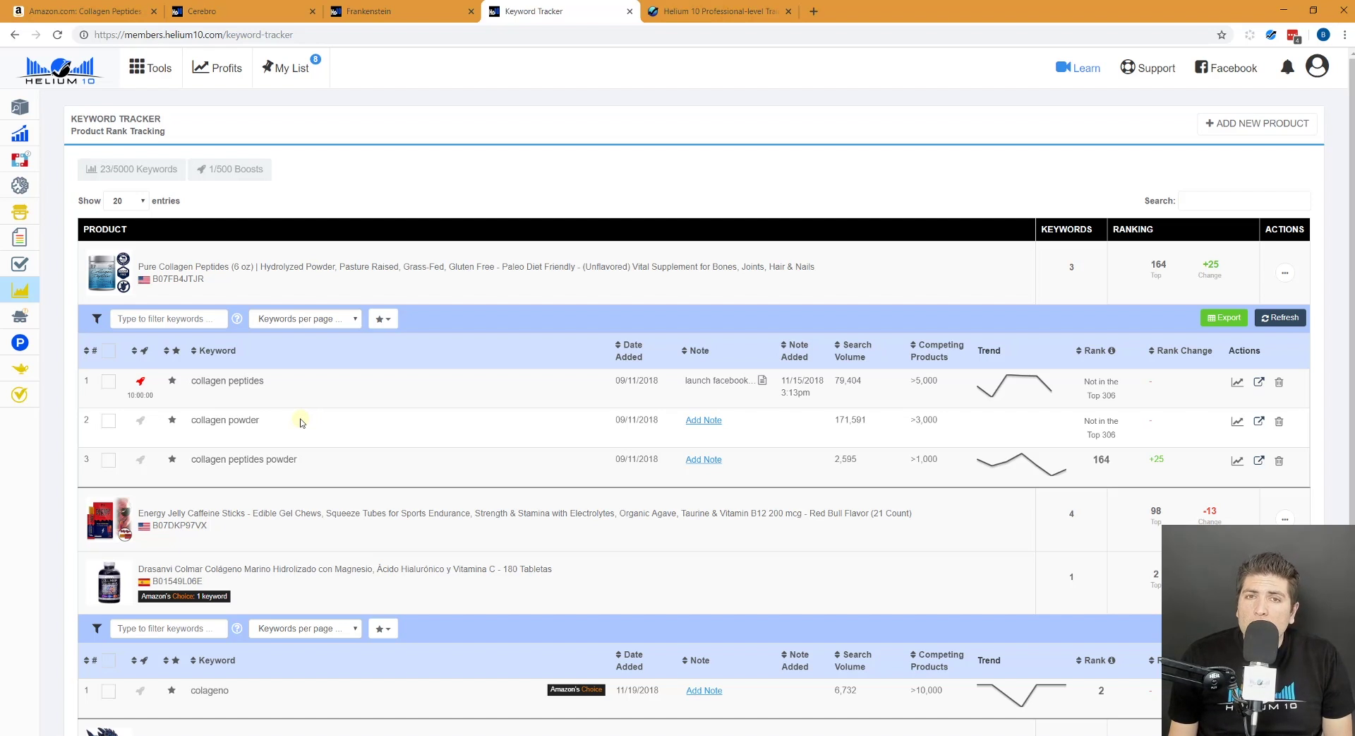
Open Alerts and look through the list of monitored DesignSkin phone case listings
mouse_move(6, 522)
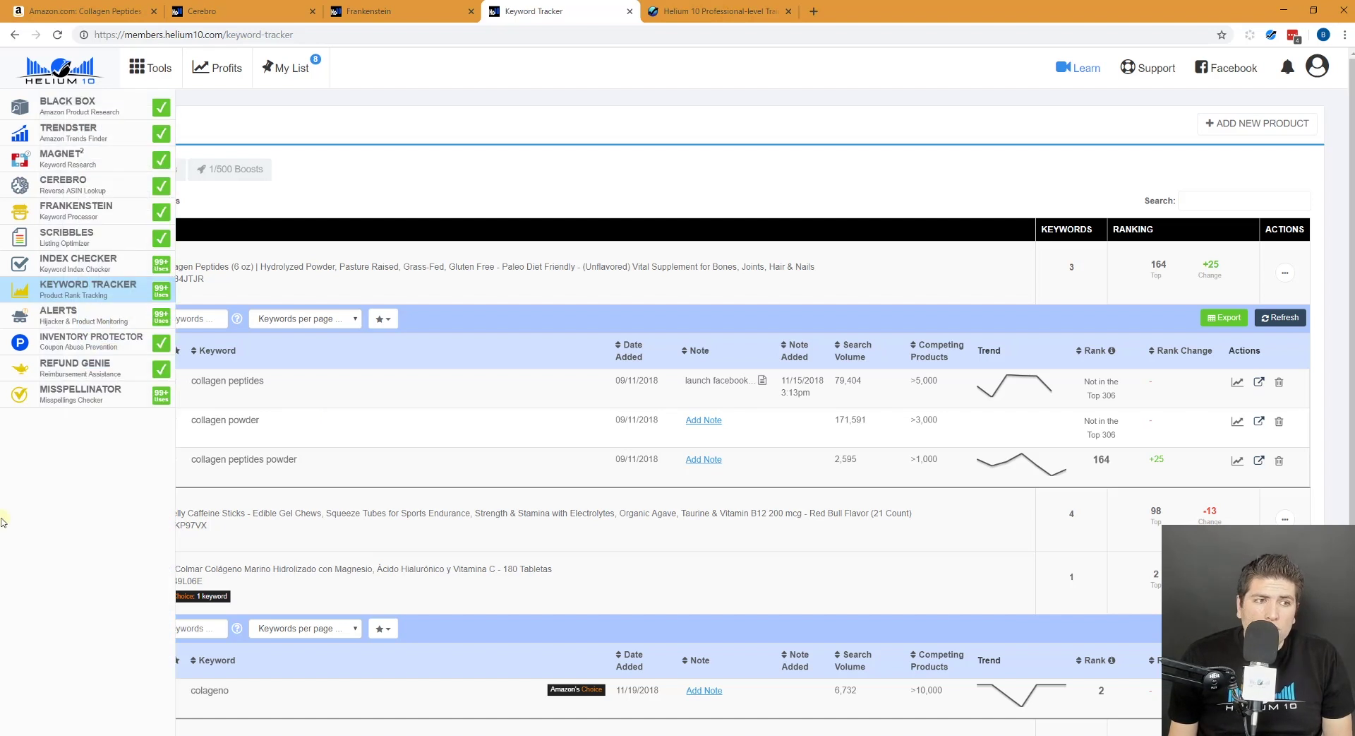
left_click(84, 318)
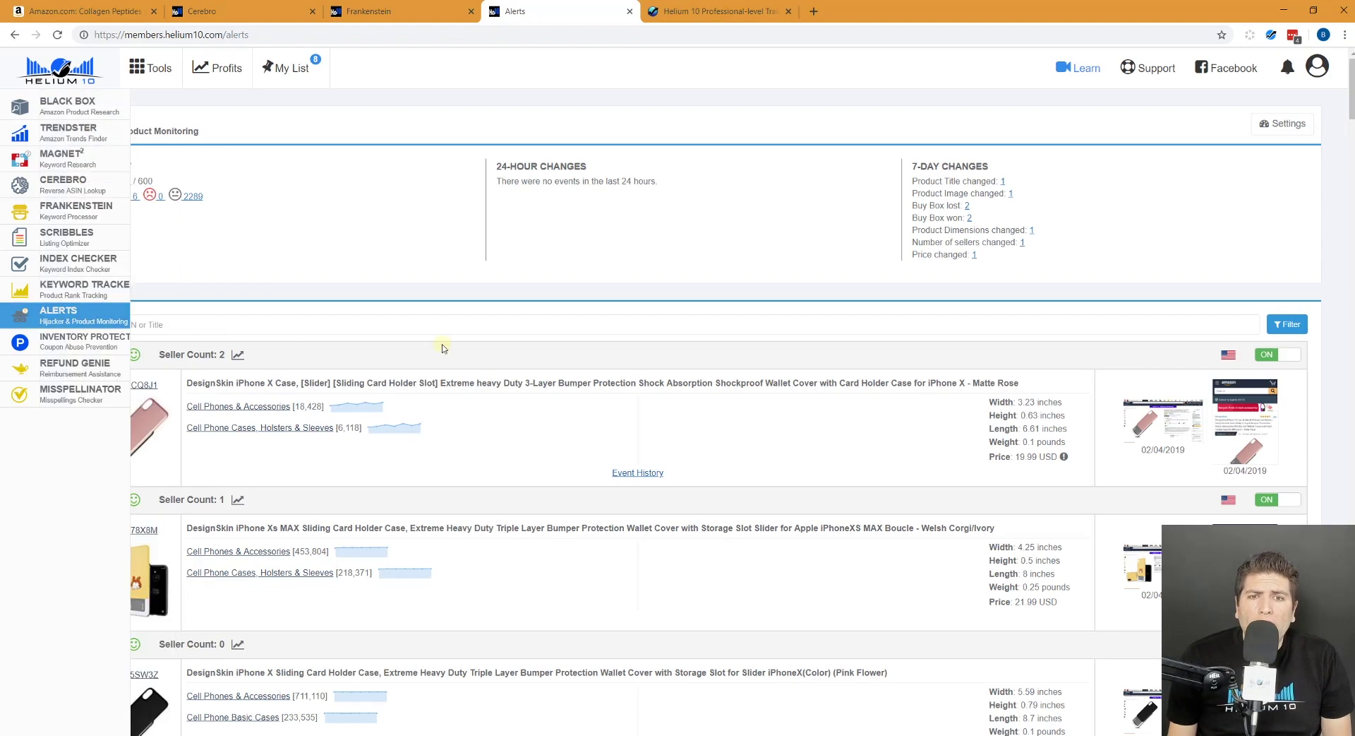
scroll(550, 346, "down", 1)
scroll(550, 346, "down", 2)
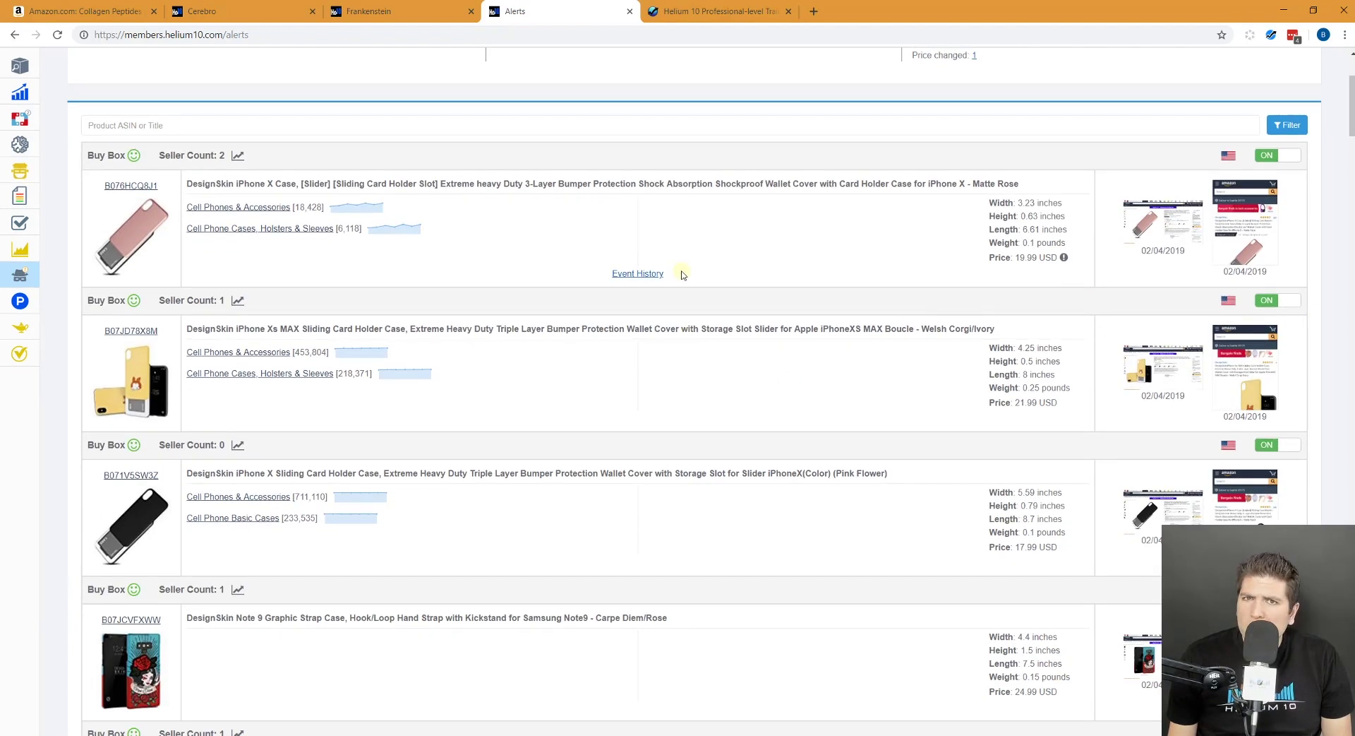
scroll(683, 275, "down", 5)
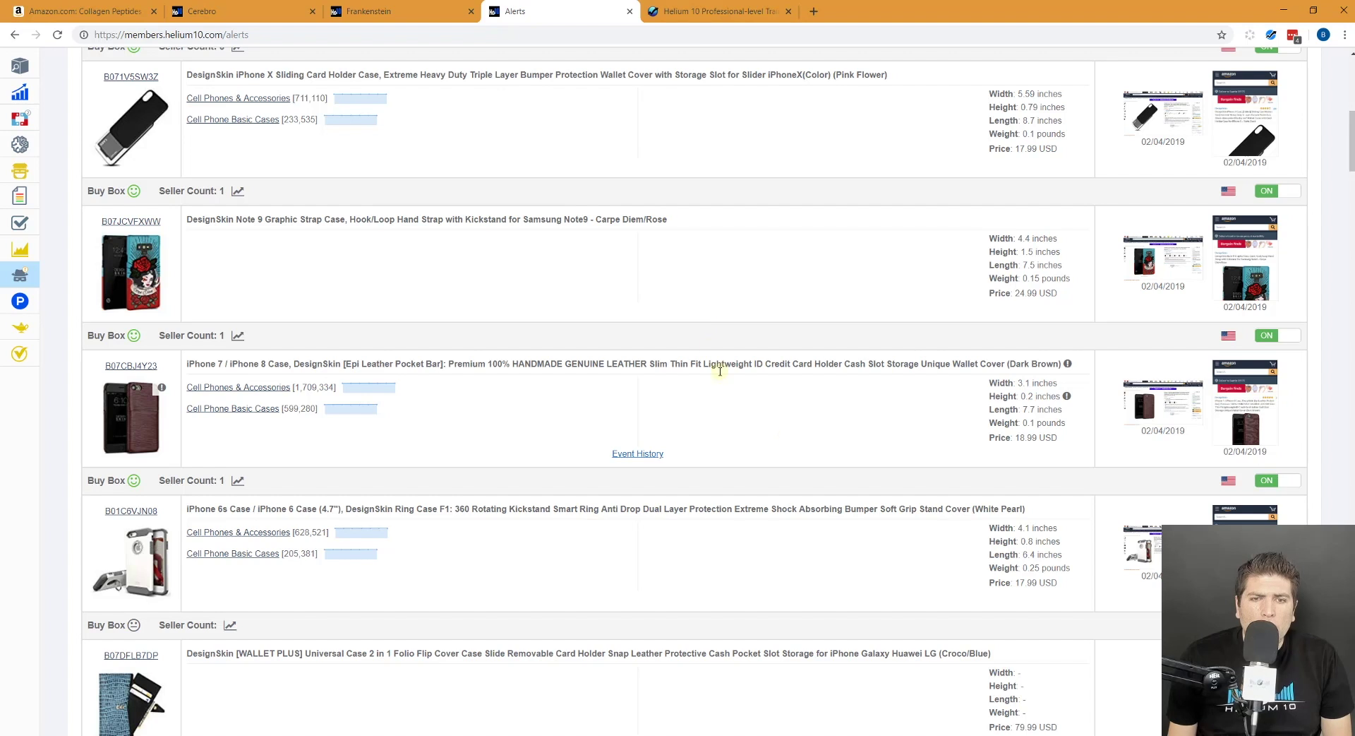
Show the event history of the iPhone 7 / iPhone 8 Epi Leather Pocket Bar case and examine its title and image changes
left_click(662, 454)
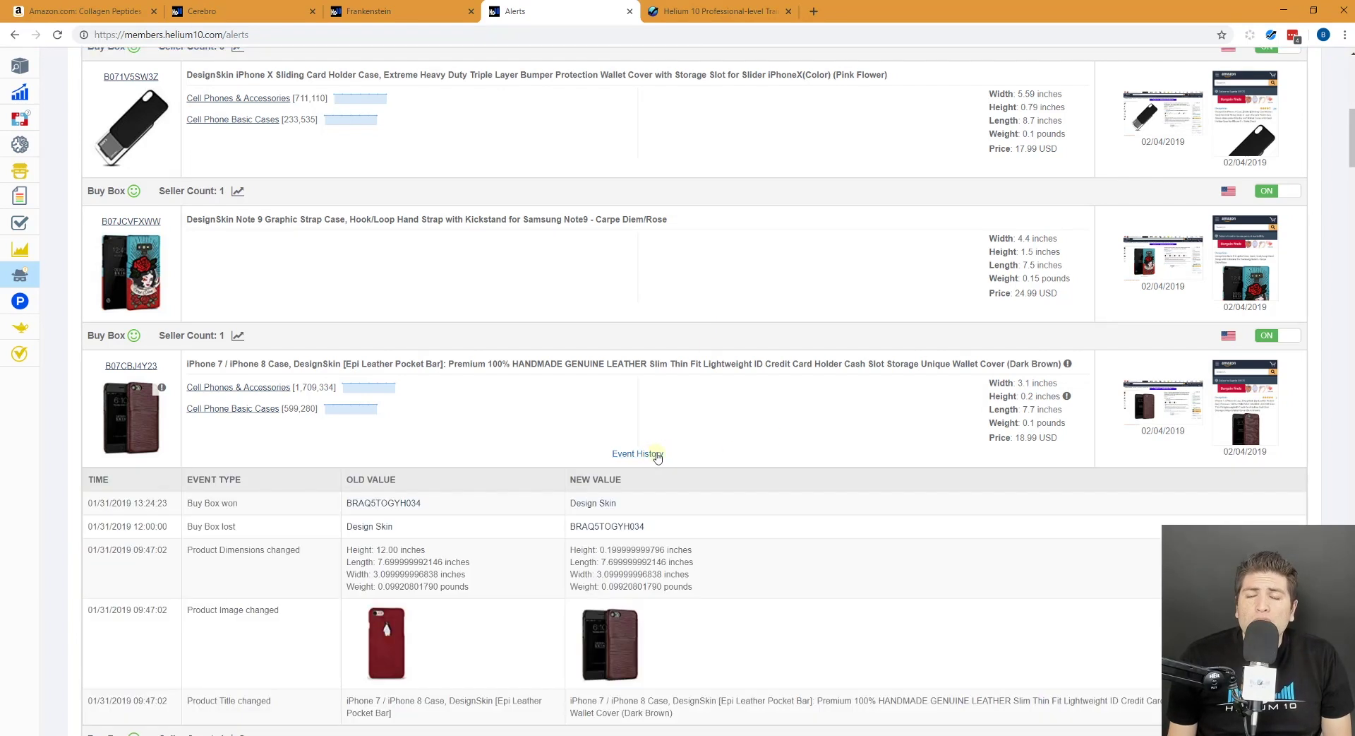
scroll(662, 455, "down", 4)
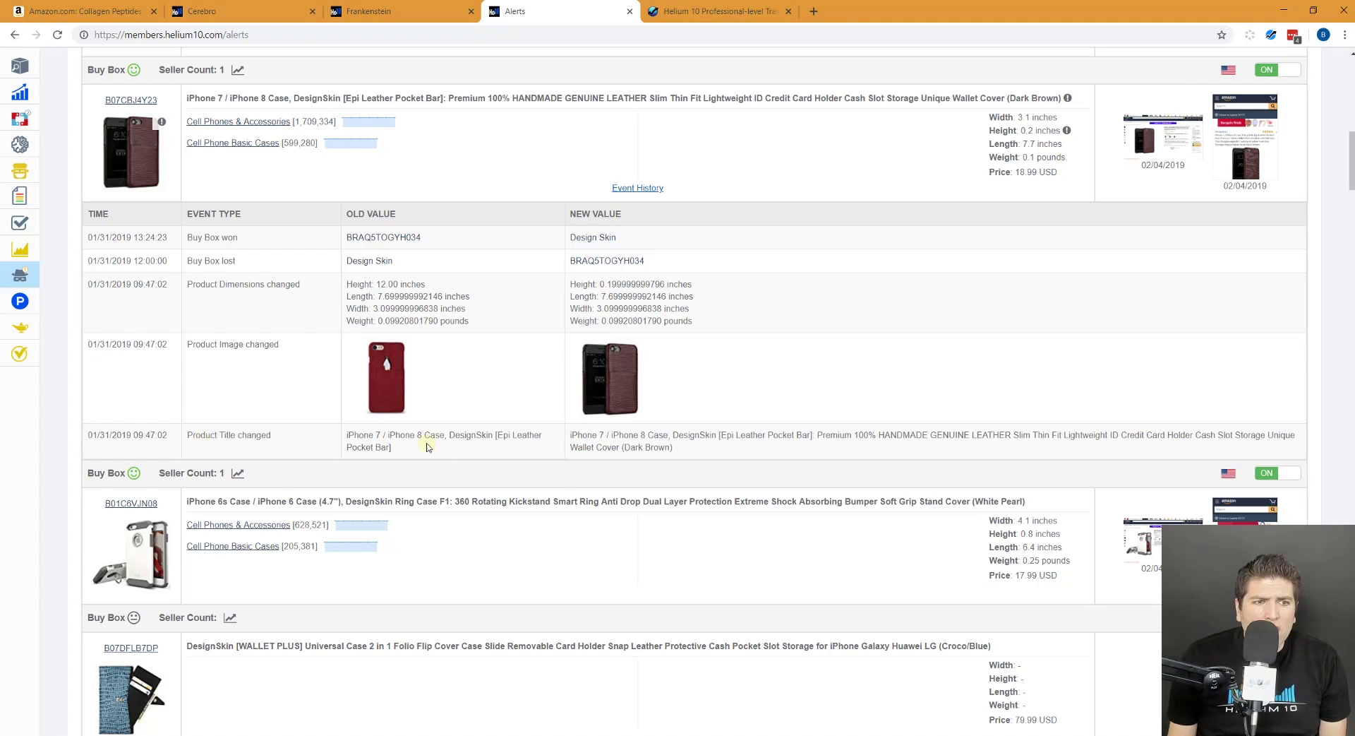
left_click_drag(422, 449, 374, 435)
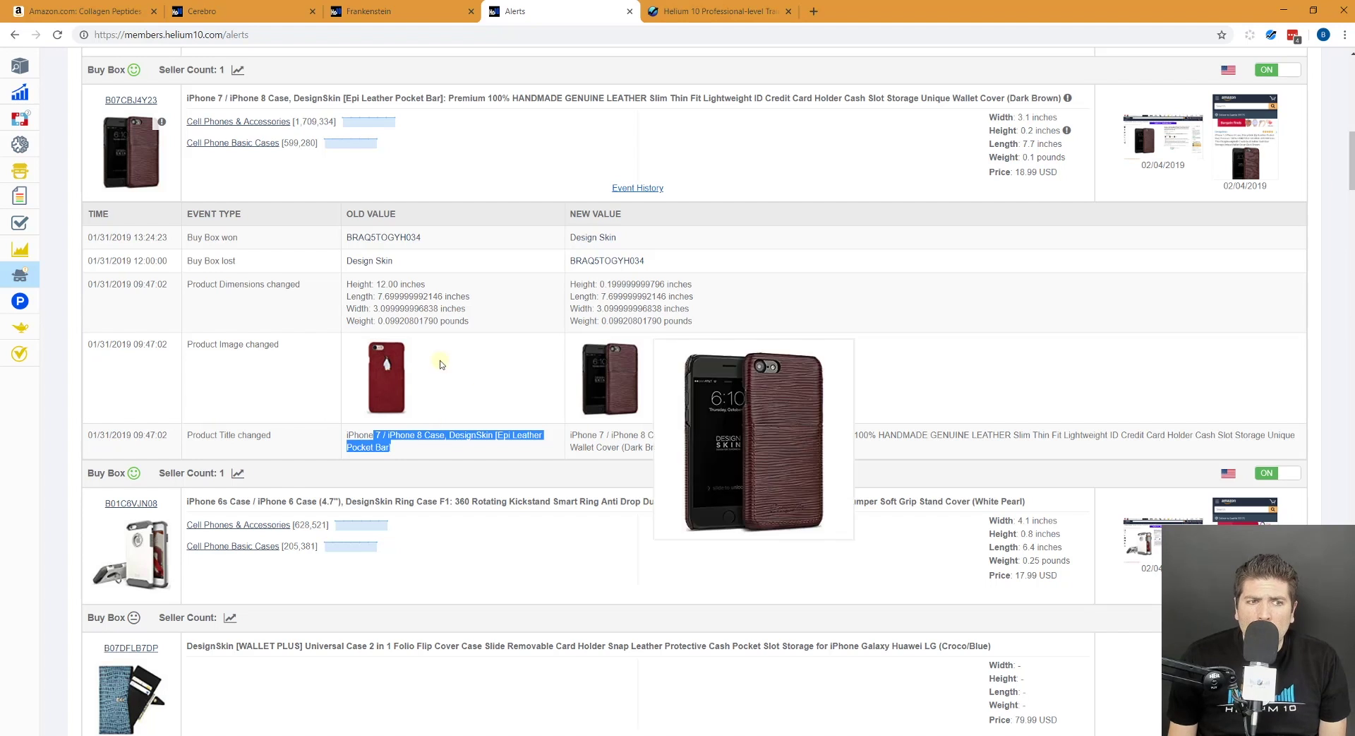
Compare the Epi Leather Pocket Bar case's old and new images, and view its desktop listing snapshots from 02/04, 02/03 and 01/31/2019
mouse_move(619, 357)
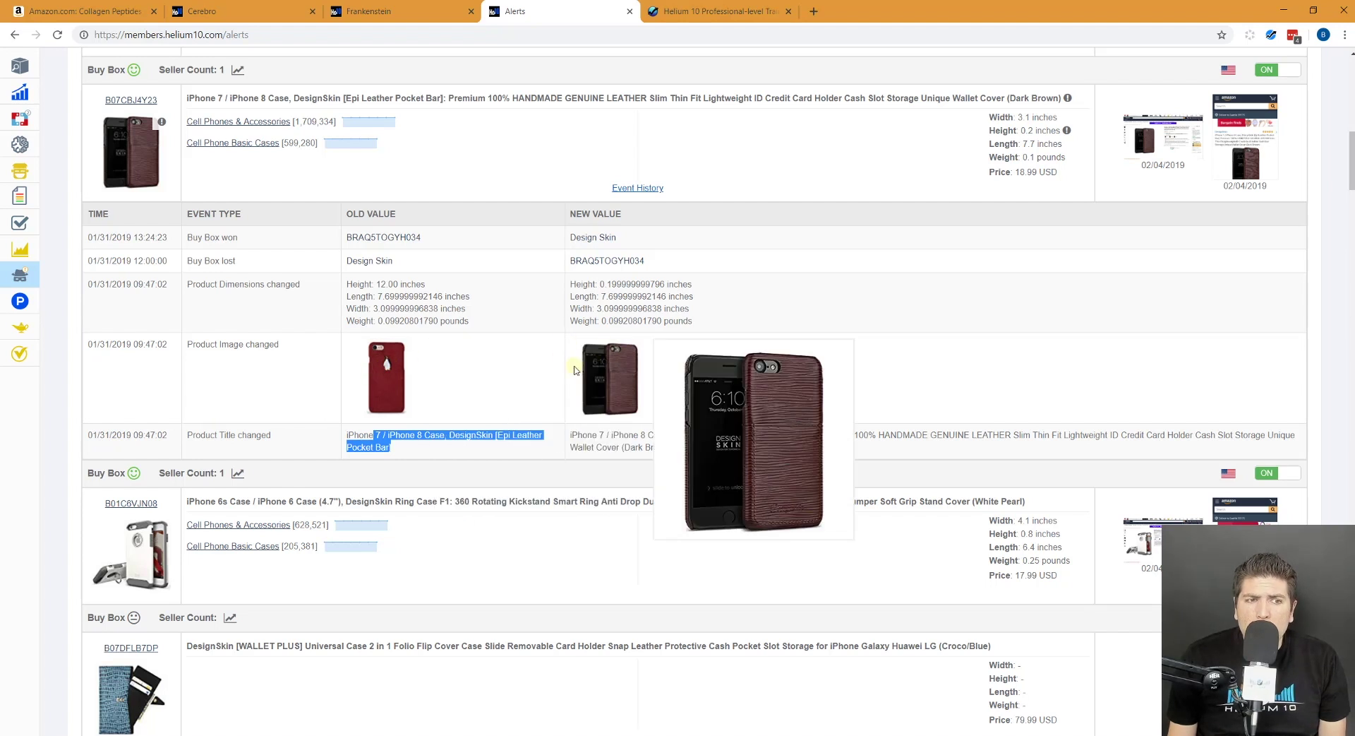
mouse_move(377, 372)
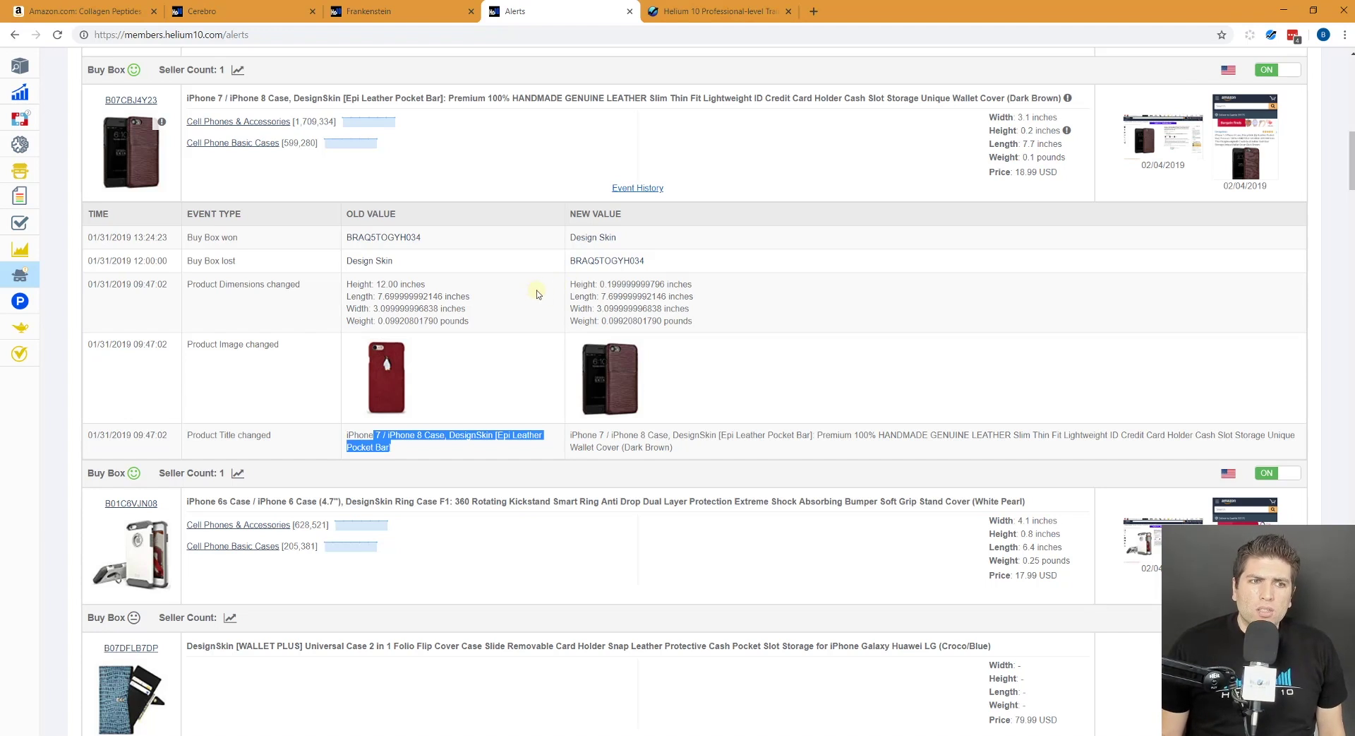
scroll(536, 293, "up", 2)
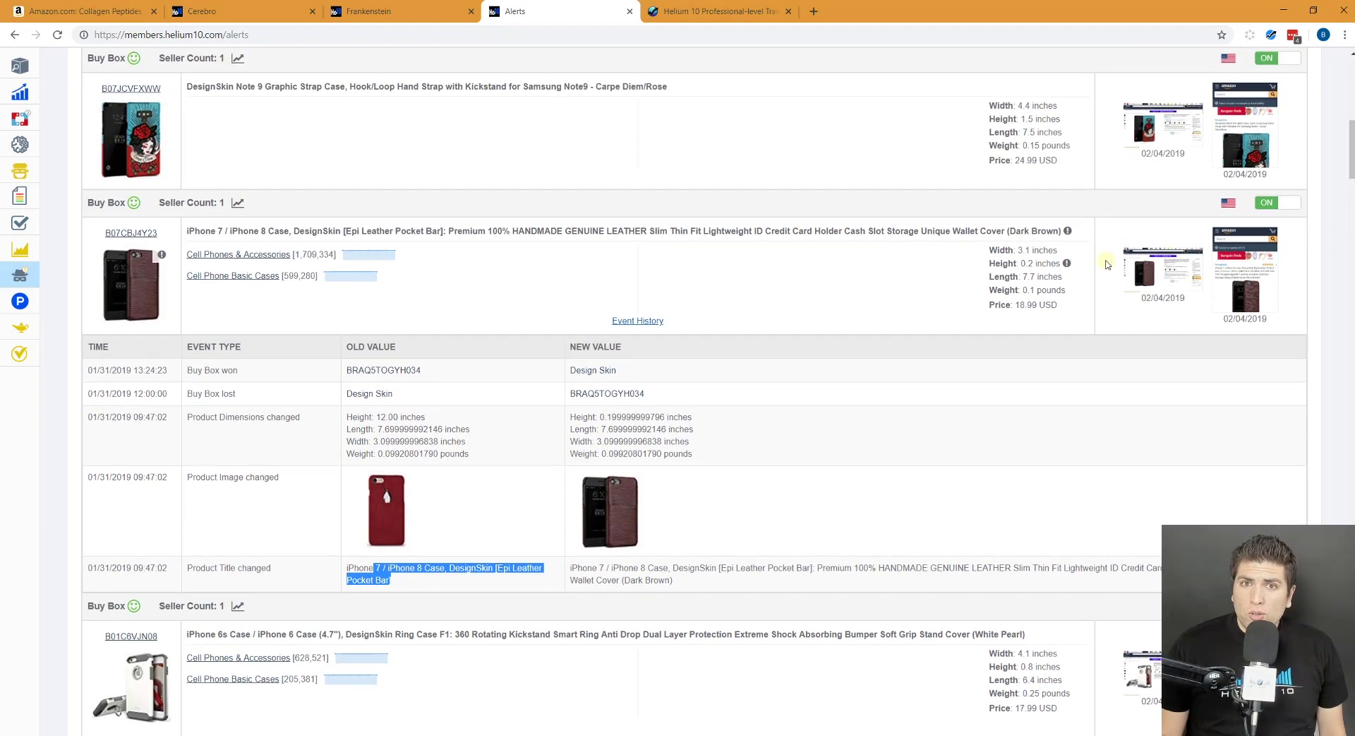
left_click(1168, 283)
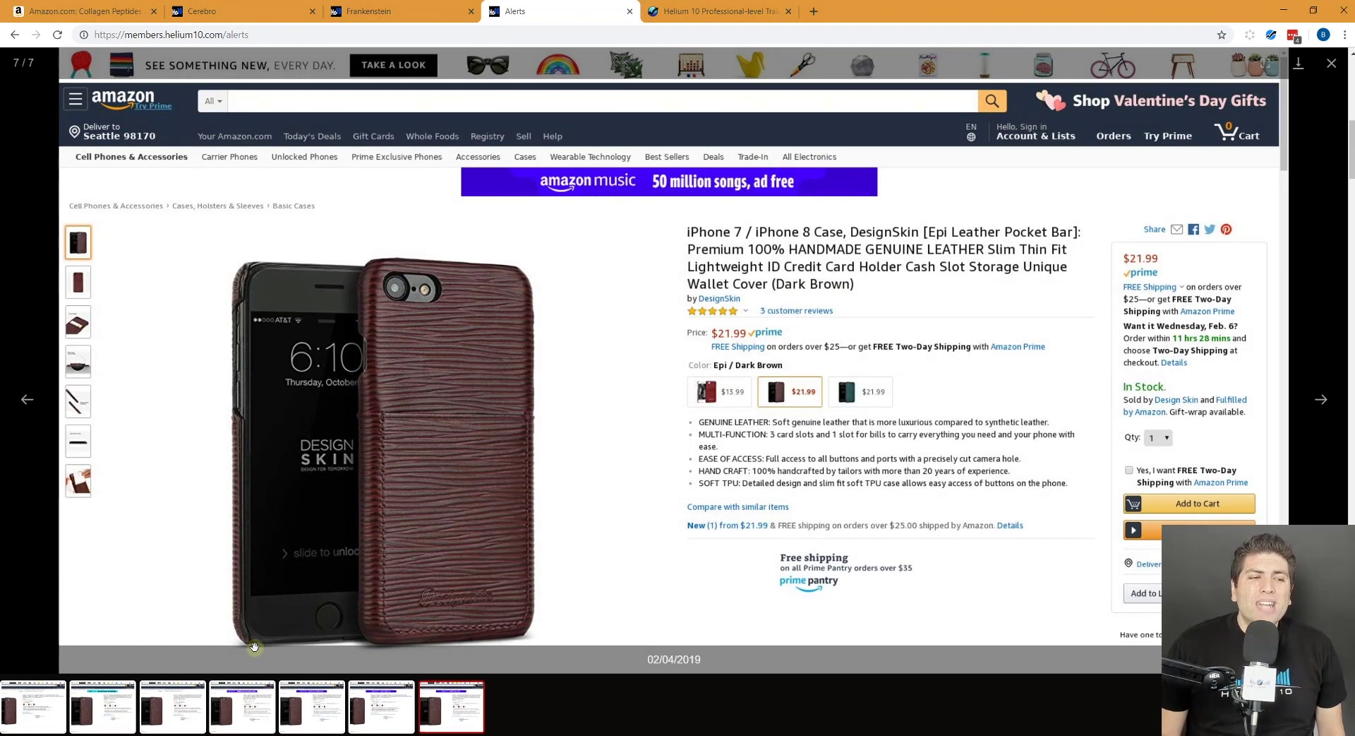
left_click(385, 700)
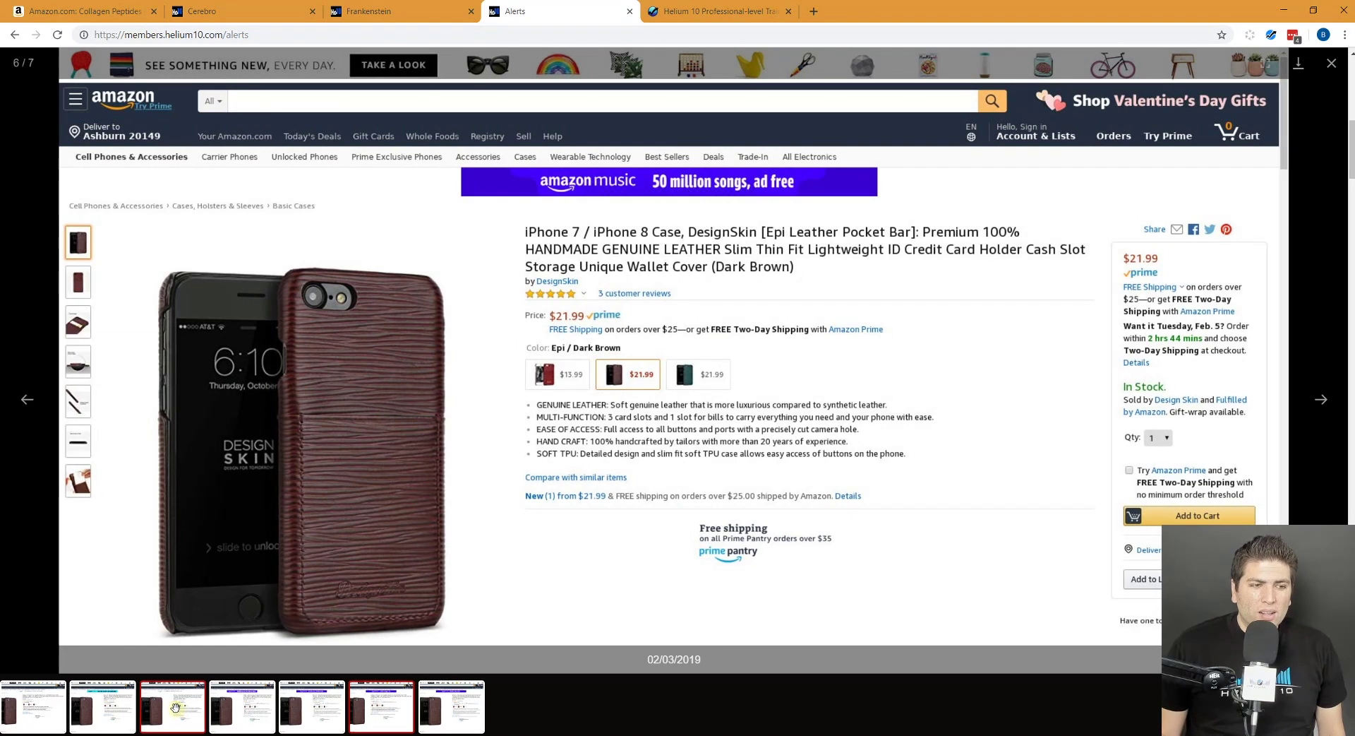
left_click(175, 707)
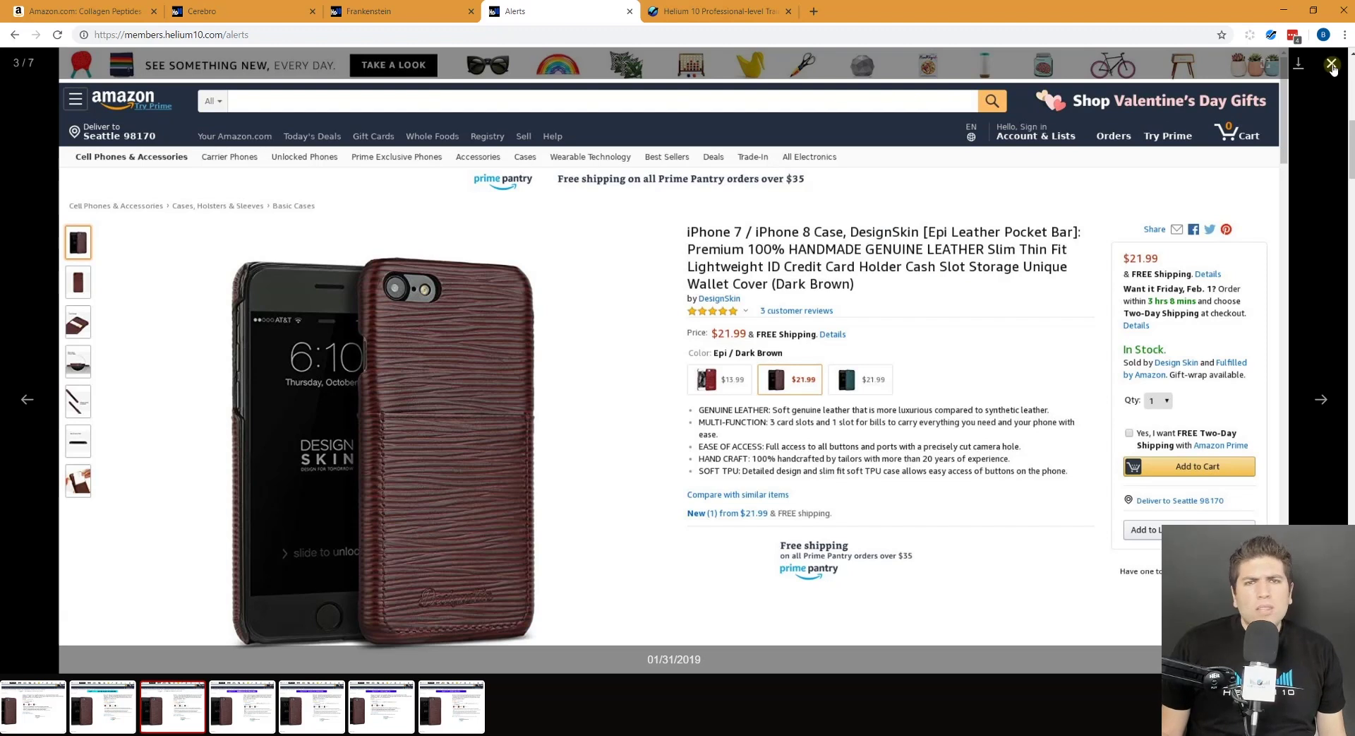
left_click(1332, 65)
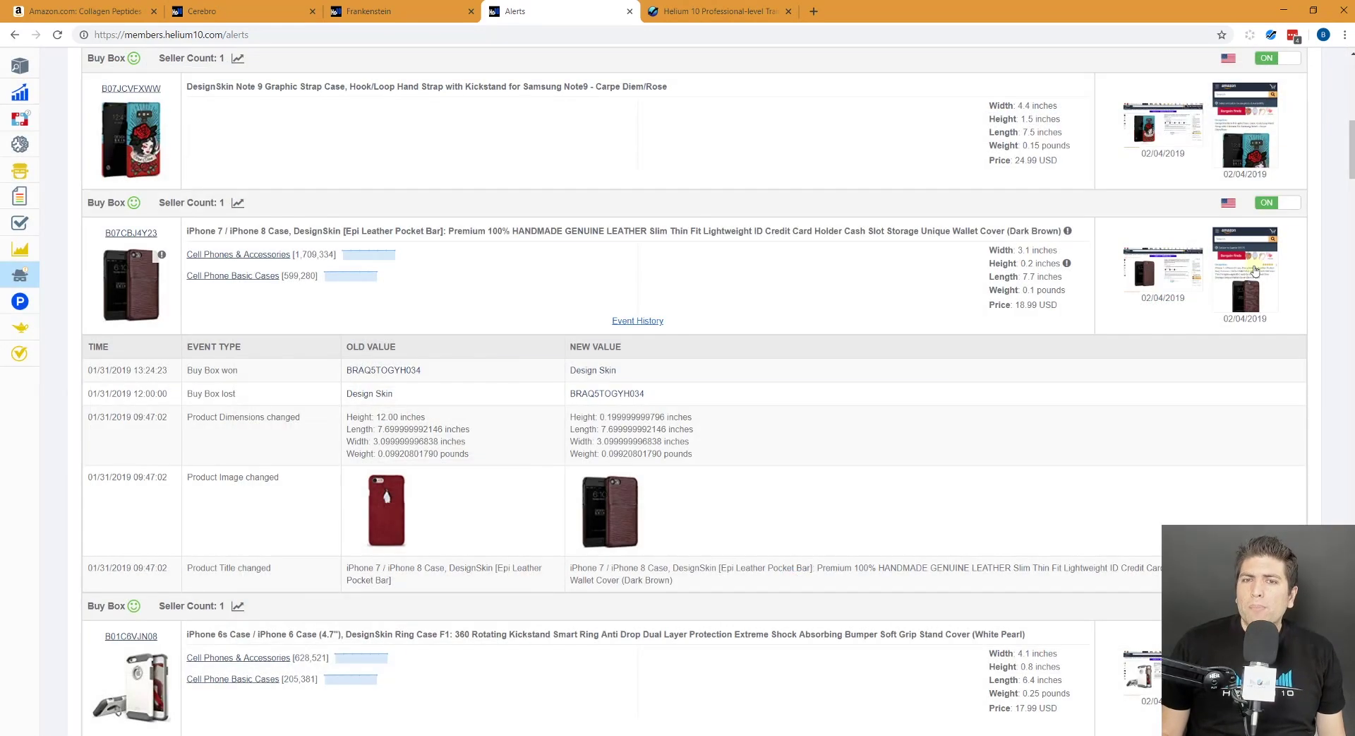
View the mobile listing snapshots of the same phone case, including the one from 02/03/2019, and close the viewer
left_click(1255, 271)
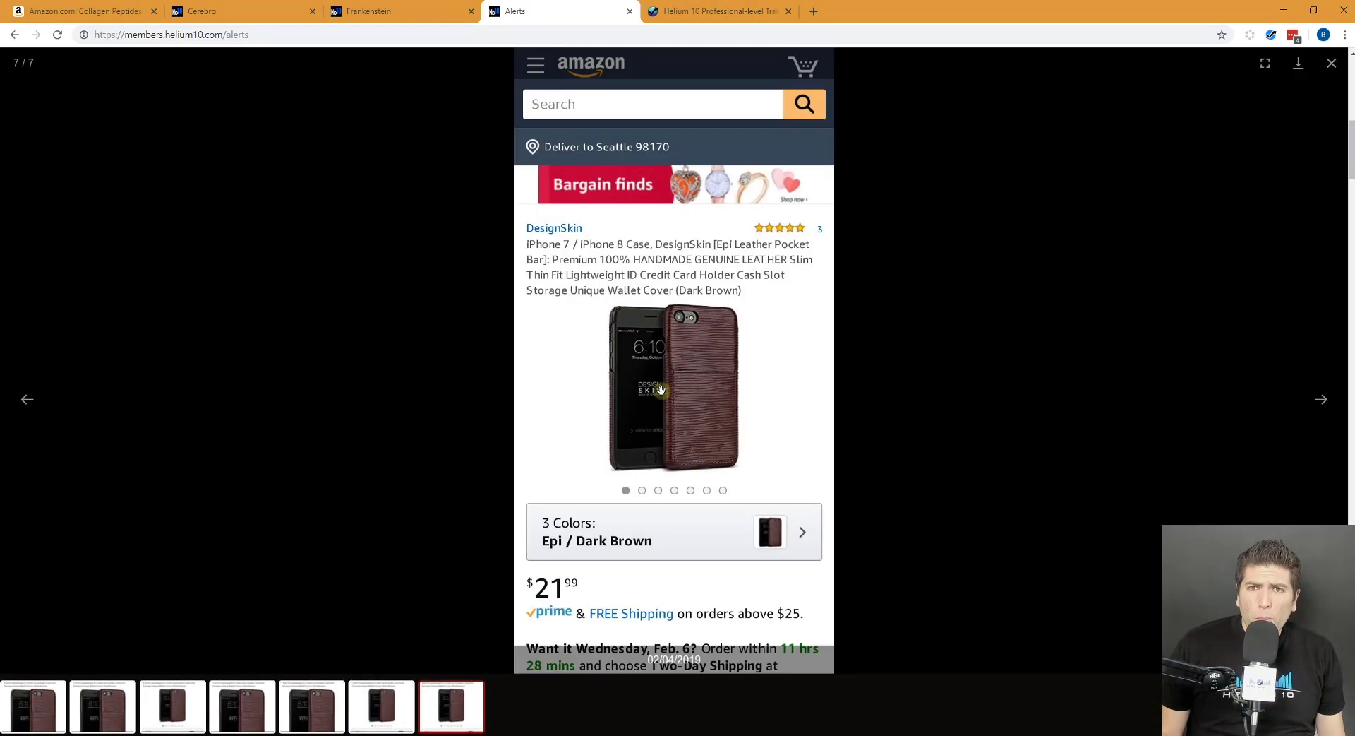
left_click(304, 701)
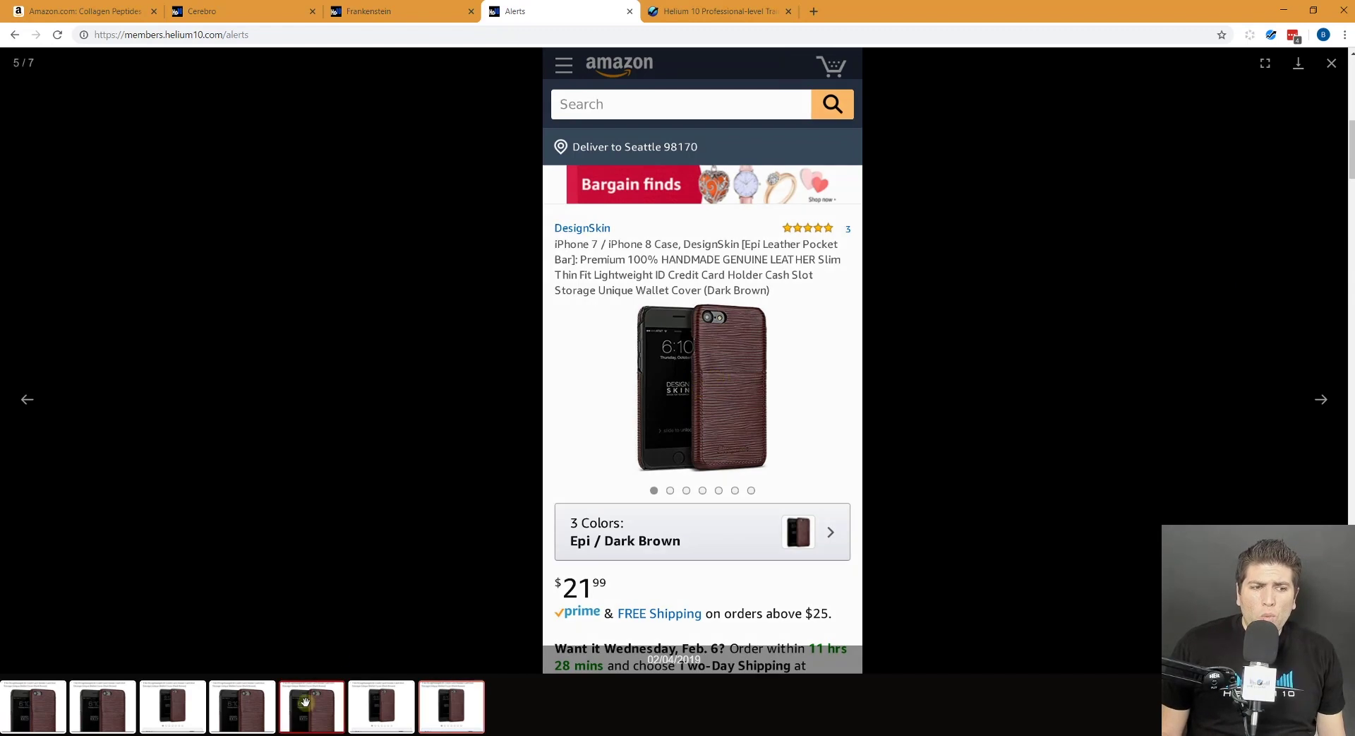
left_click(392, 705)
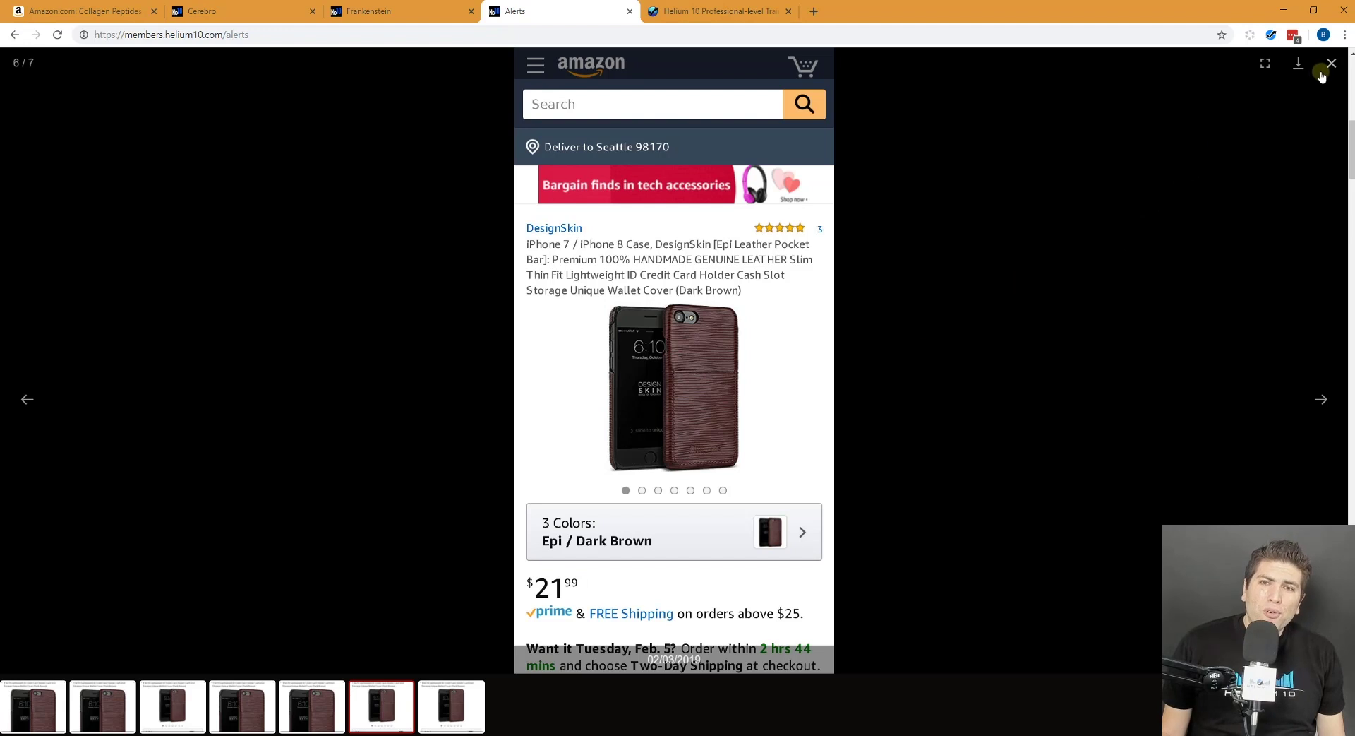
left_click(1329, 65)
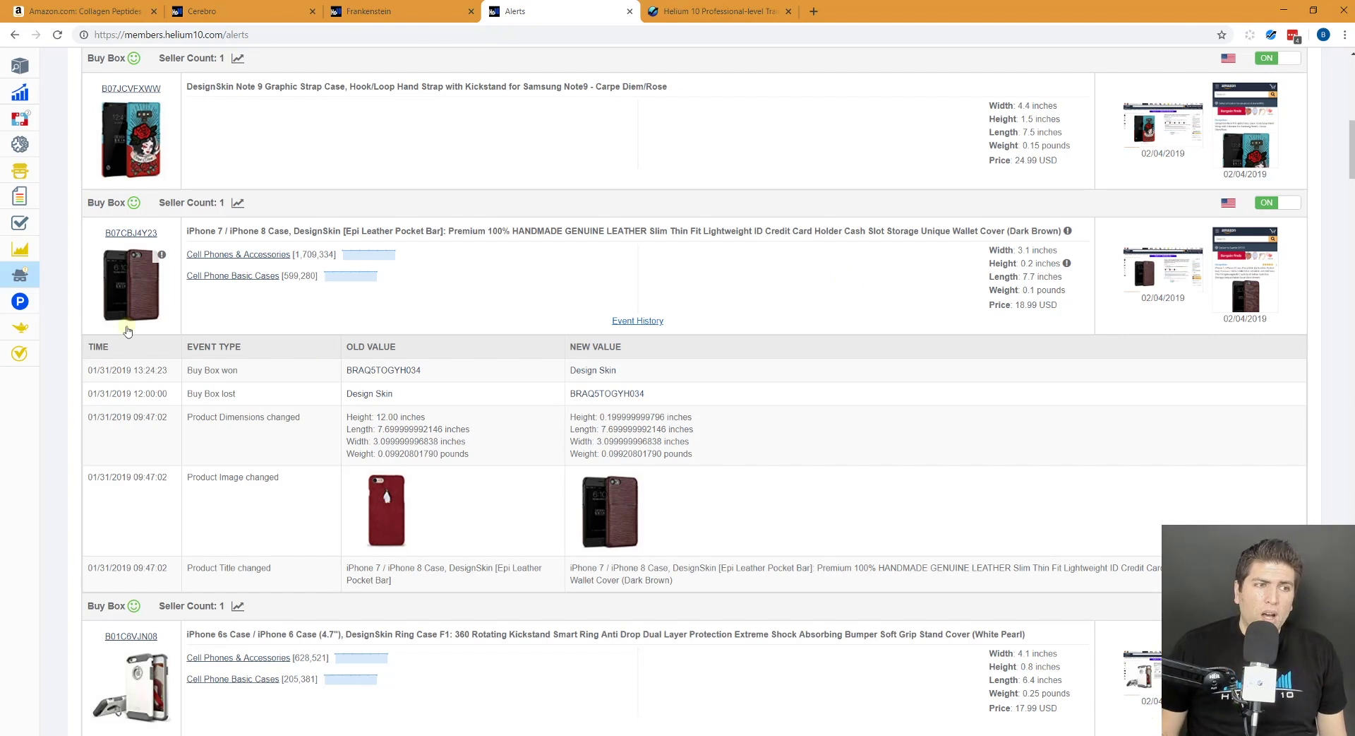
Open Refund Genie, accept that the guidance has been read, and run the reimbursement report
mouse_move(37, 299)
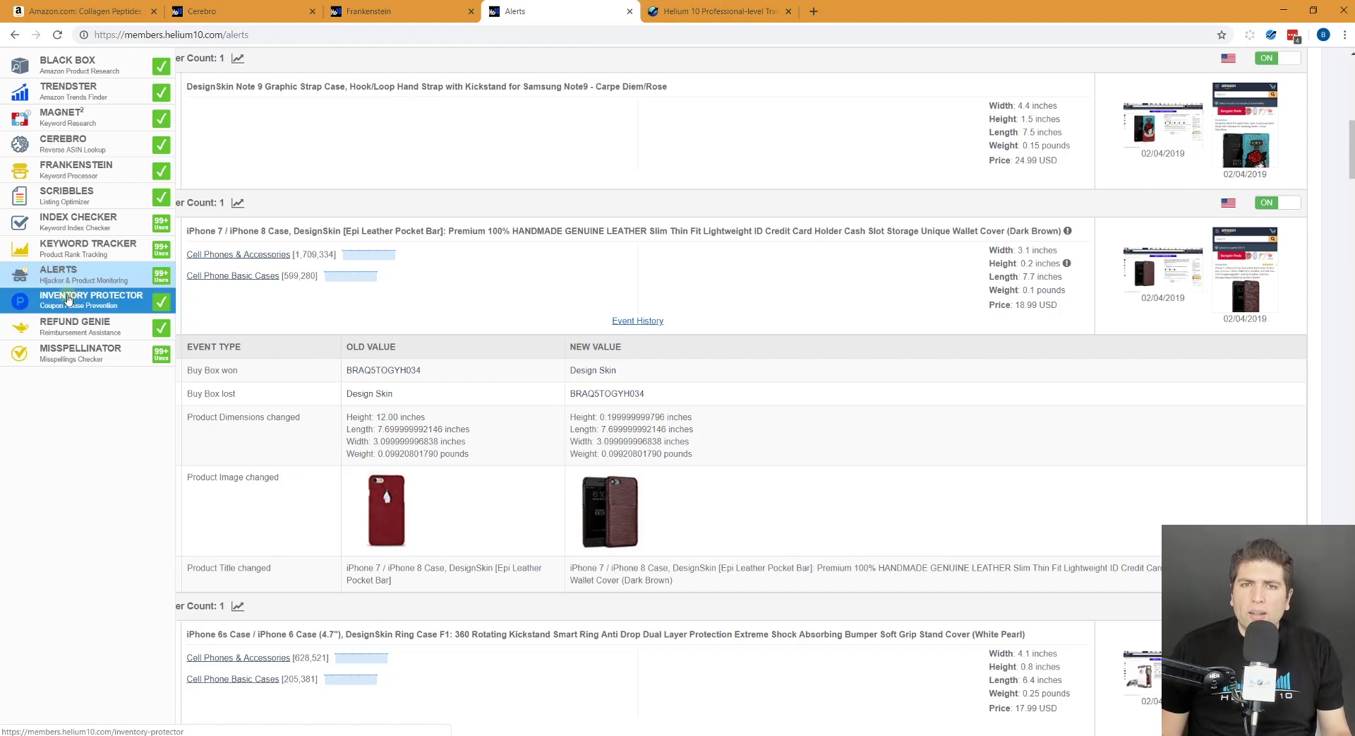
left_click(101, 327)
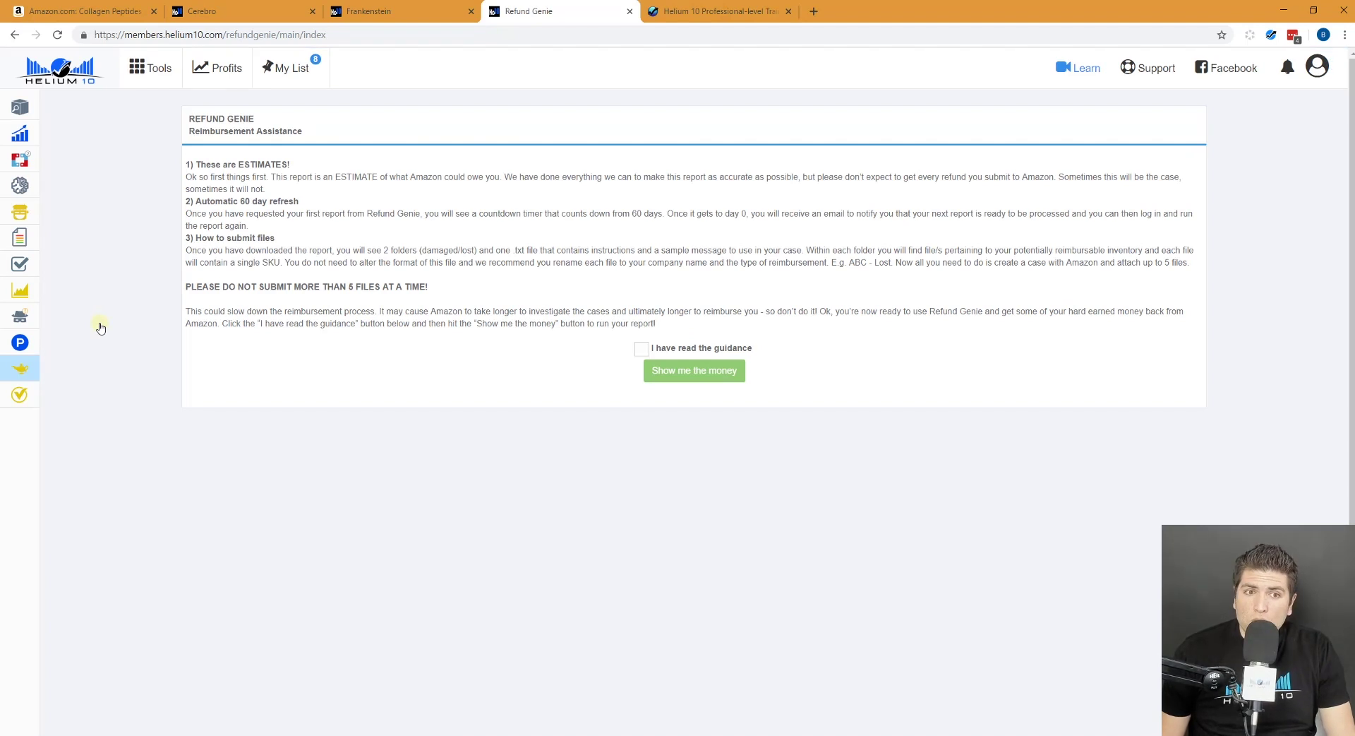
left_click(641, 348)
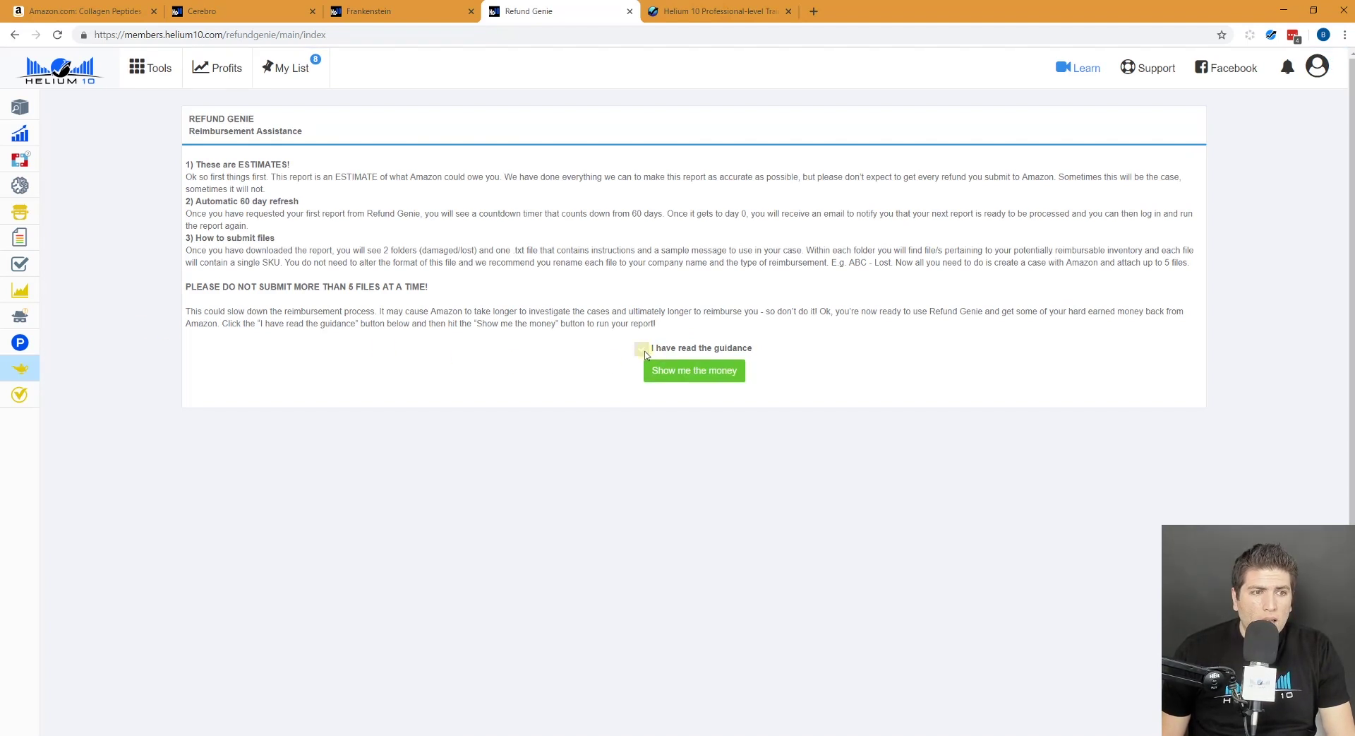
left_click(690, 374)
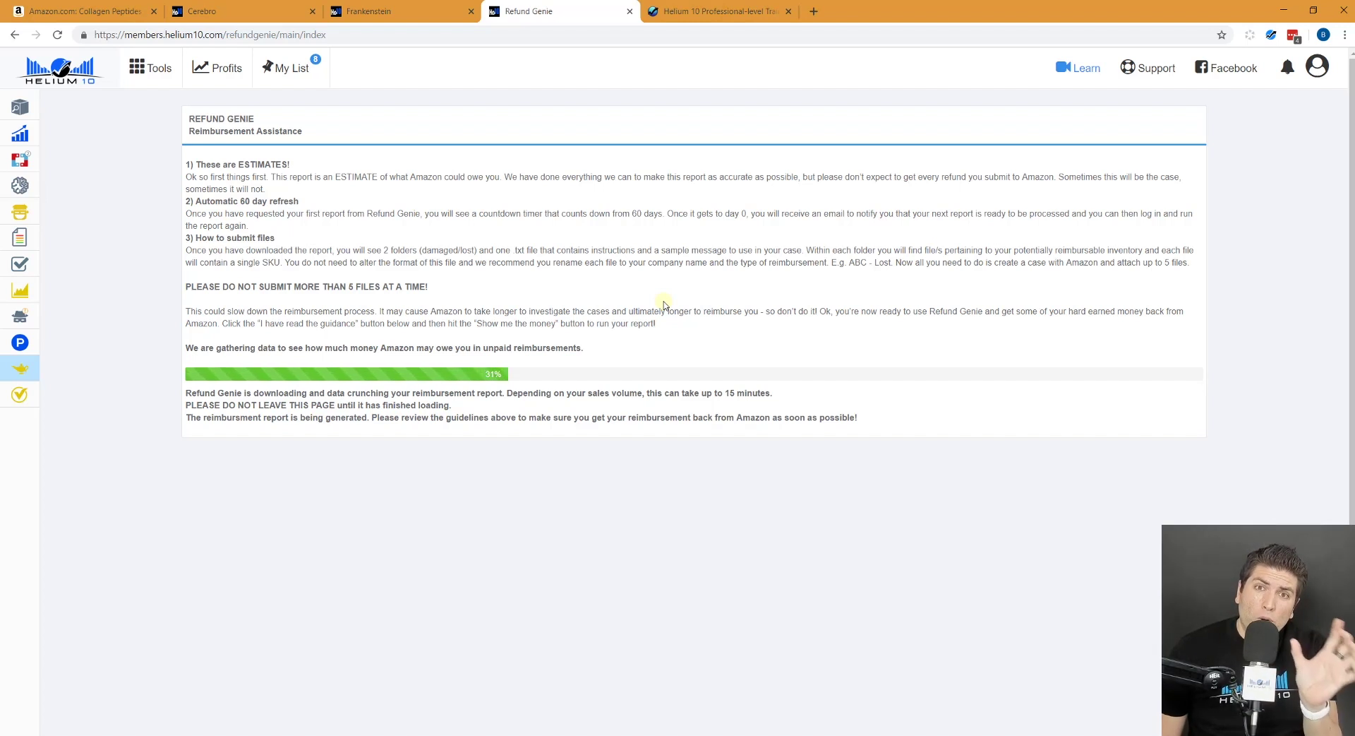
Return to the Helium 10 dashboard and look over the full list of tools
mouse_move(28, 395)
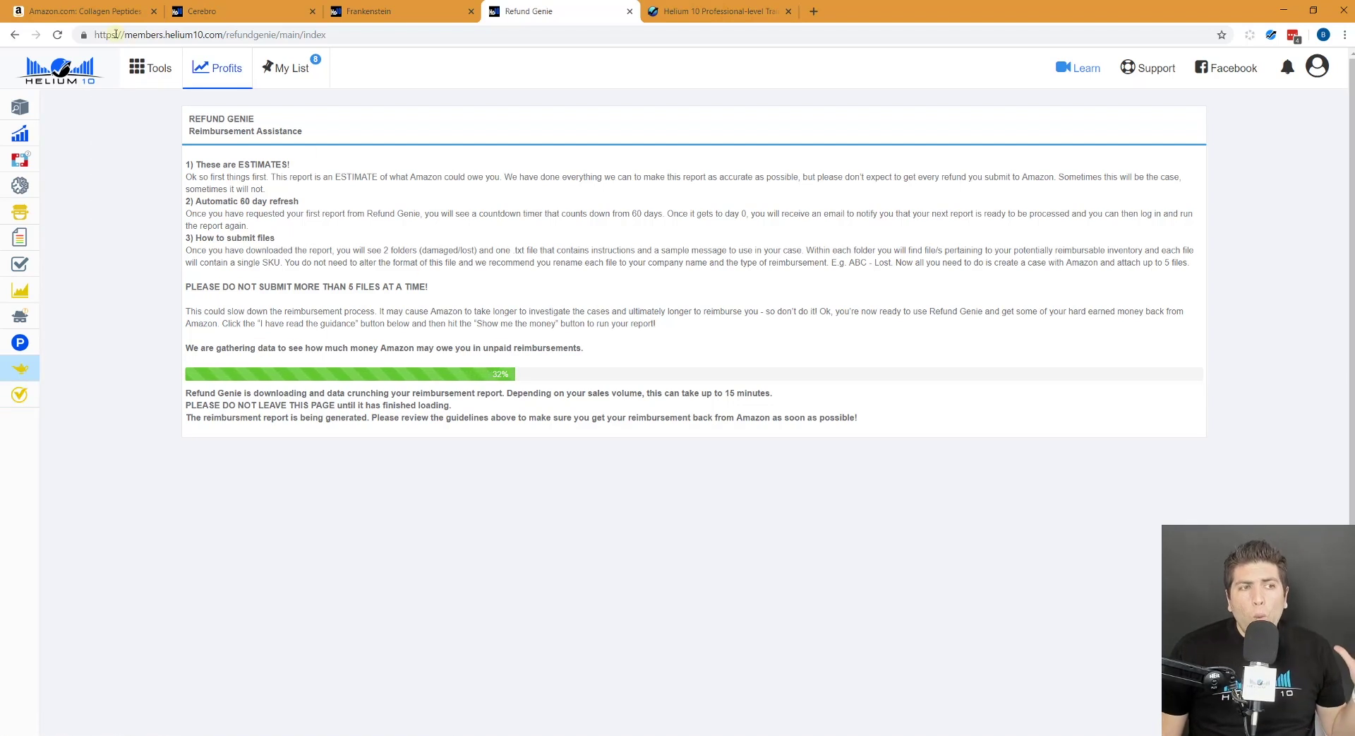
left_click(54, 73)
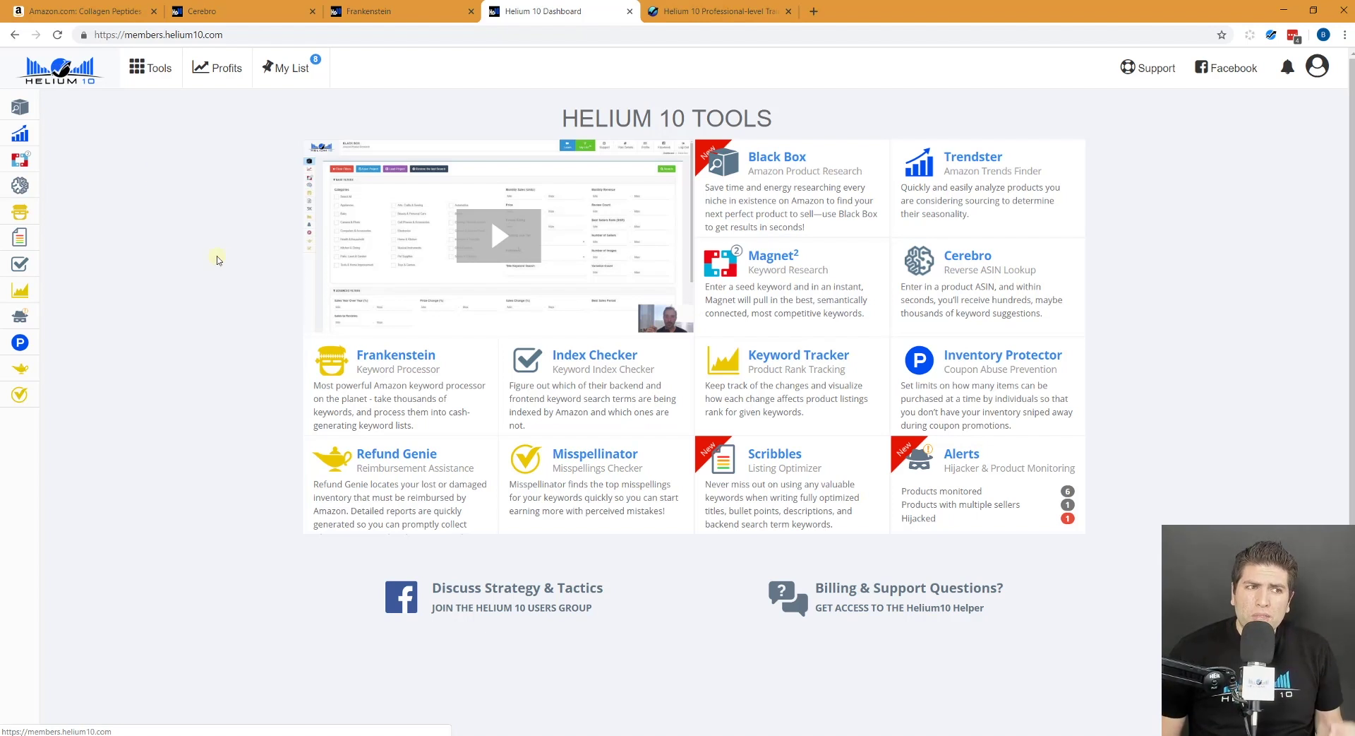
mouse_move(57, 105)
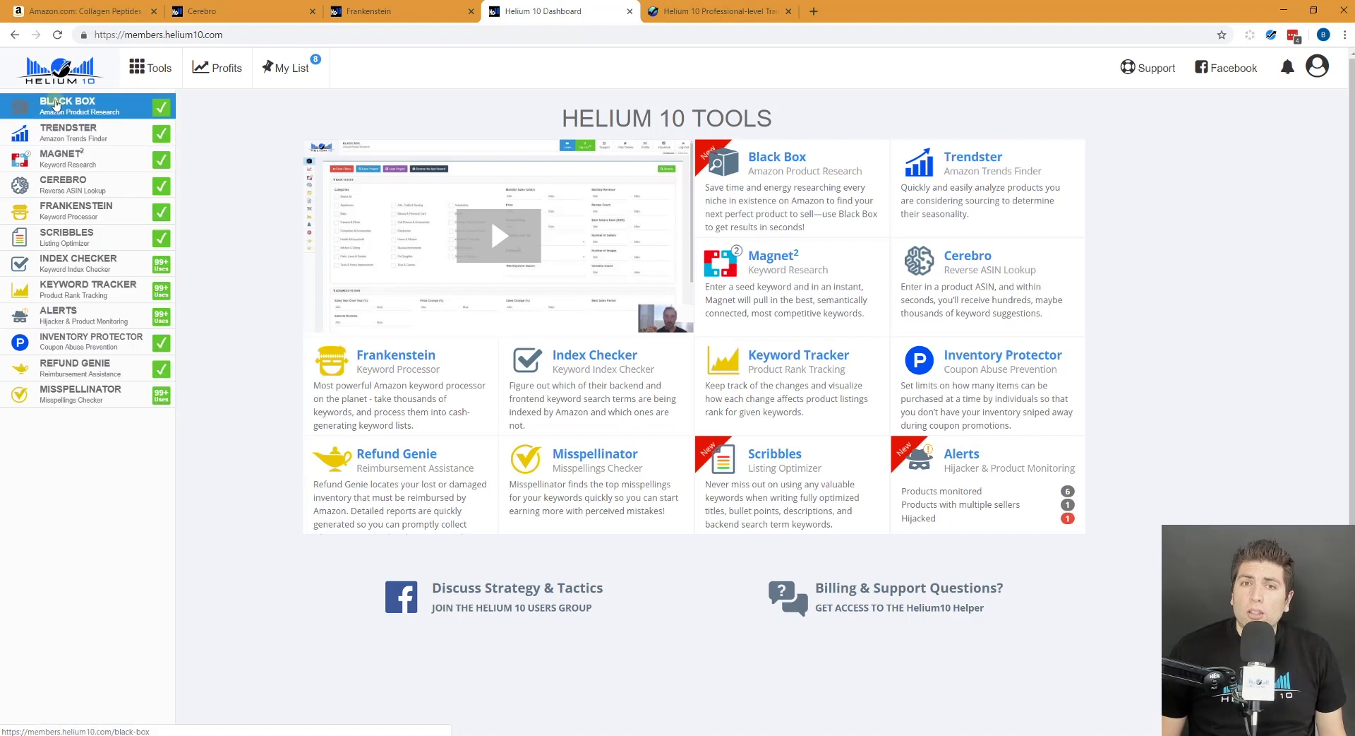